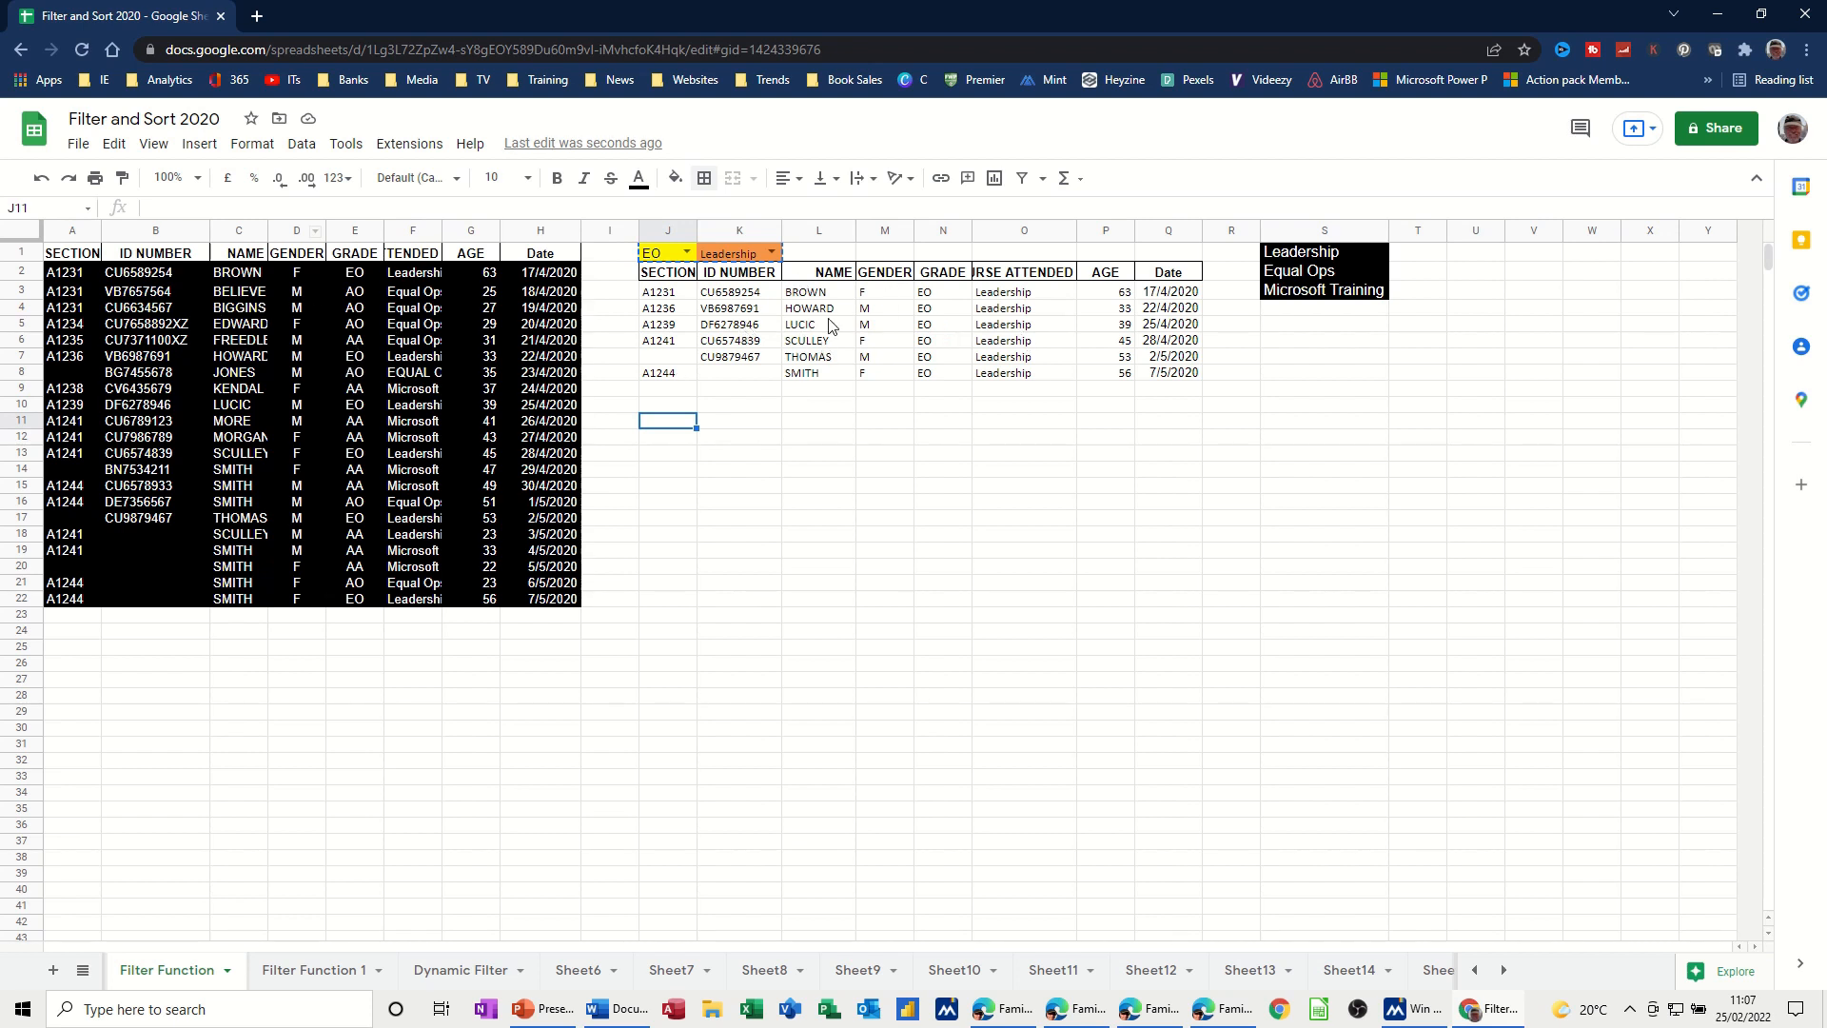
- Choose EO as the grade in J1 and Leadership as the course in K1
click(686, 253)
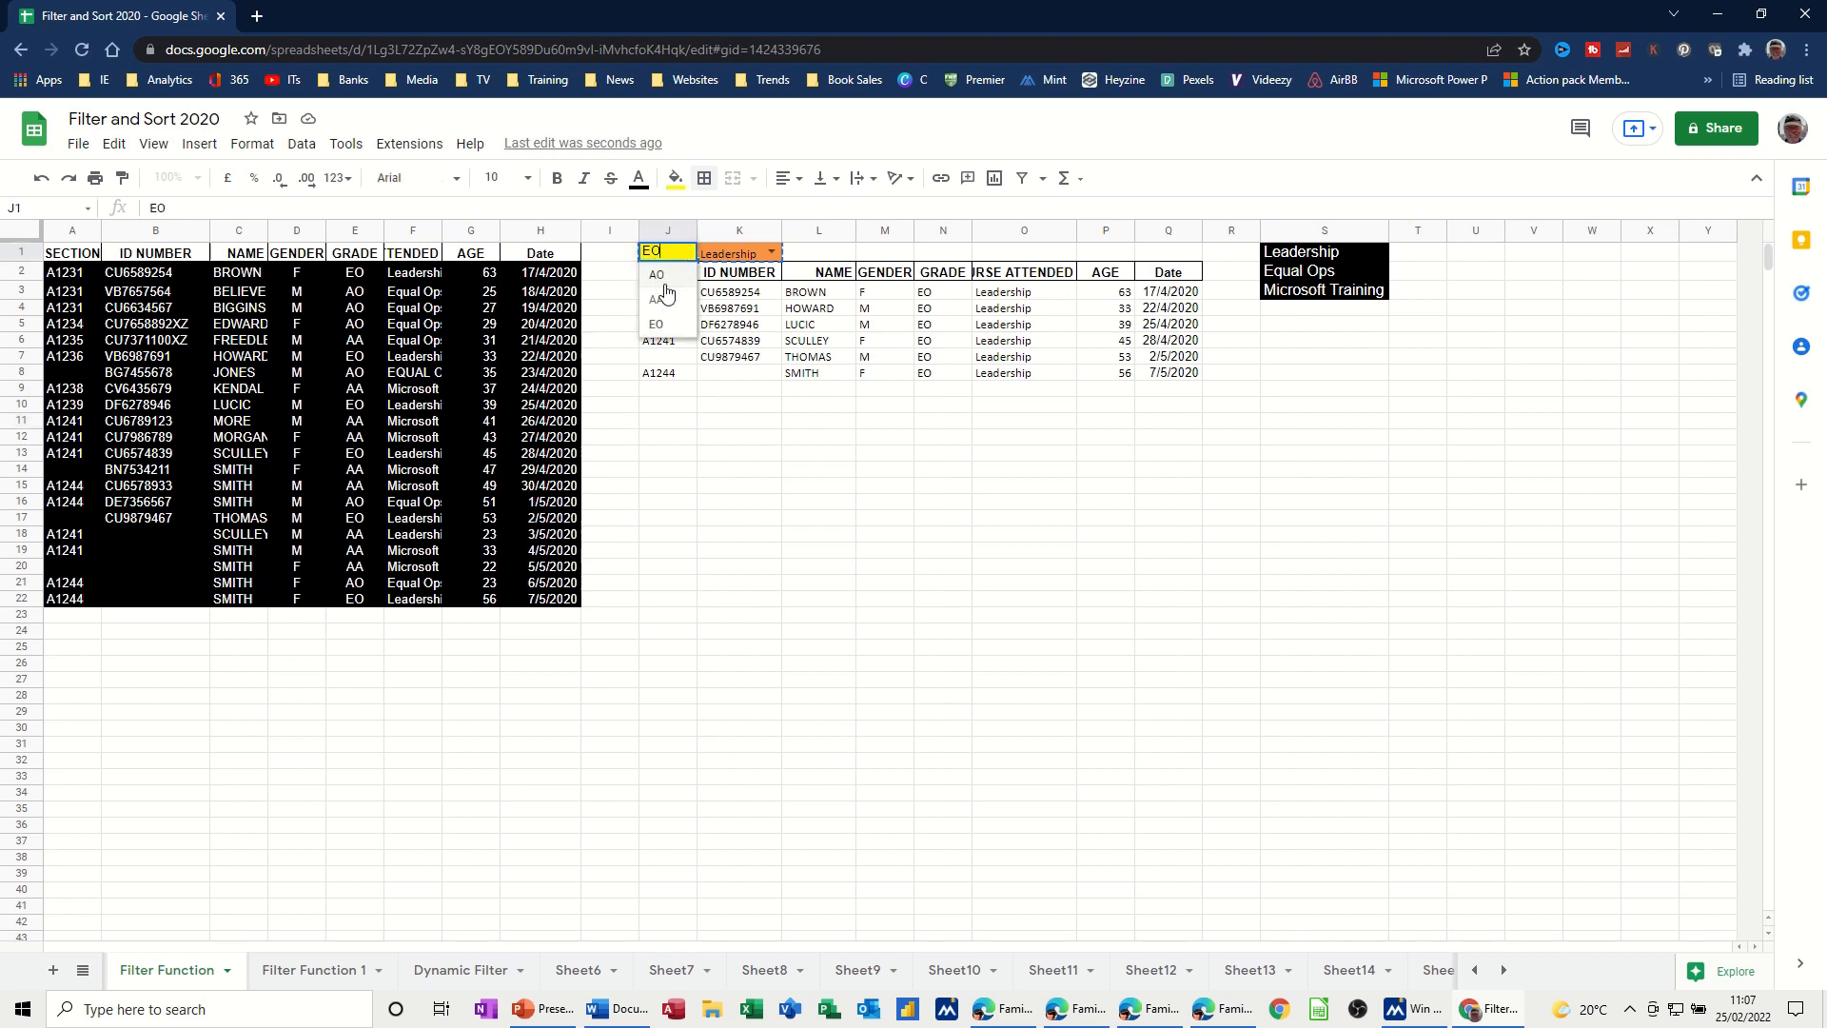
click(657, 326)
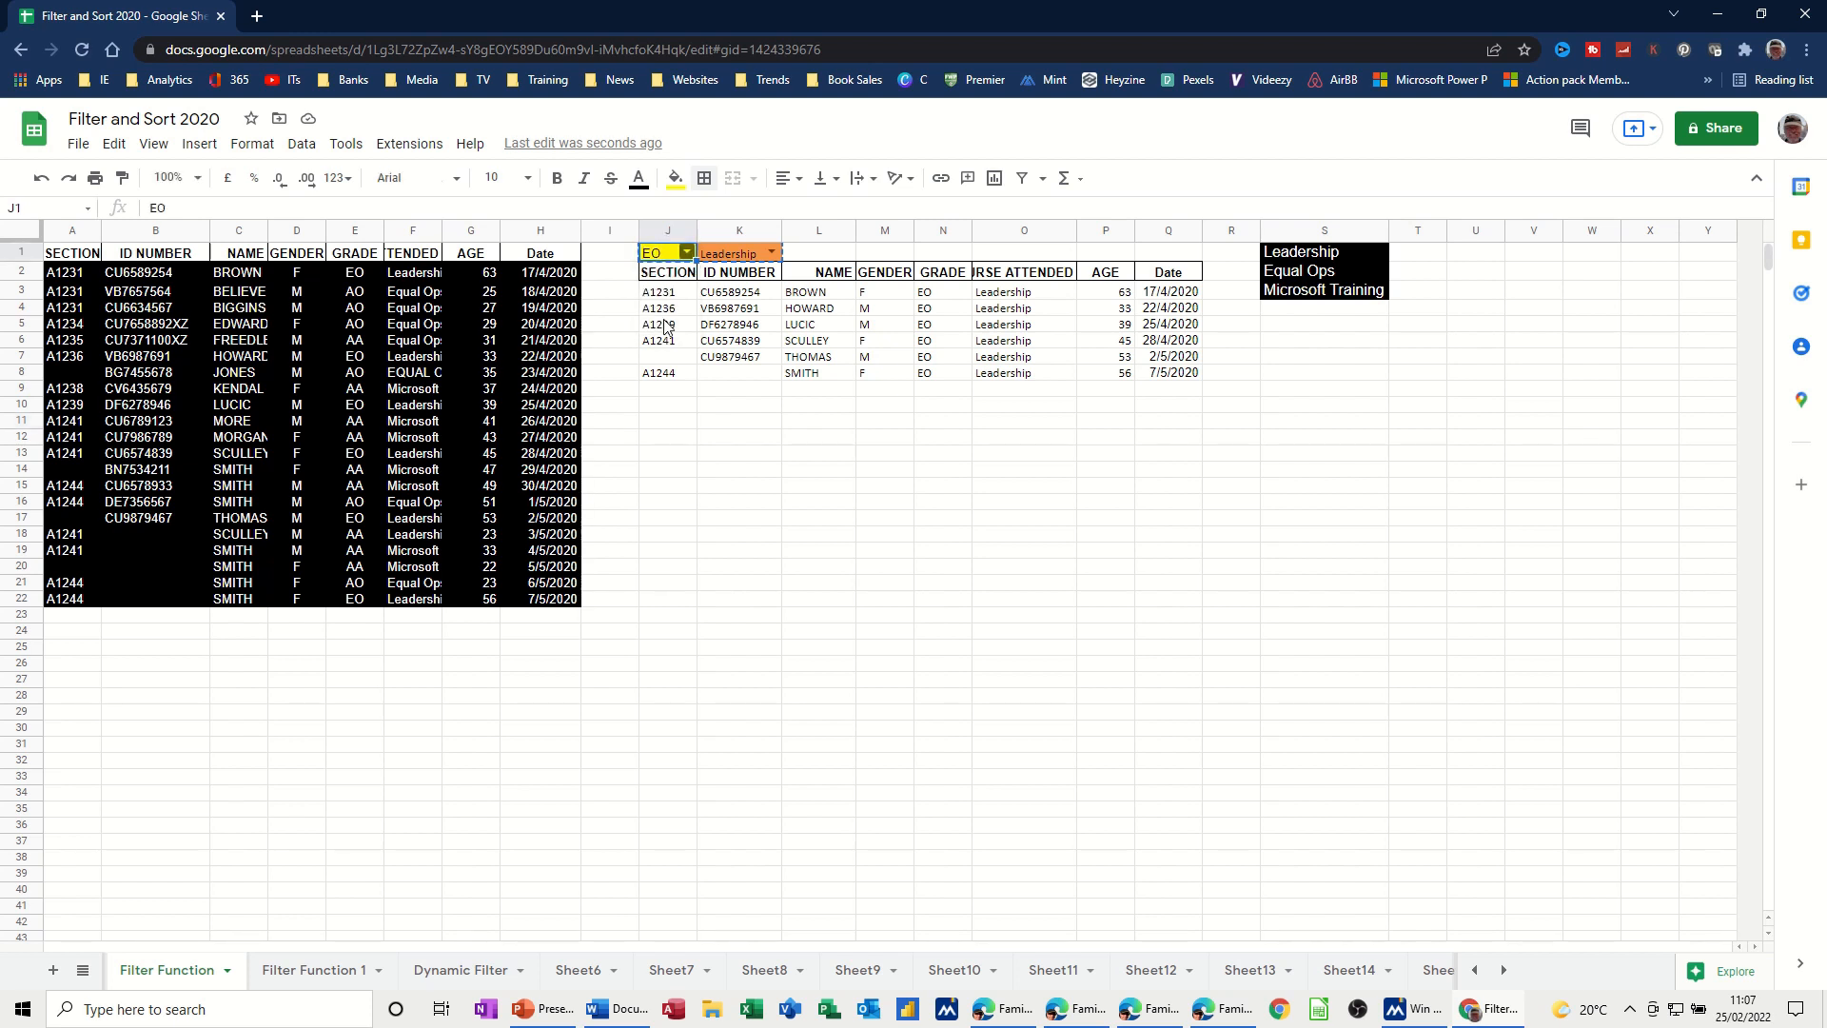
click(772, 255)
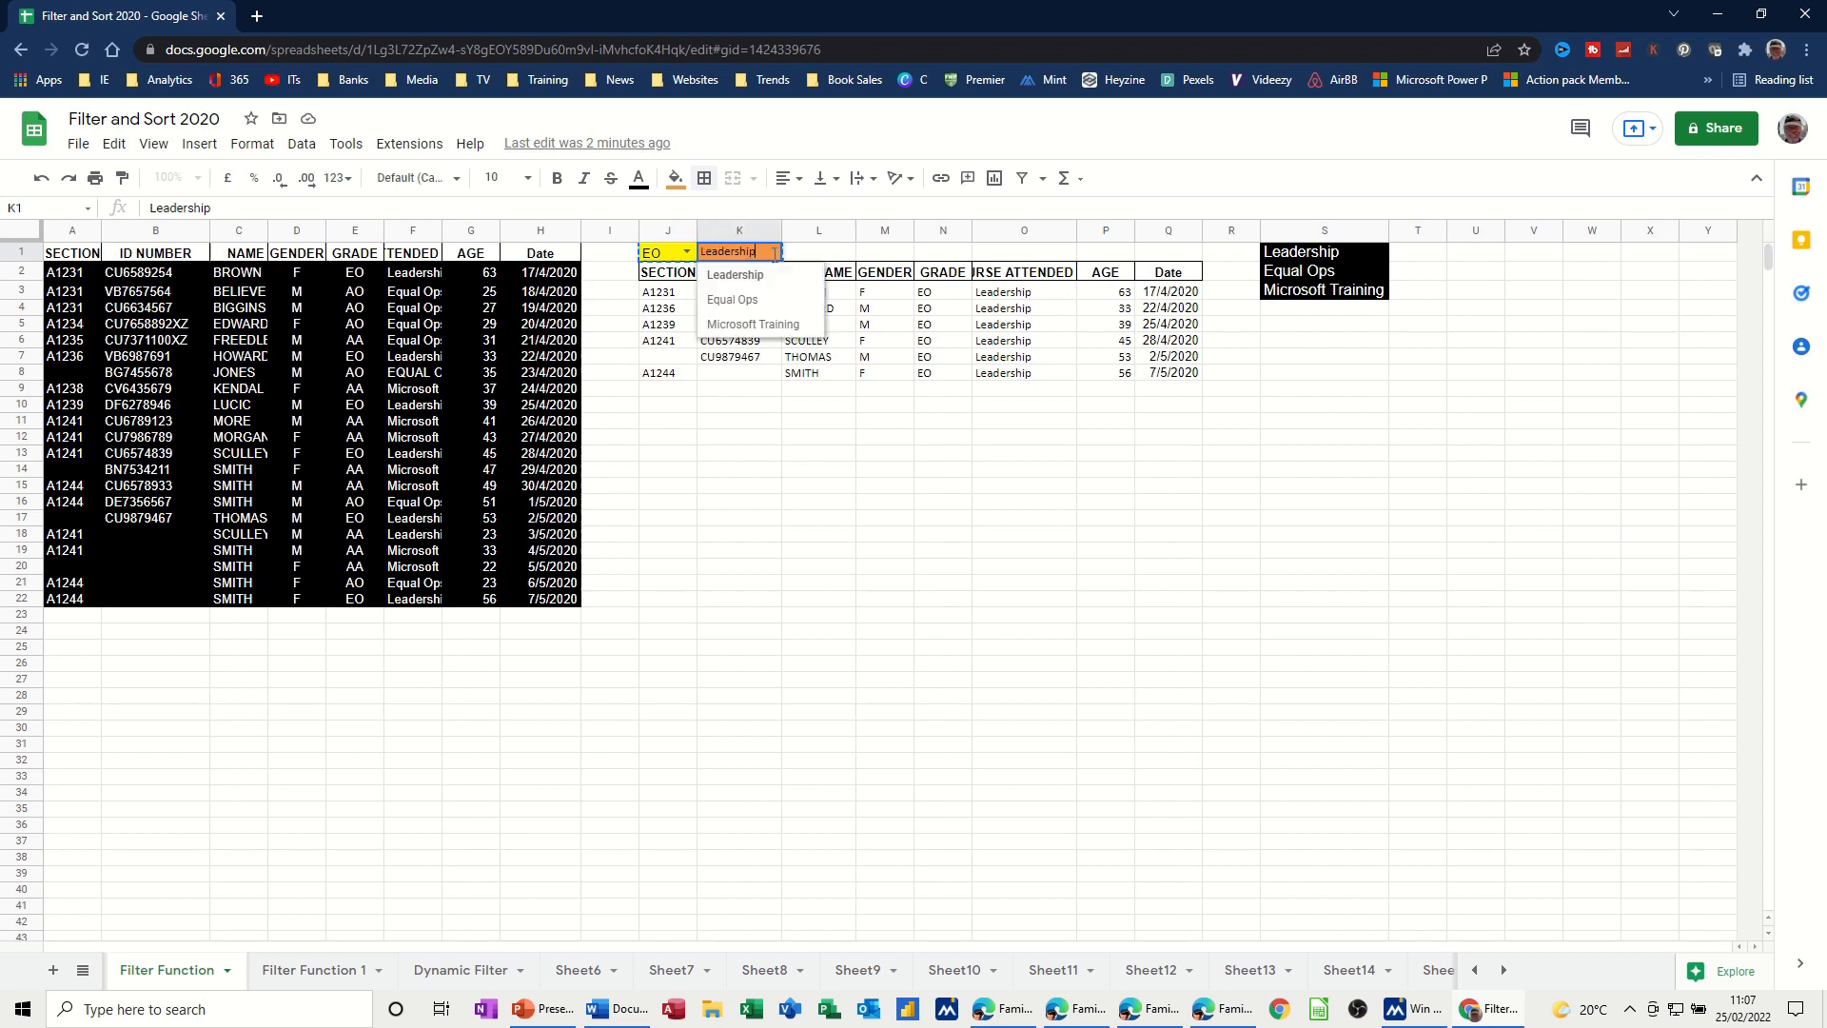
click(736, 276)
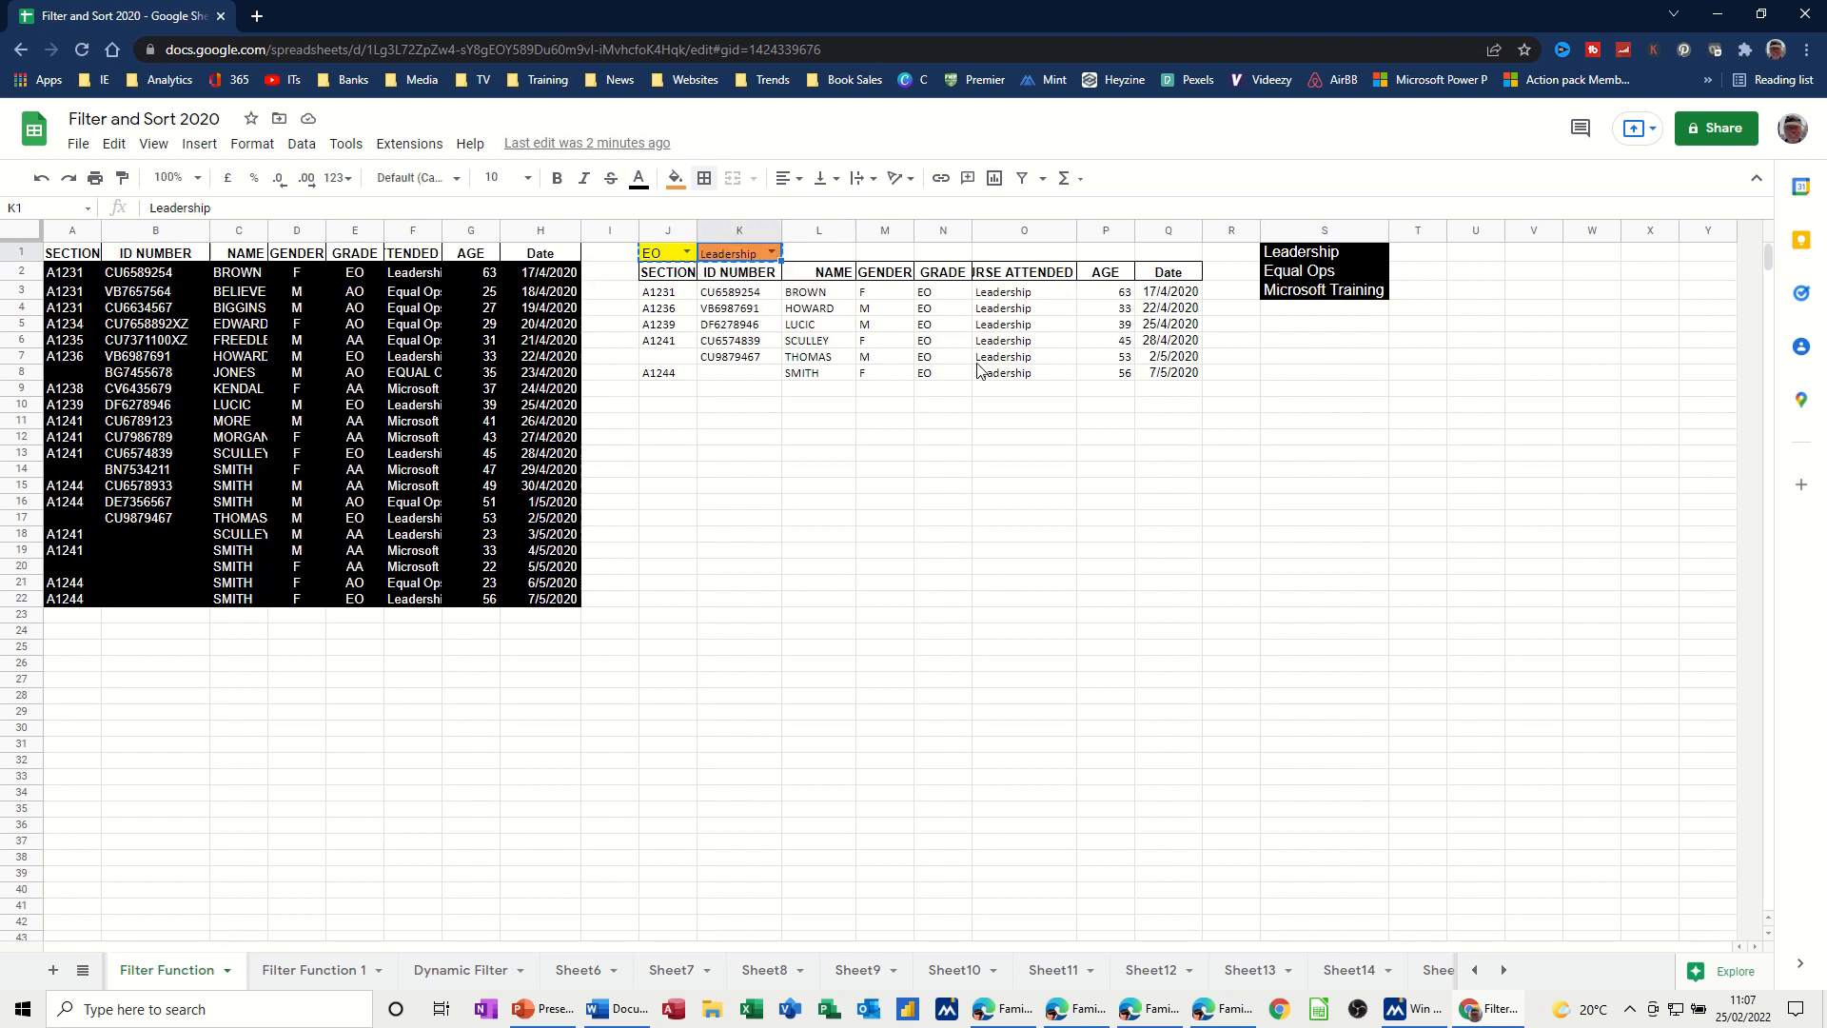
- Filter the results by setting the grade in J1 to AO and the course in K1 to Equal Ops
click(686, 253)
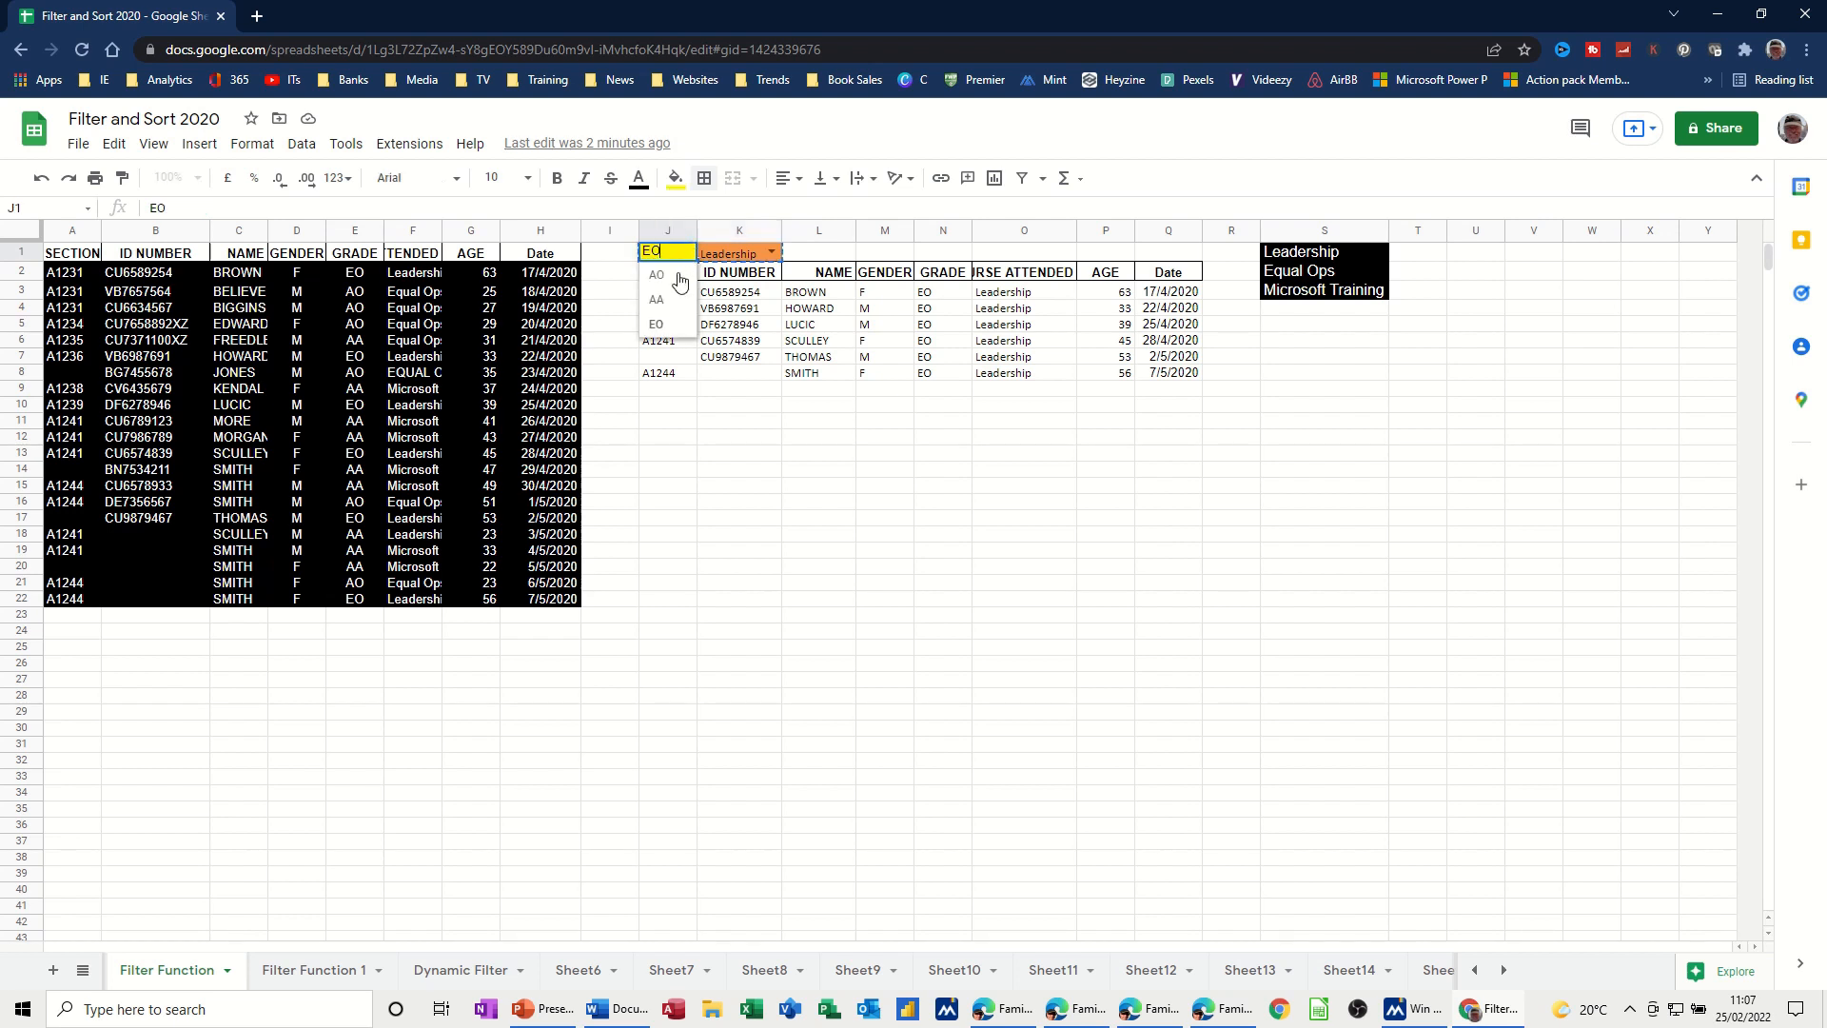
click(669, 290)
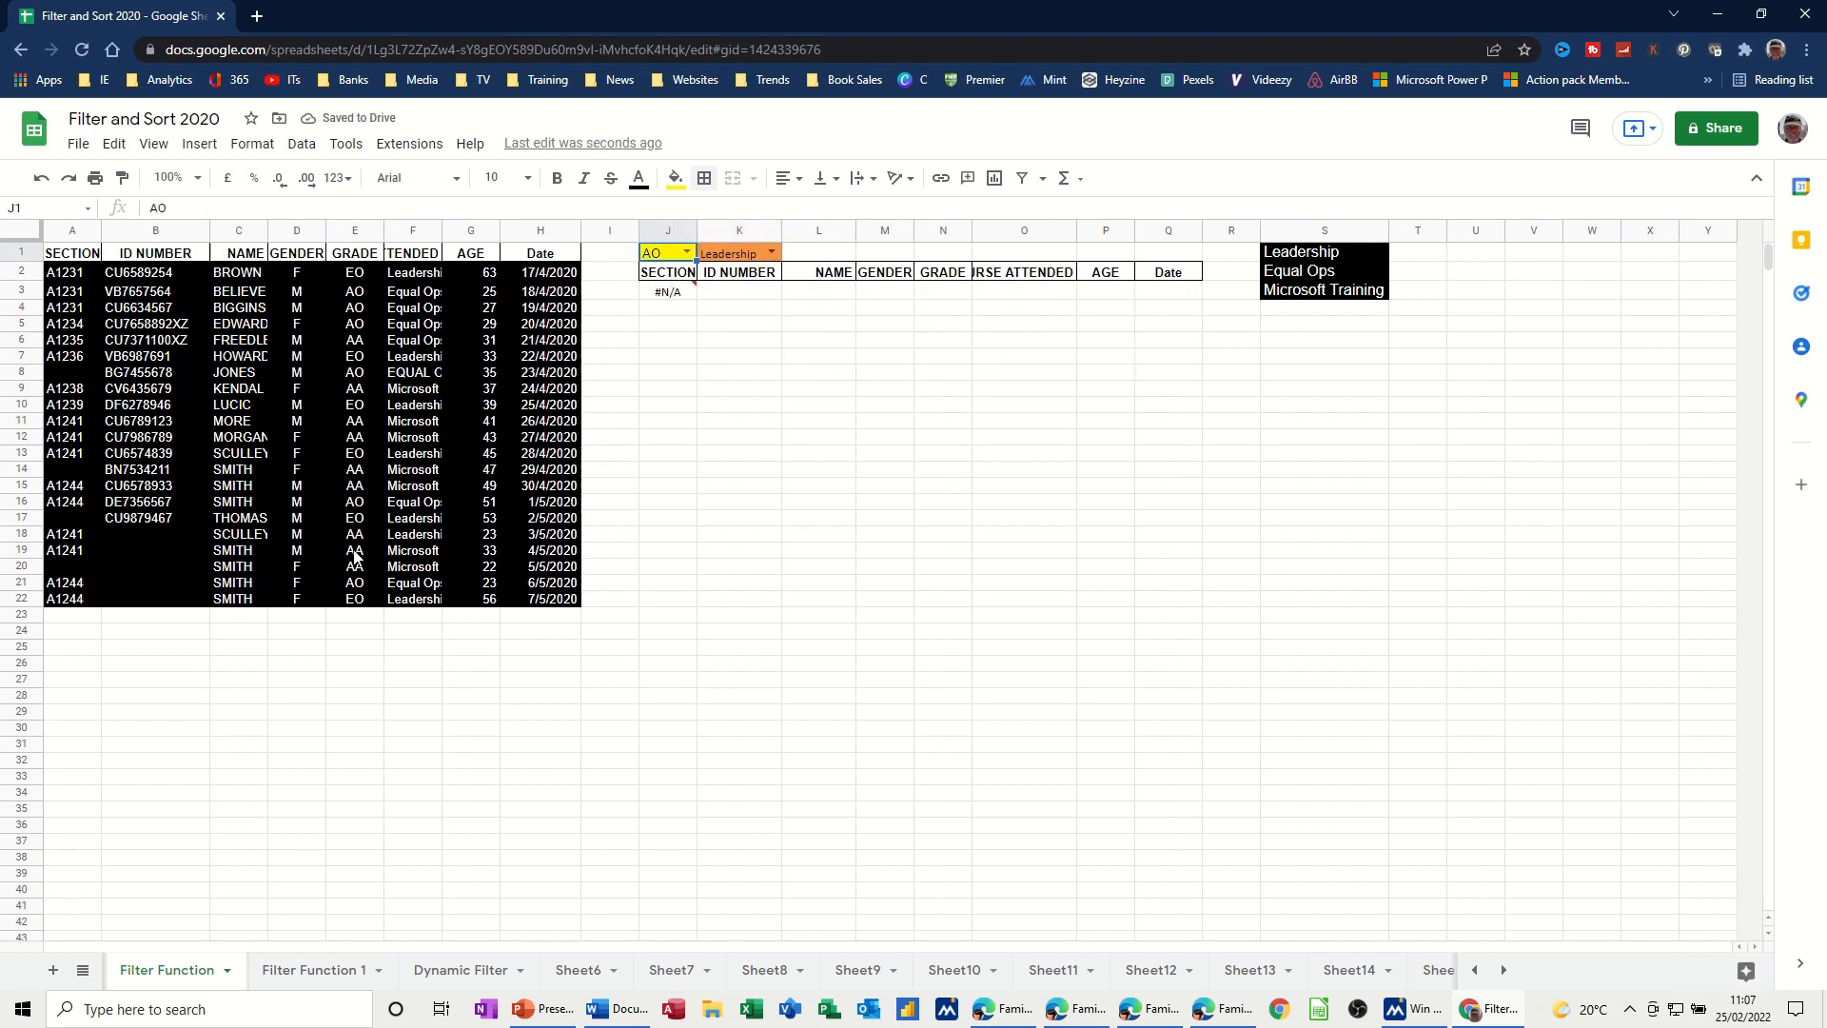
click(771, 252)
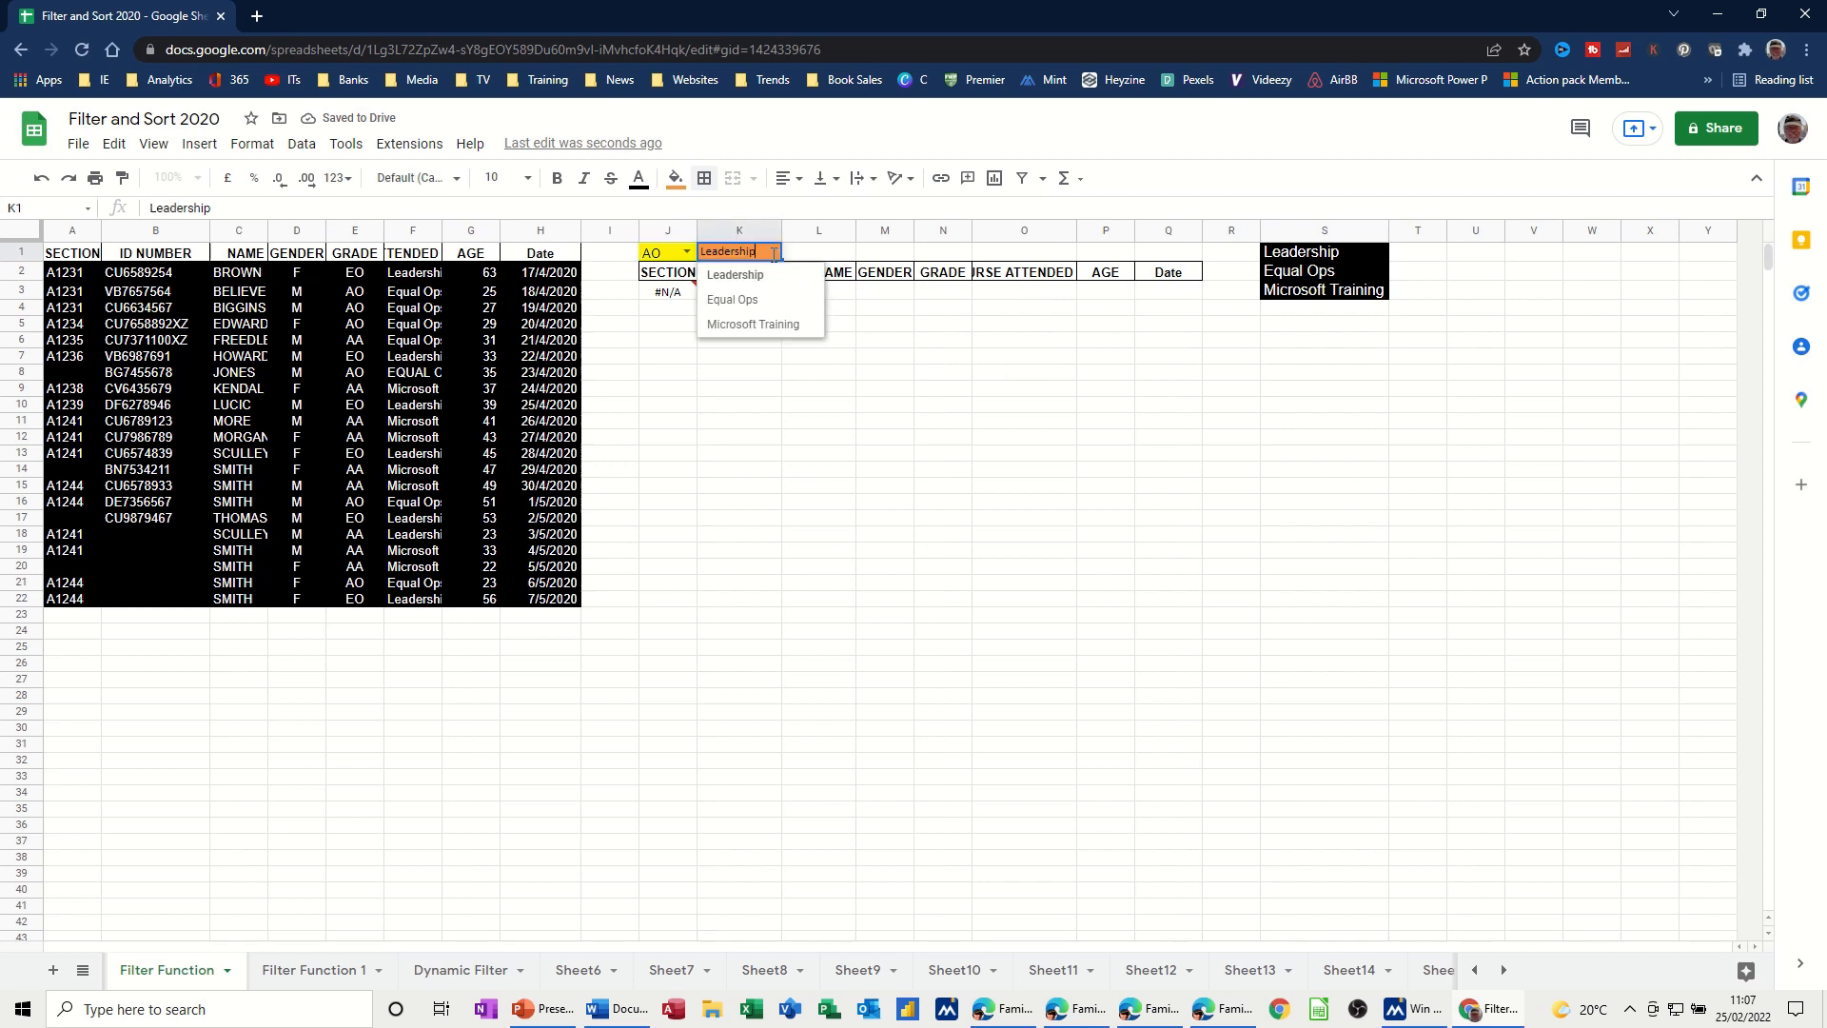
click(742, 301)
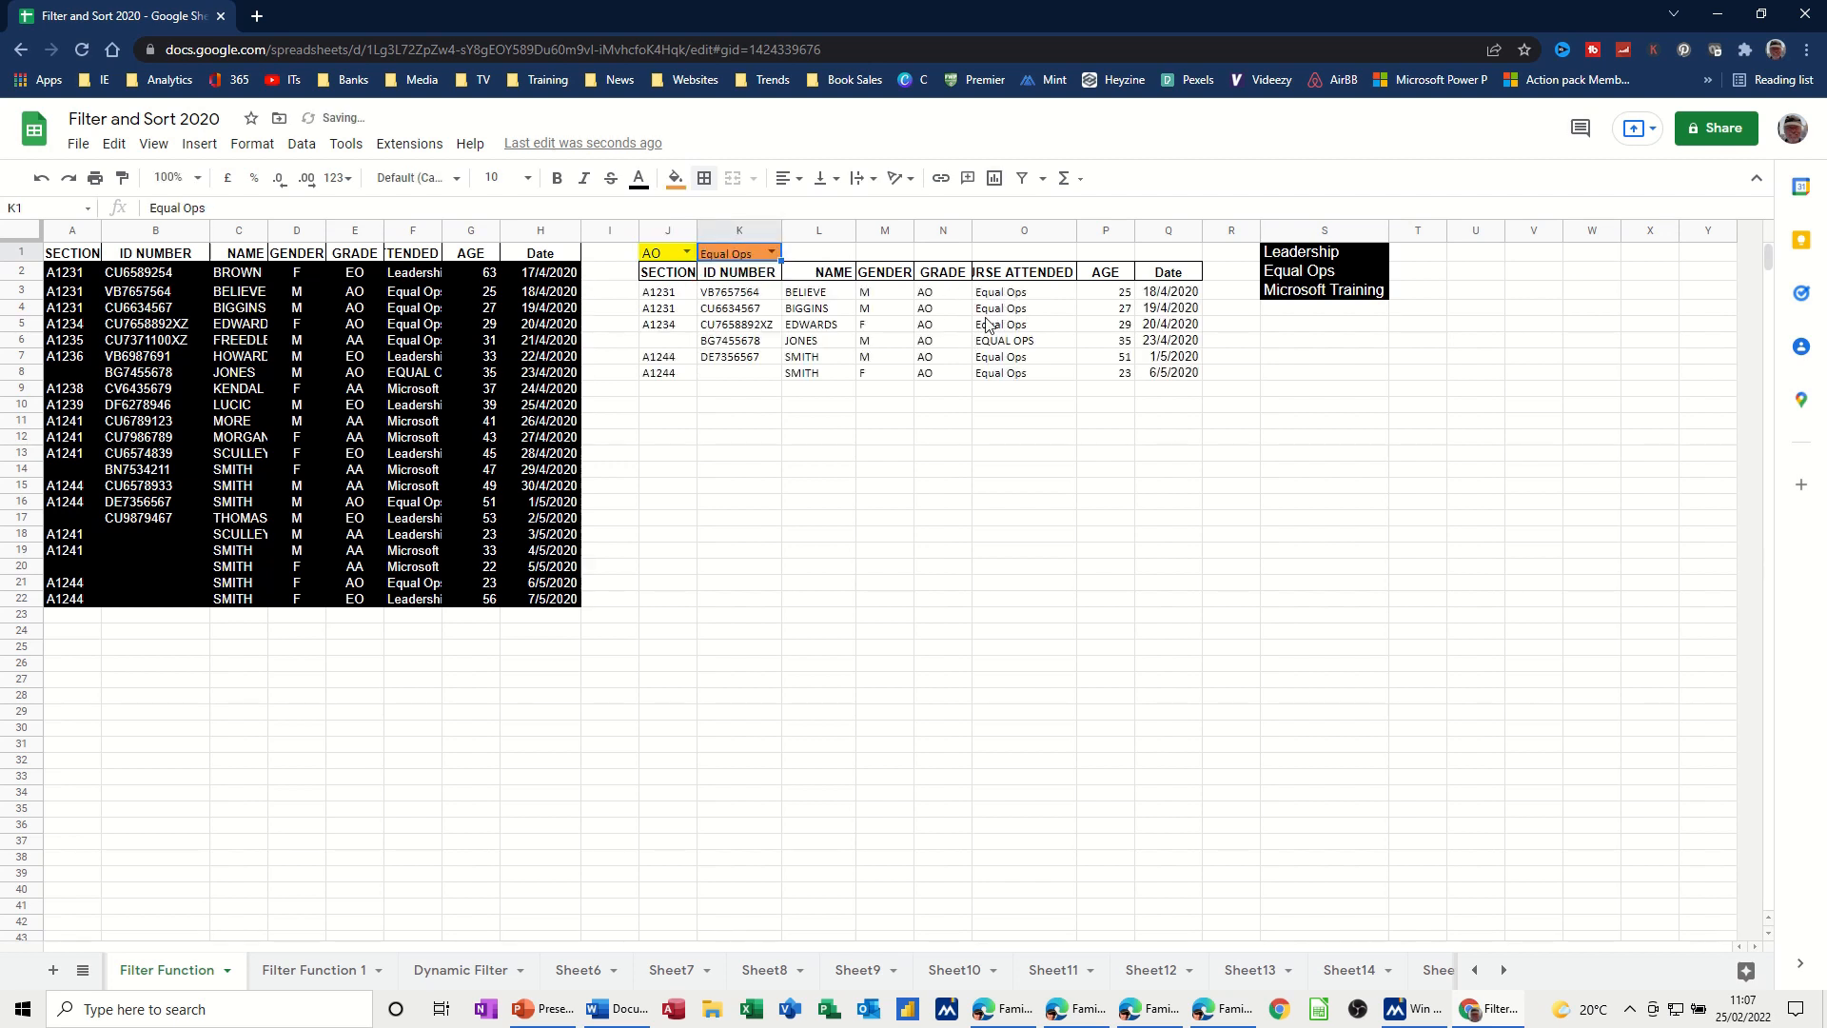
- Filter the results by setting the course in K1 to Microsoft Training and the grade in J1 to AA
click(771, 252)
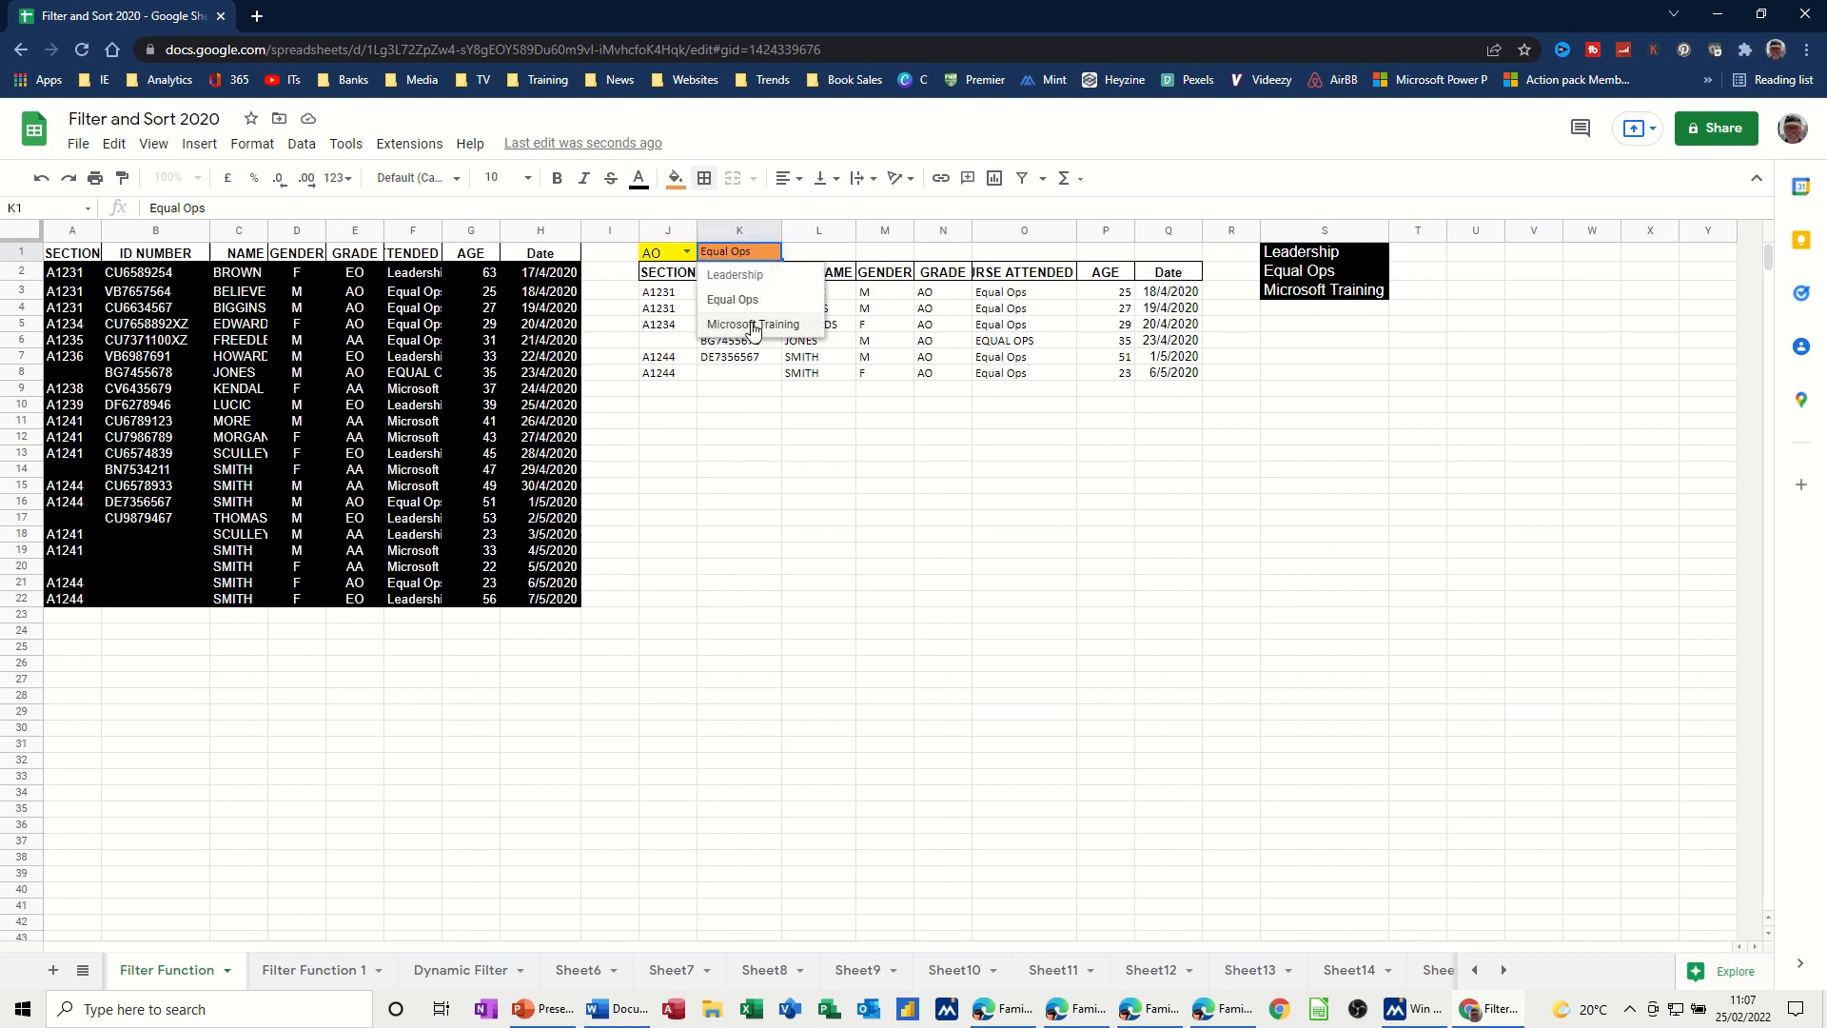
click(757, 323)
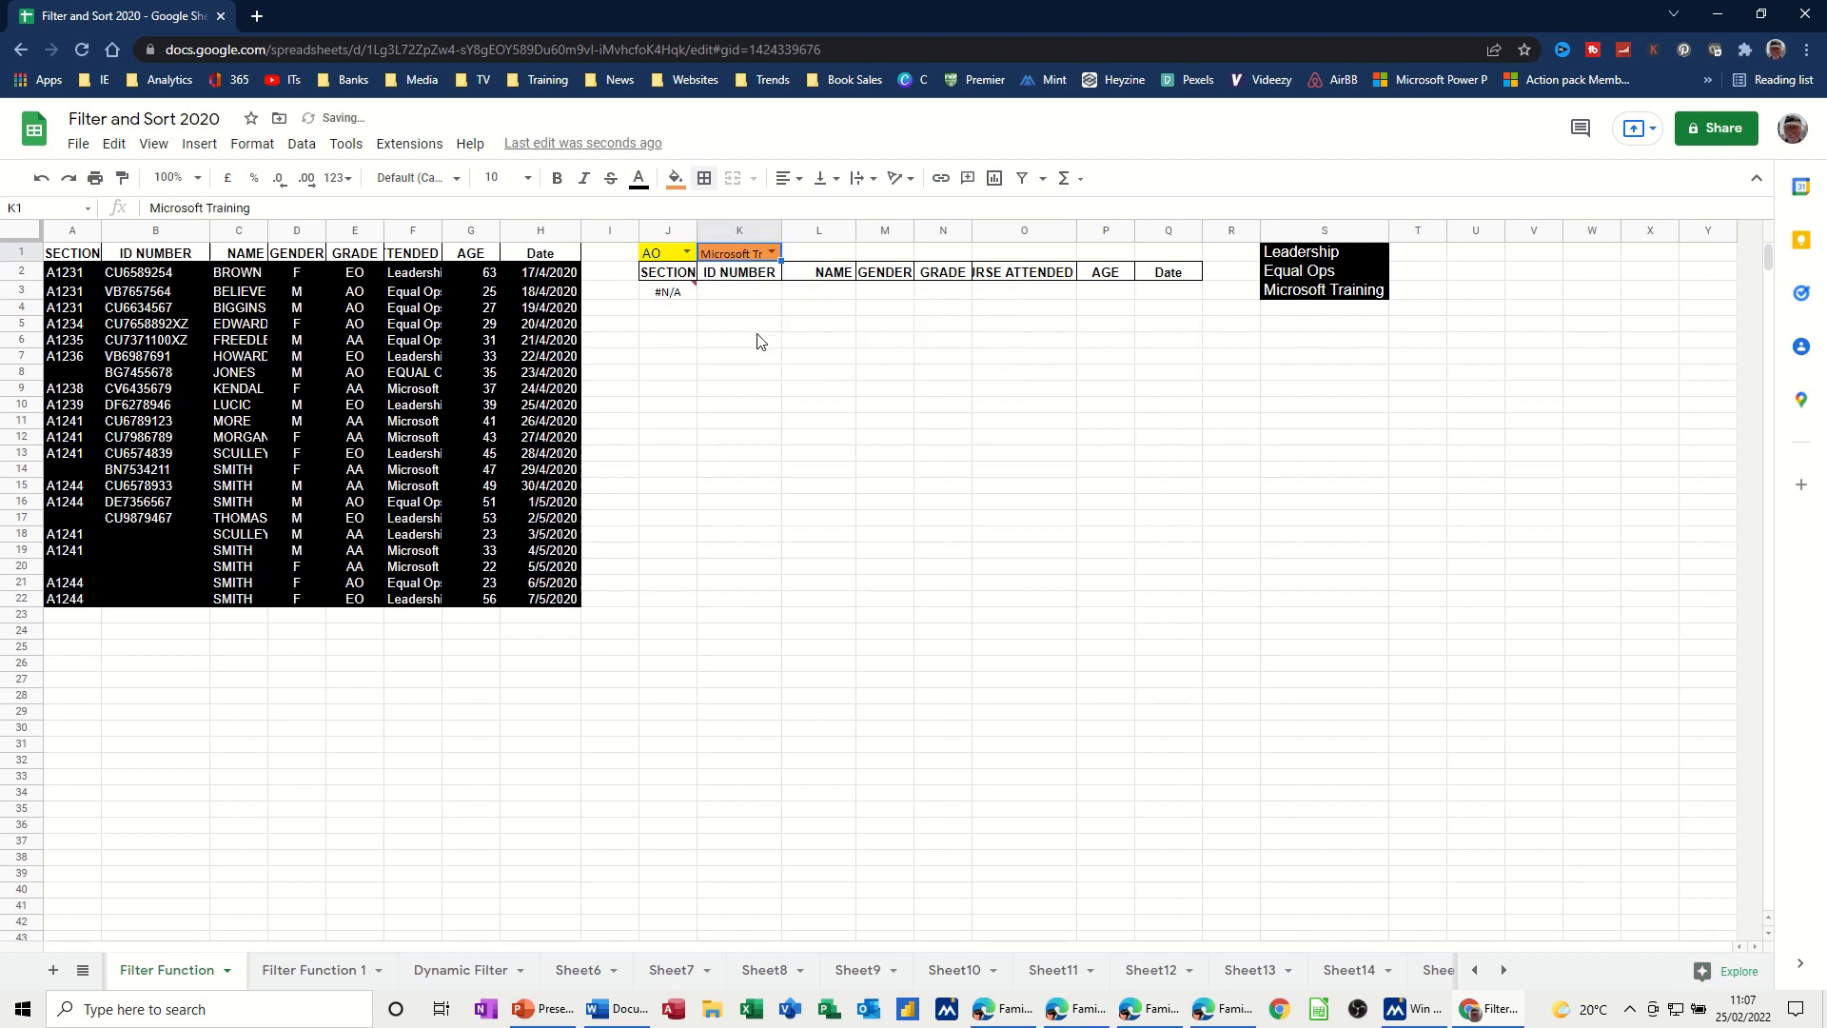
click(686, 252)
click(656, 301)
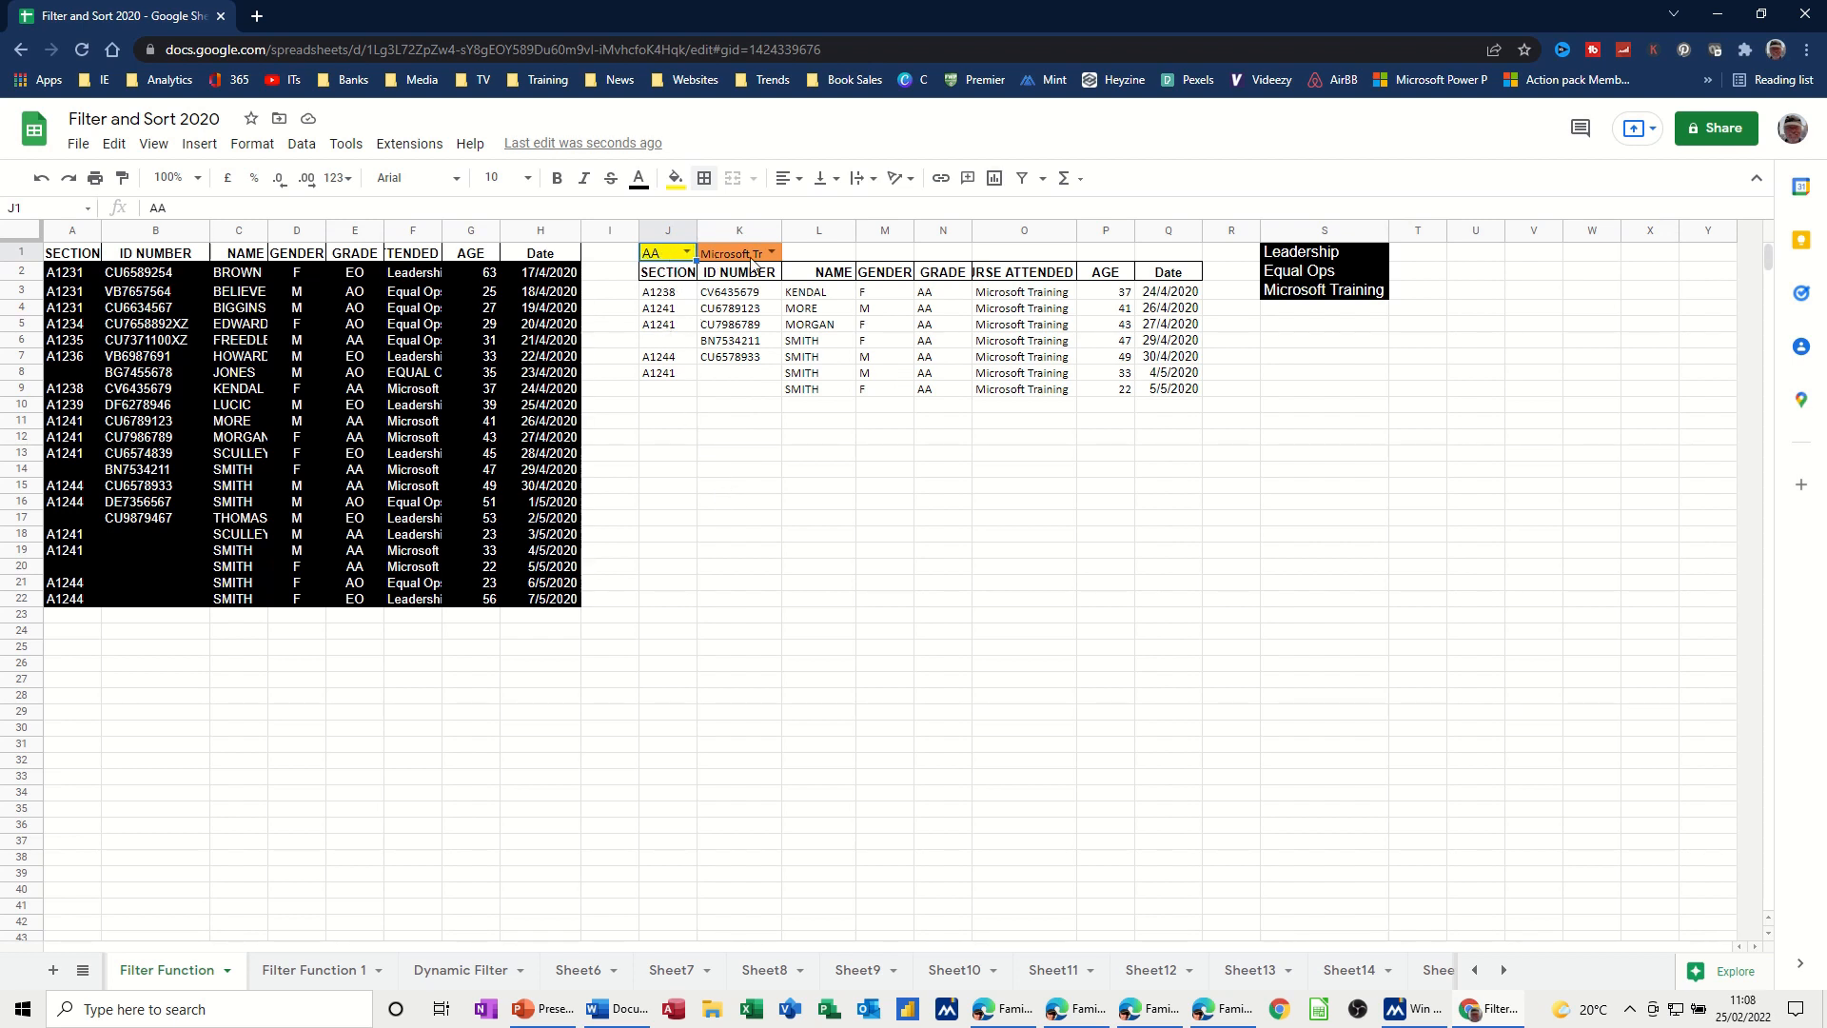
- Fill cell J13 with orange and cell K13 with yellow
click(663, 456)
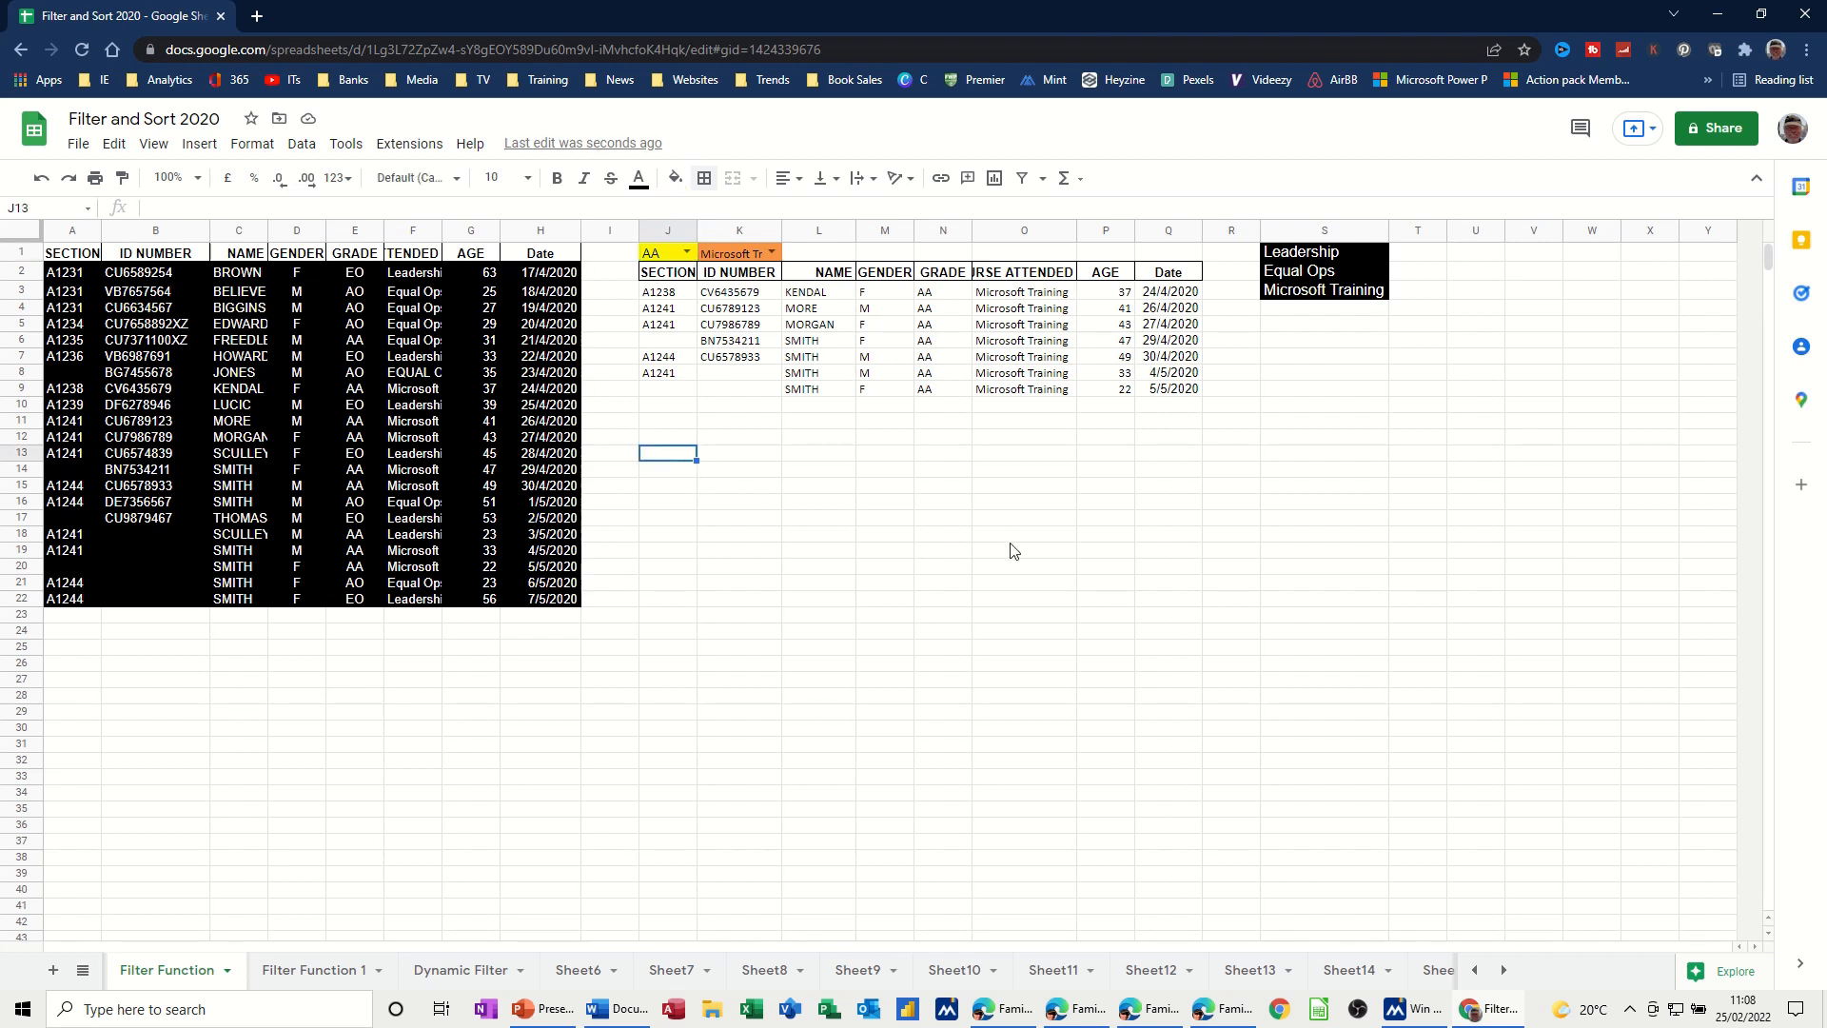
click(675, 178)
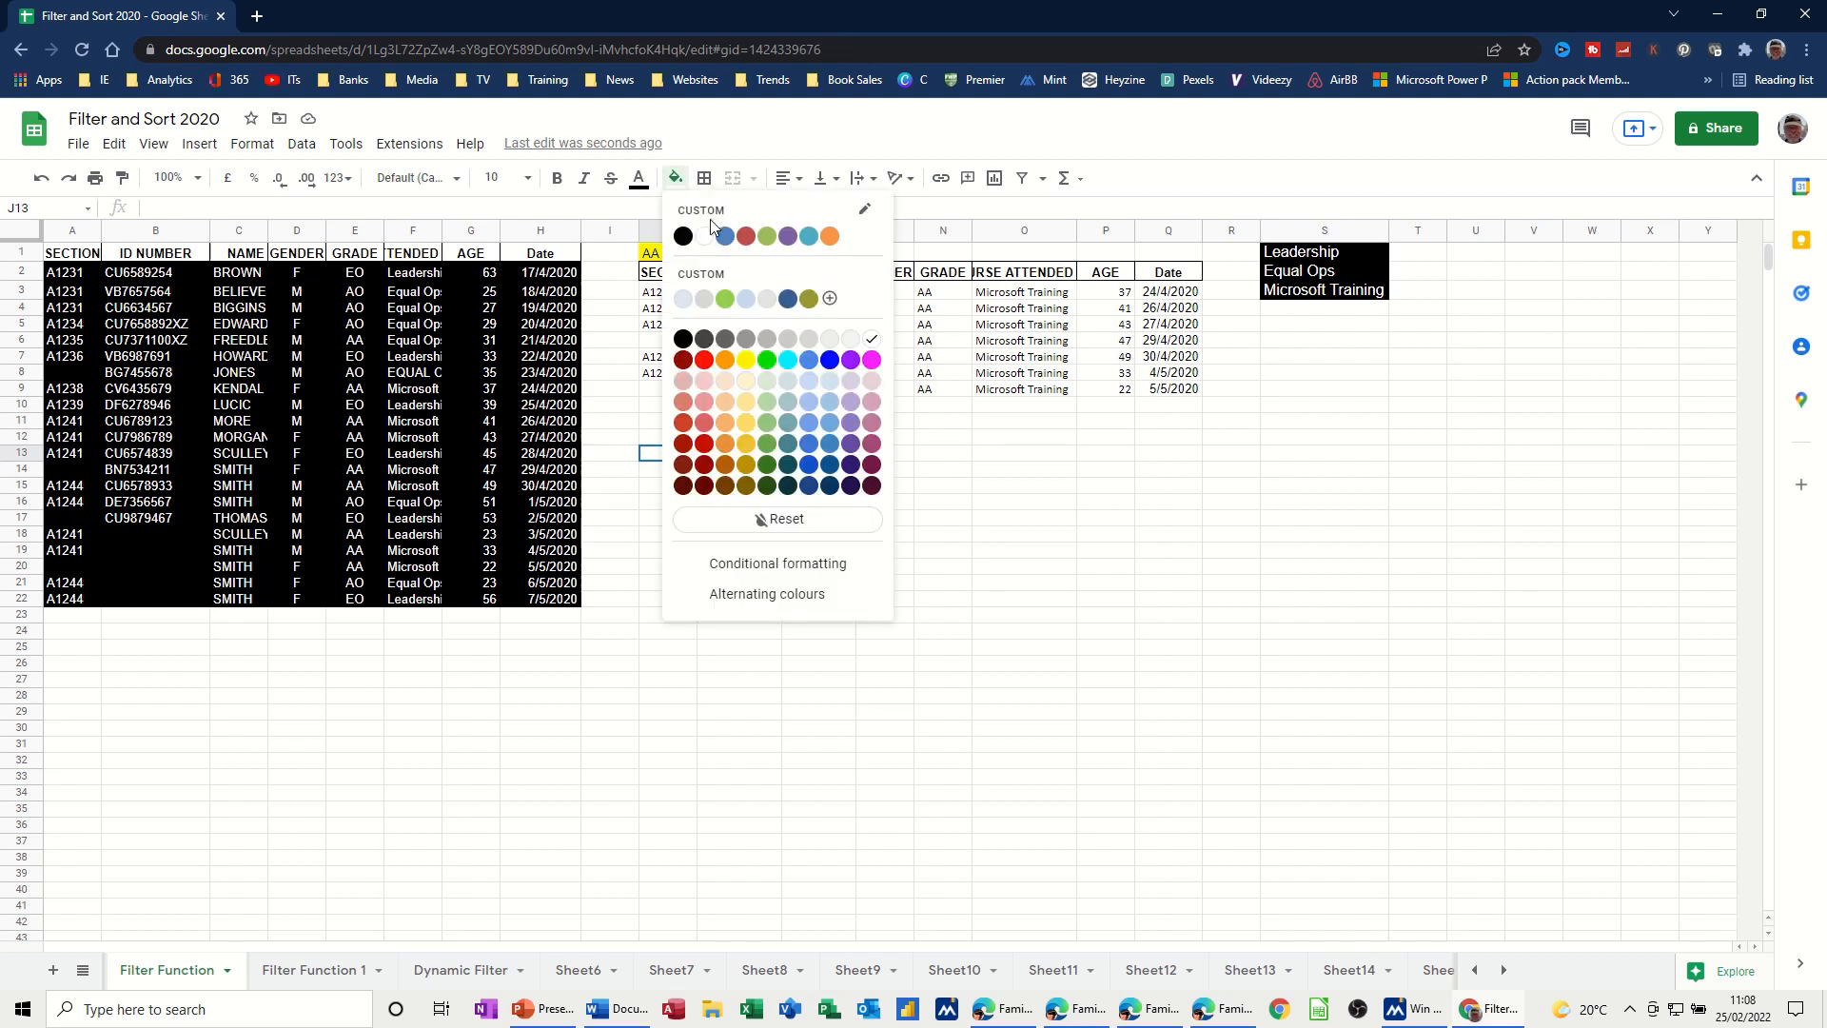
click(727, 362)
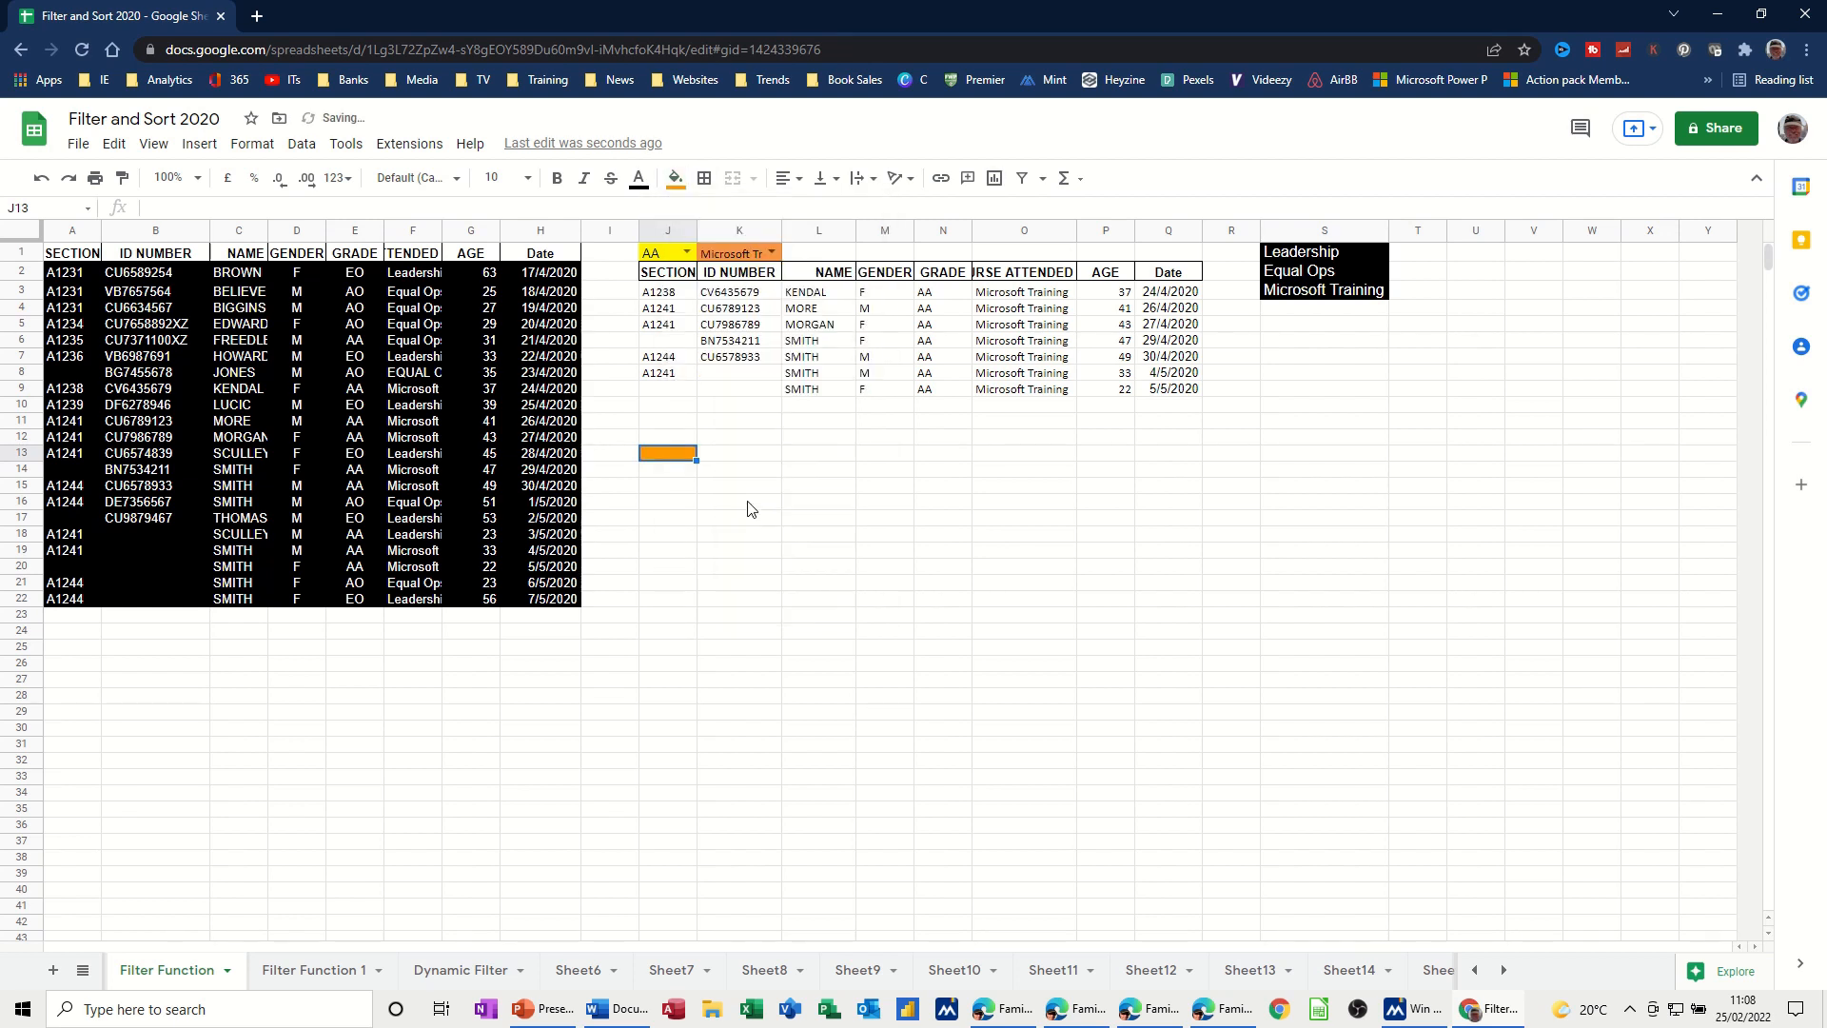
click(719, 459)
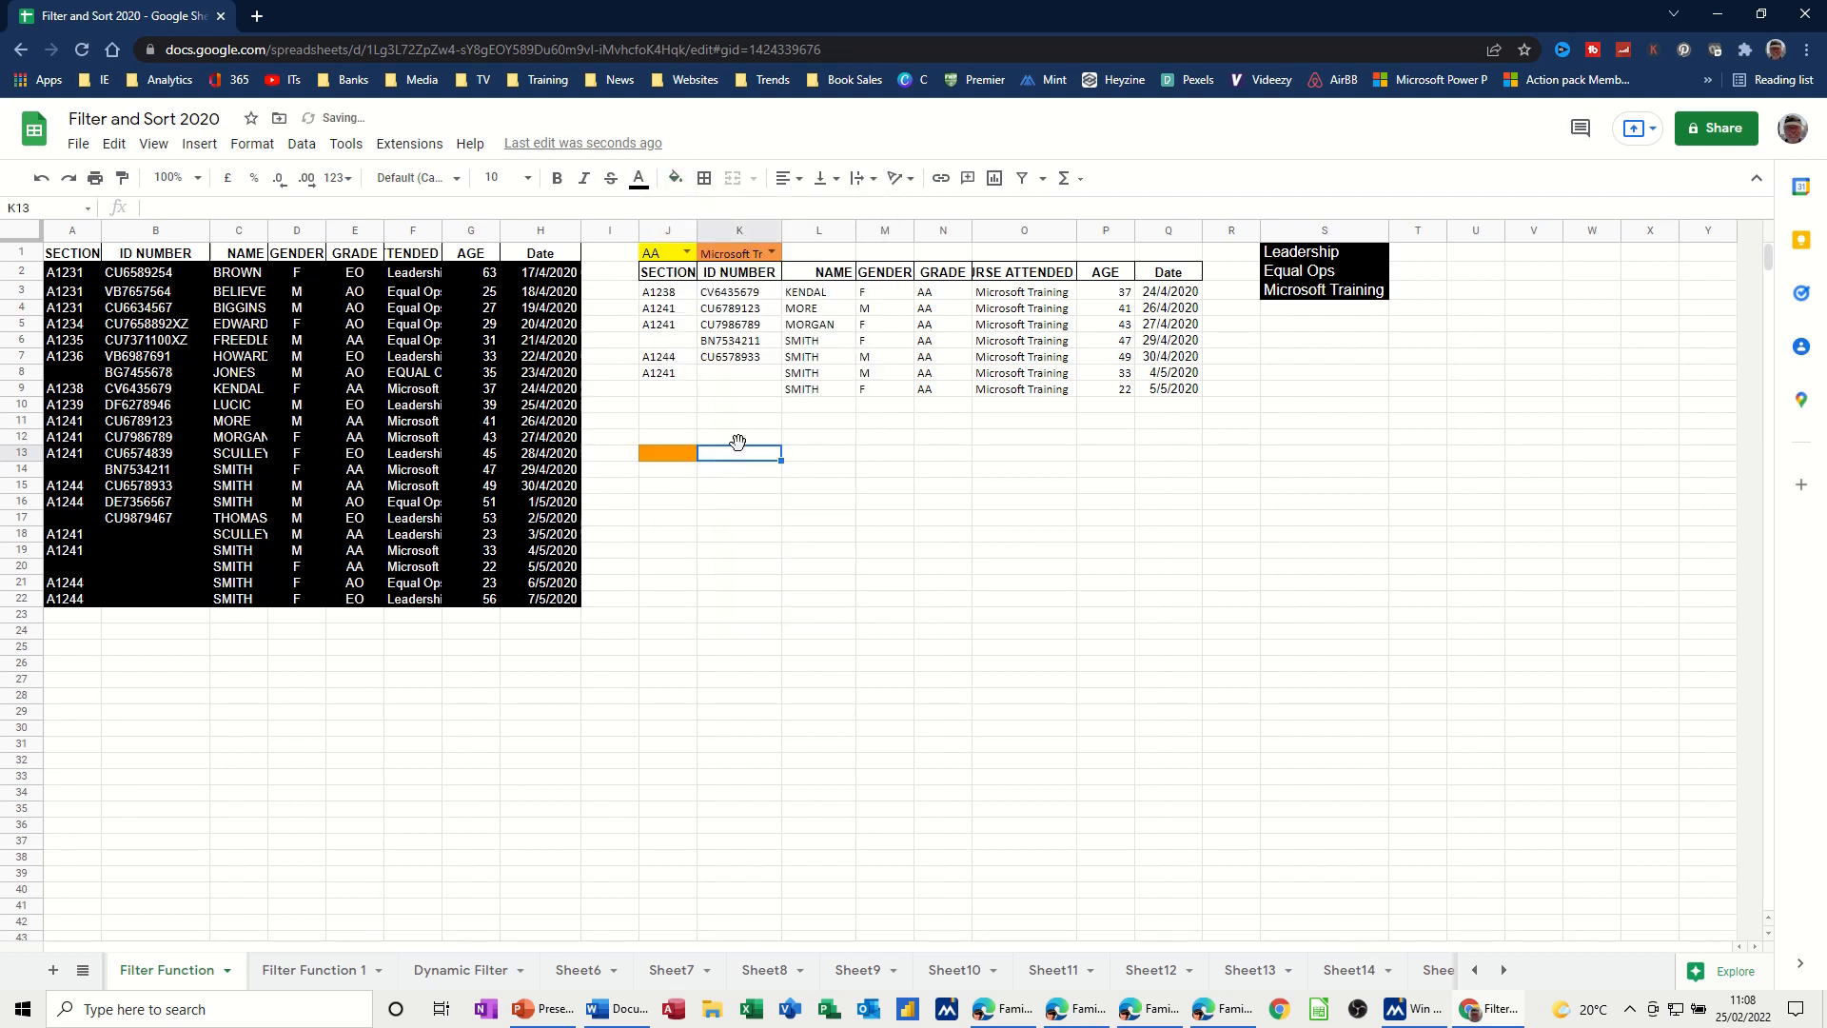
click(675, 178)
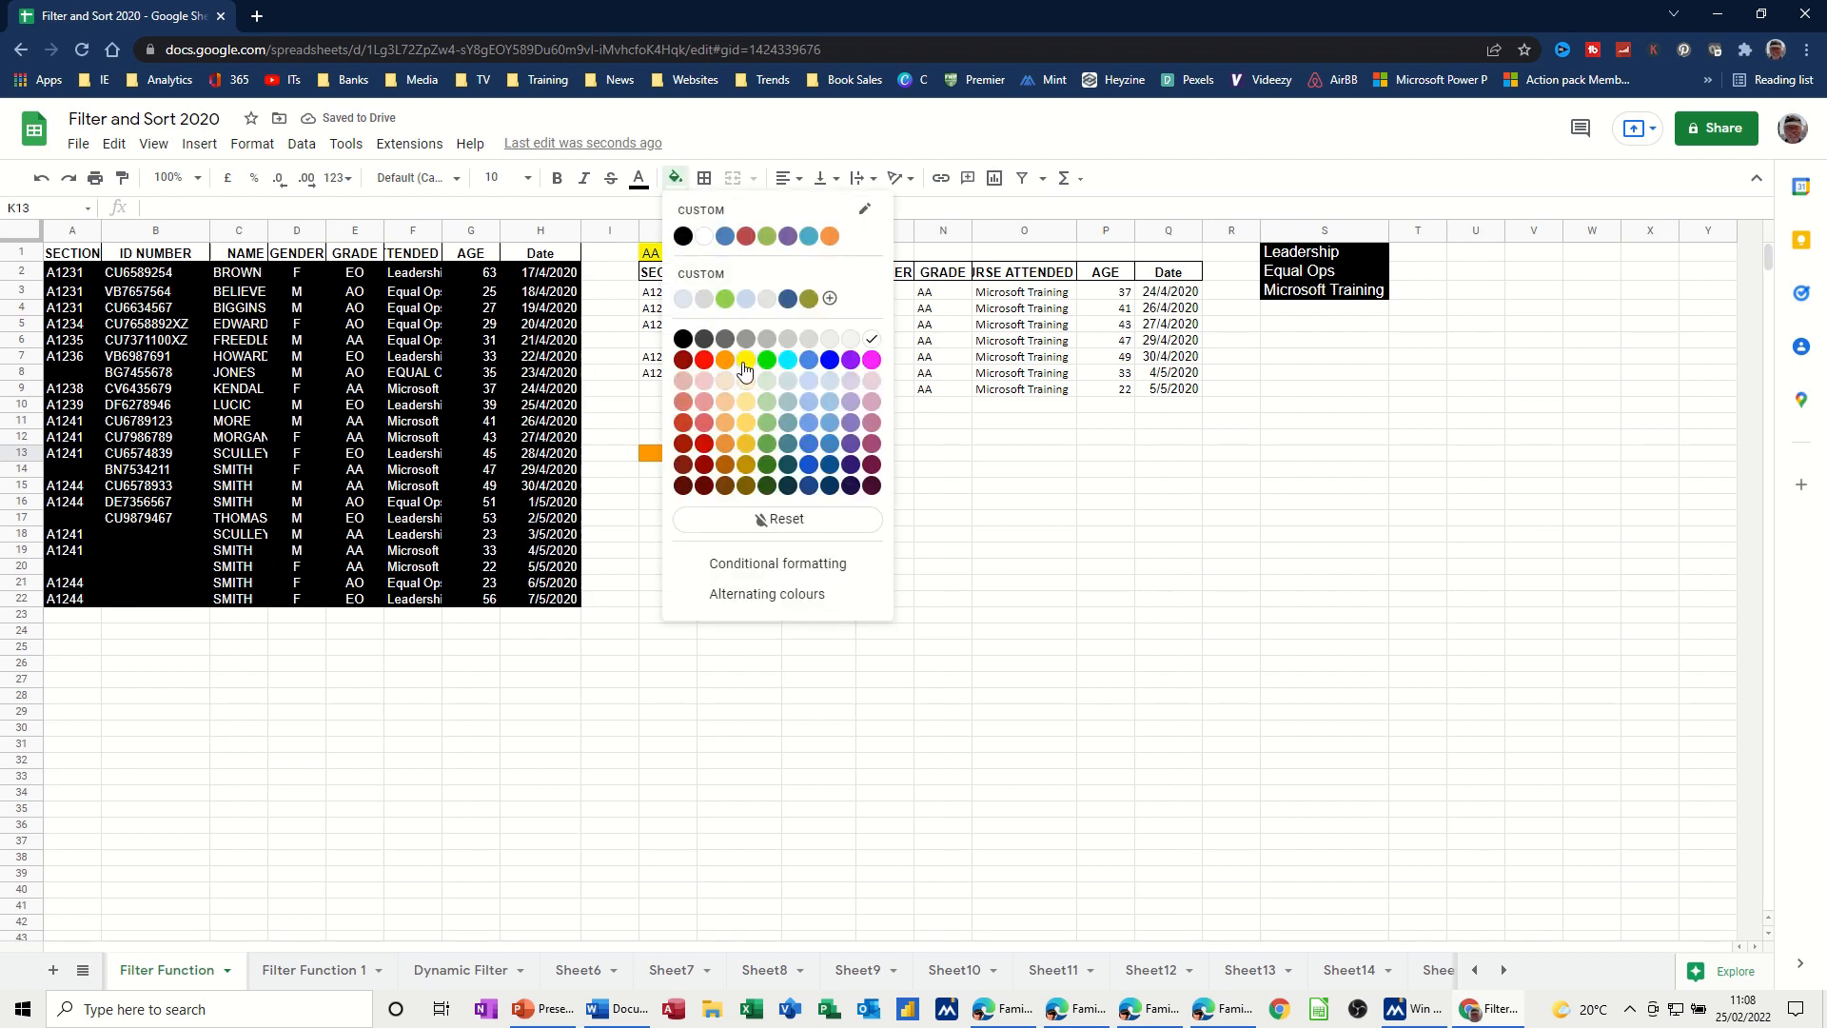
click(746, 359)
- Add data validation to J13 as a list of items AO,EO,AA and open its drop-down to check the choices
click(659, 455)
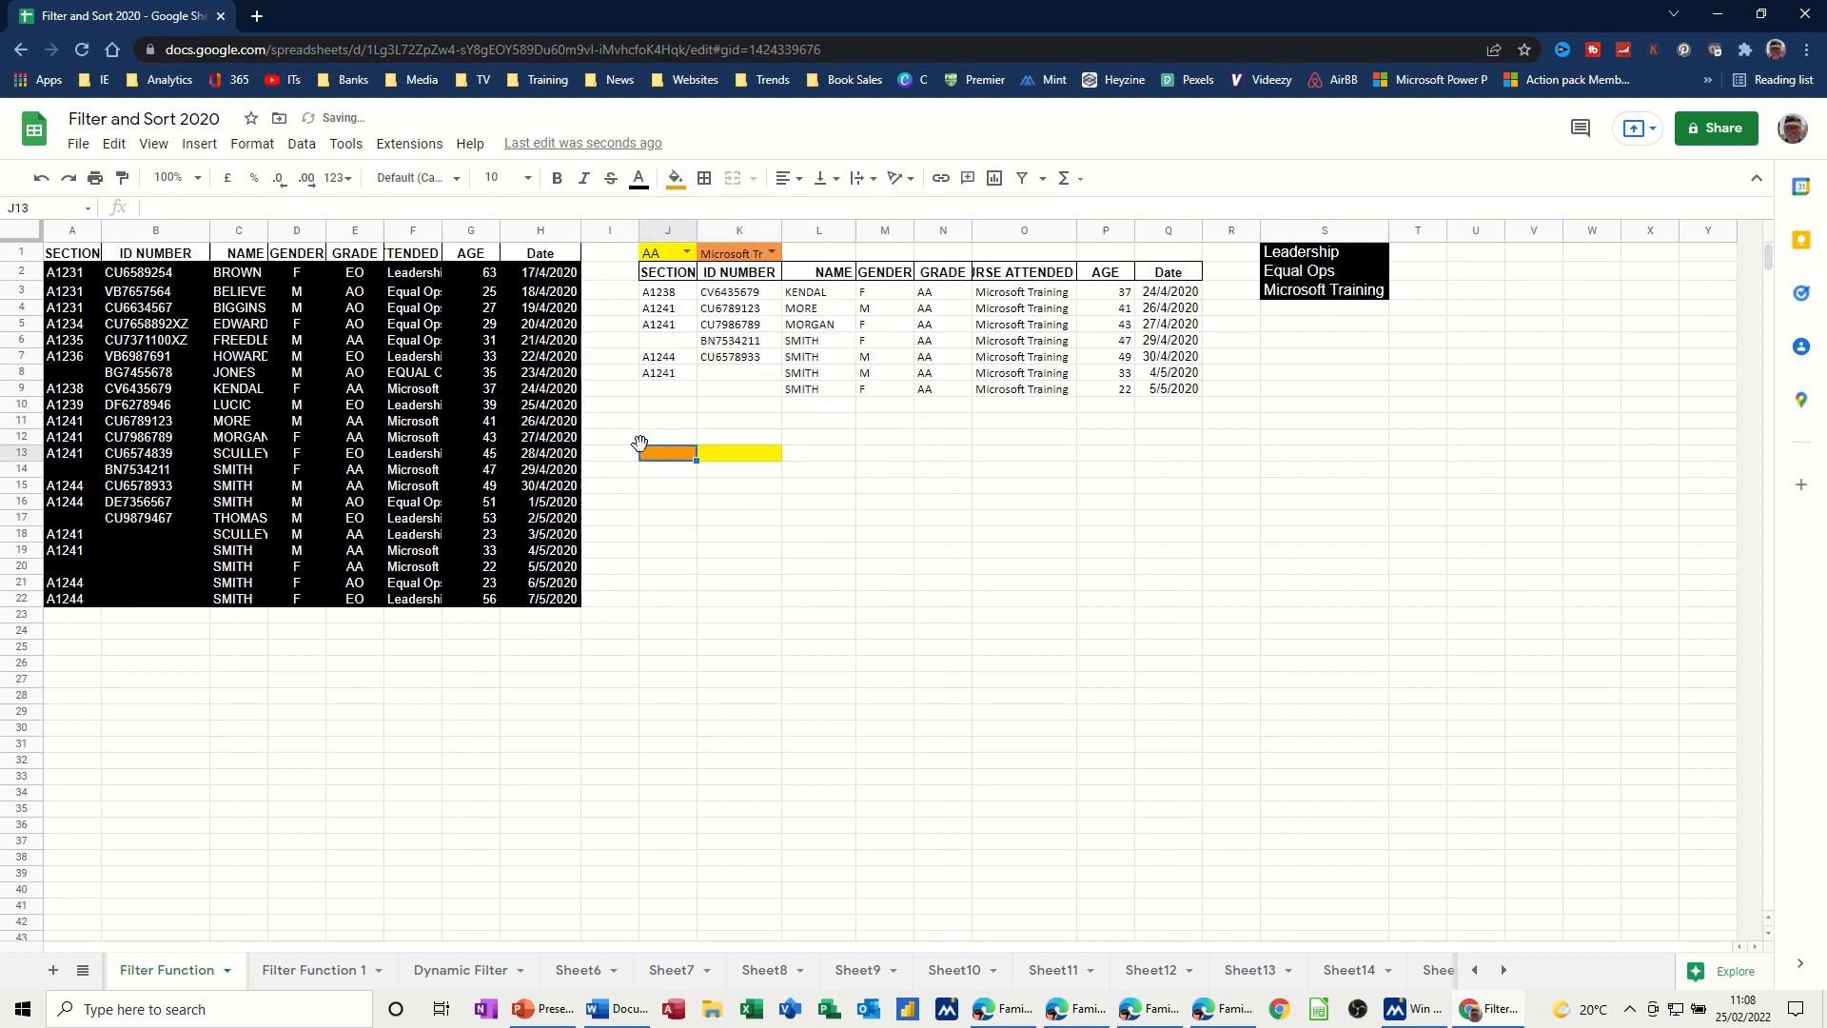
click(685, 252)
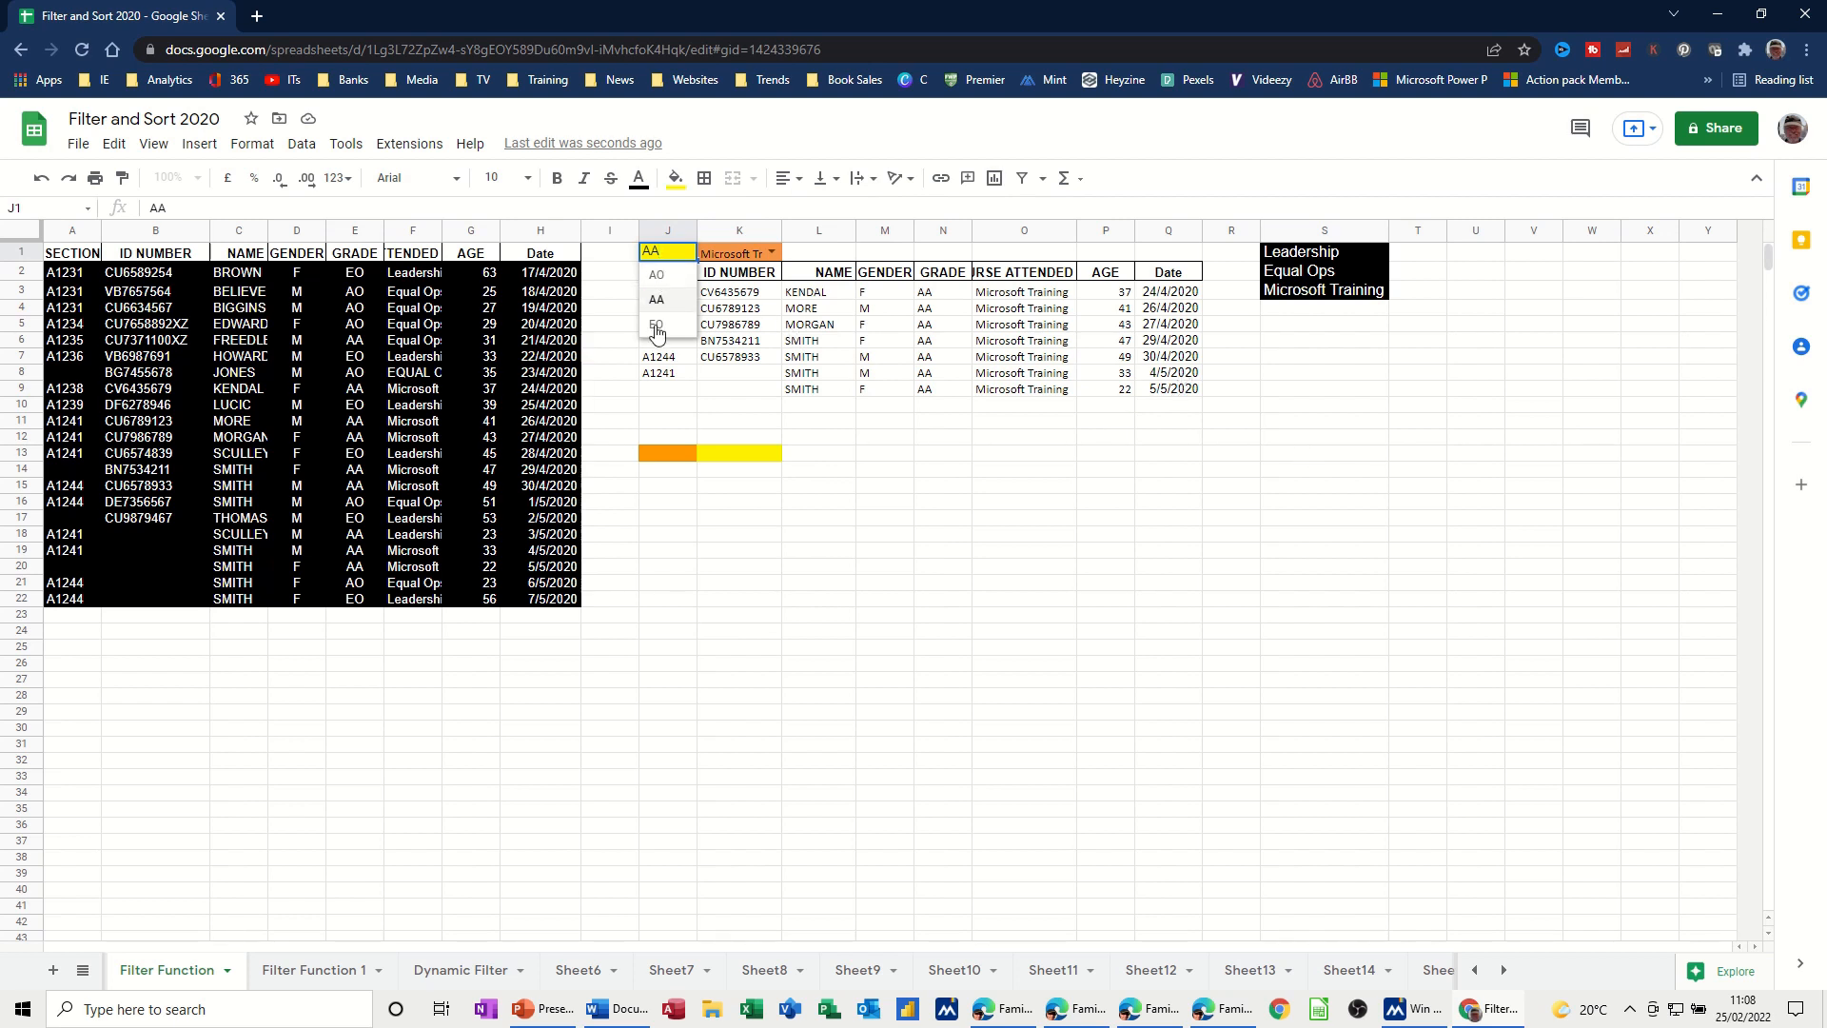
click(671, 461)
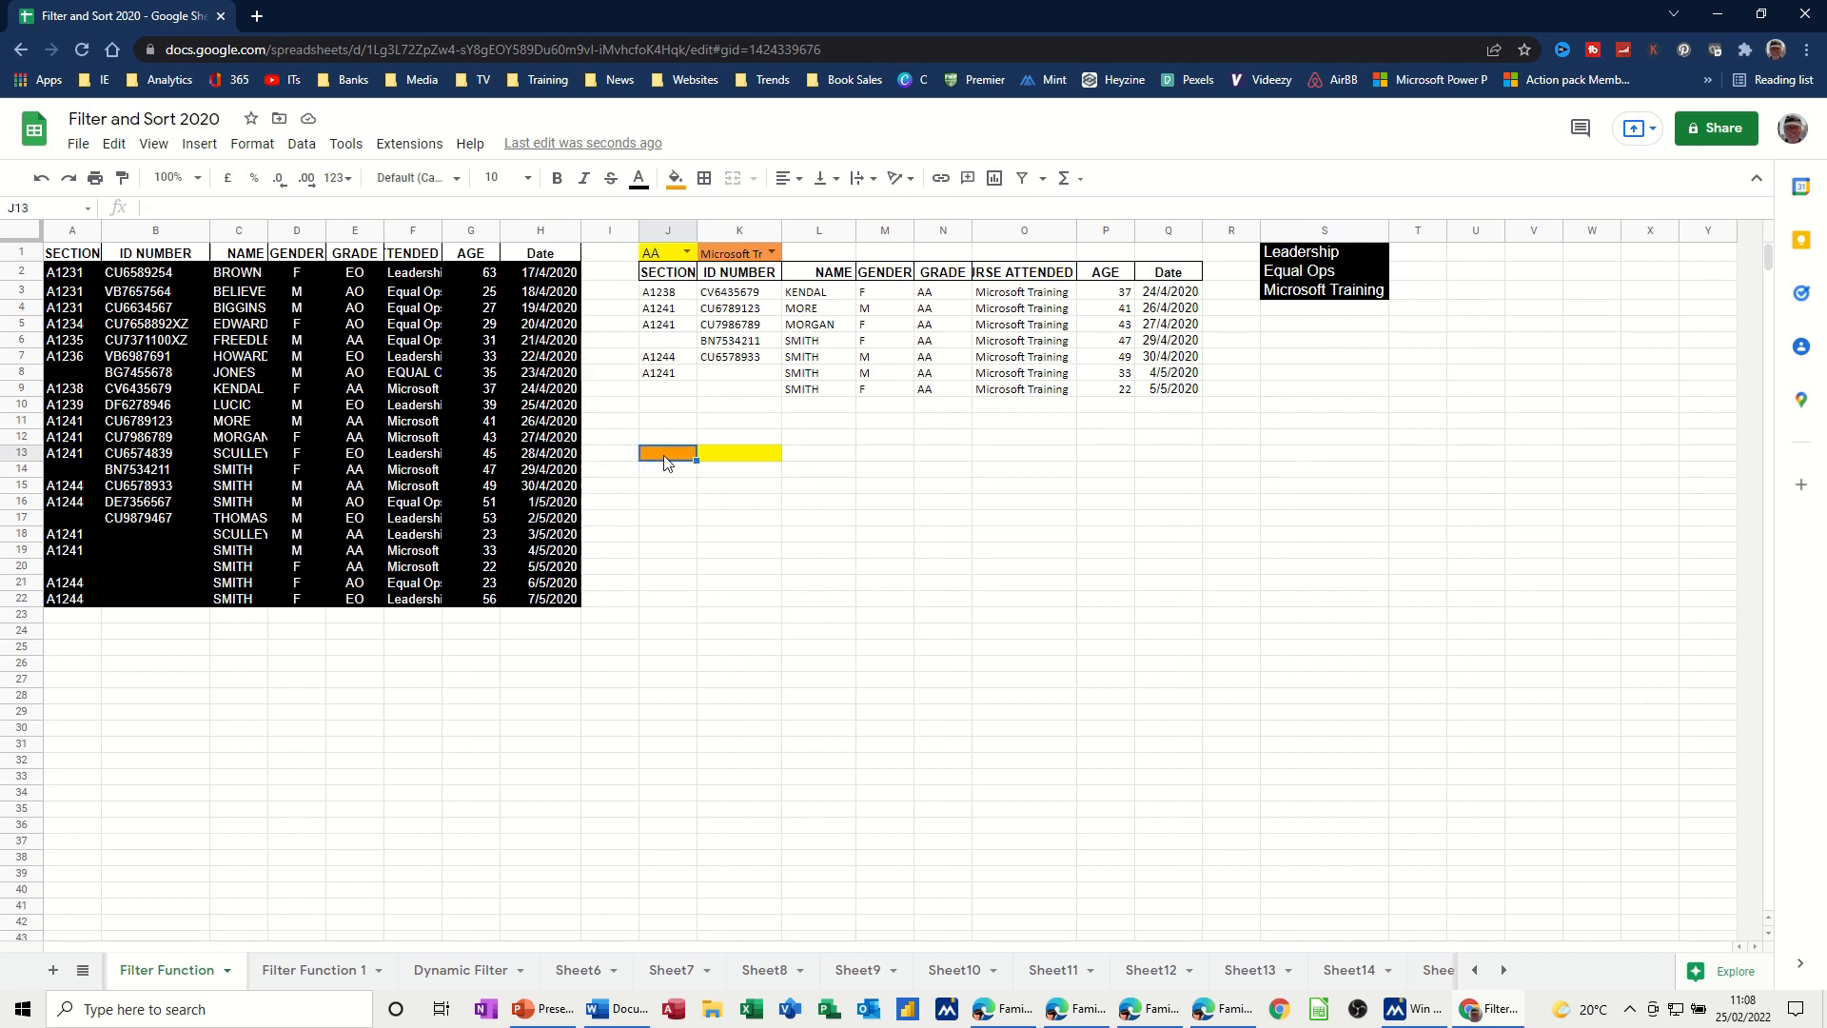
click(301, 144)
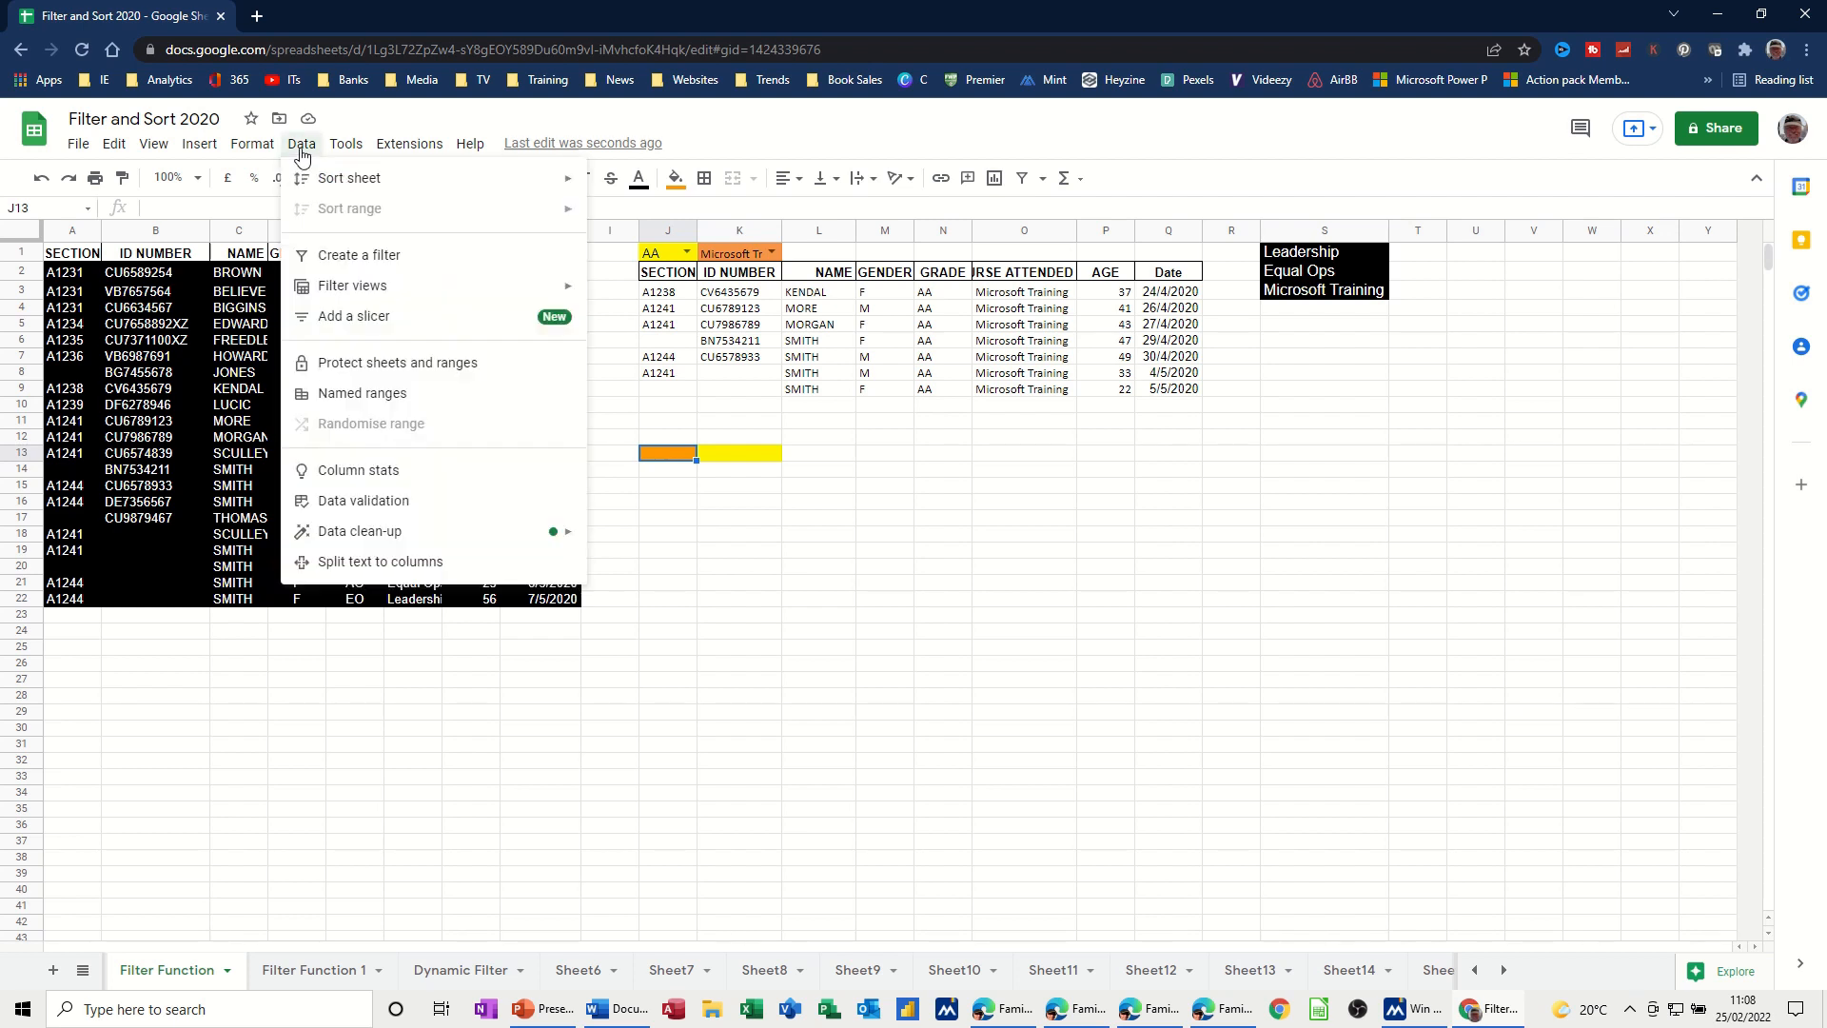
click(366, 500)
drag(930, 379, 1103, 464)
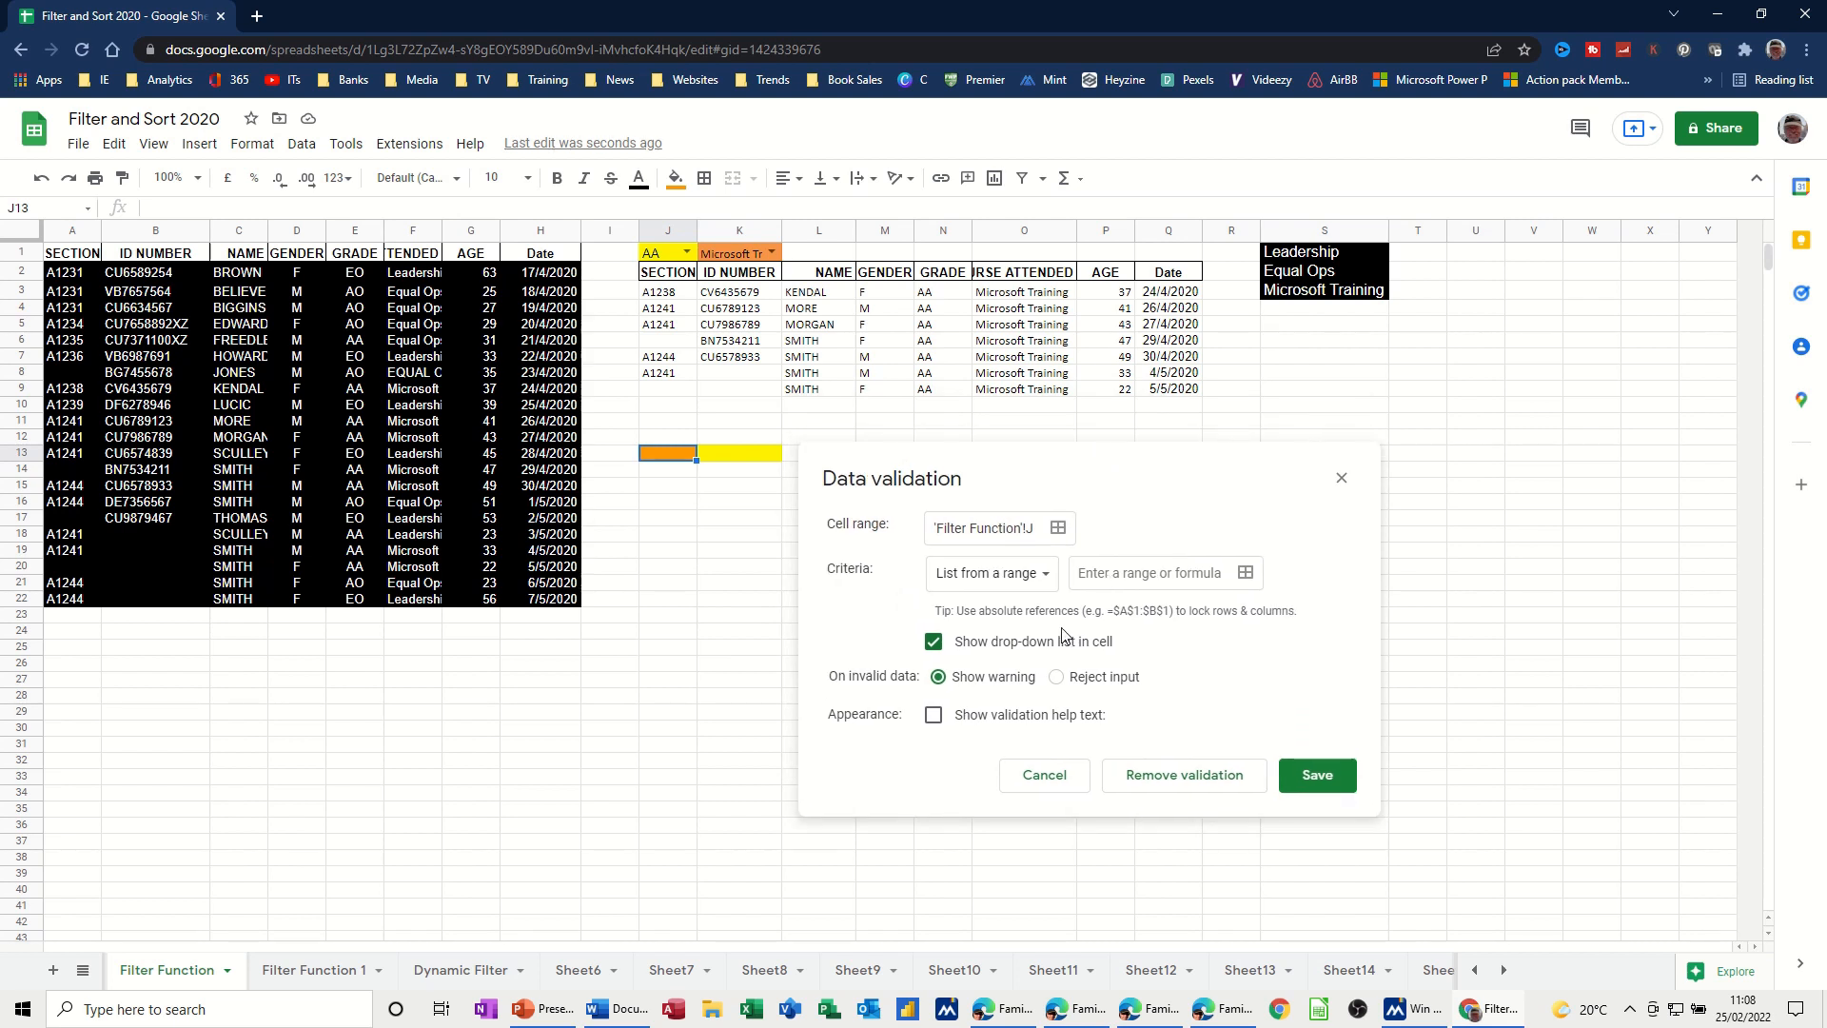
click(1019, 575)
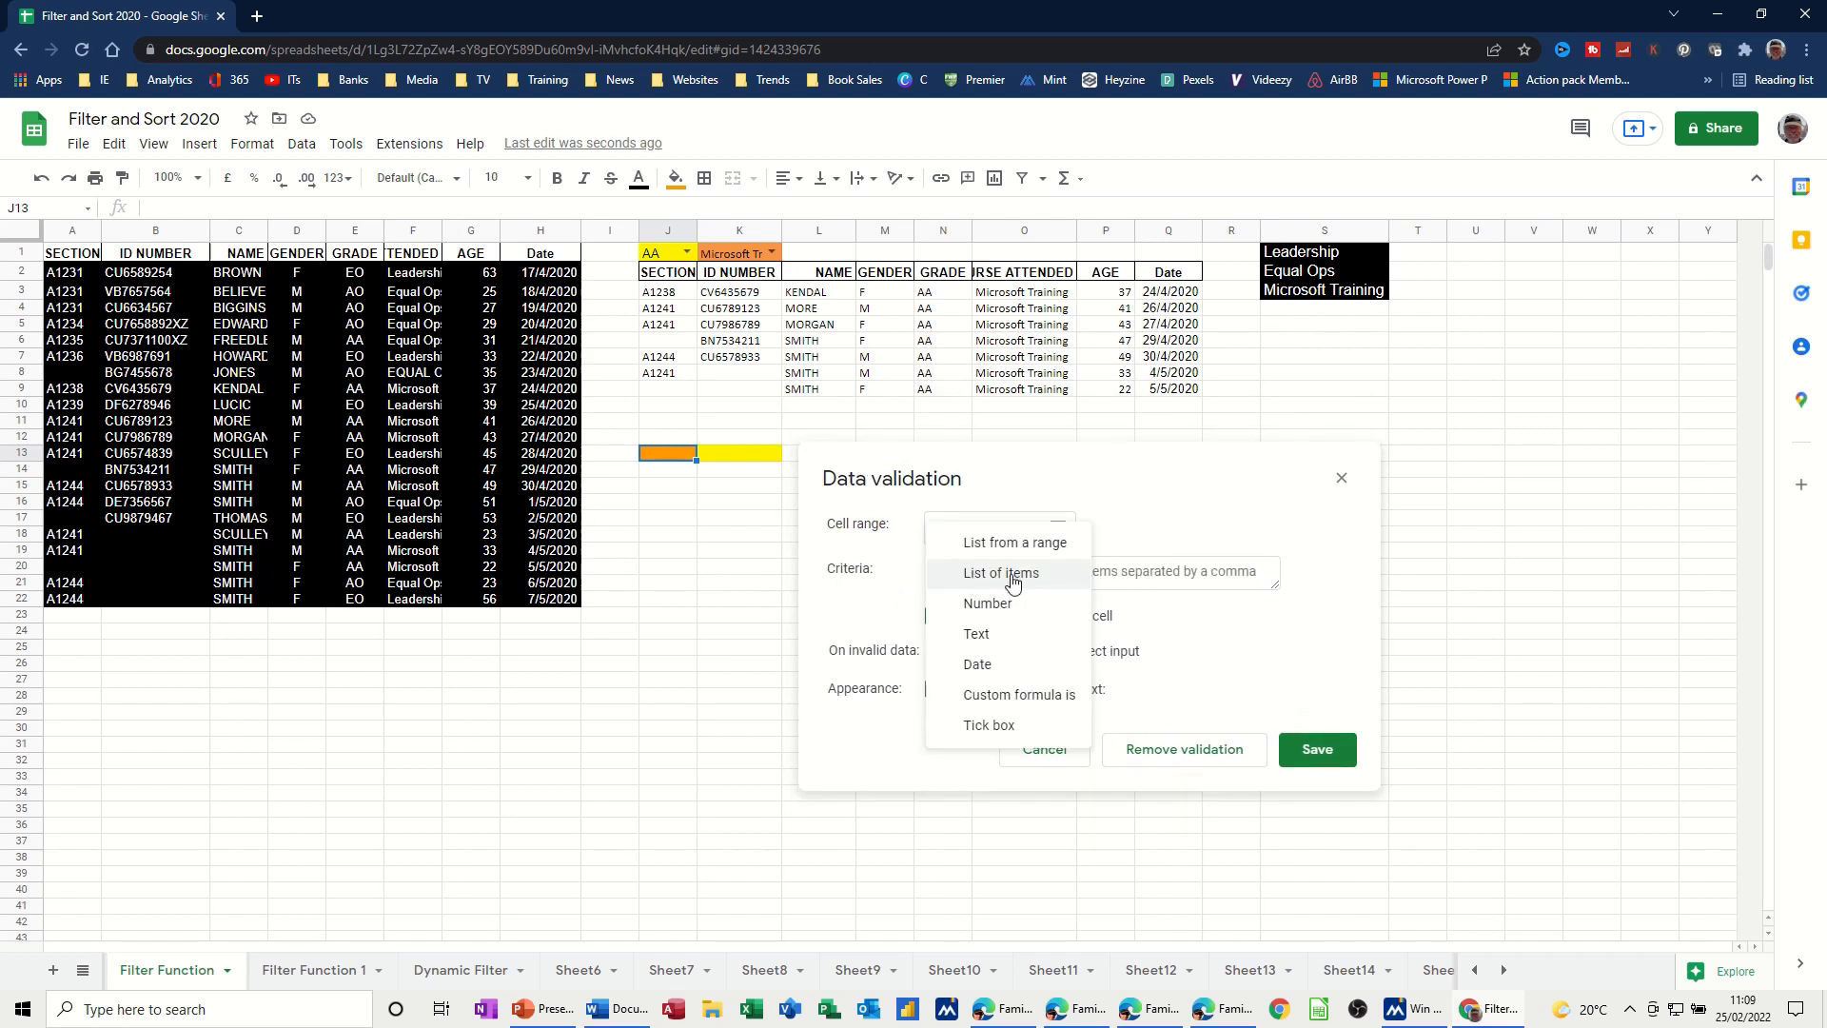
click(1013, 576)
click(1073, 571)
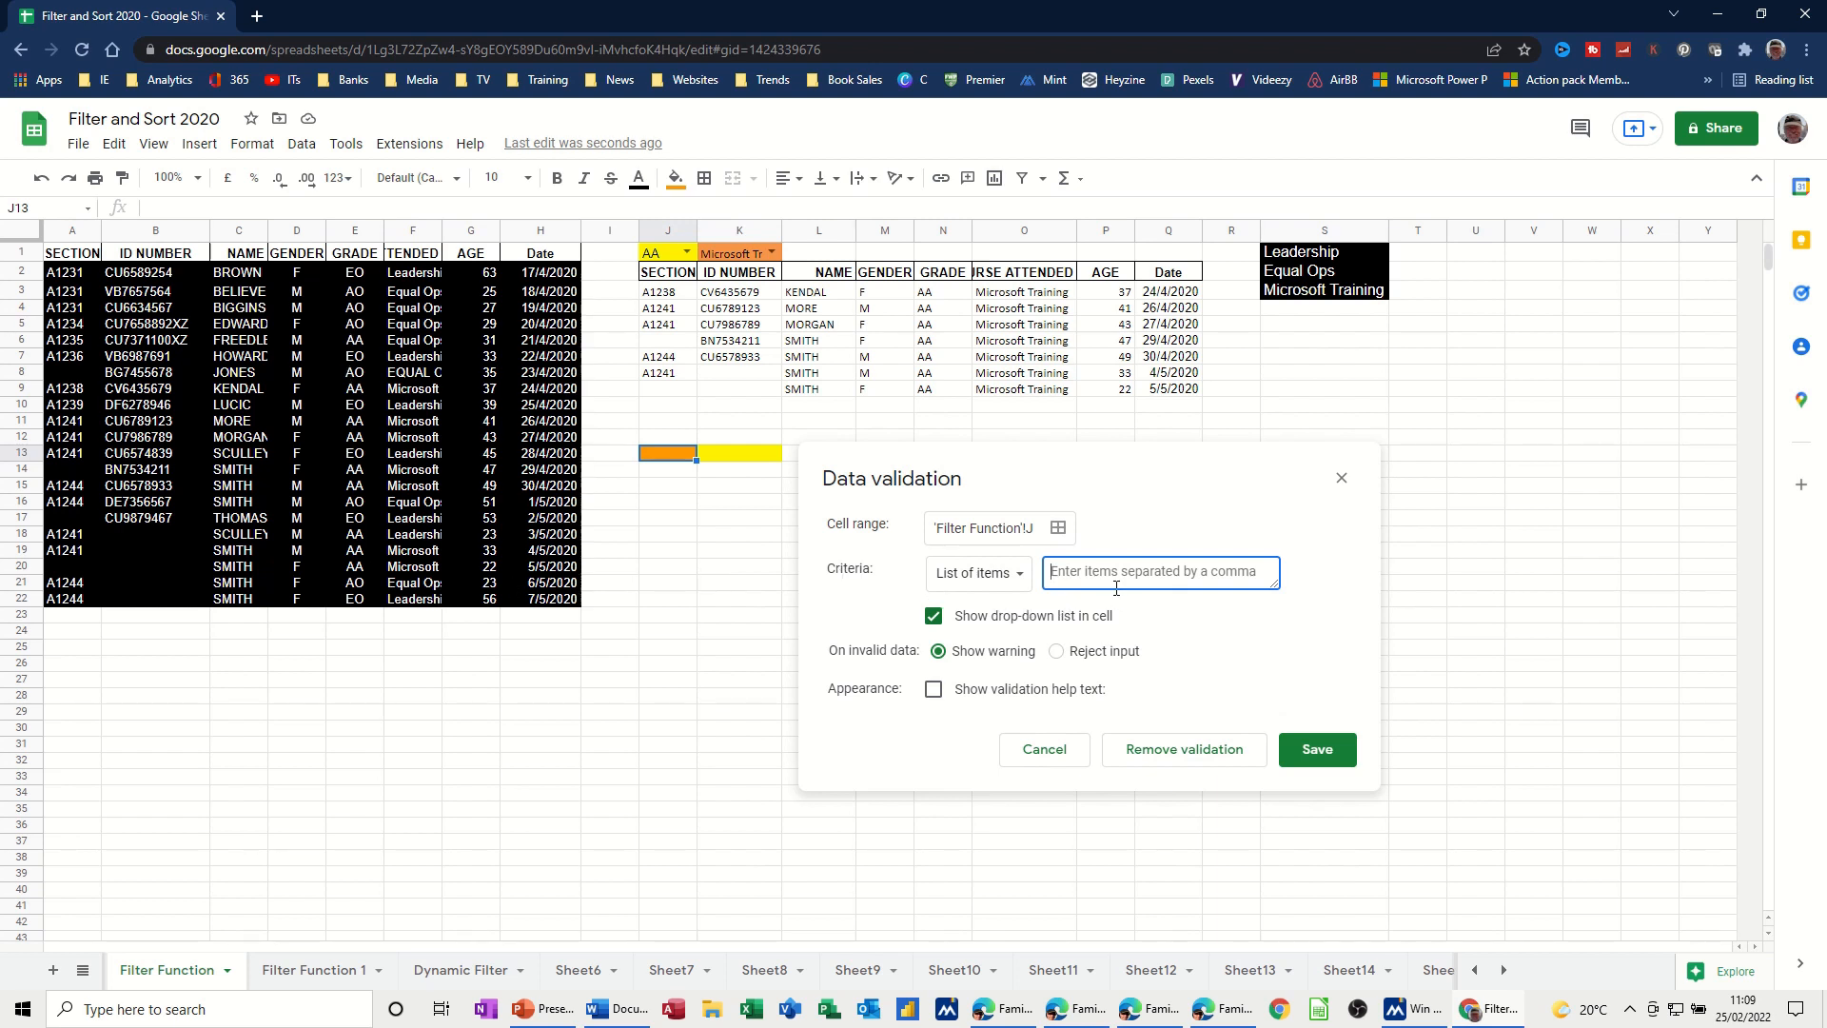
text(AO,EO,AA)
click(1307, 751)
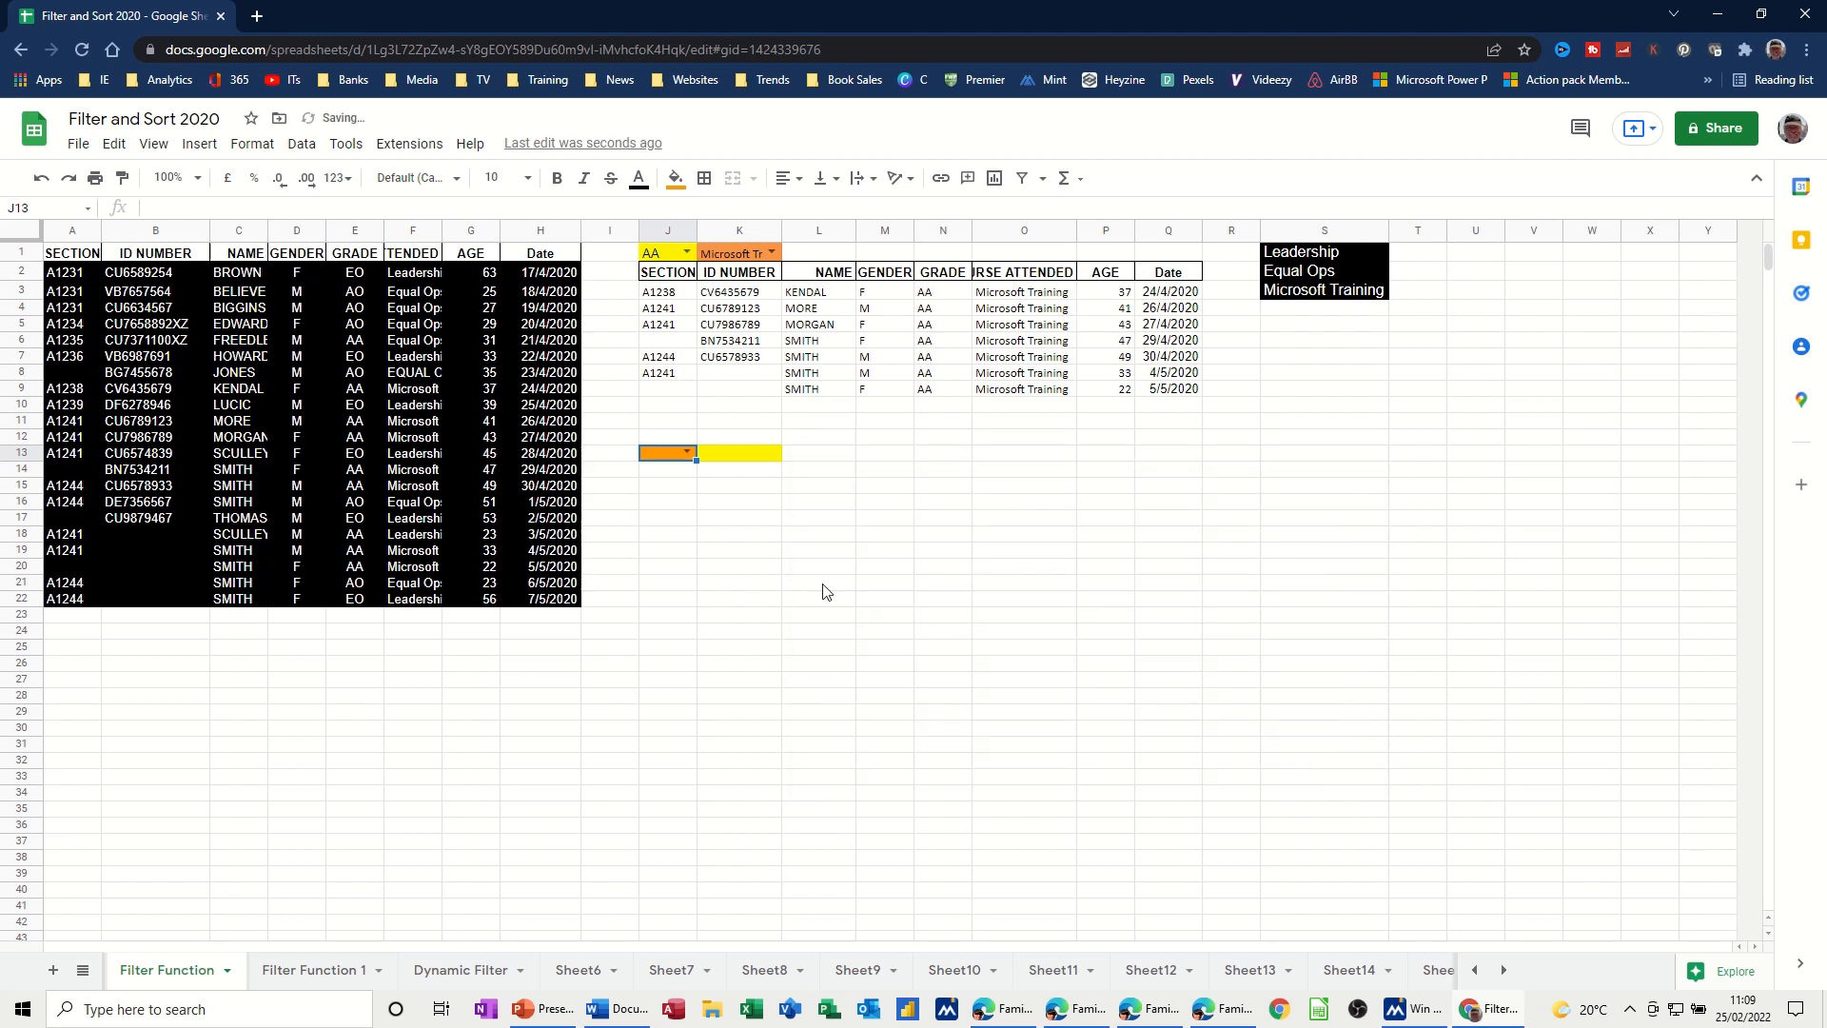
click(686, 453)
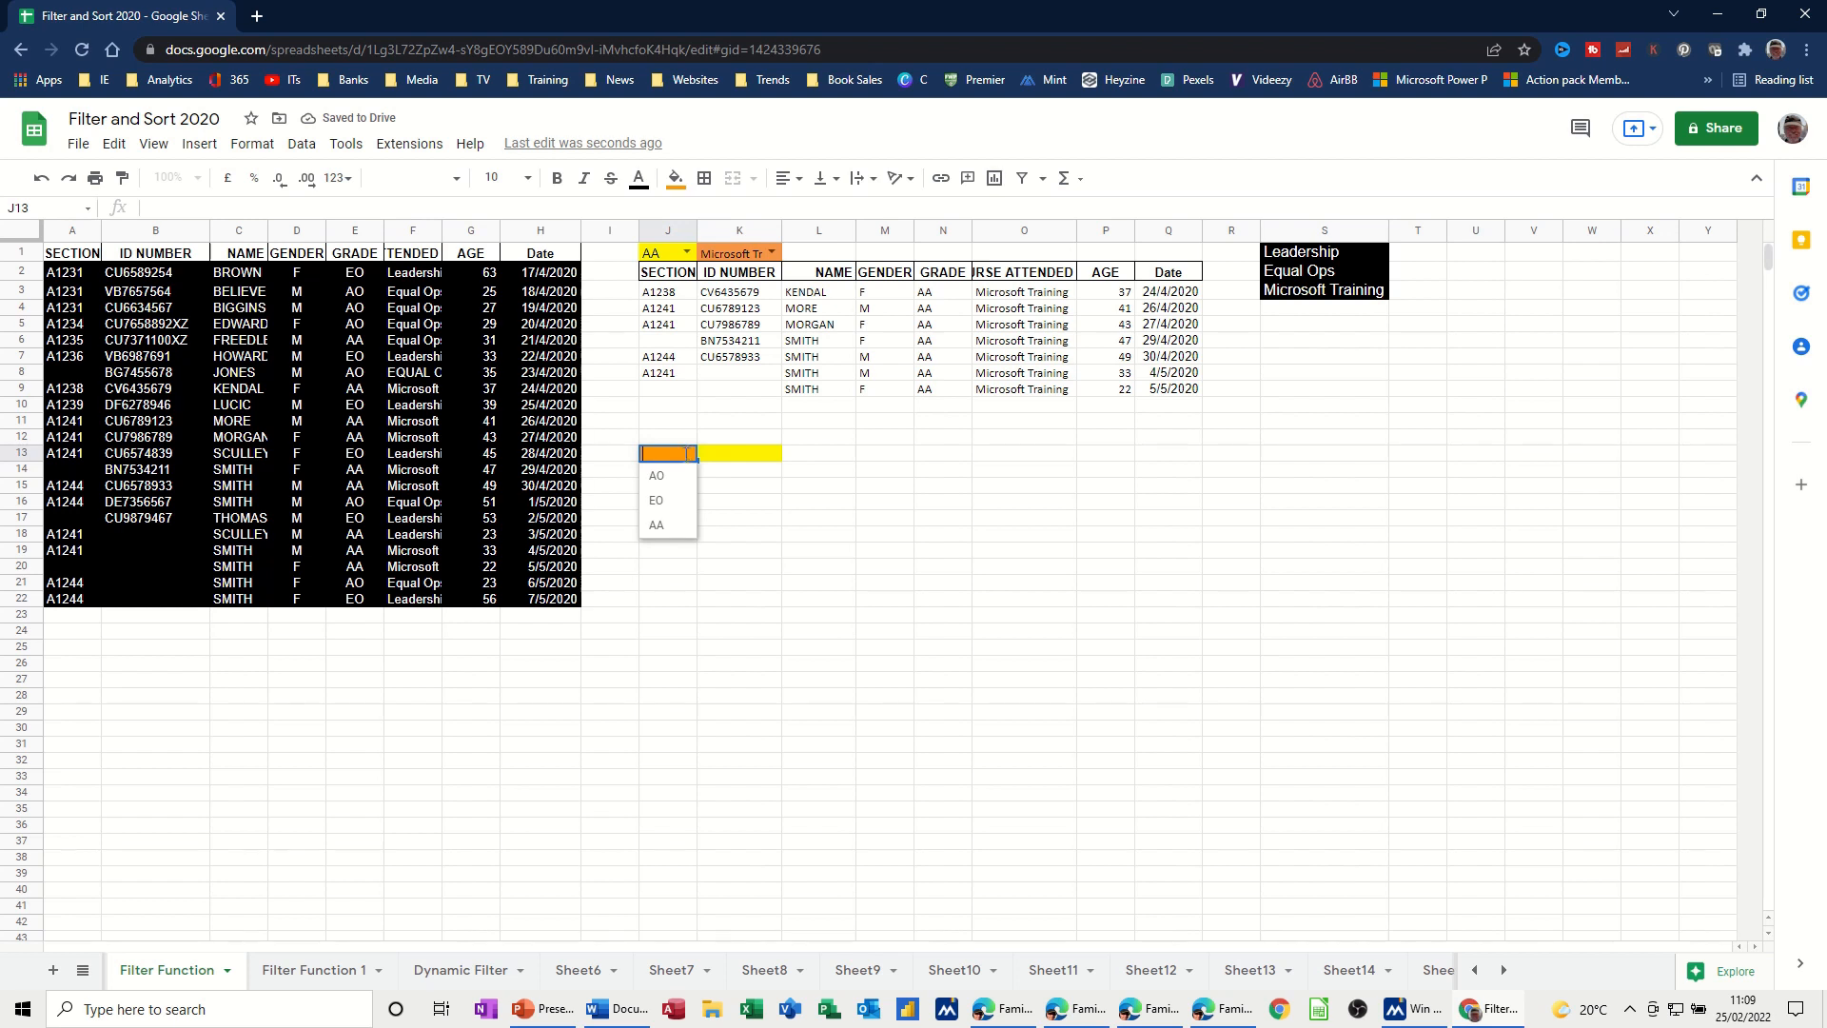
- Check the range name assigned to the course list in S1:S3
click(735, 463)
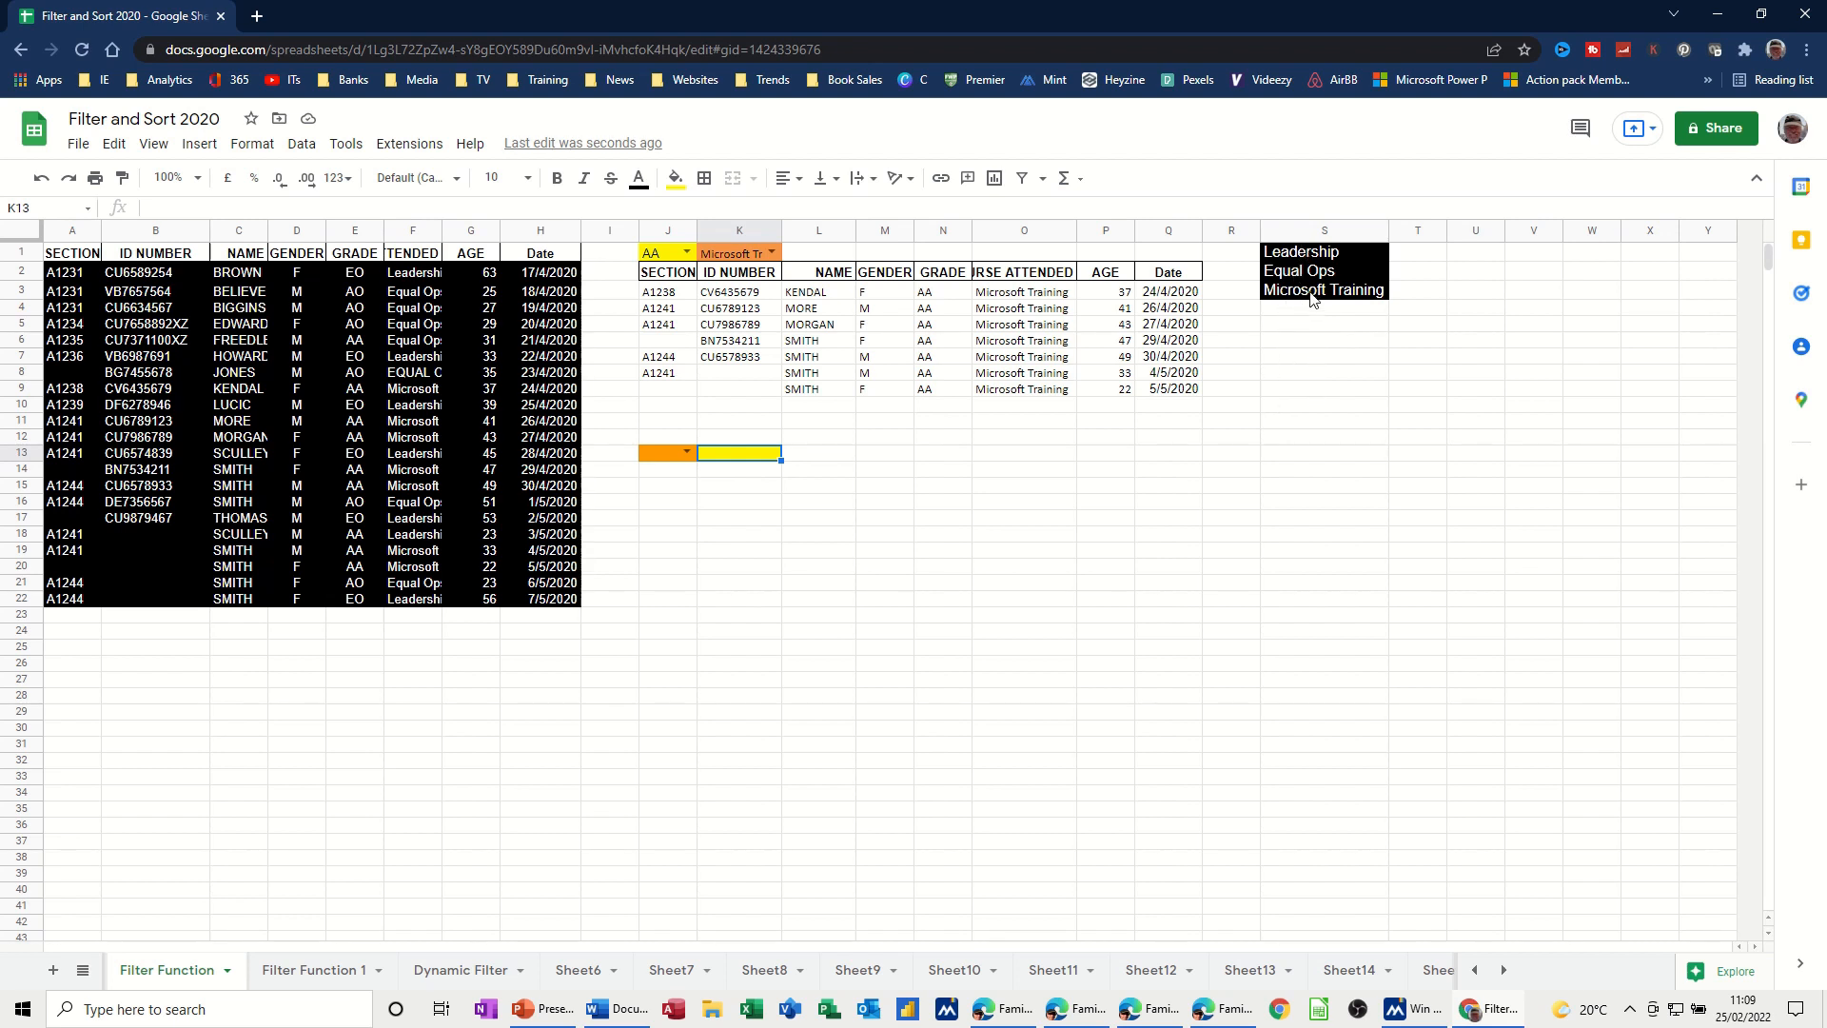
drag(1303, 255, 1308, 297)
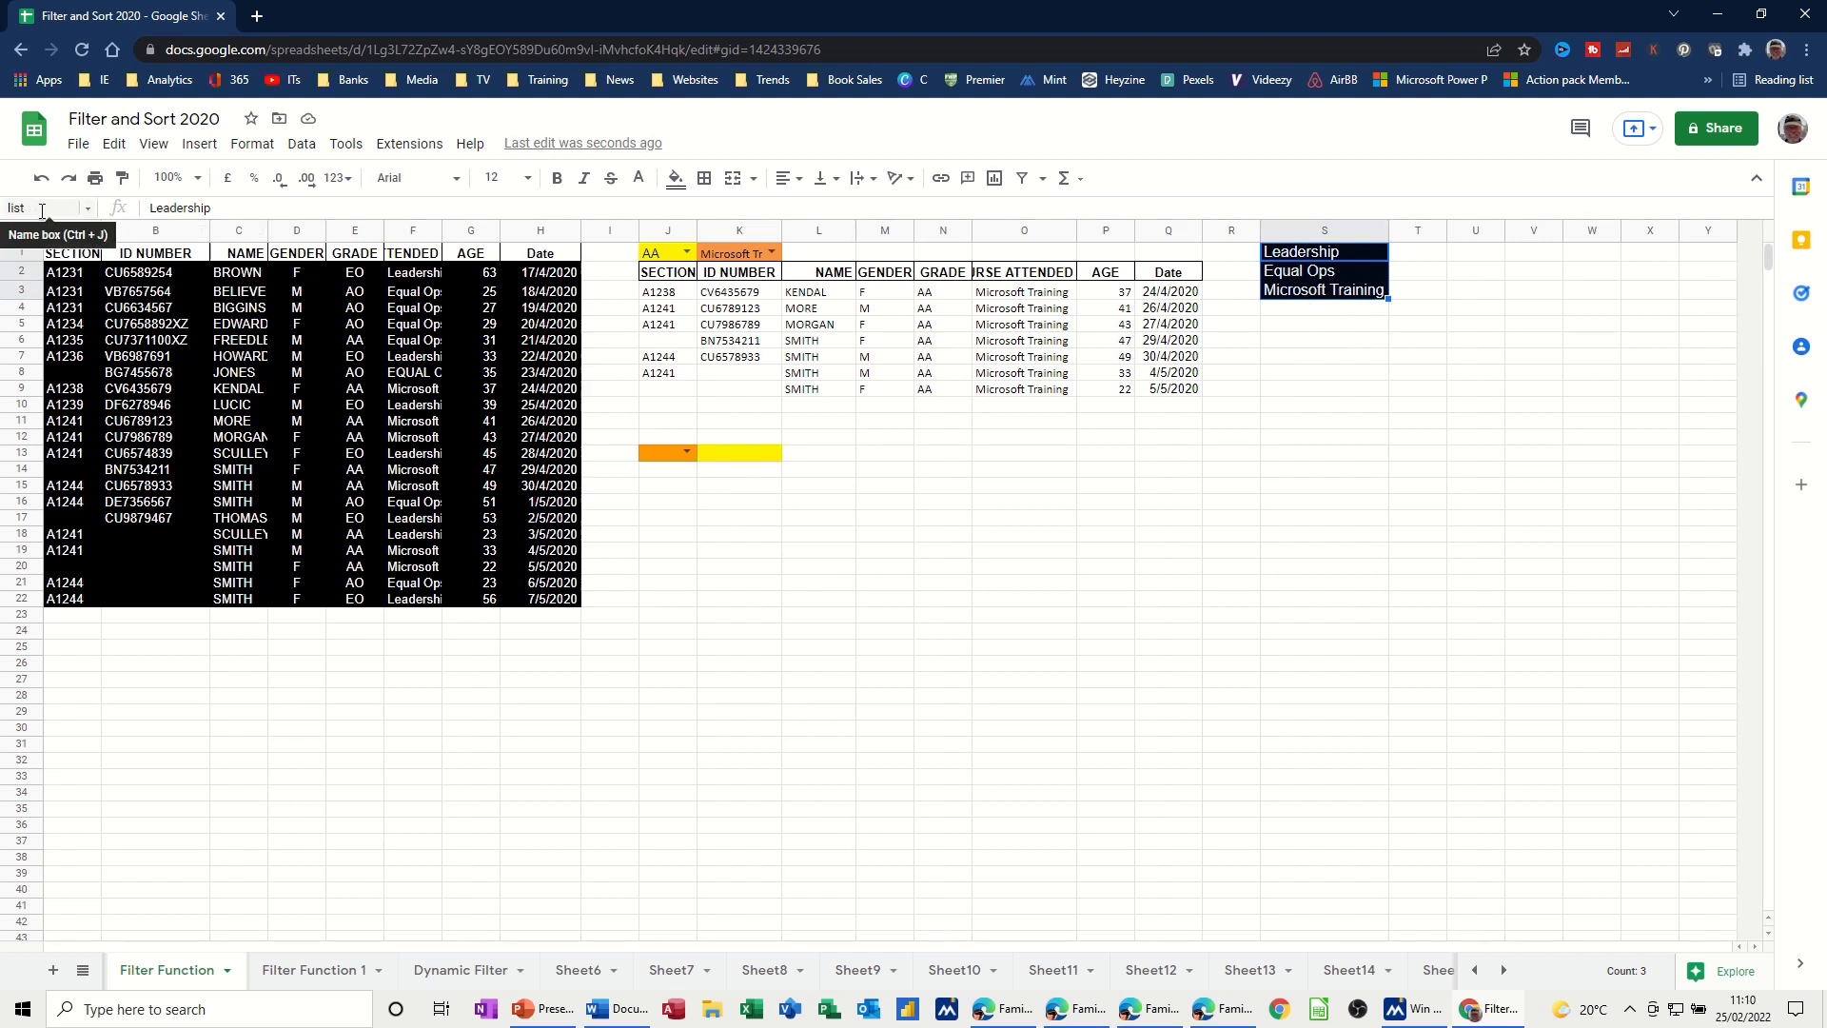
click(1299, 341)
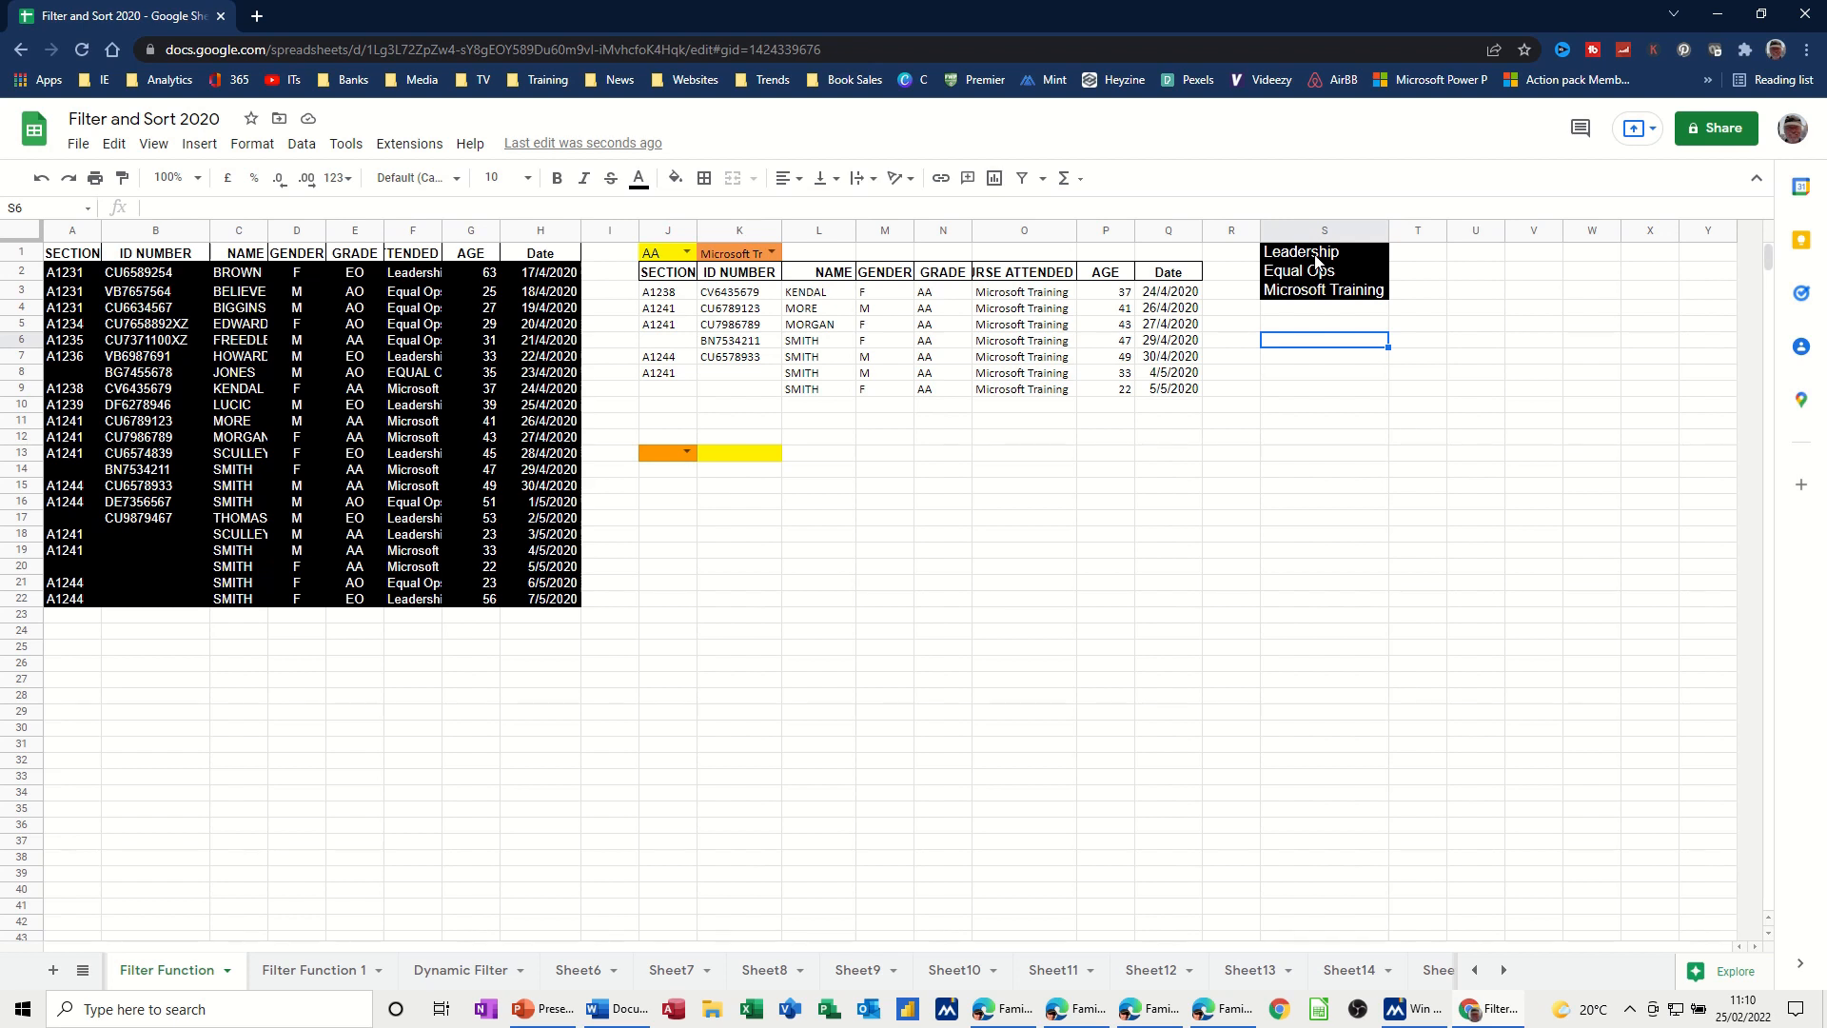
drag(1317, 260, 1317, 301)
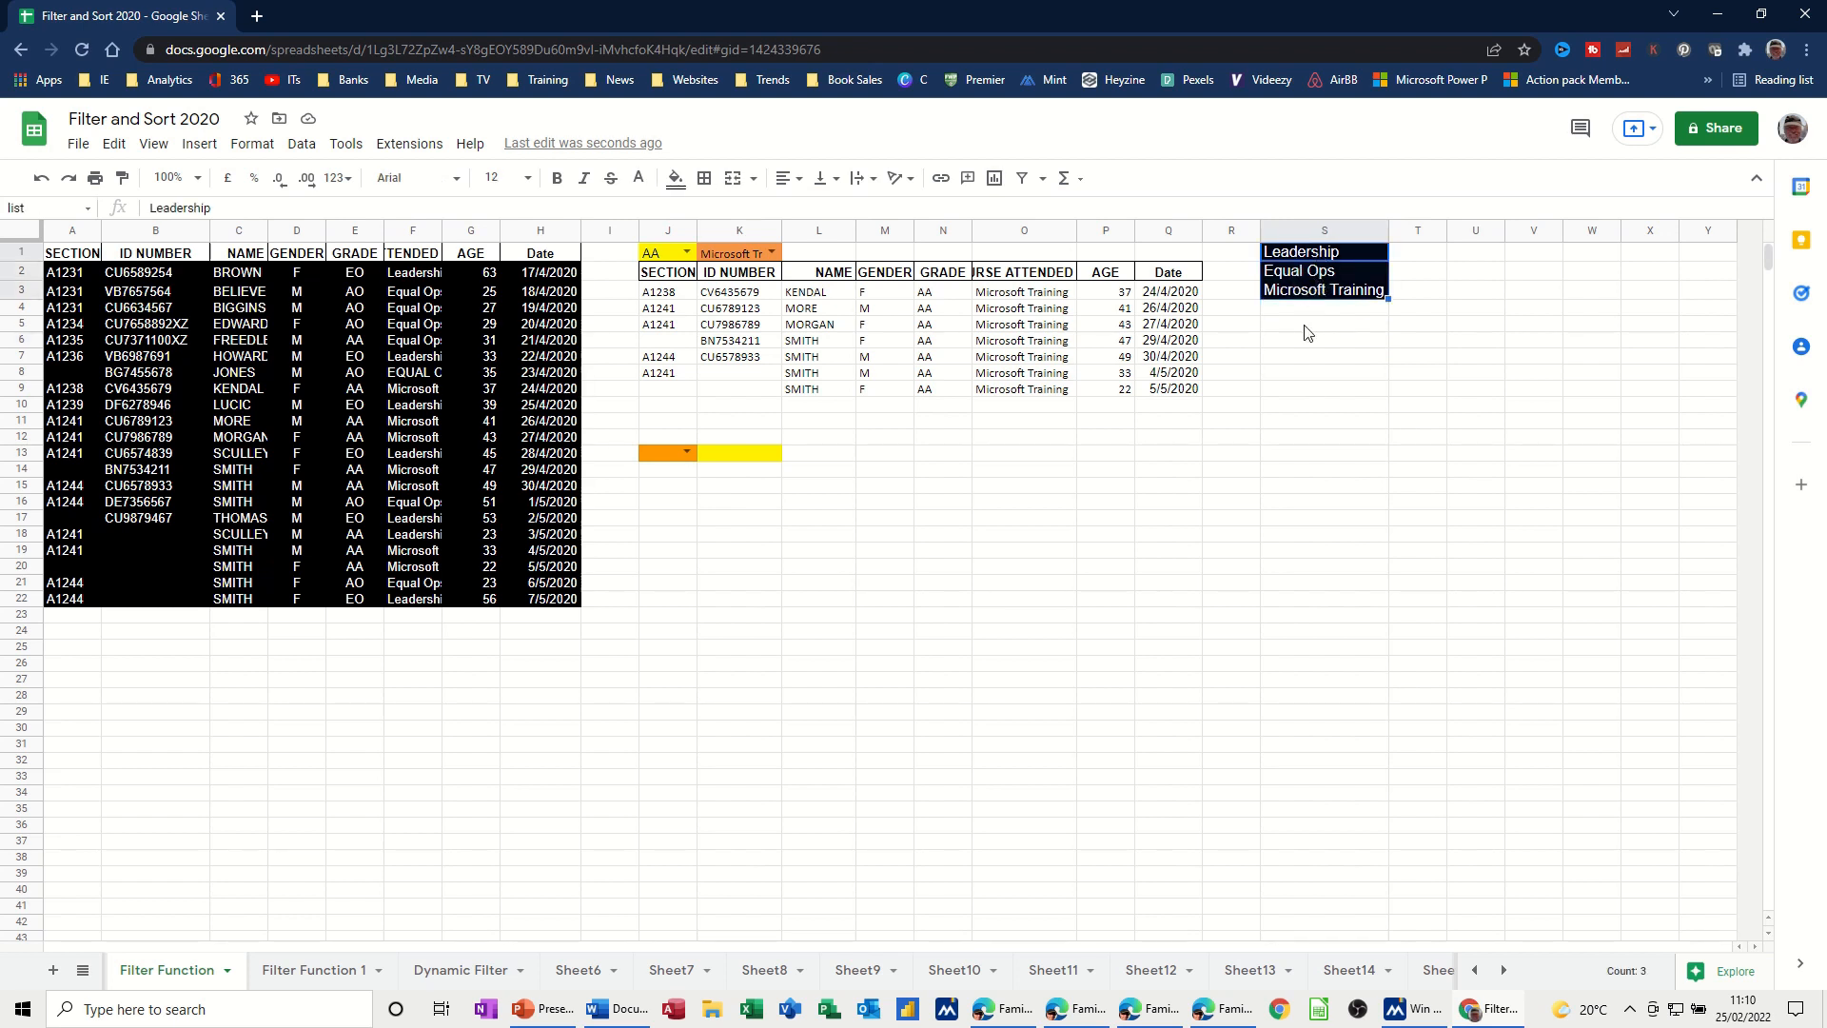
click(35, 207)
- Add data validation to K13 as a list from the range =list and open its drop-down to check the choices
click(744, 458)
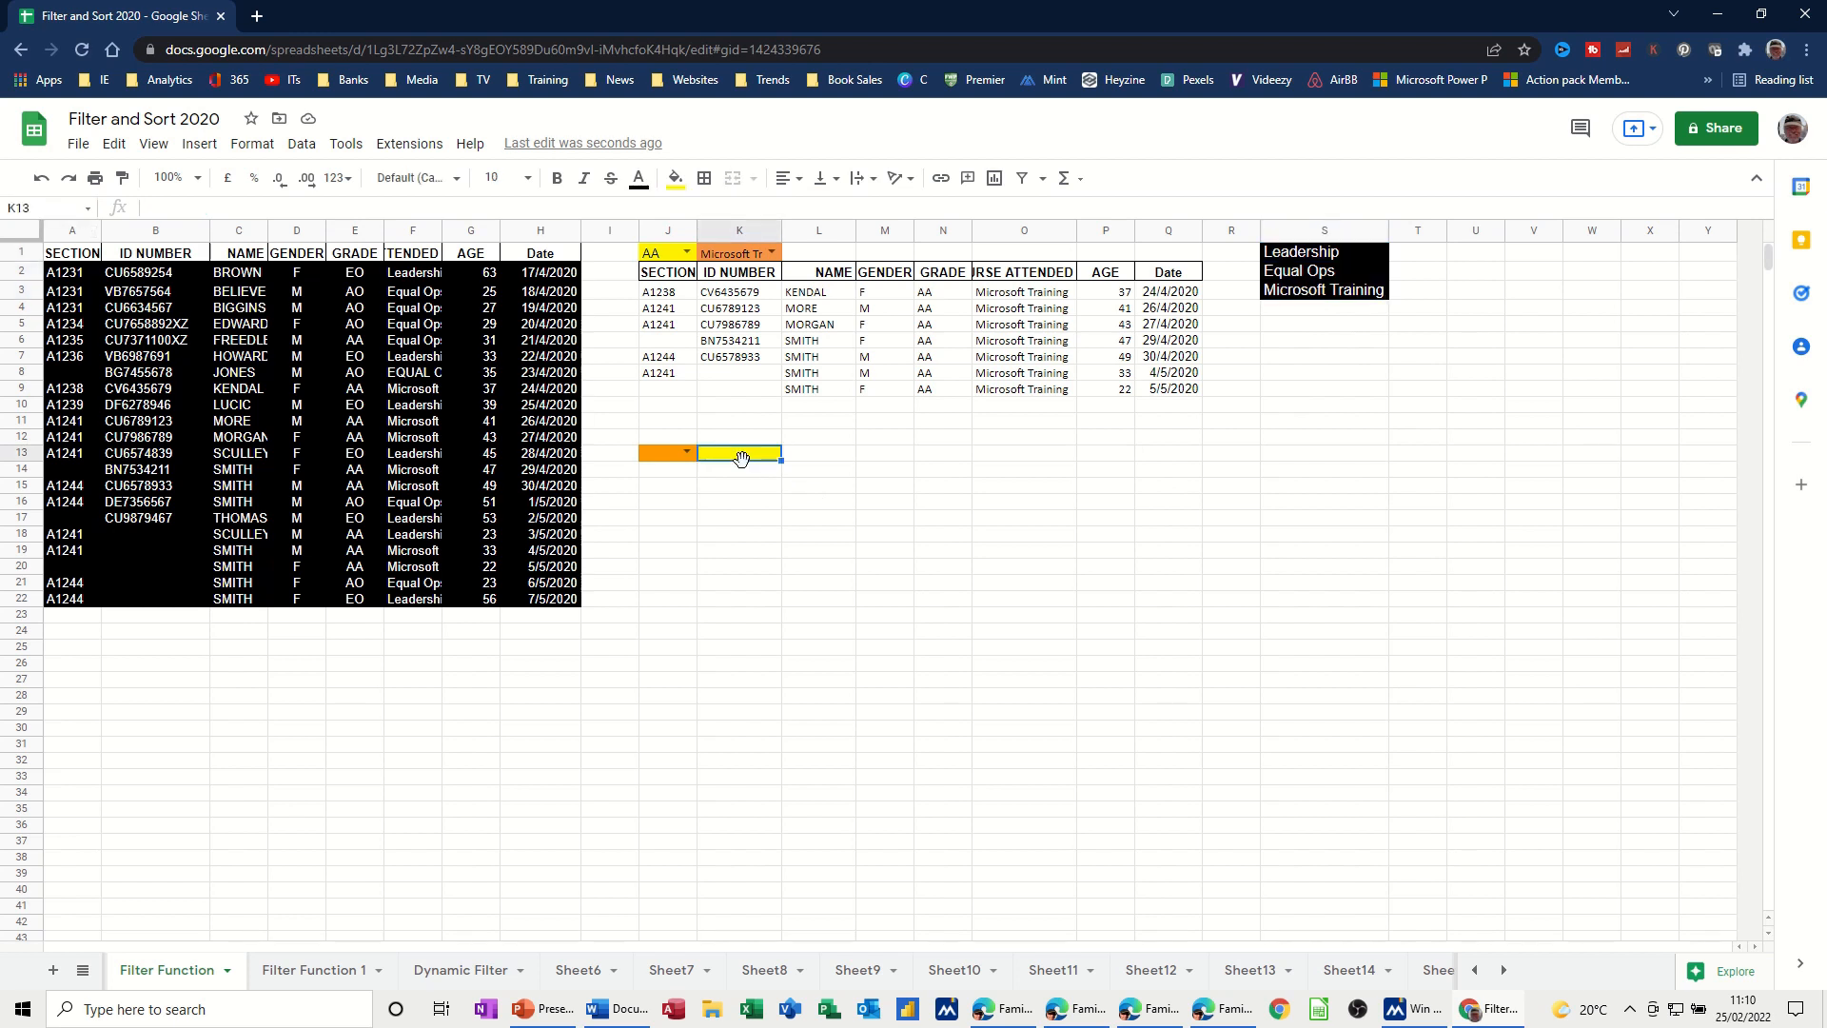
click(301, 144)
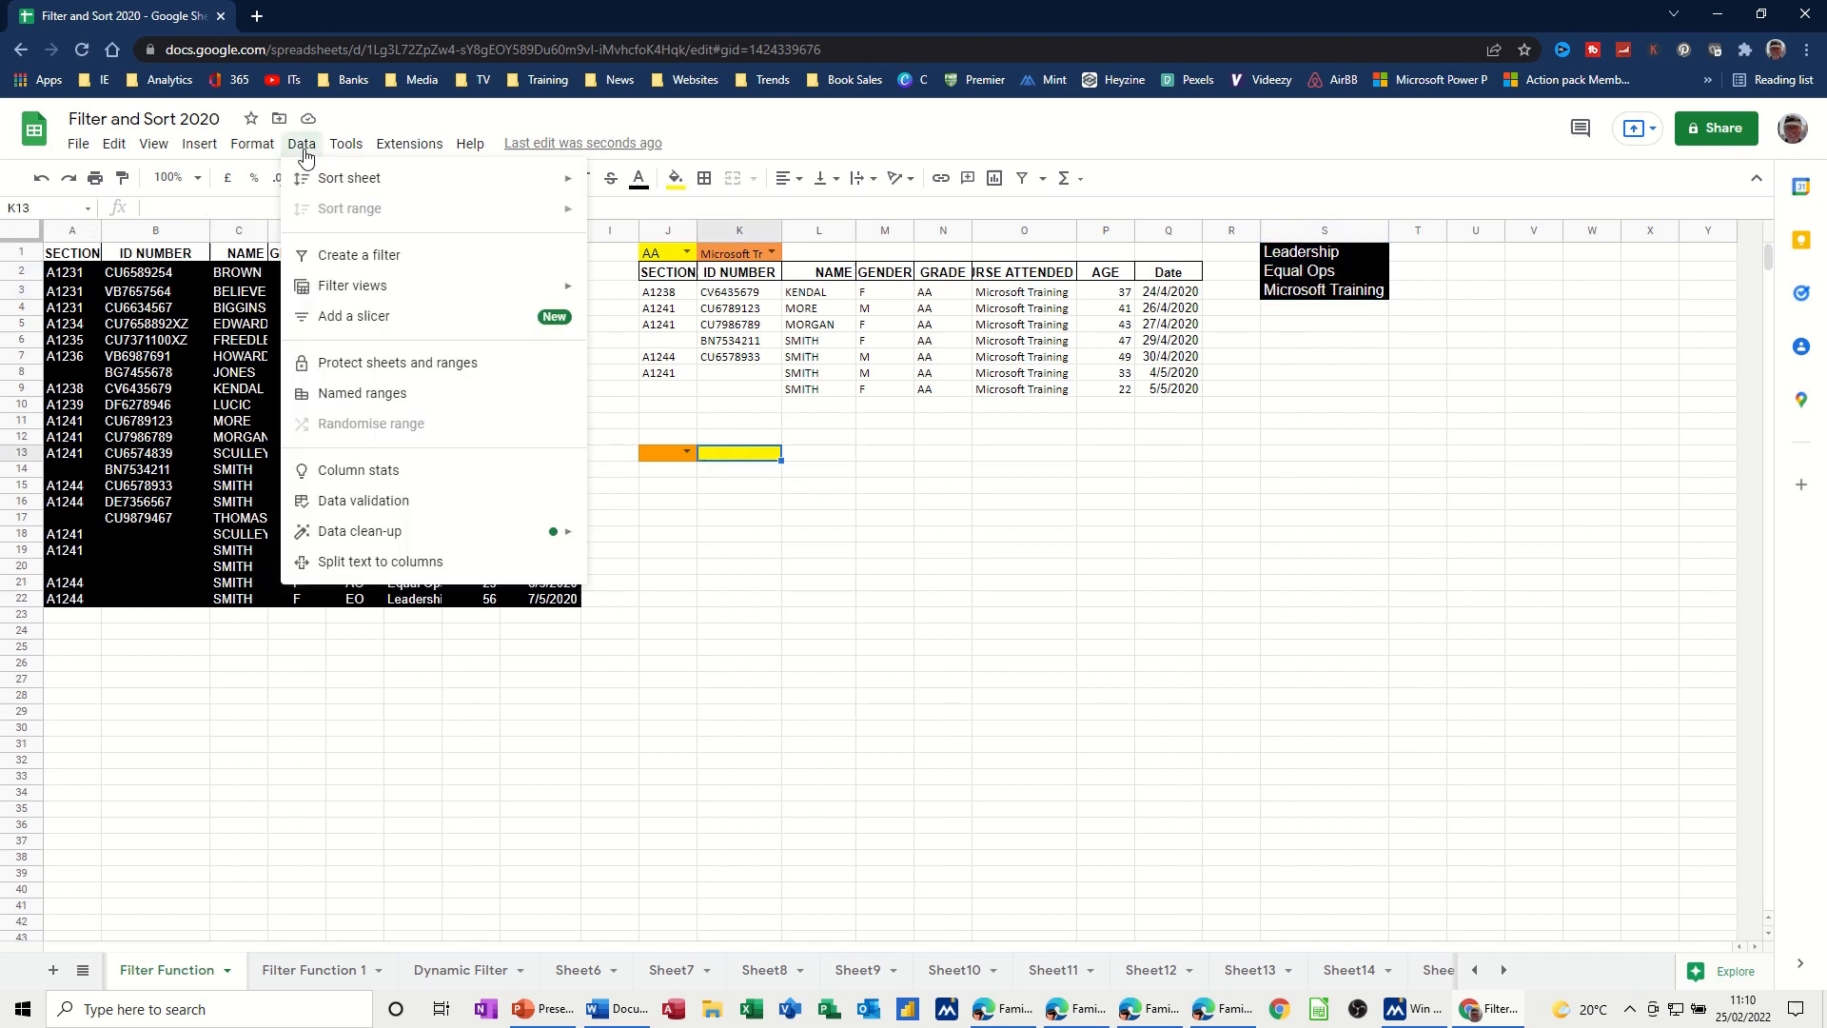
click(338, 500)
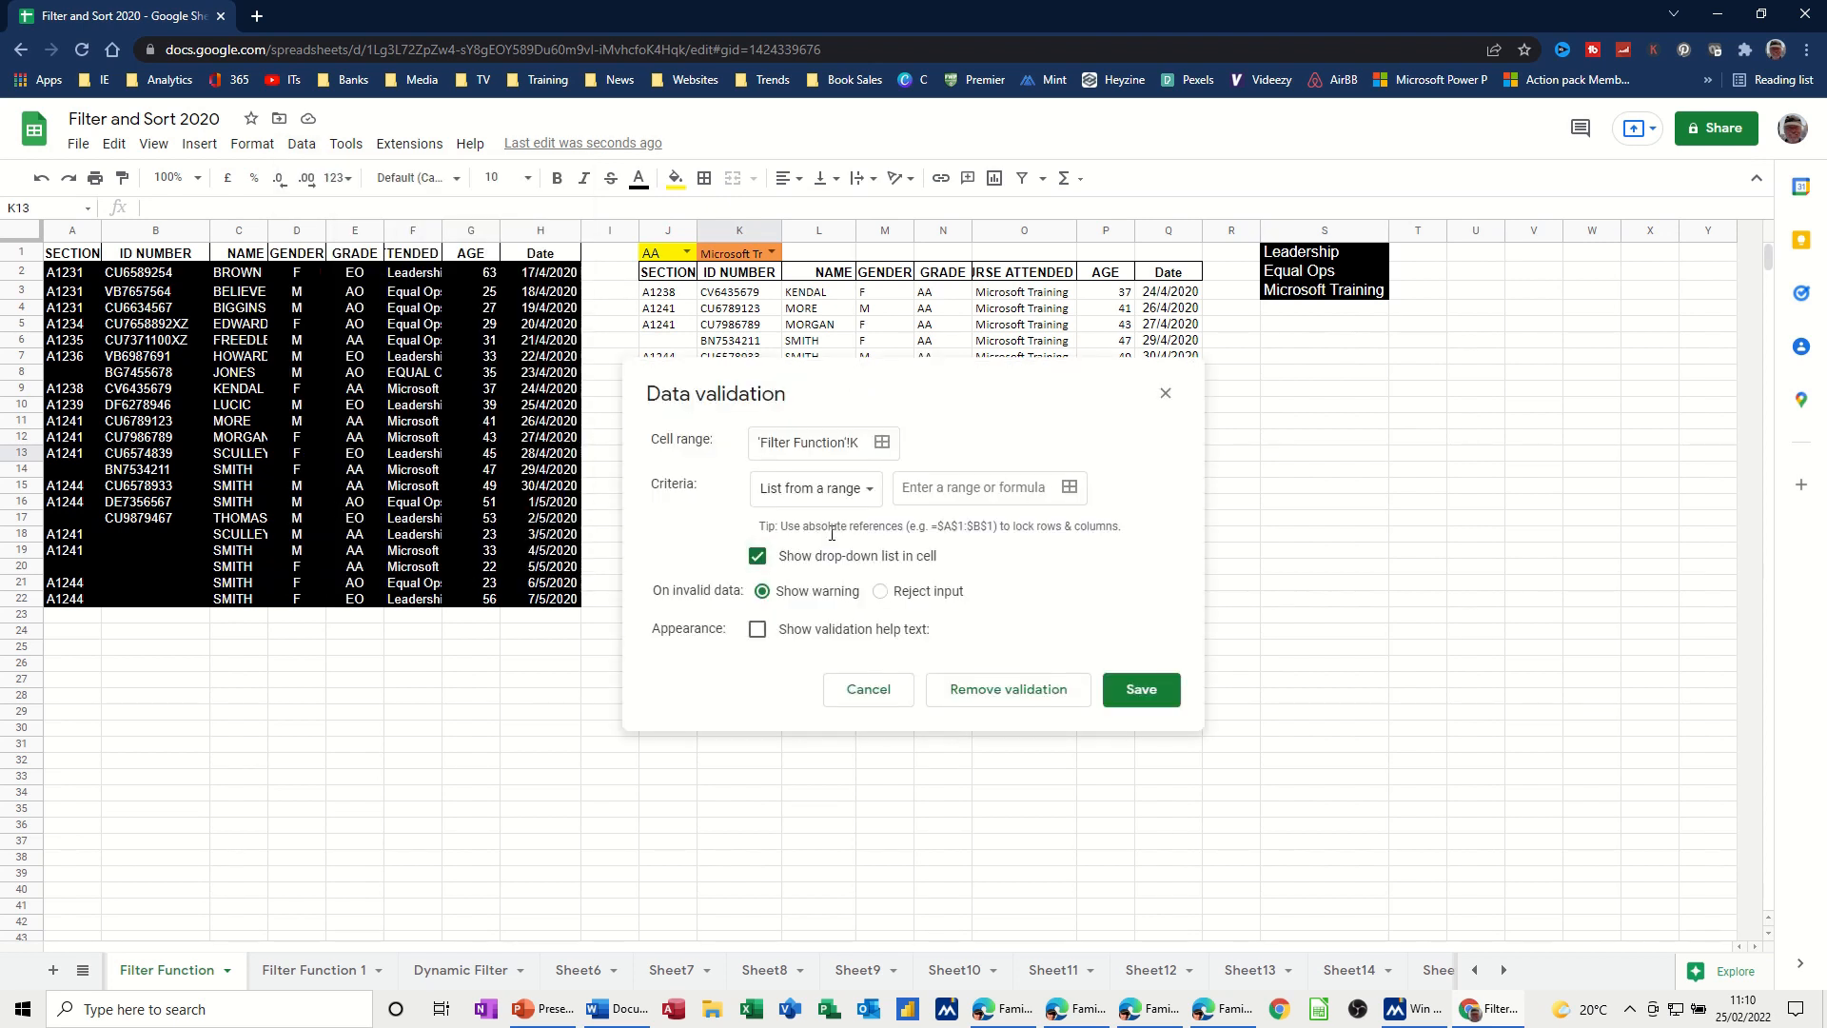
click(919, 493)
text(=list)
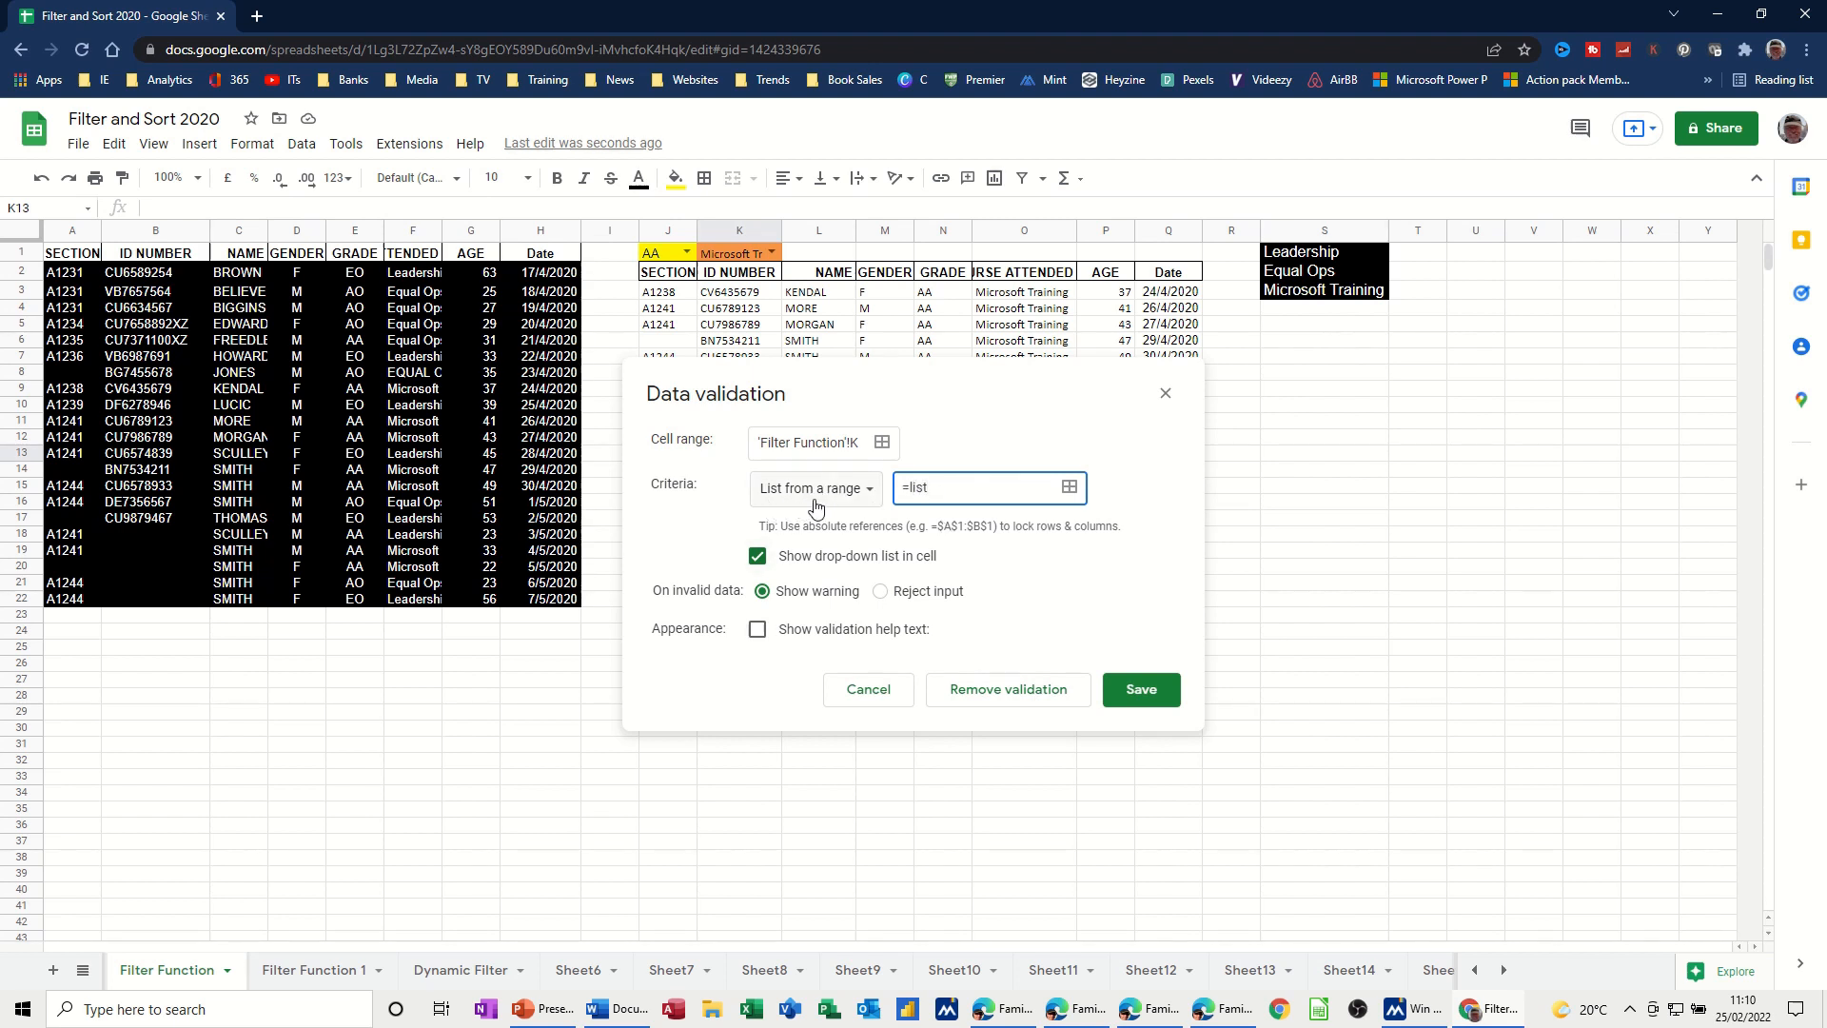
click(1140, 699)
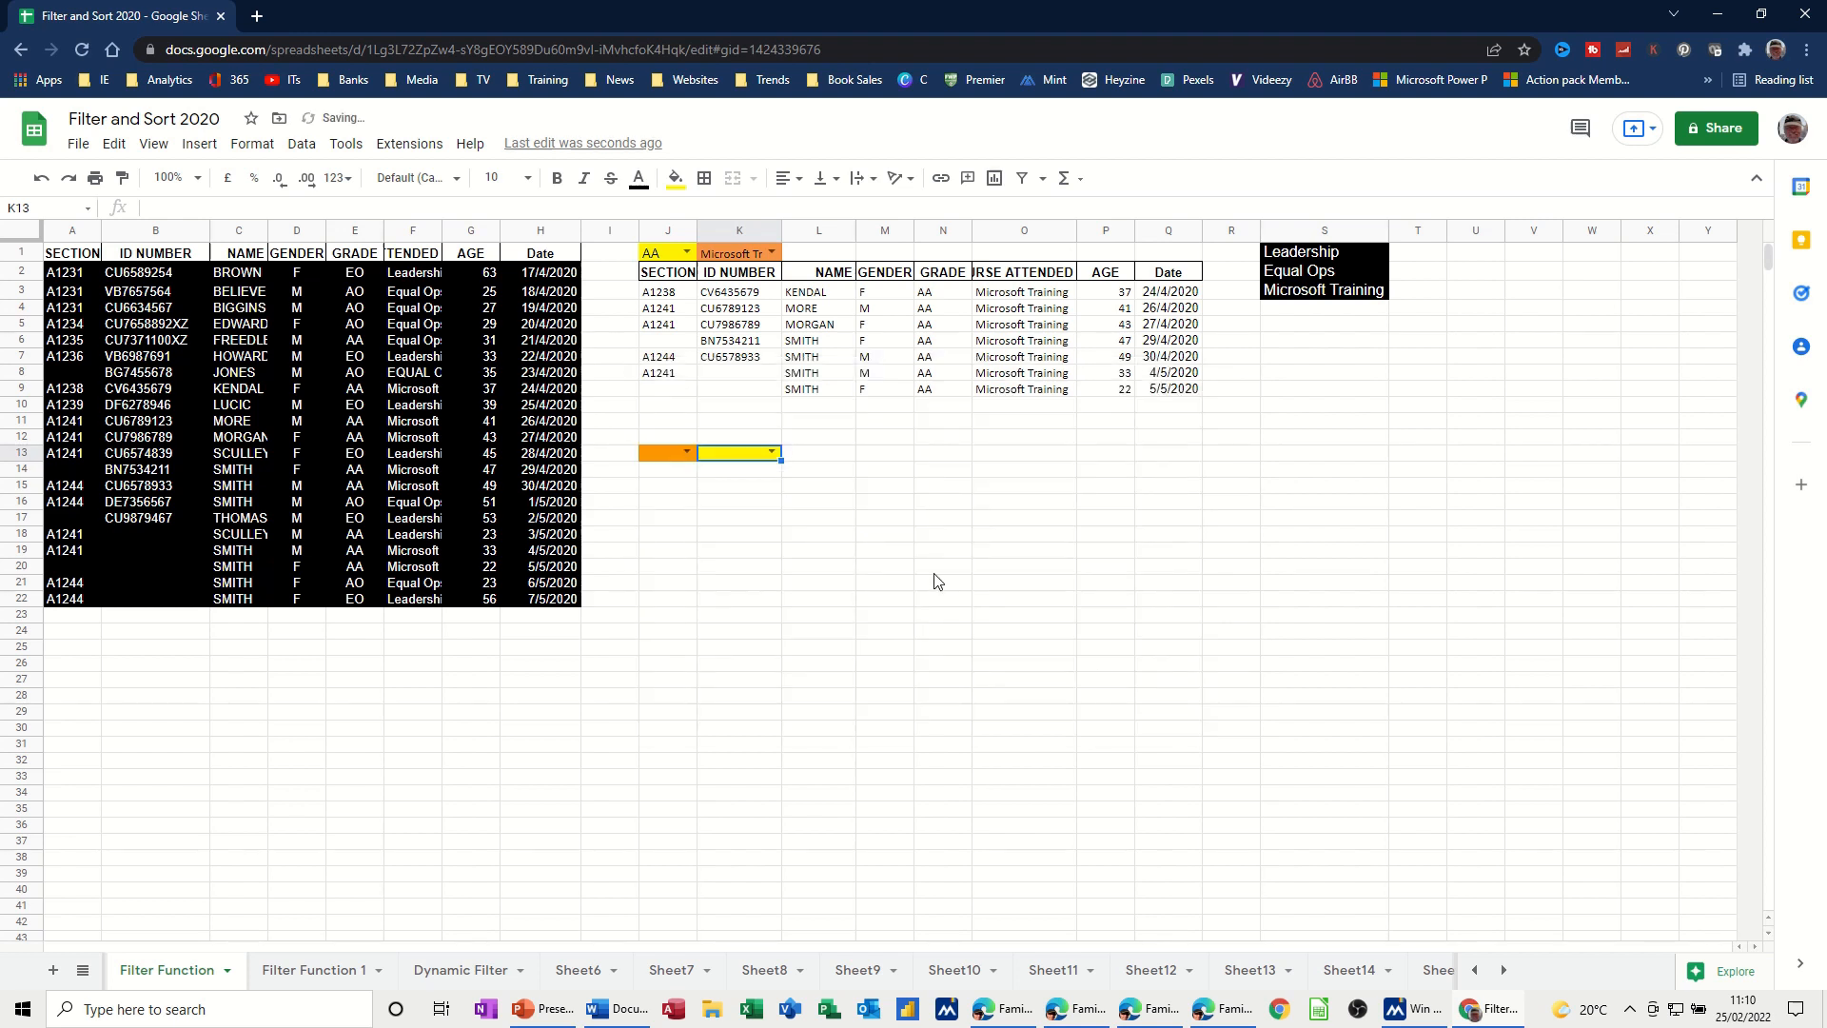
click(771, 454)
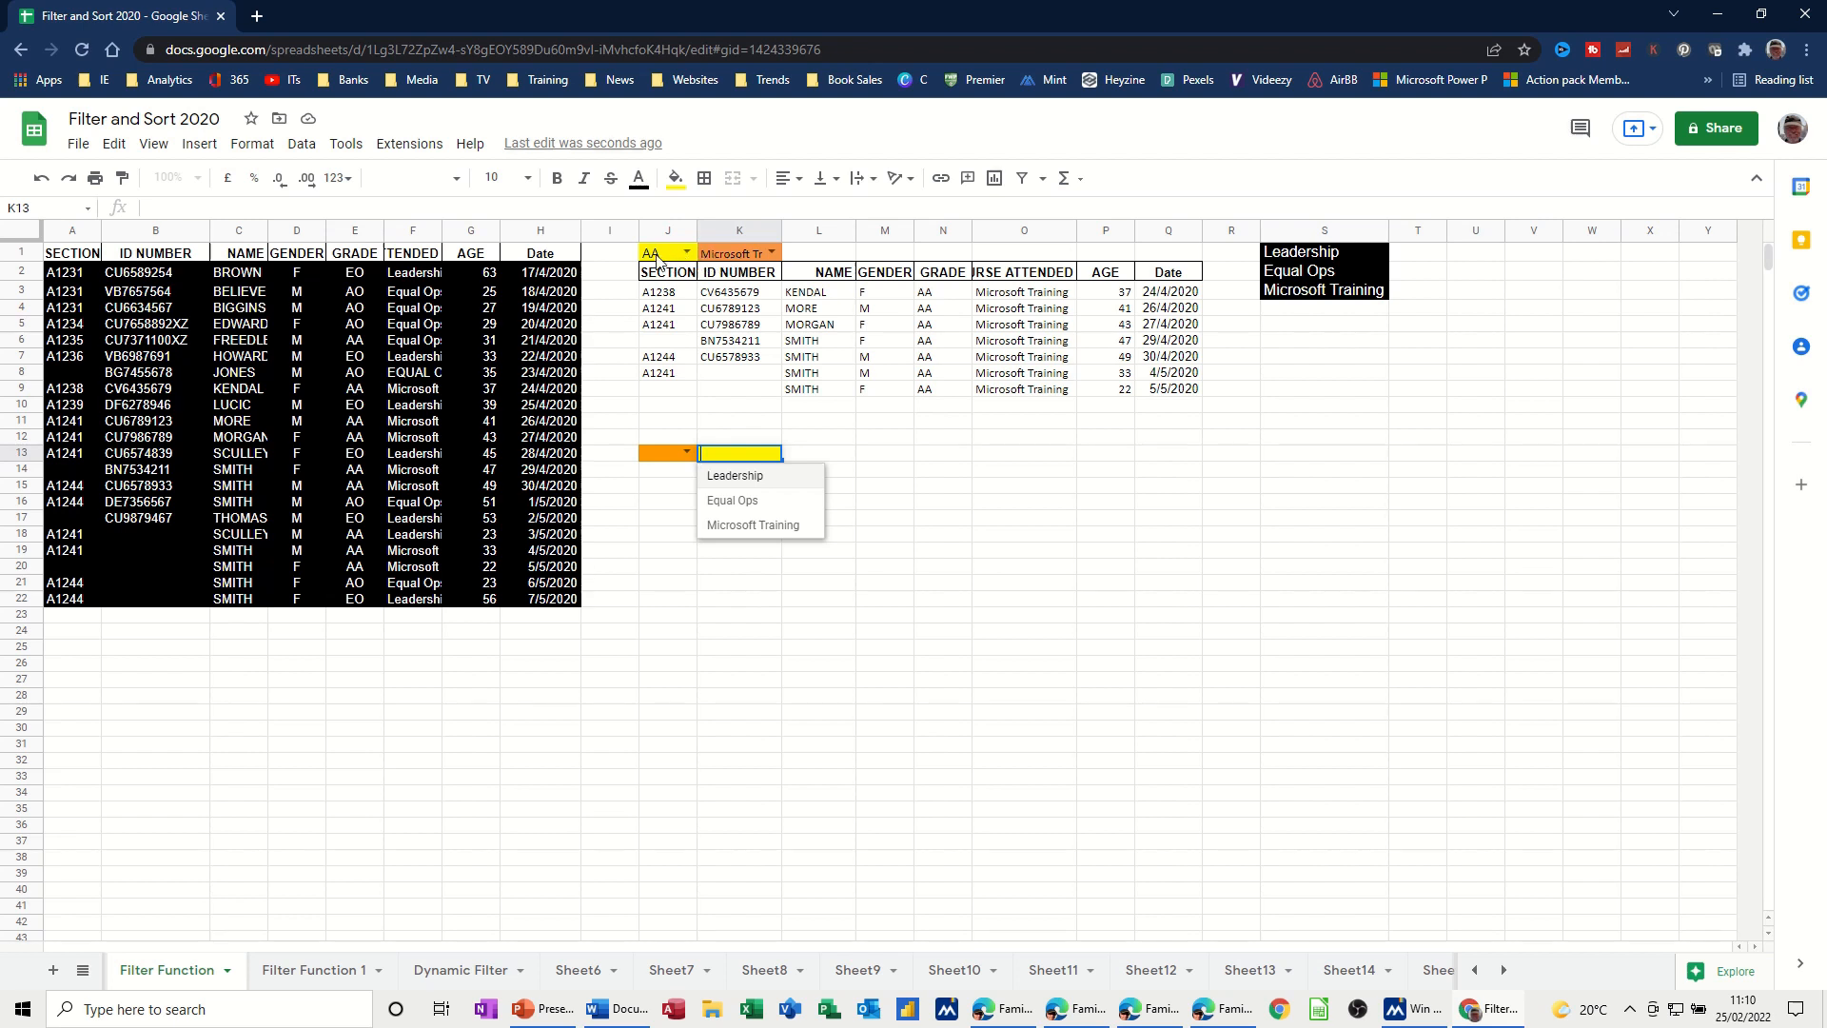
- Copy the header row J2:Q2 and paste it into row 15 starting at J15
click(664, 487)
drag(661, 284, 1151, 275)
key(ctrl+c)
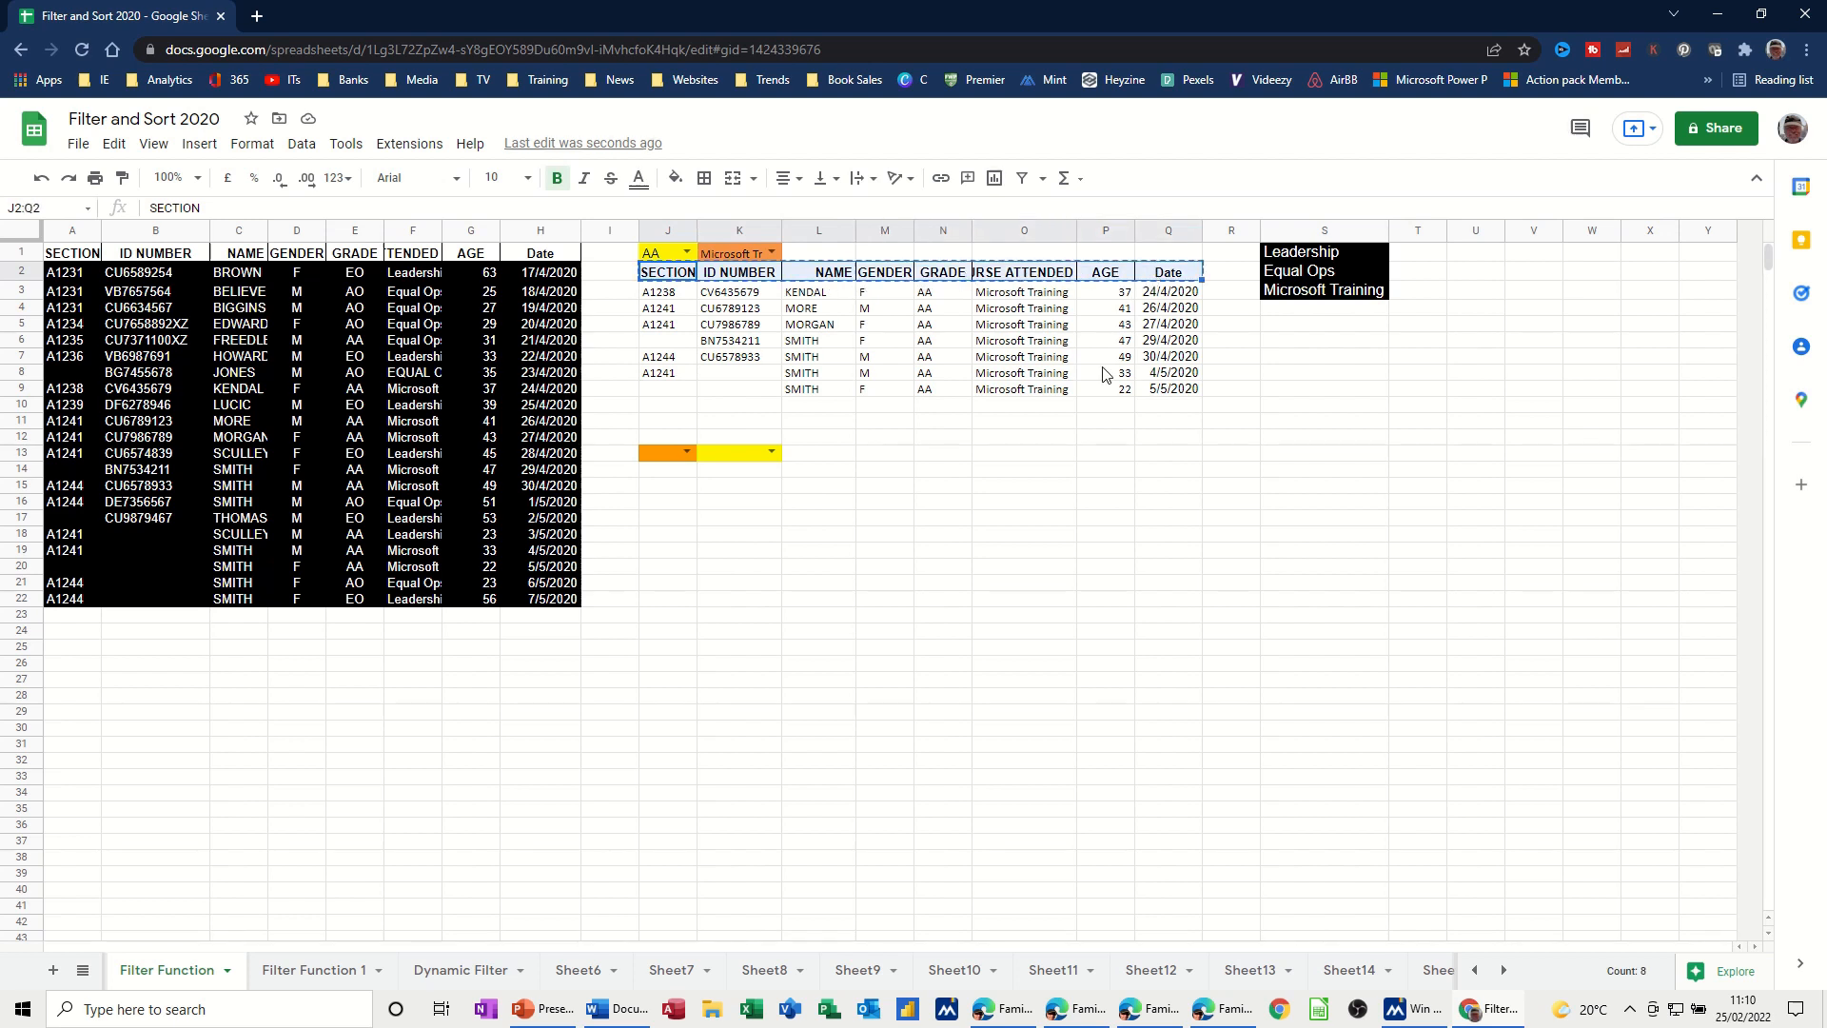
click(682, 487)
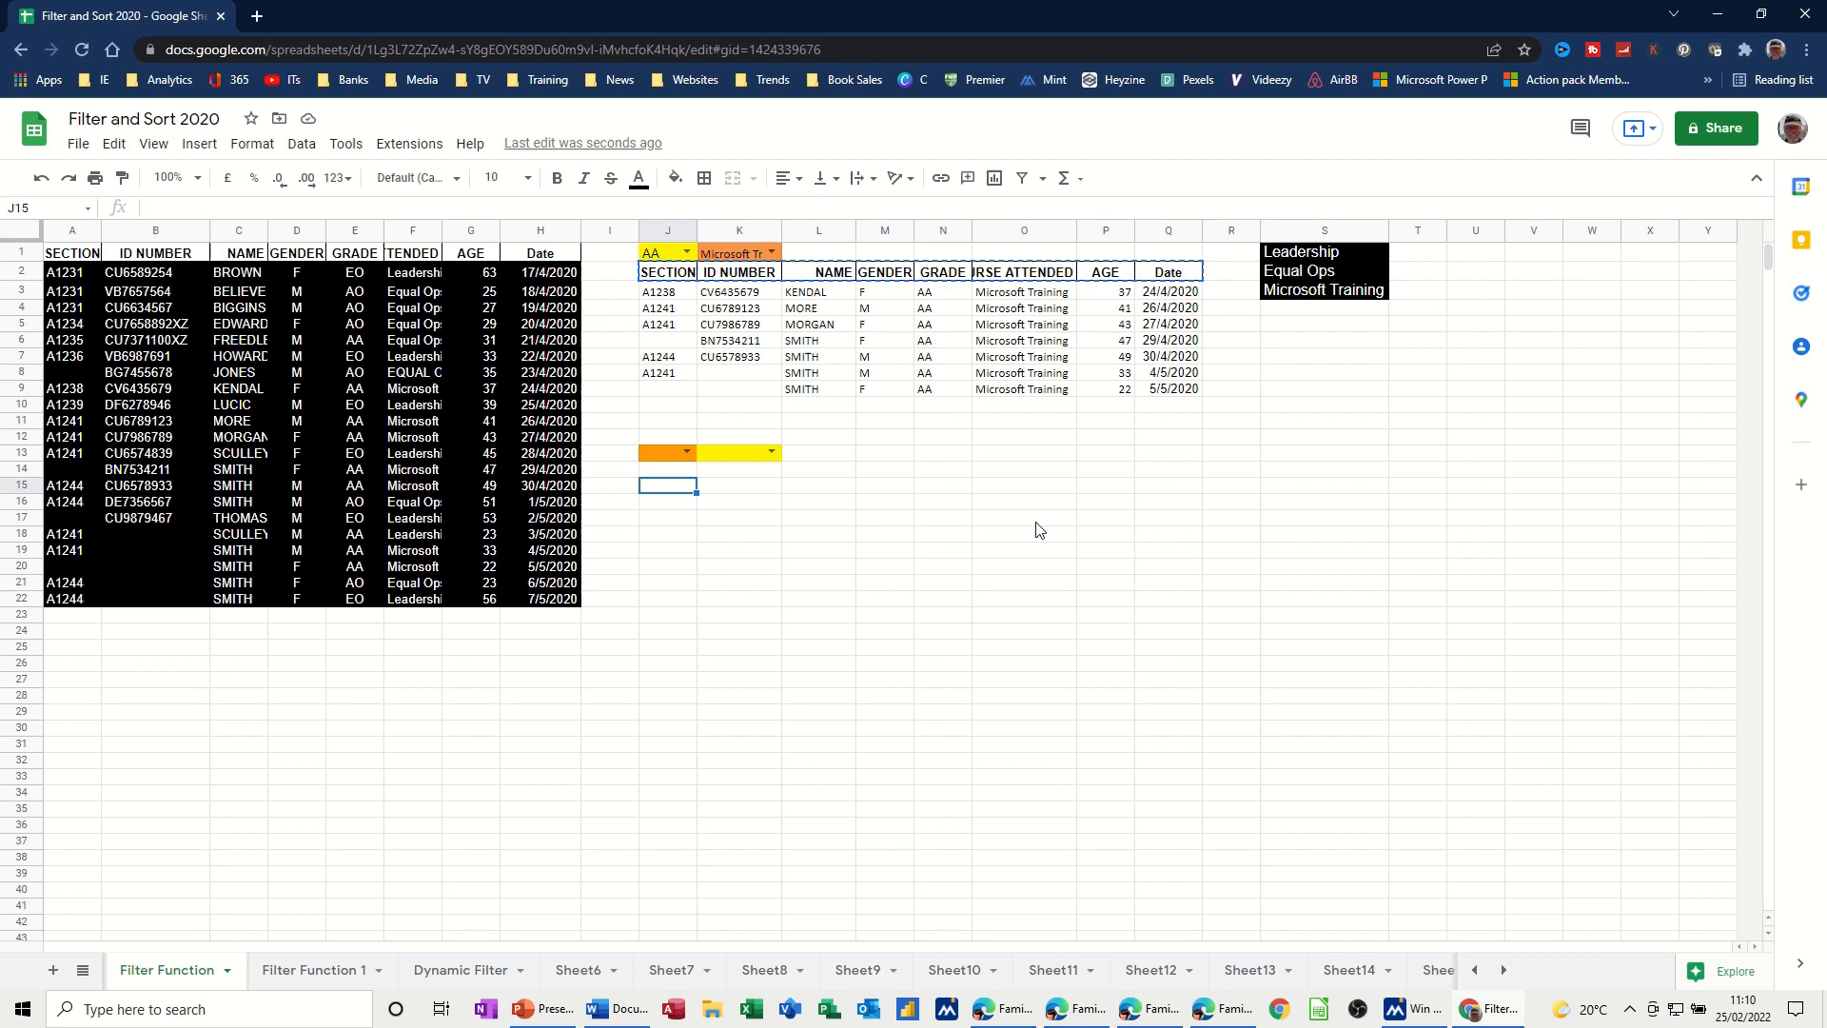
key(ctrl+v)
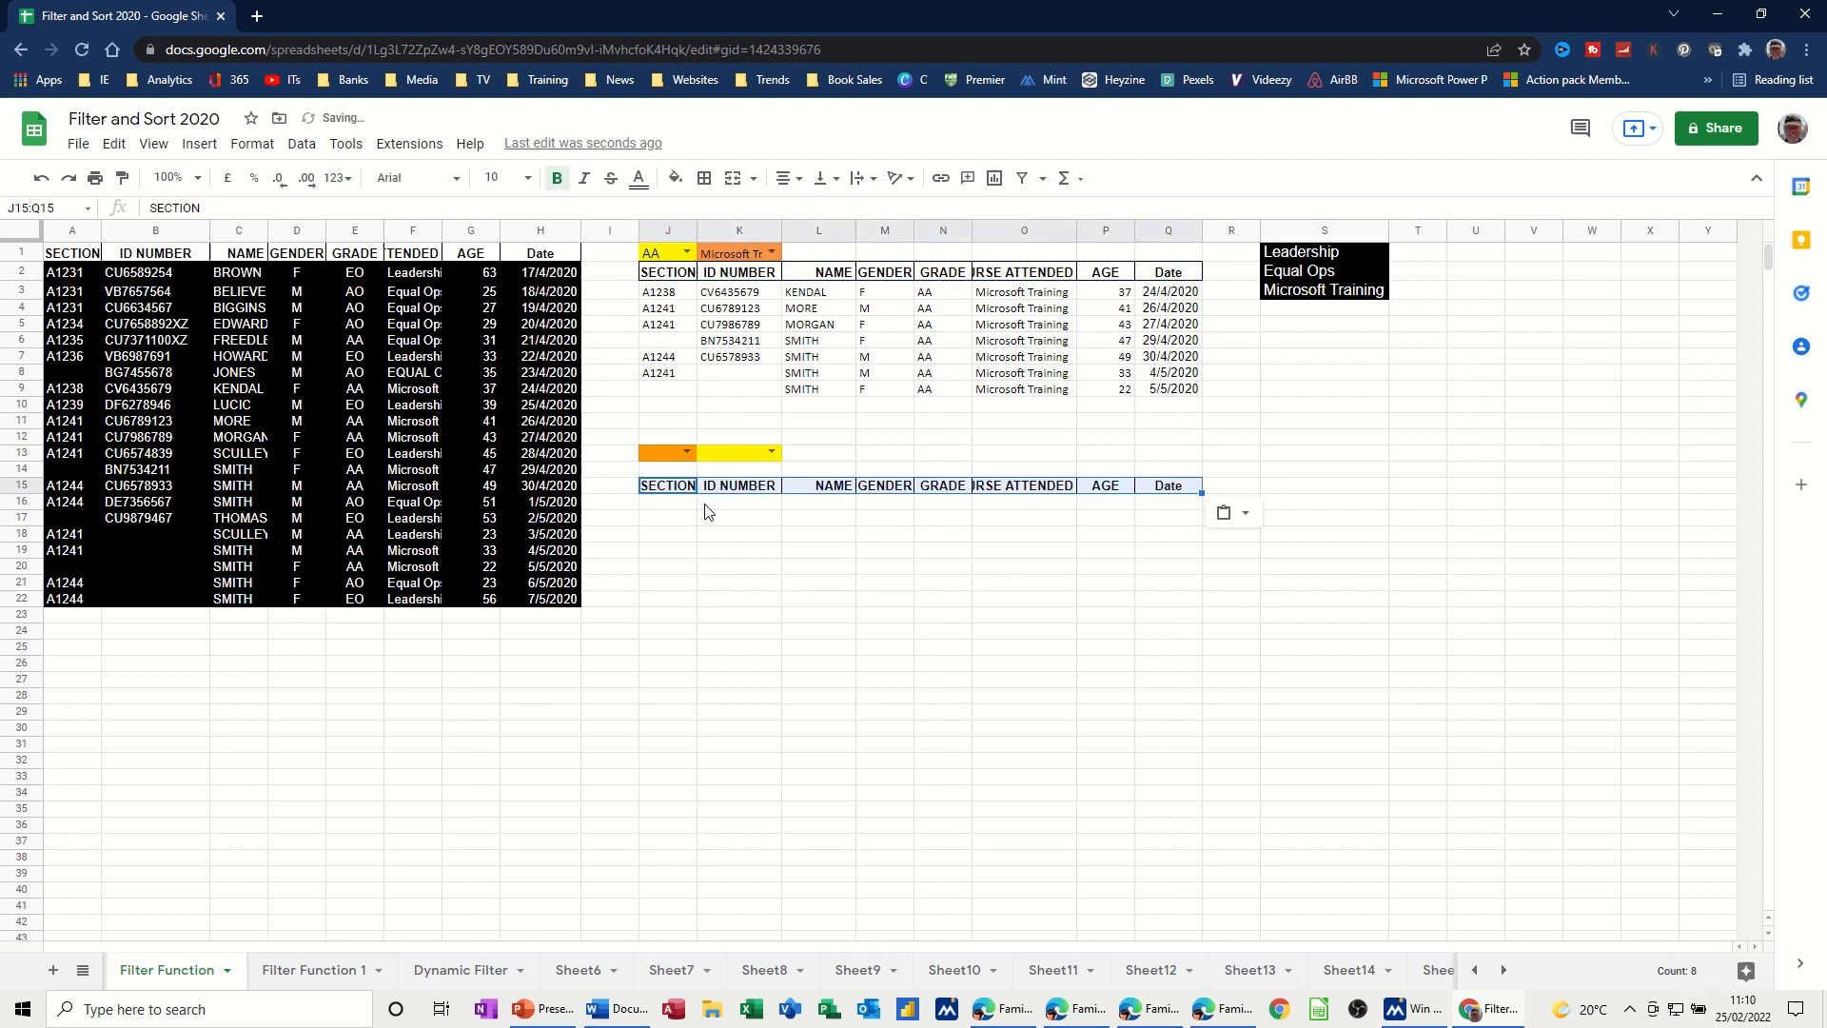
- Enter a FILTER formula in J16 that returns A1:H22 where the grades in E1:E22 equal J13
click(669, 505)
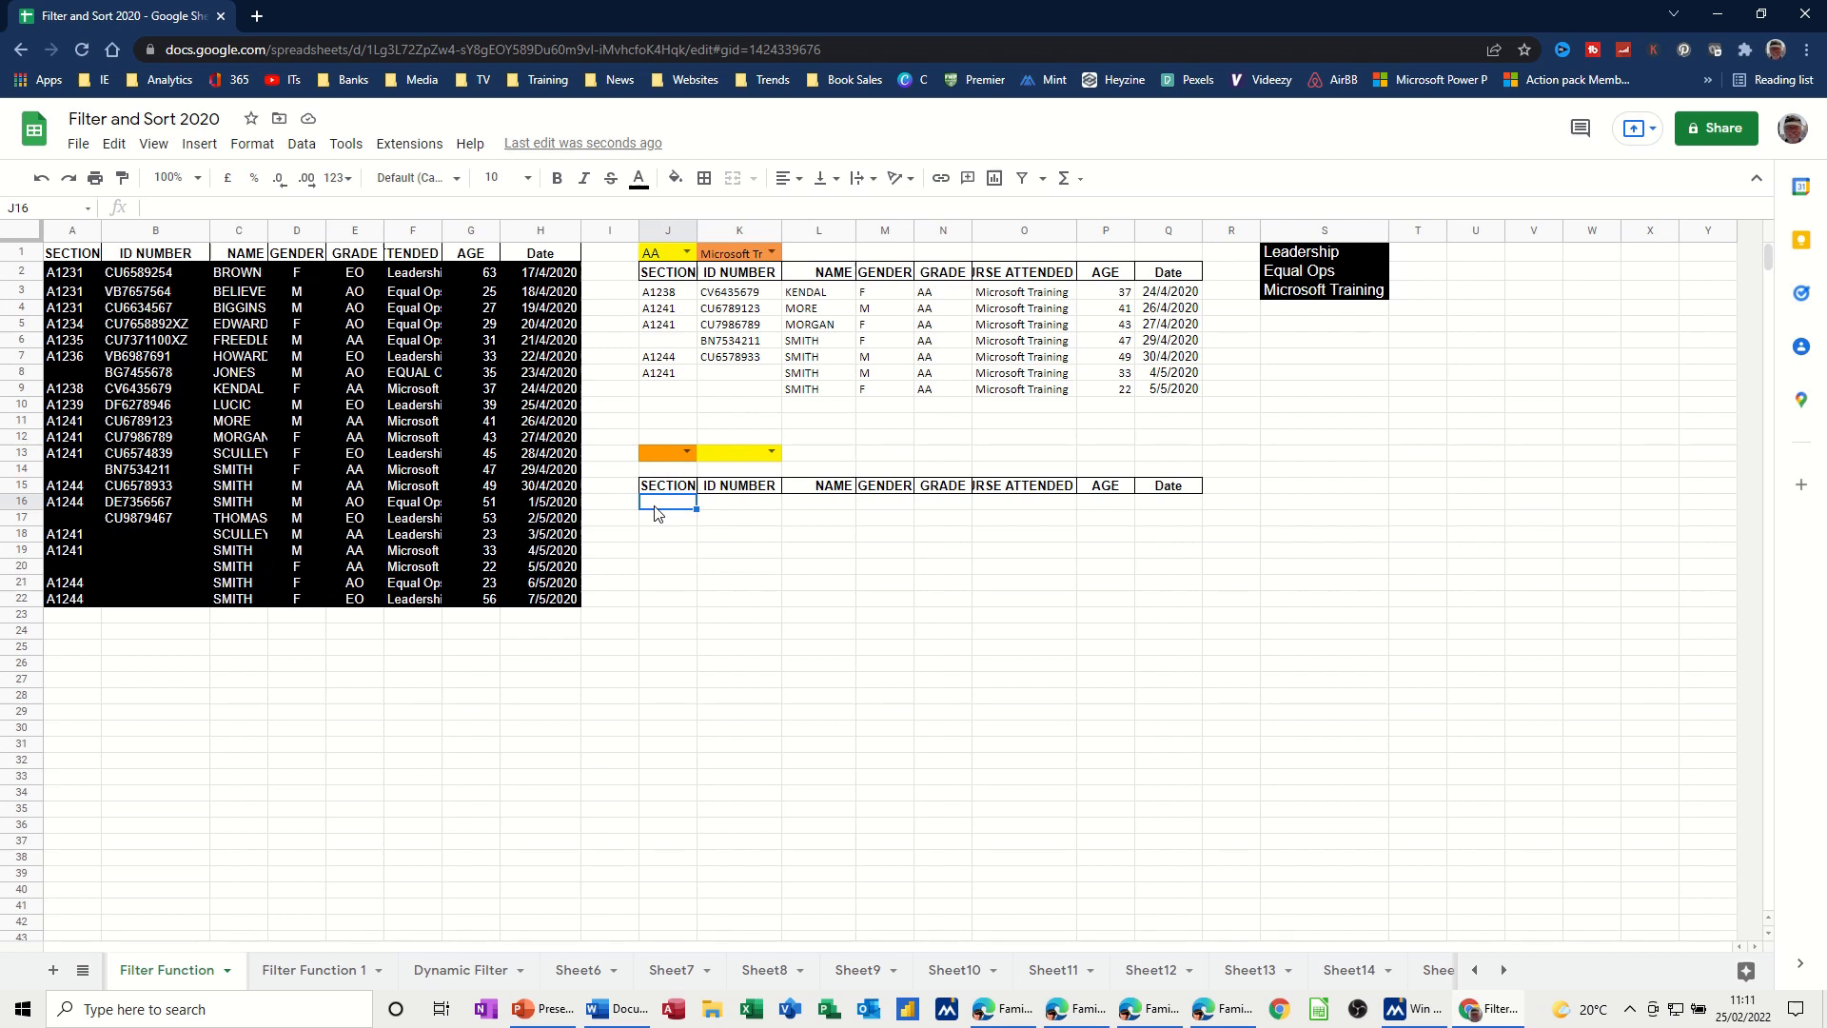
text(=fi)
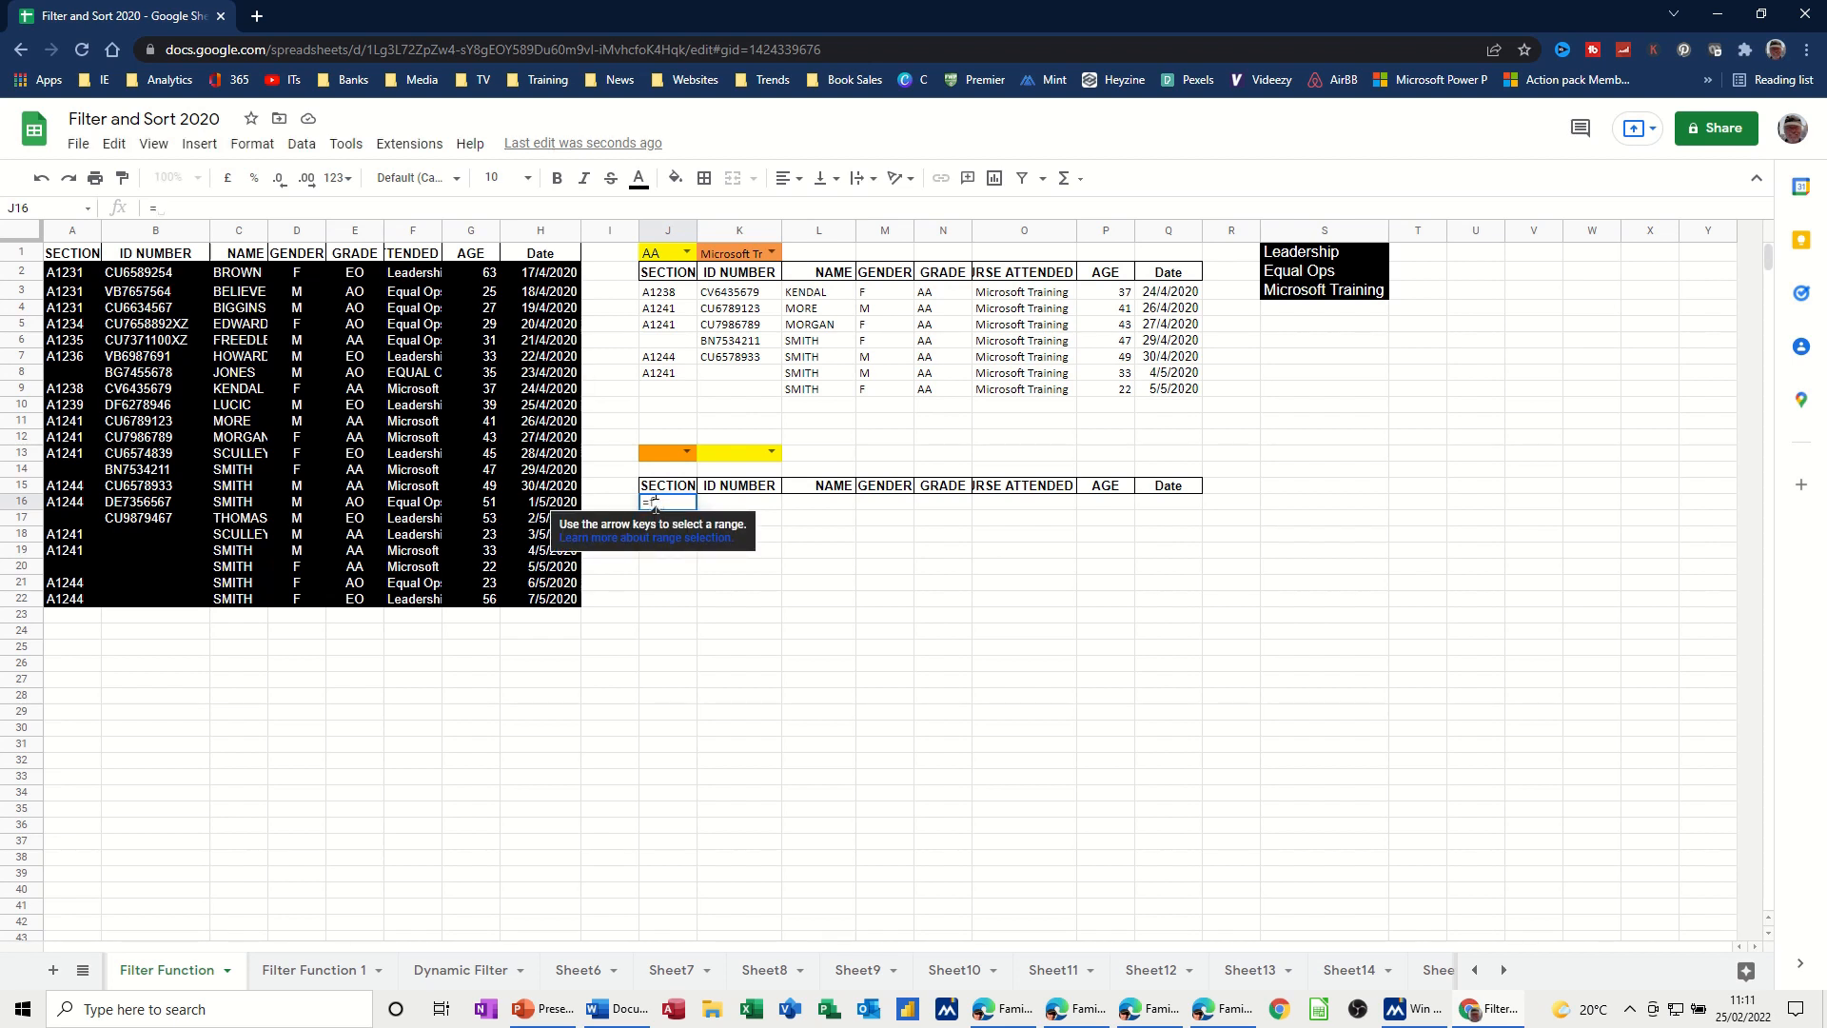
text(lter)
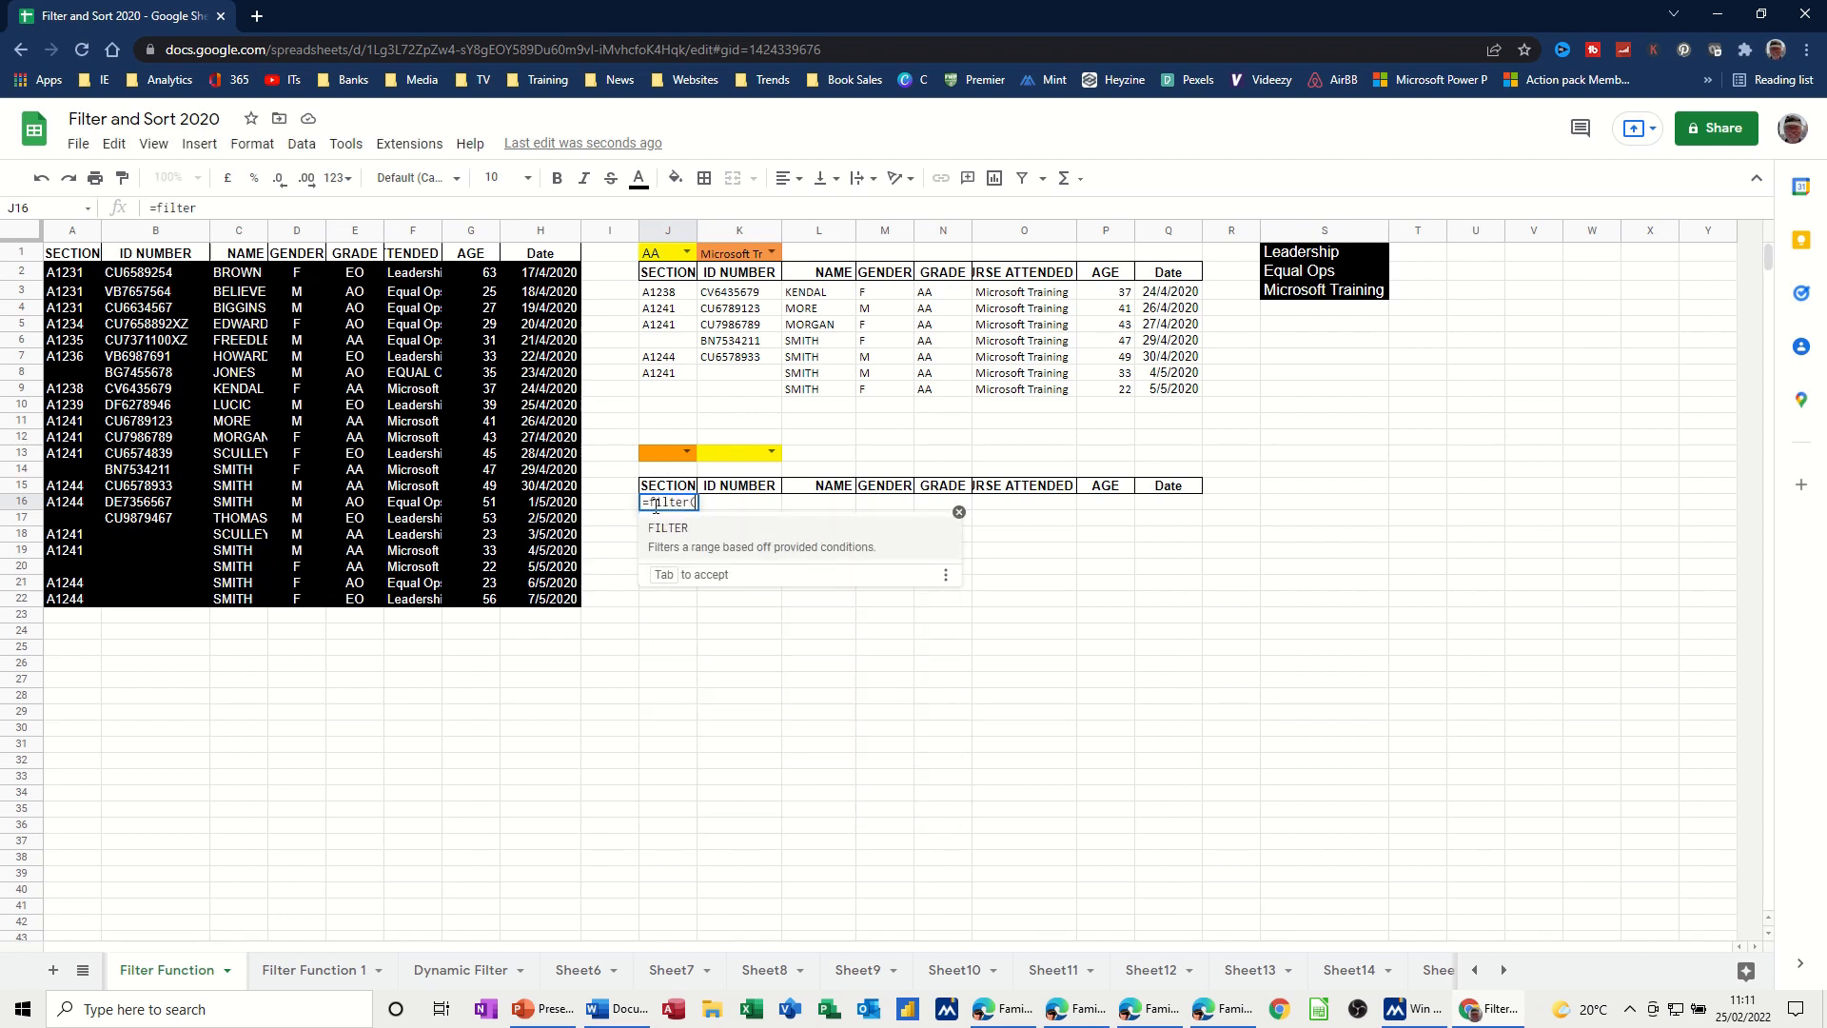
text(()
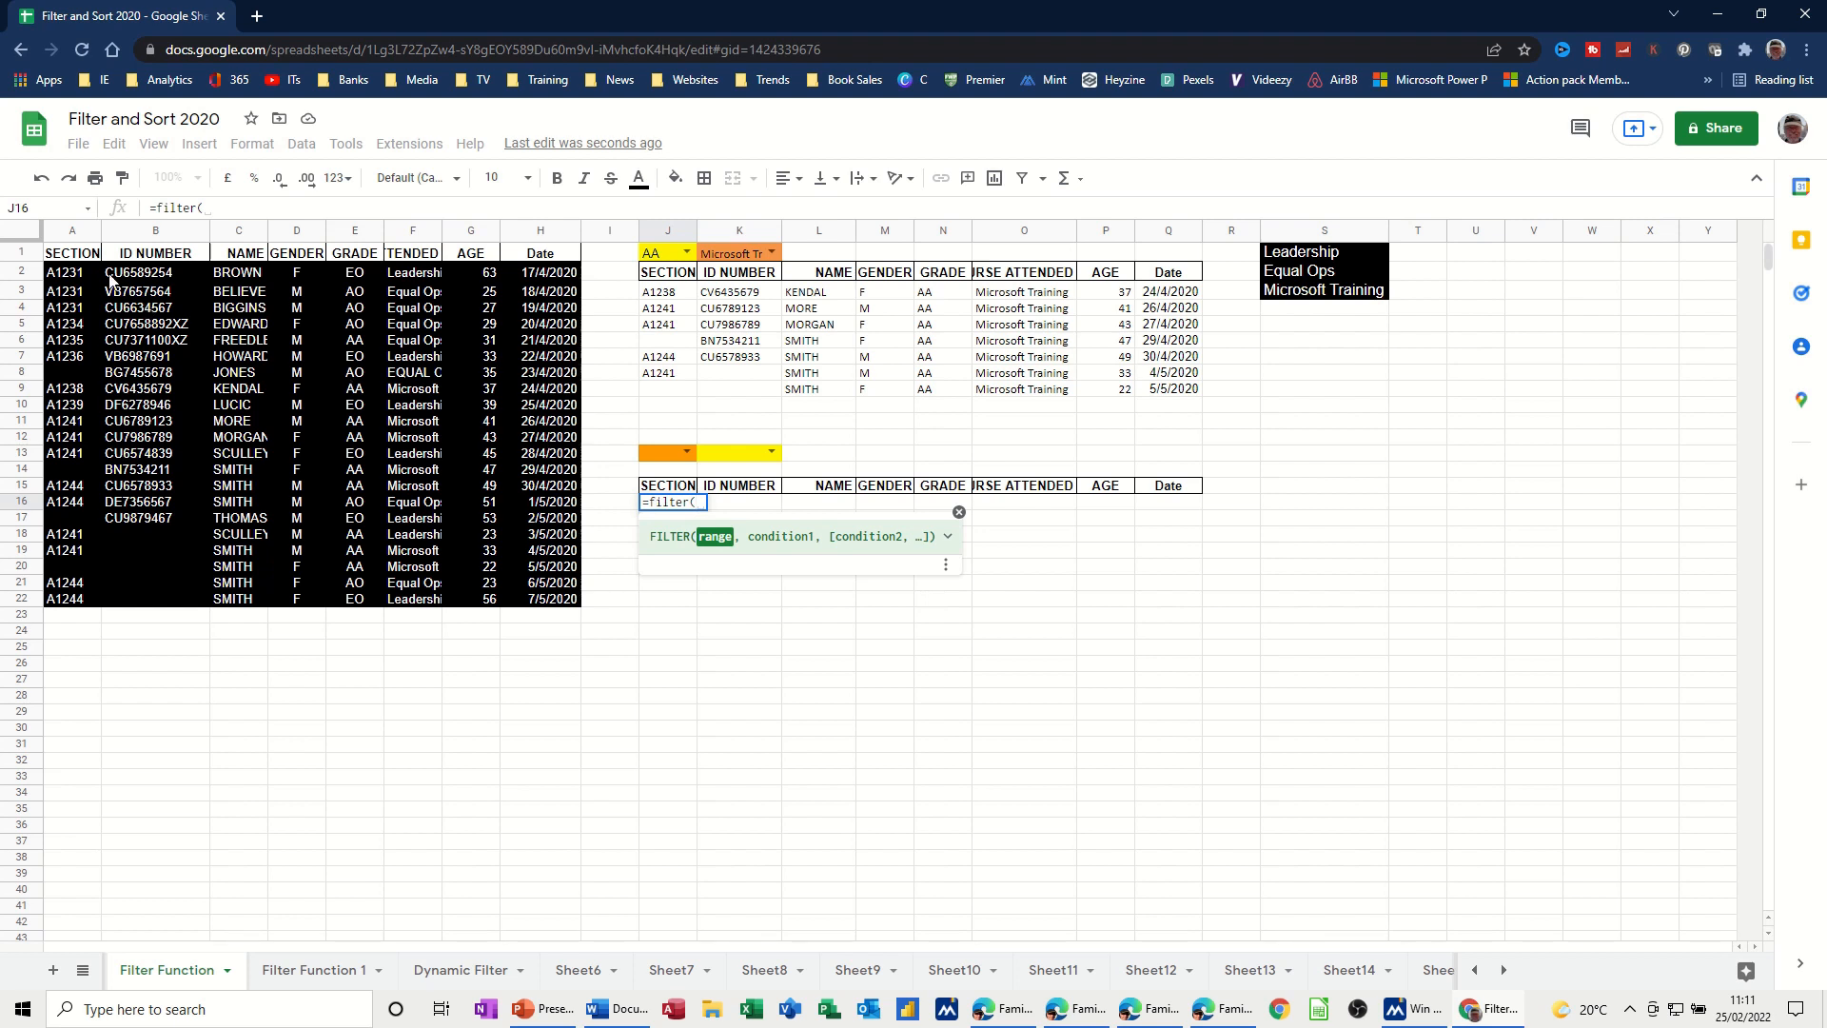
drag(63, 260, 549, 599)
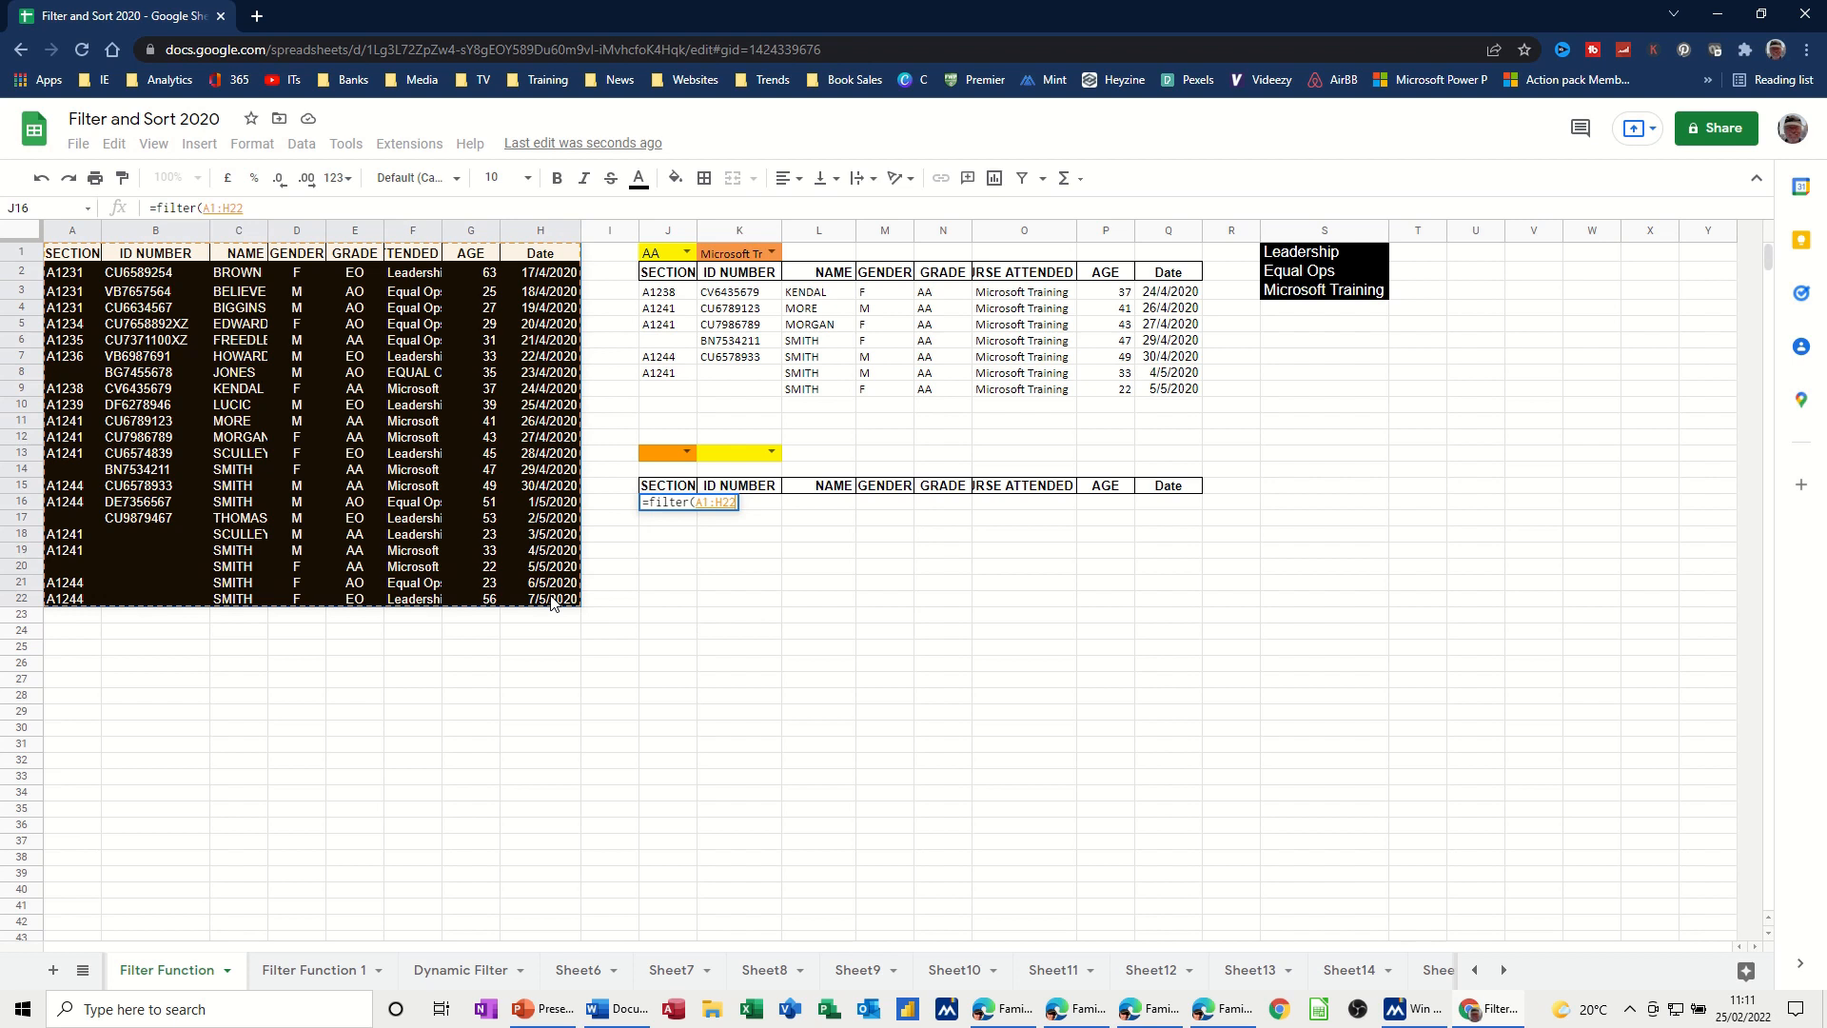
text(,)
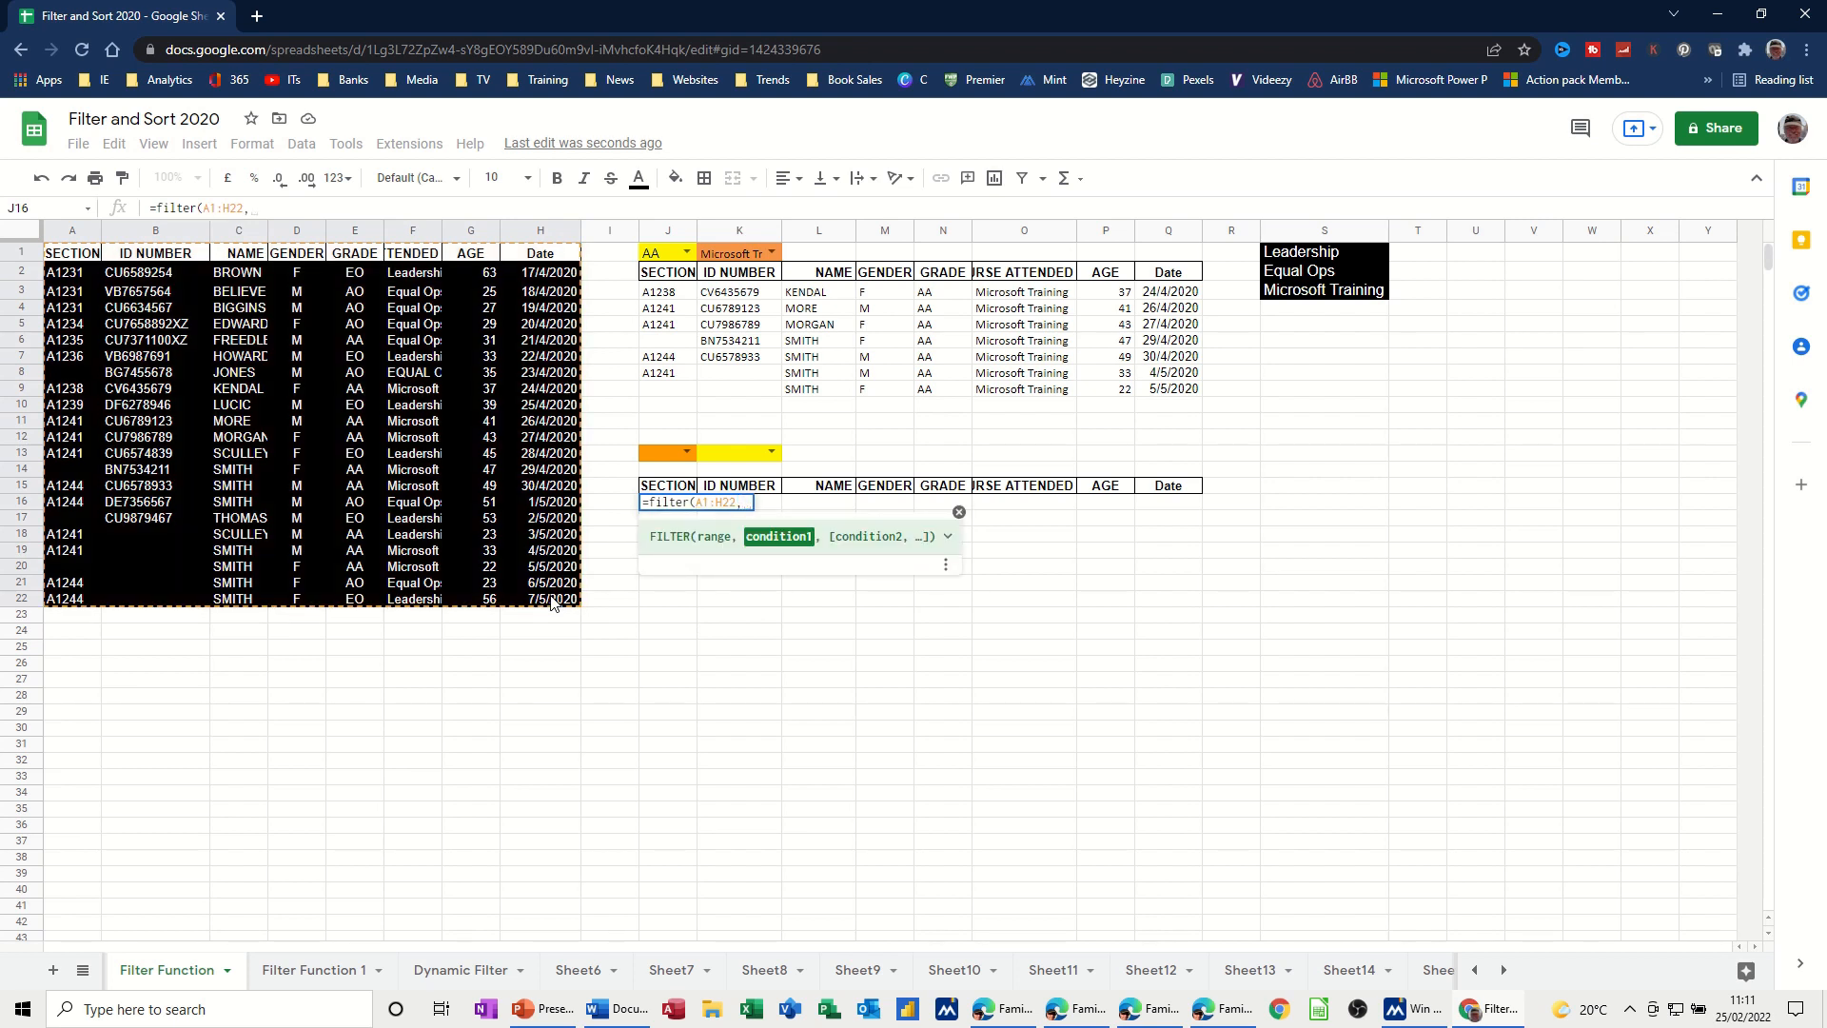
click(351, 255)
drag(354, 309, 380, 601)
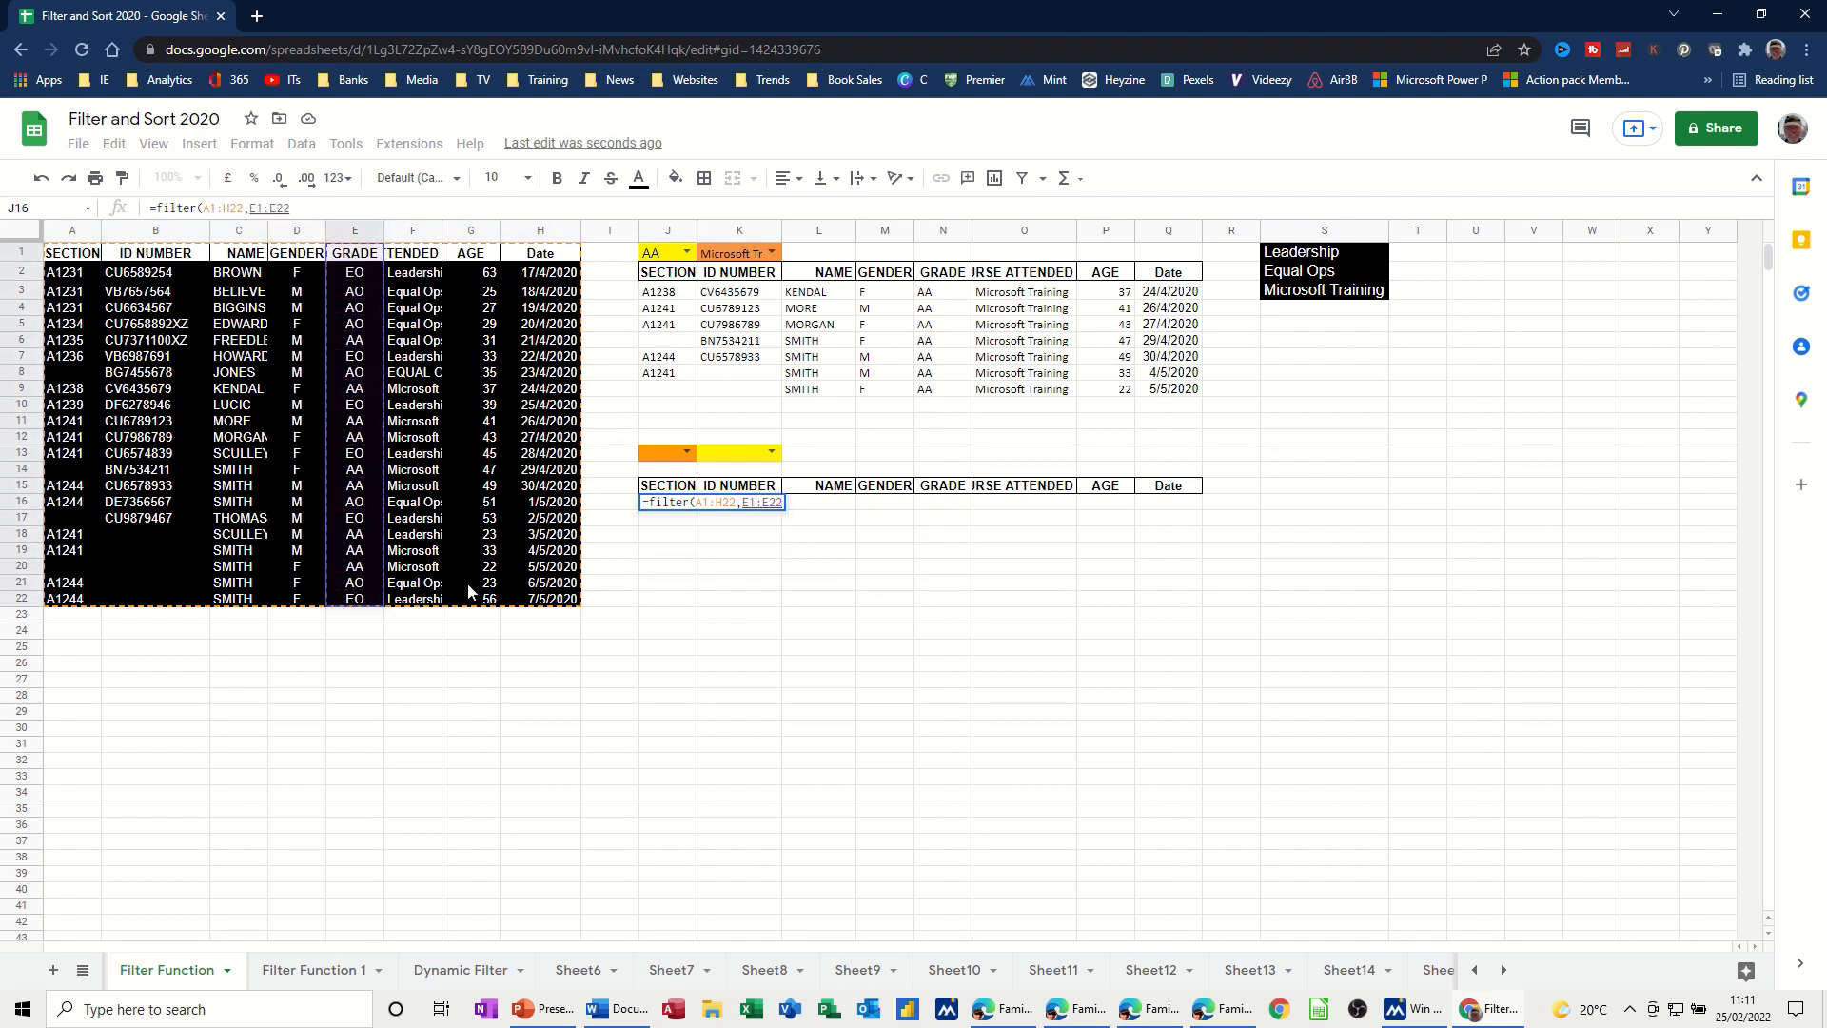
text(=)
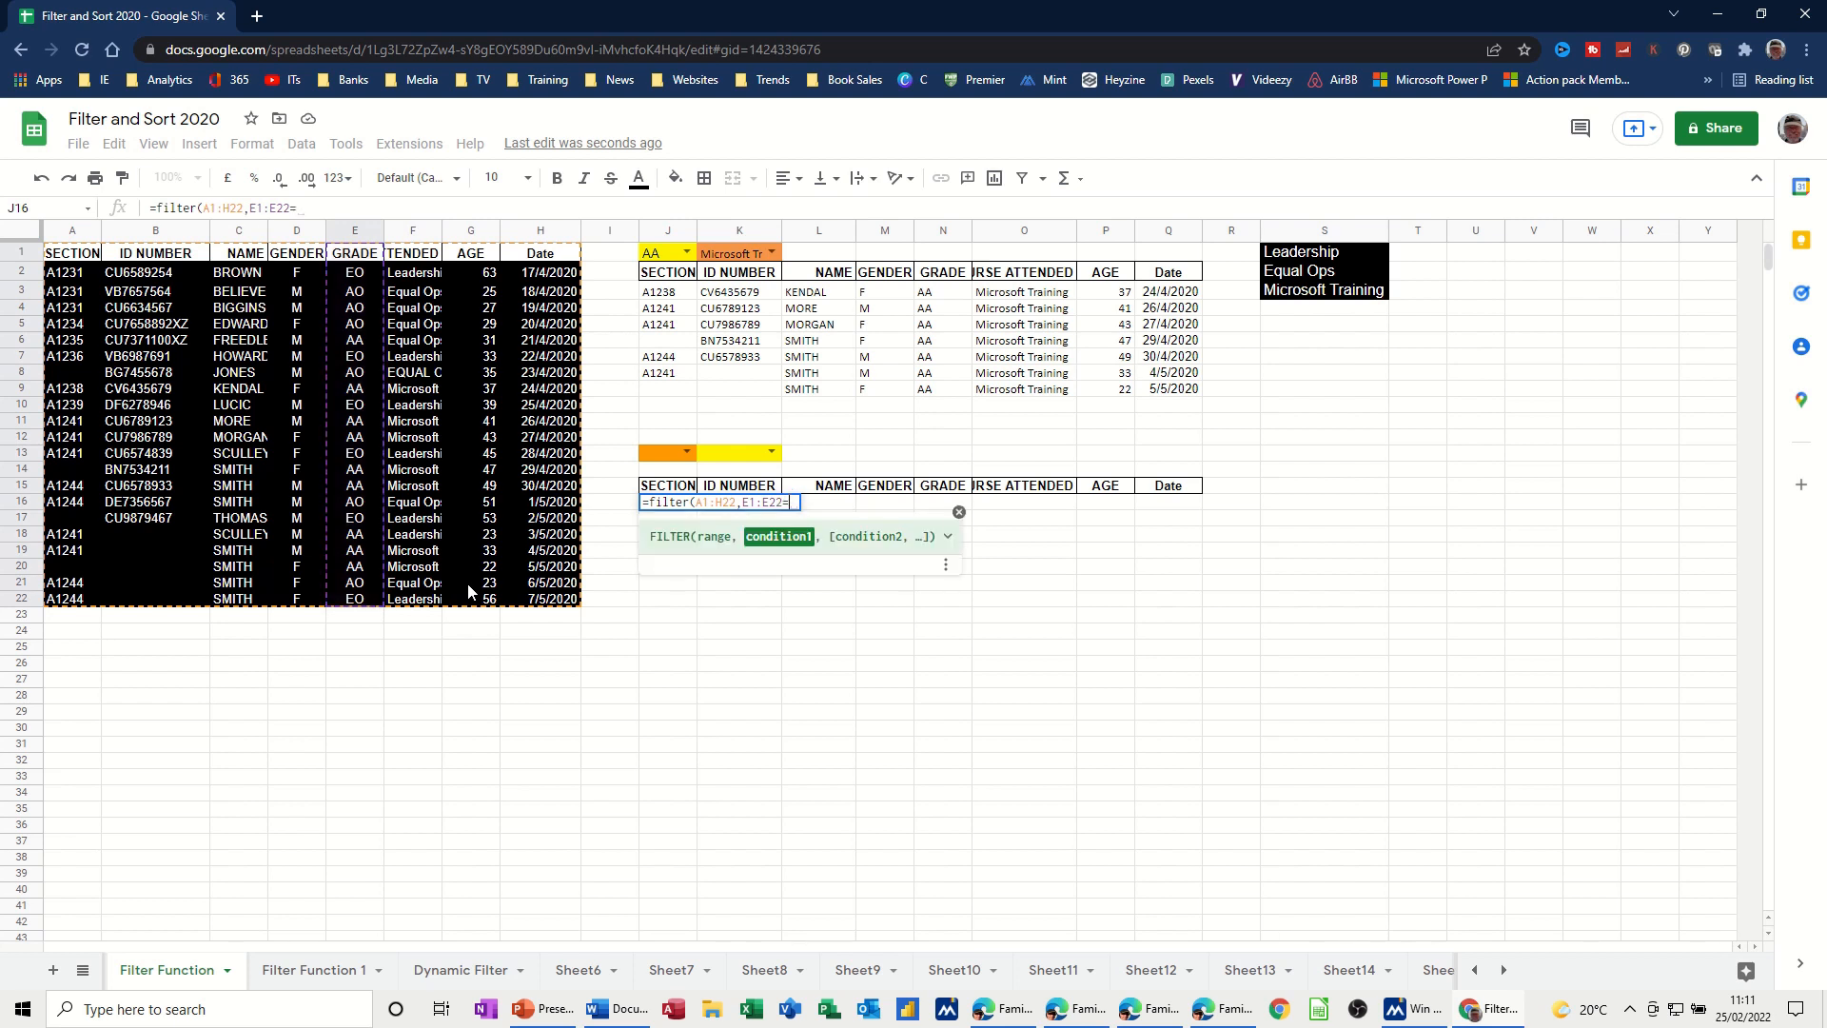
click(657, 455)
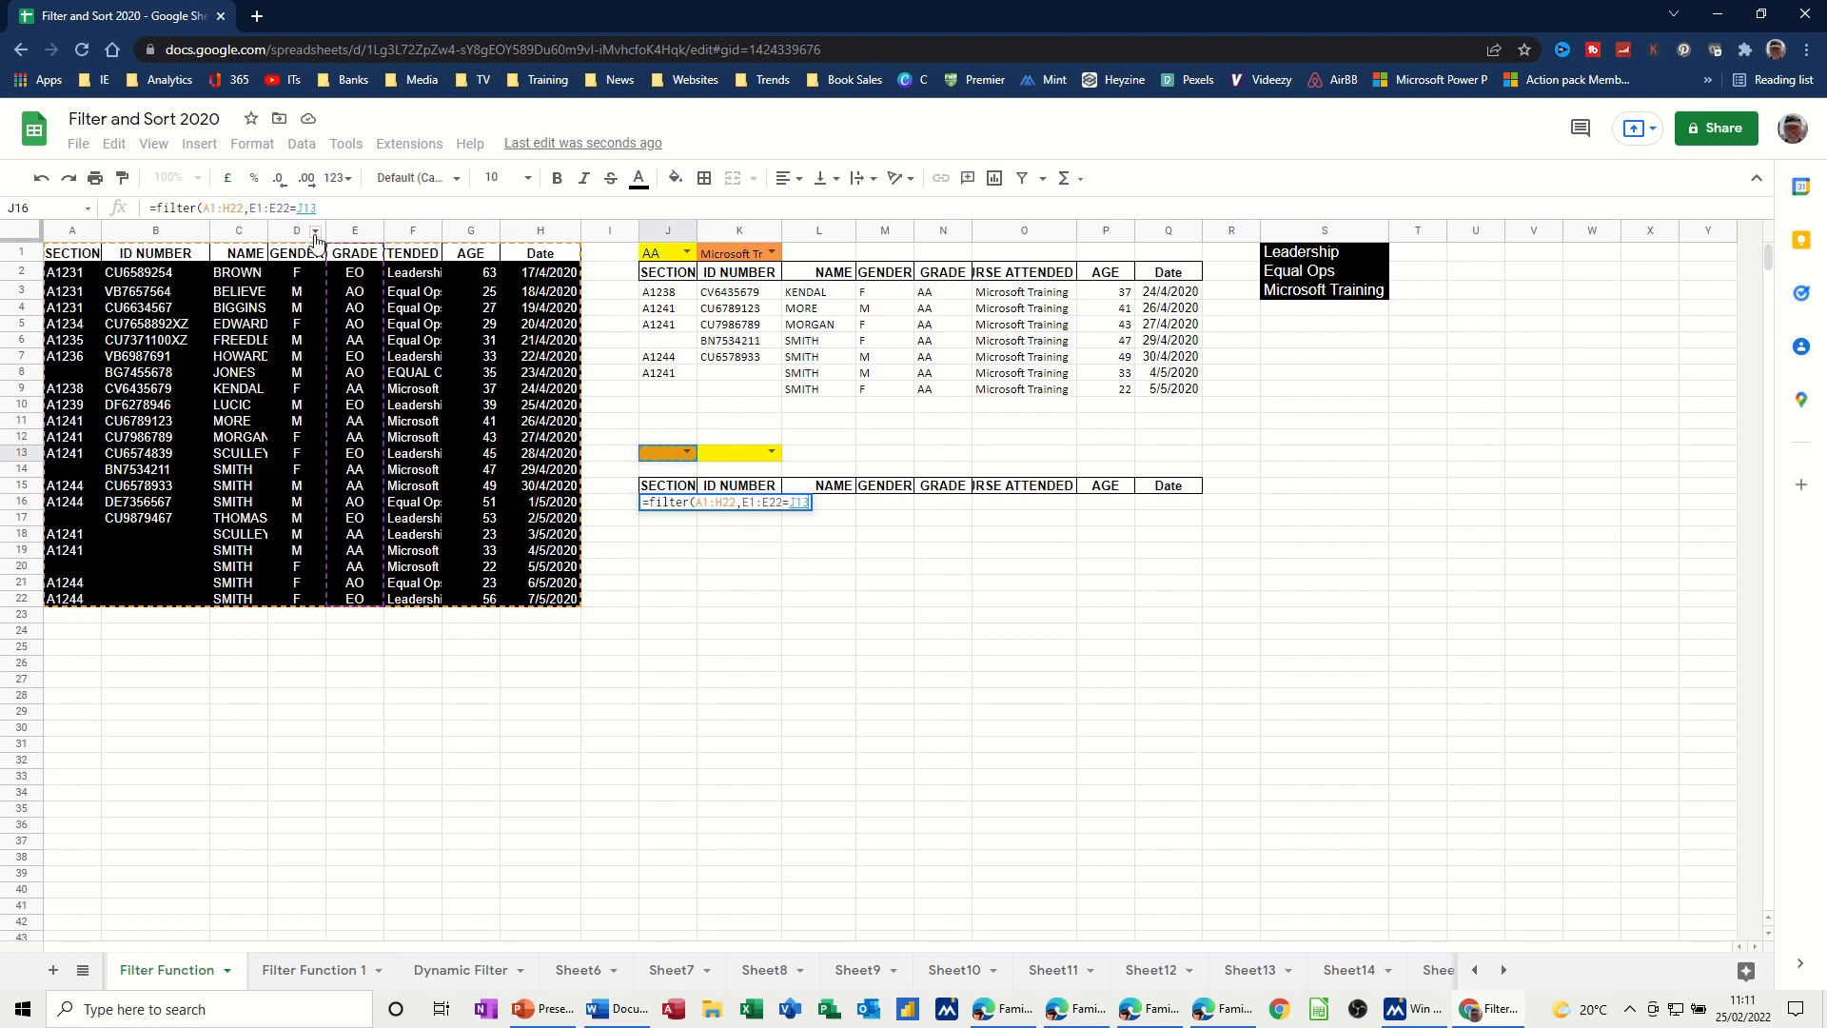
key(Return)
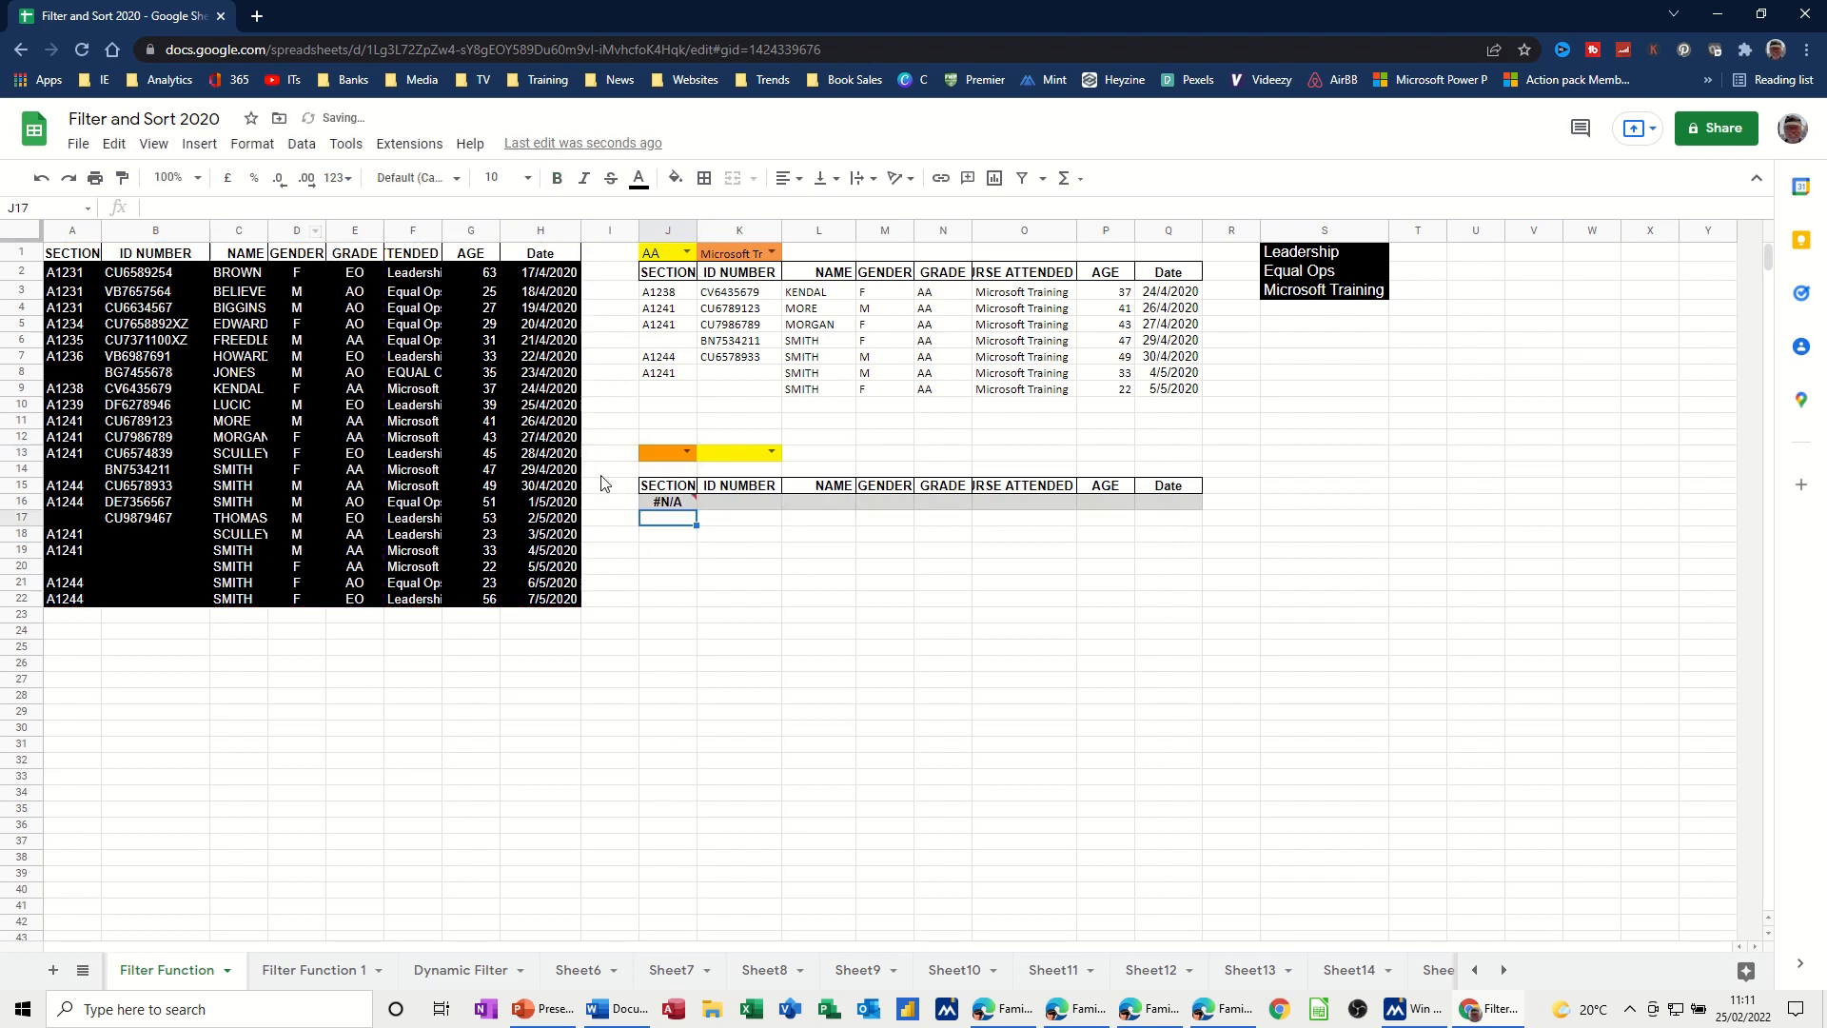
- Test the grade drop-down in J13 by choosing AO, EO and finally AA
click(689, 452)
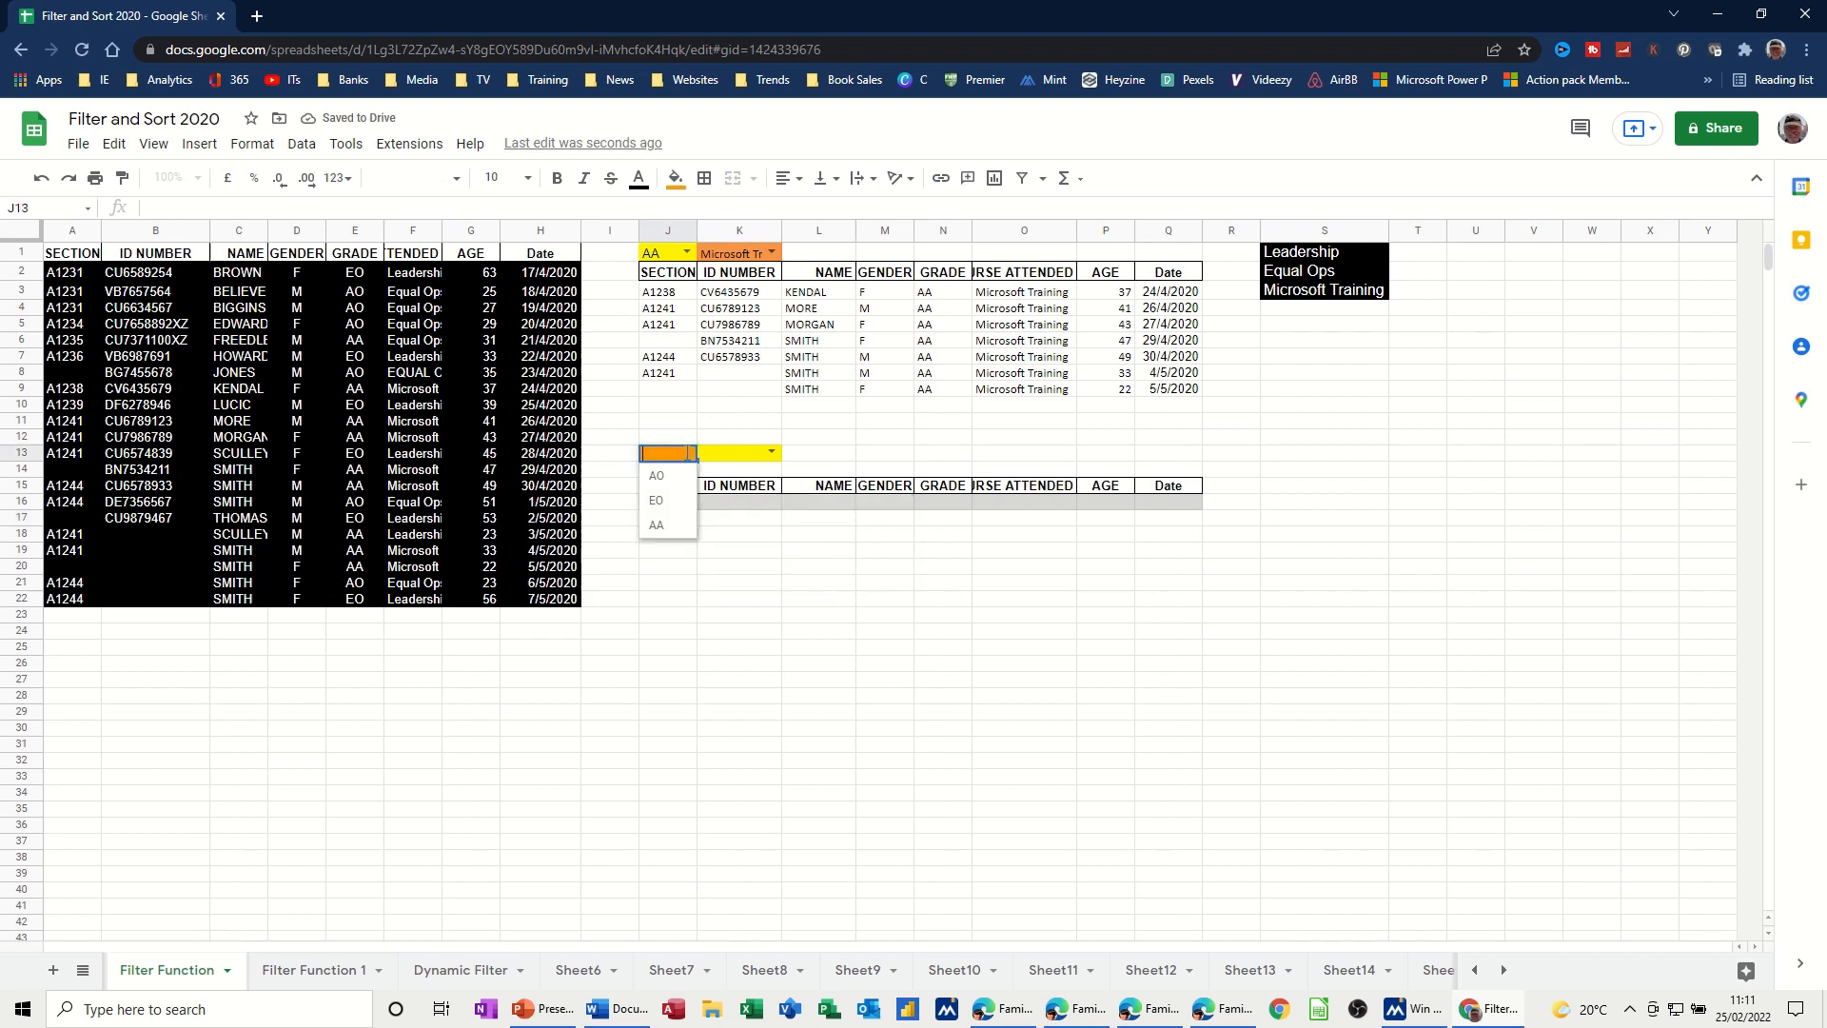
click(663, 479)
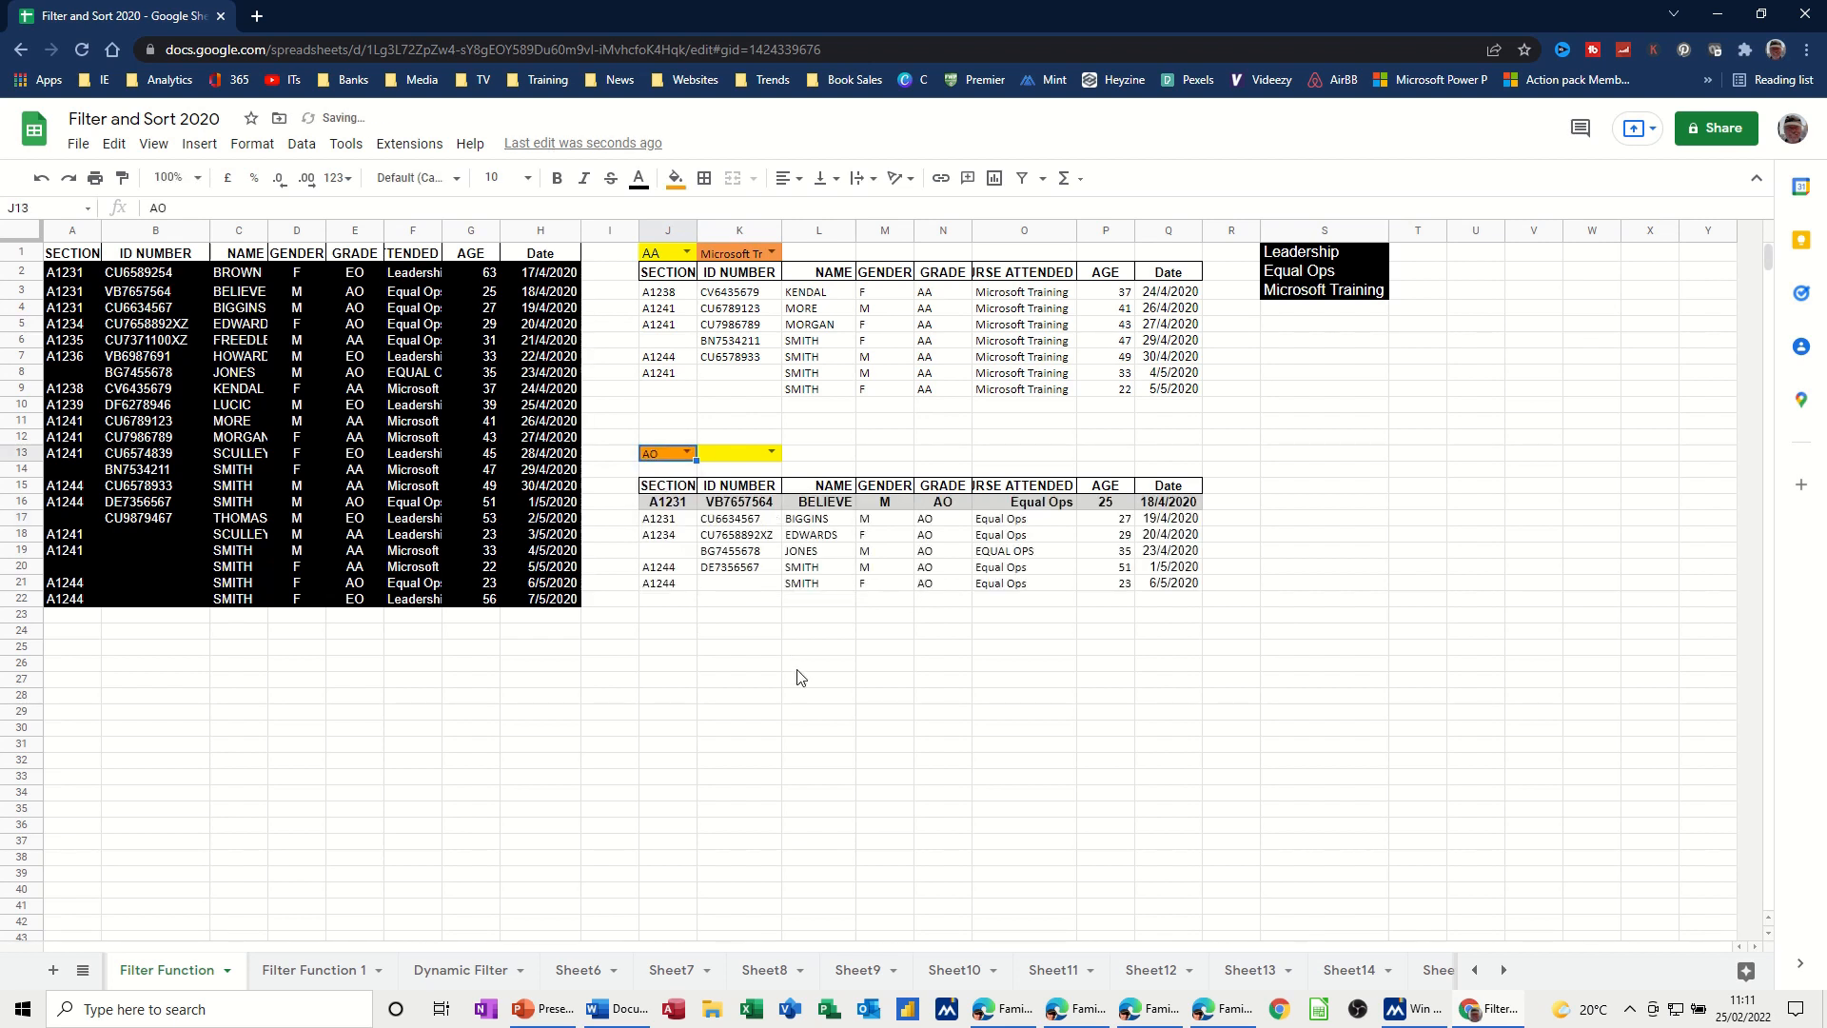
click(689, 454)
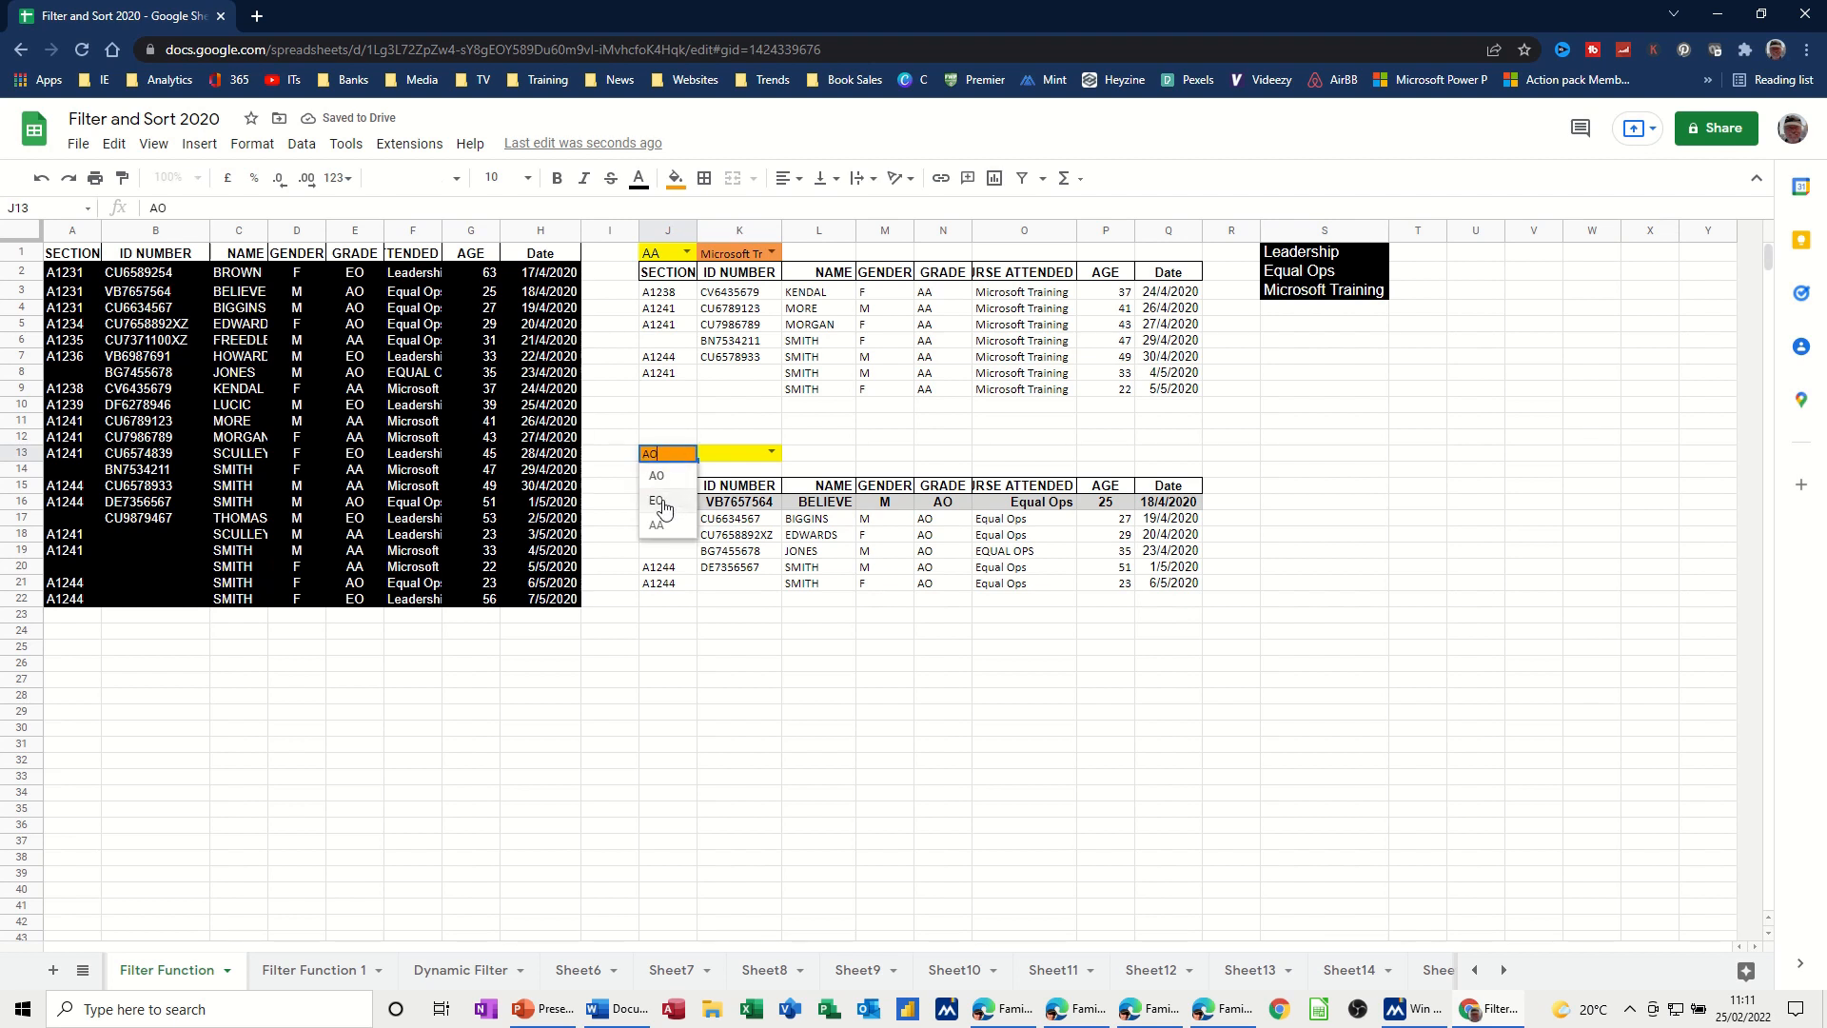
click(663, 503)
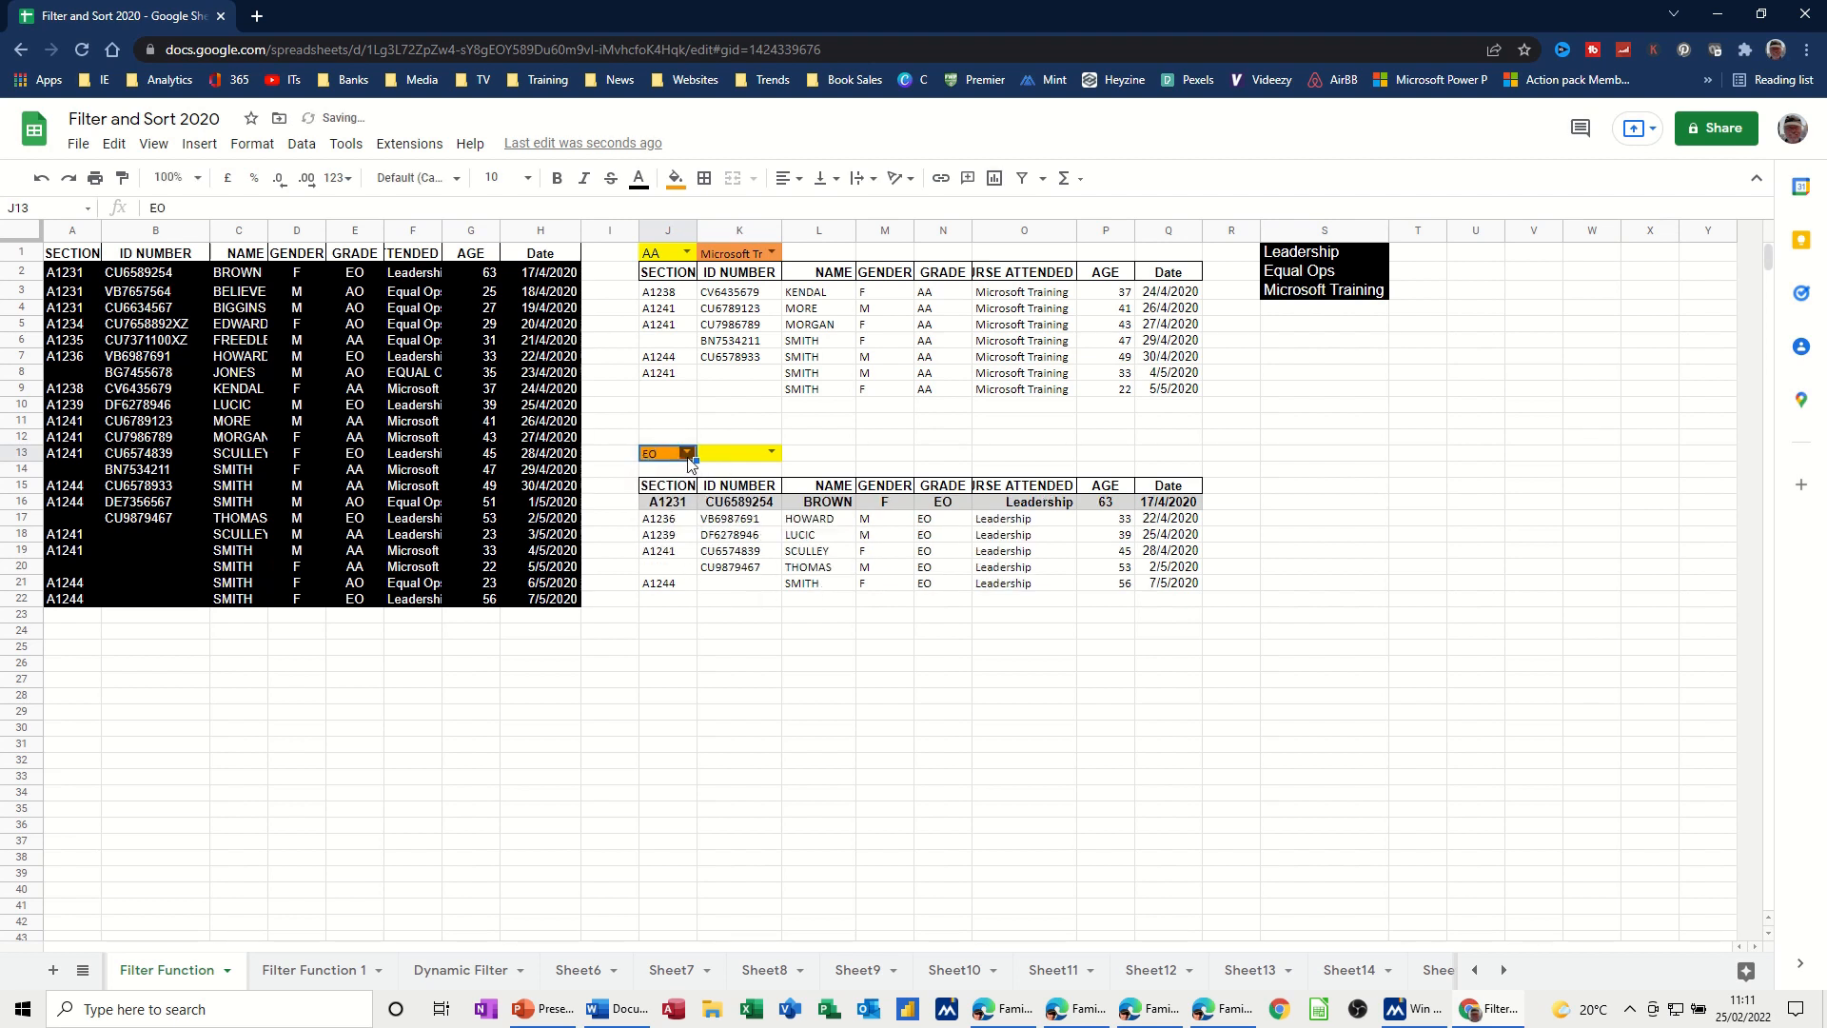
click(687, 453)
click(661, 529)
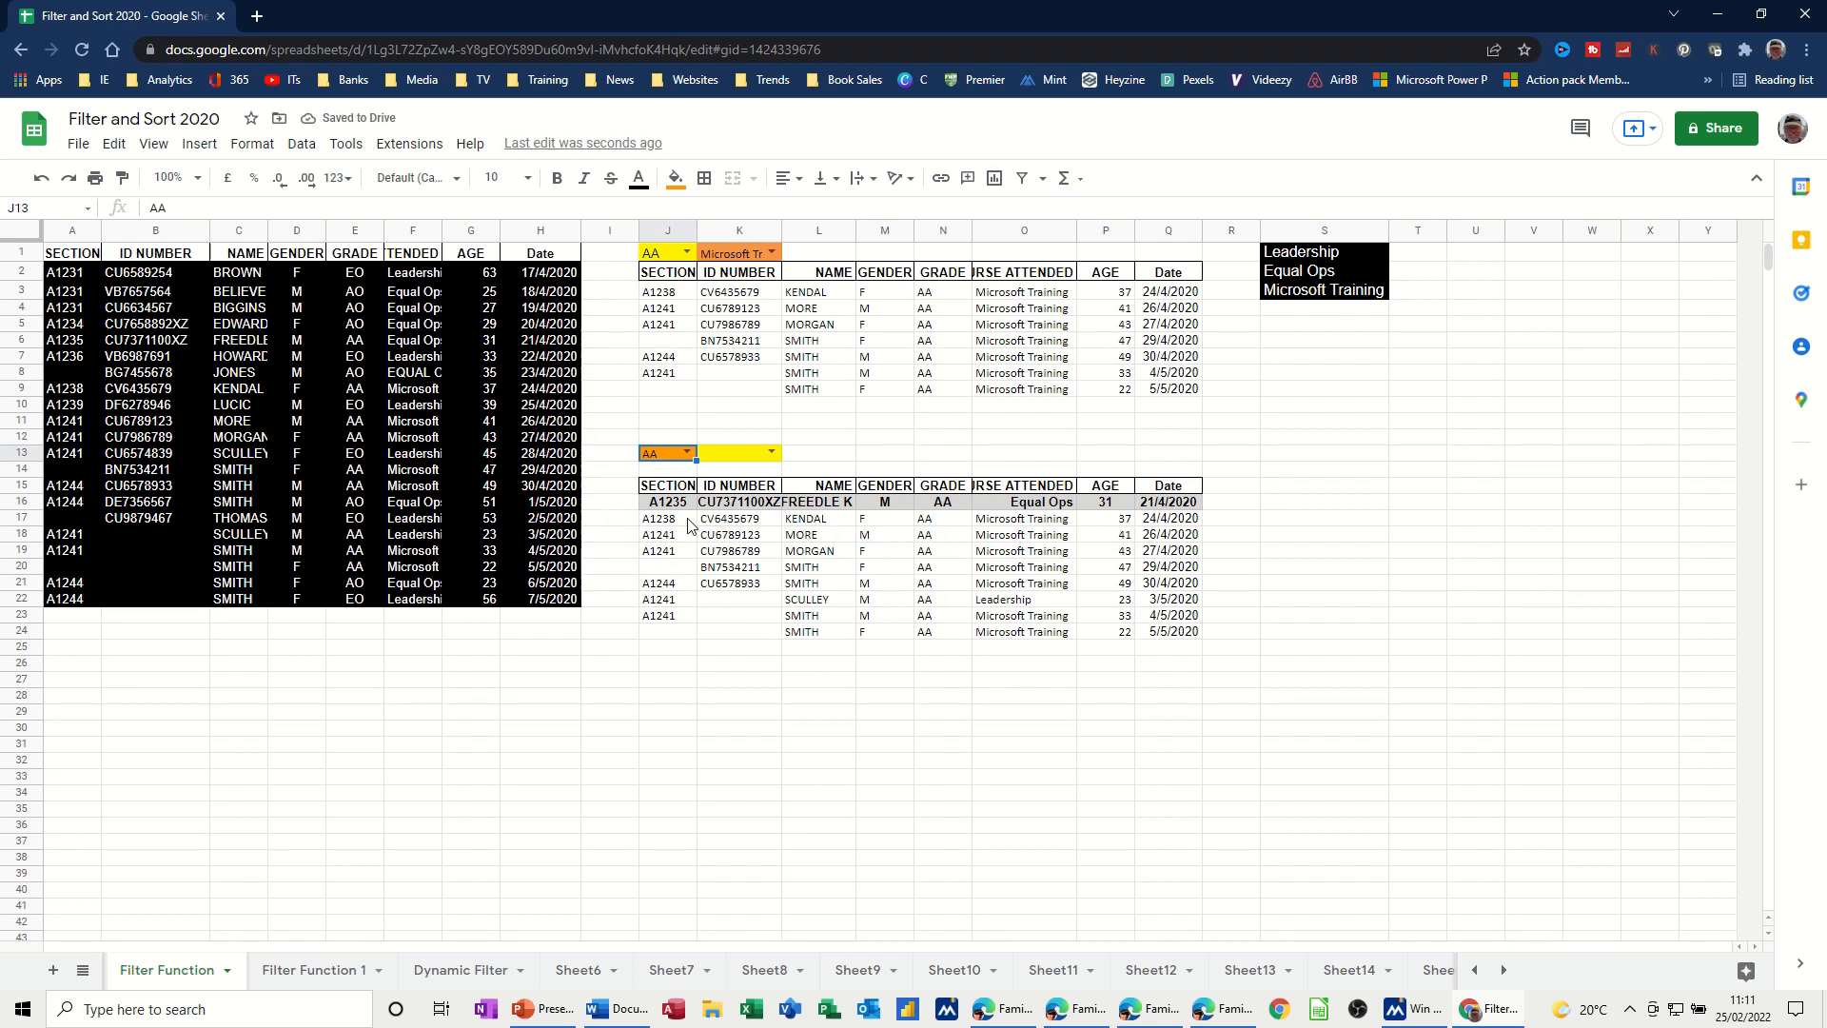
- Choose Leadership from the course drop-down in K13
click(687, 454)
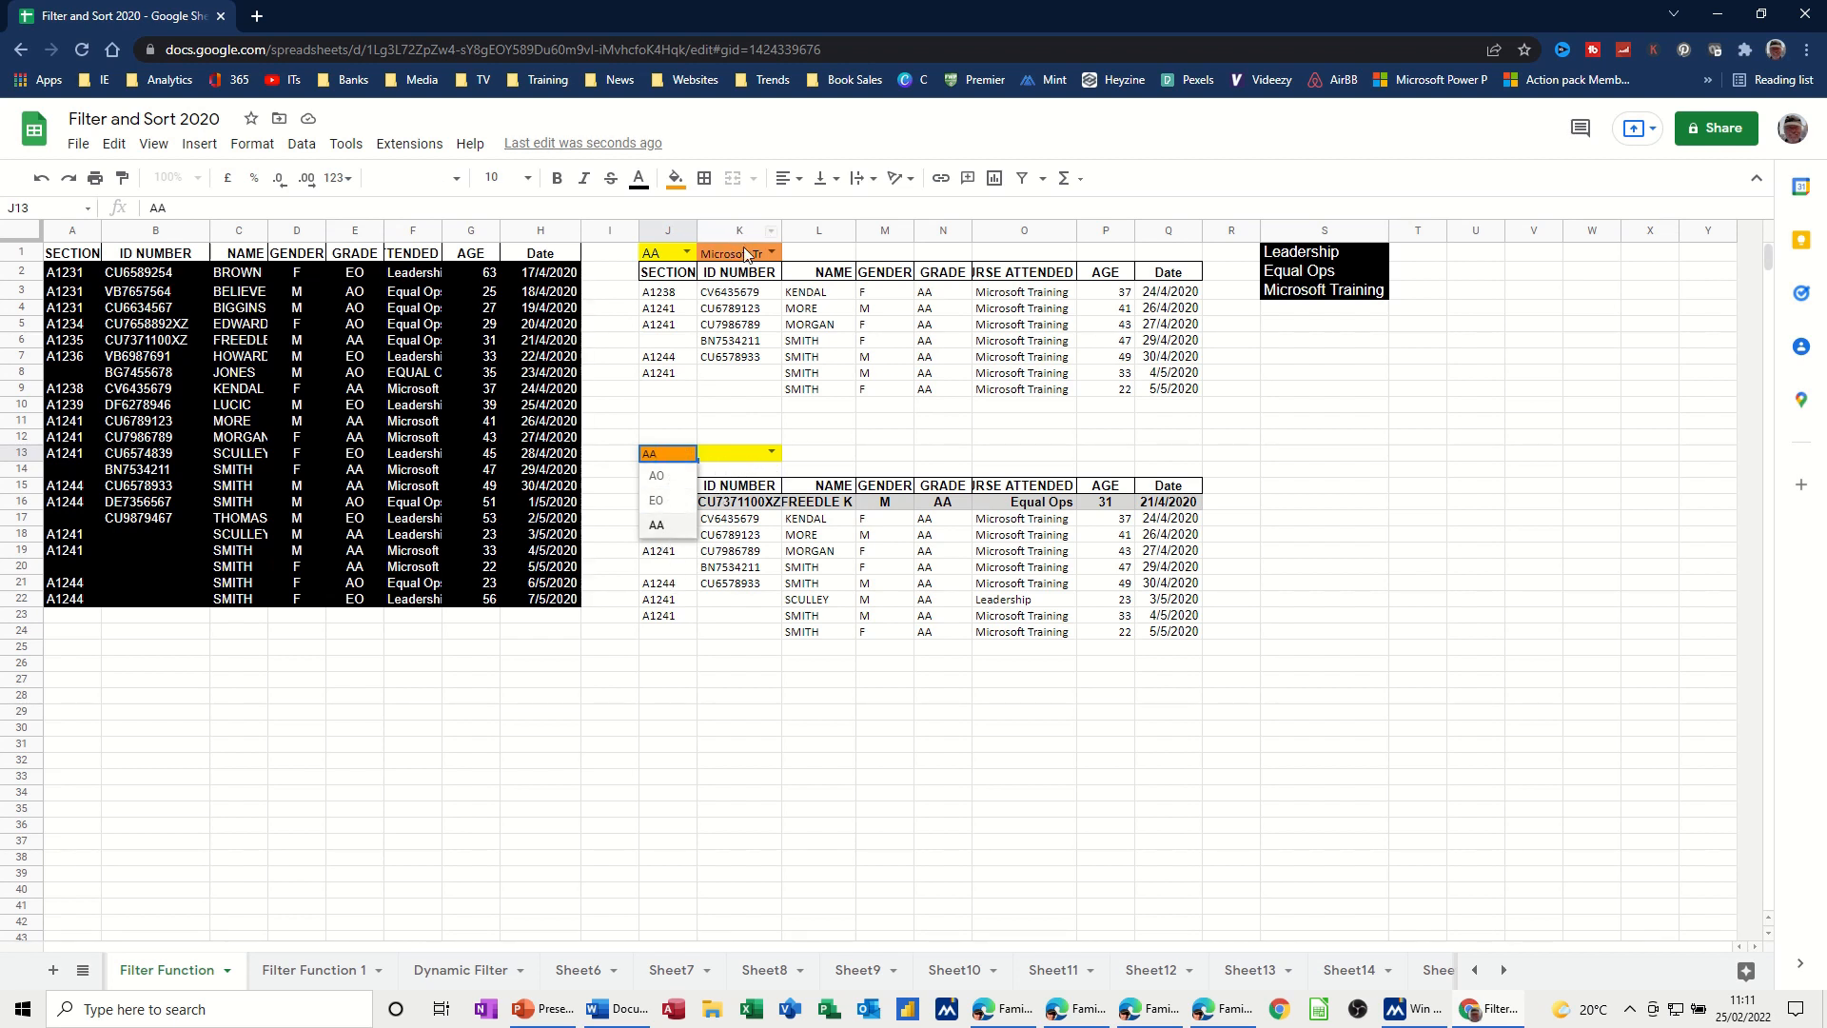
click(771, 453)
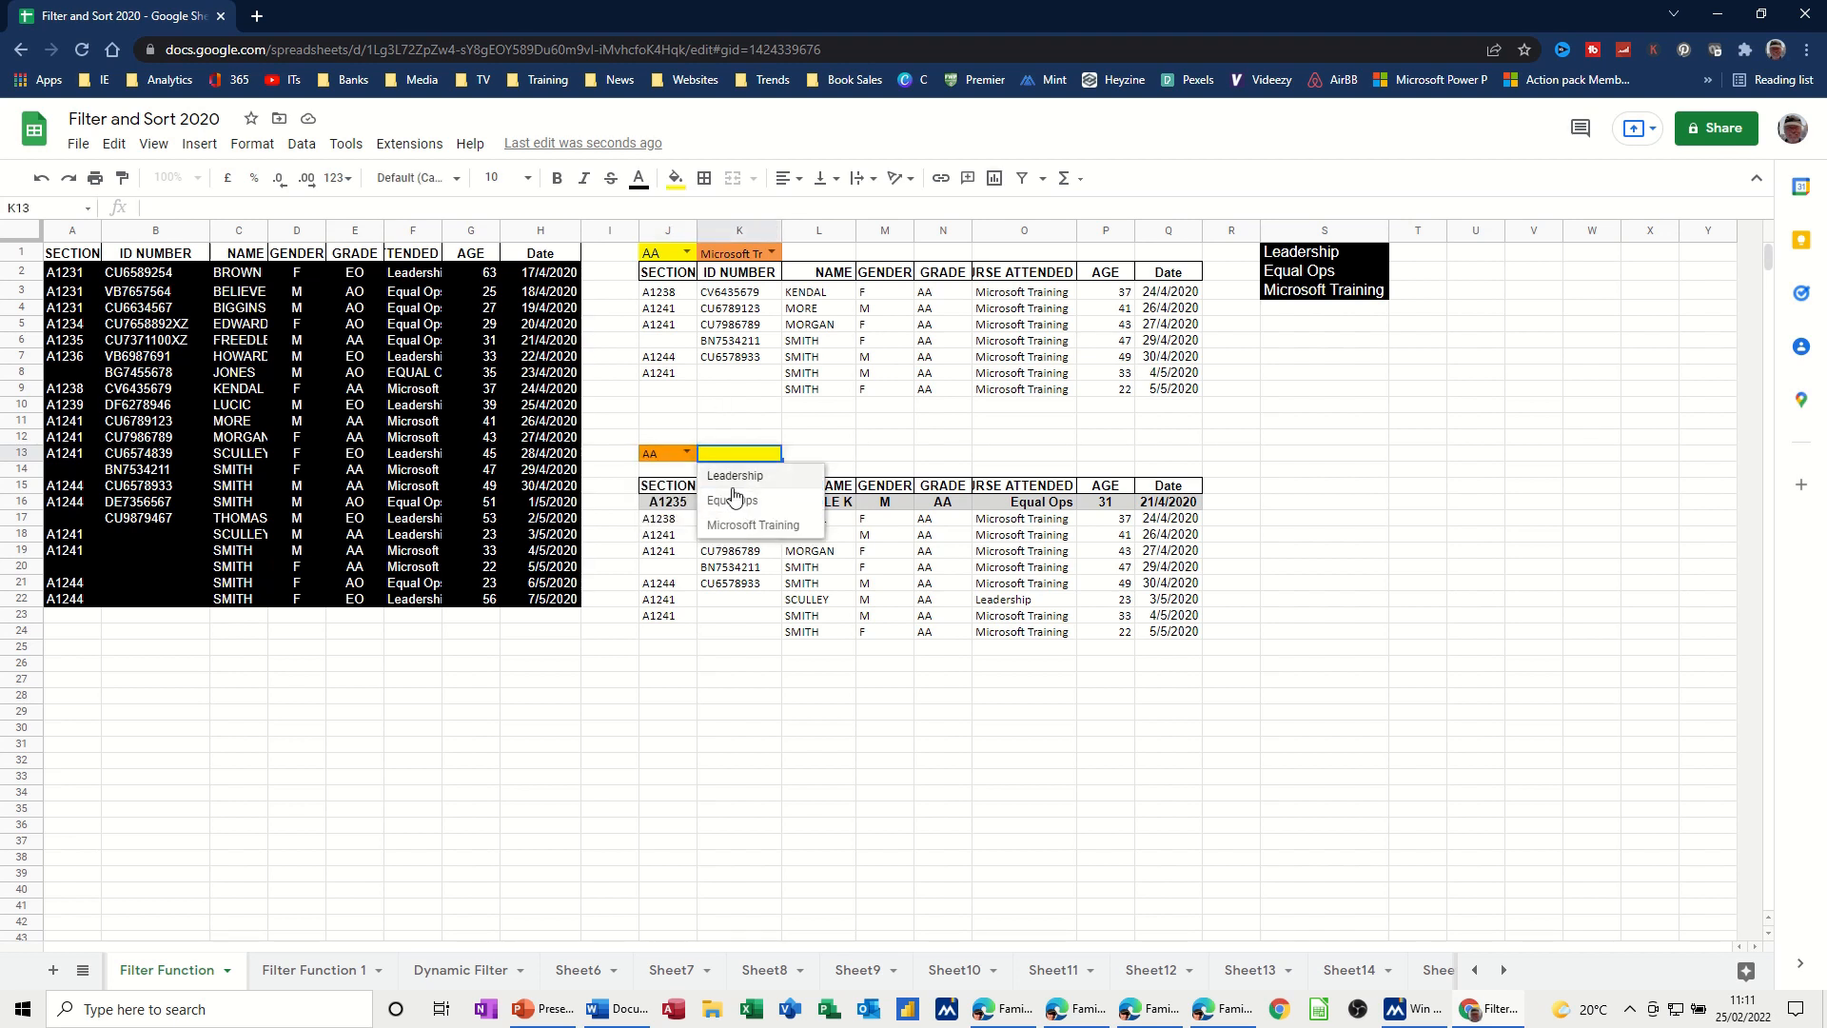
click(733, 476)
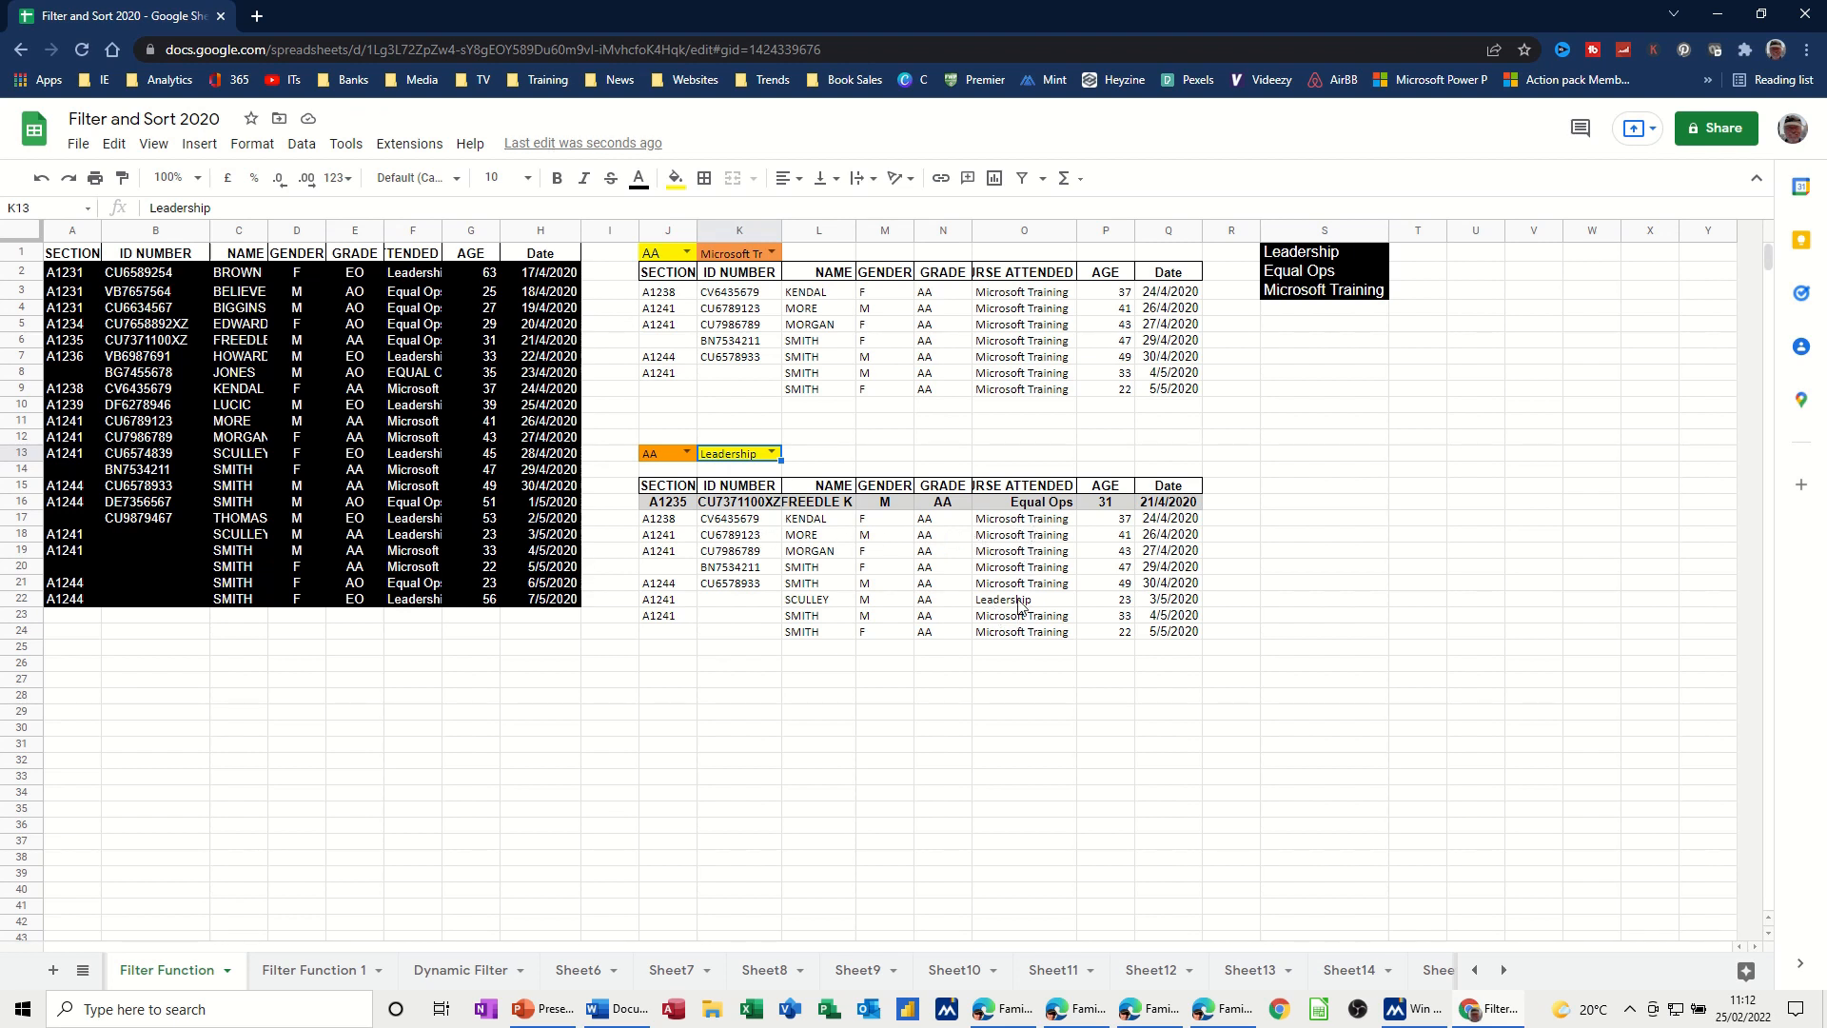
- Copy the formatting of J17 onto the first result row, J16:Q16
drag(664, 511, 1114, 509)
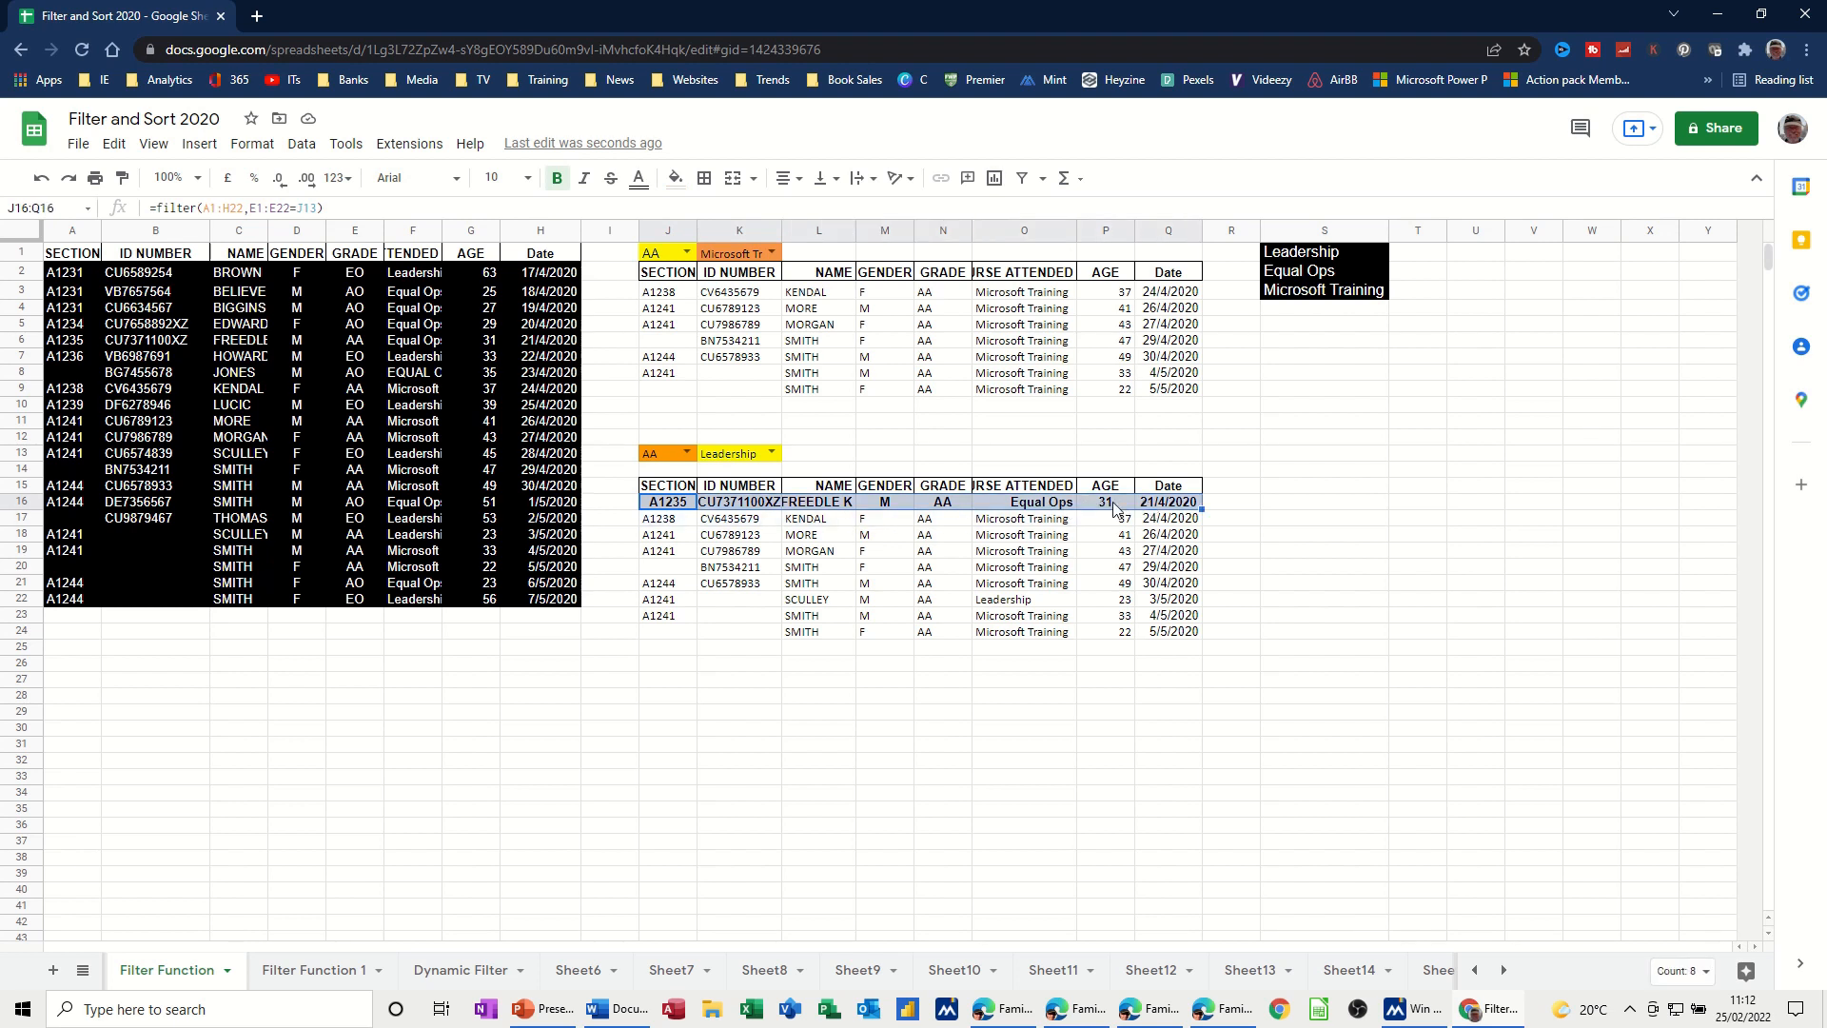
click(669, 521)
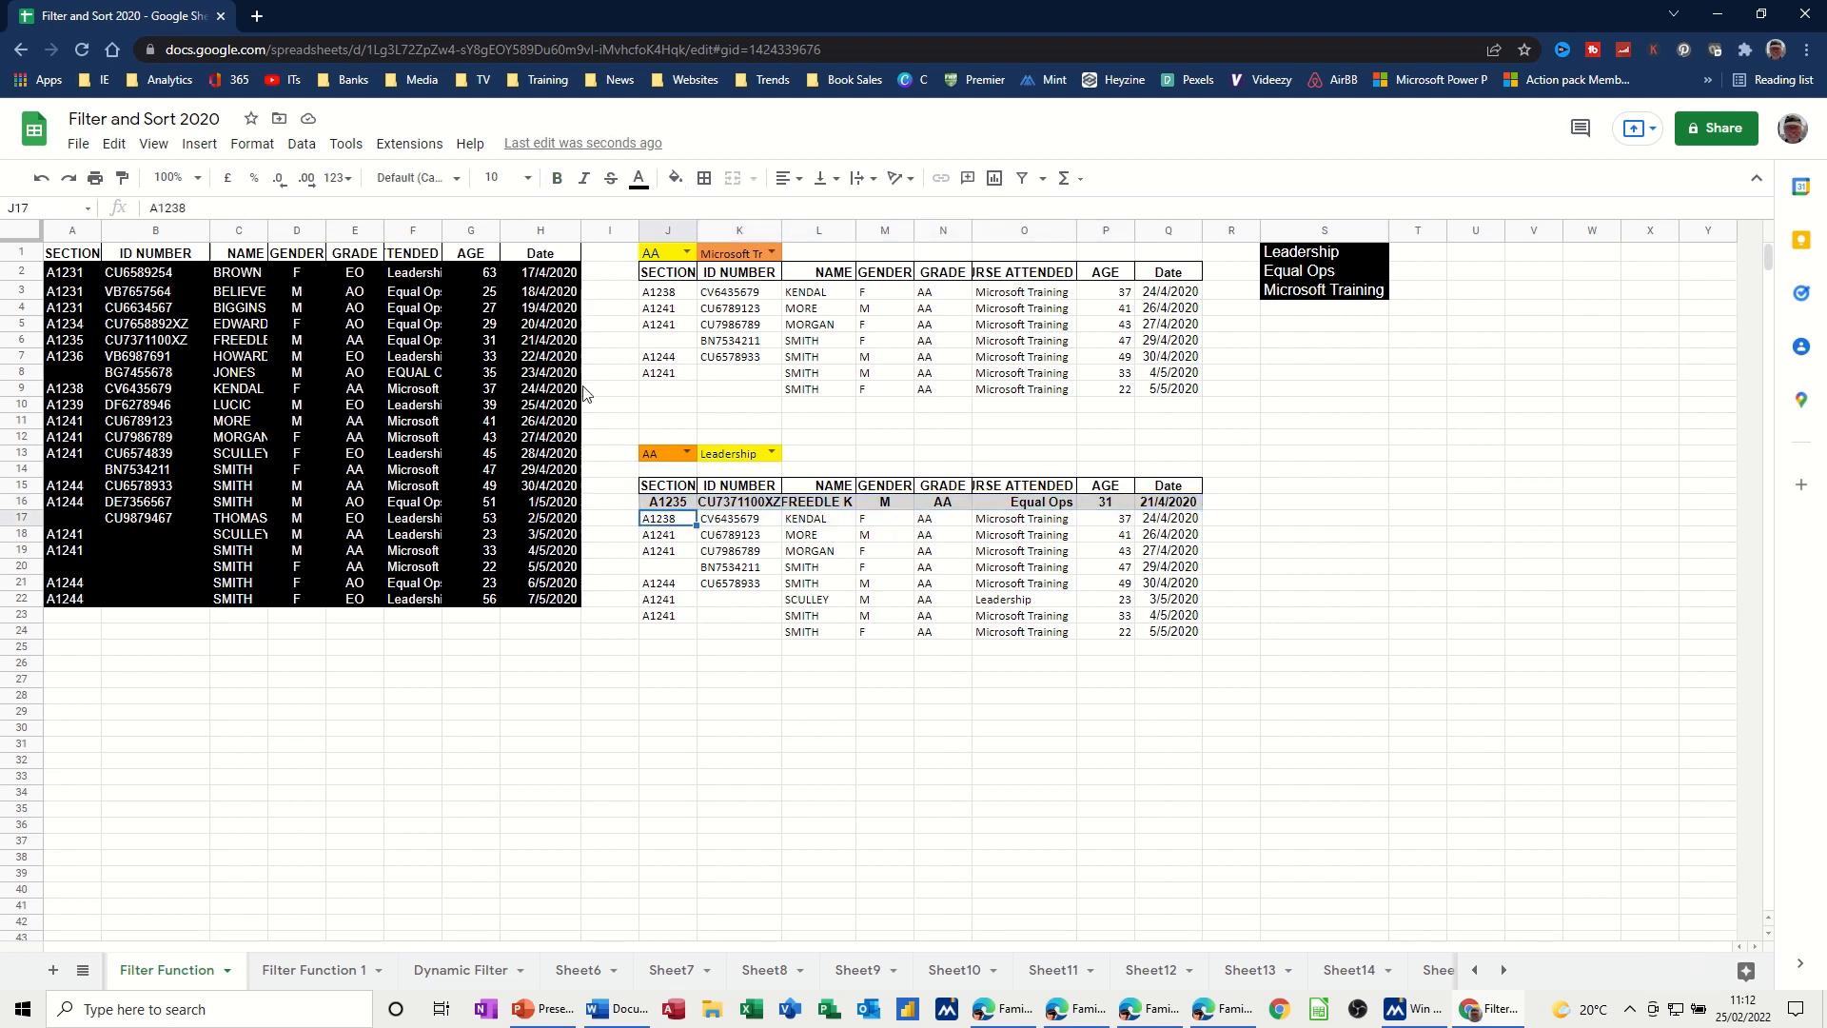
click(123, 179)
drag(667, 502, 1161, 511)
click(704, 536)
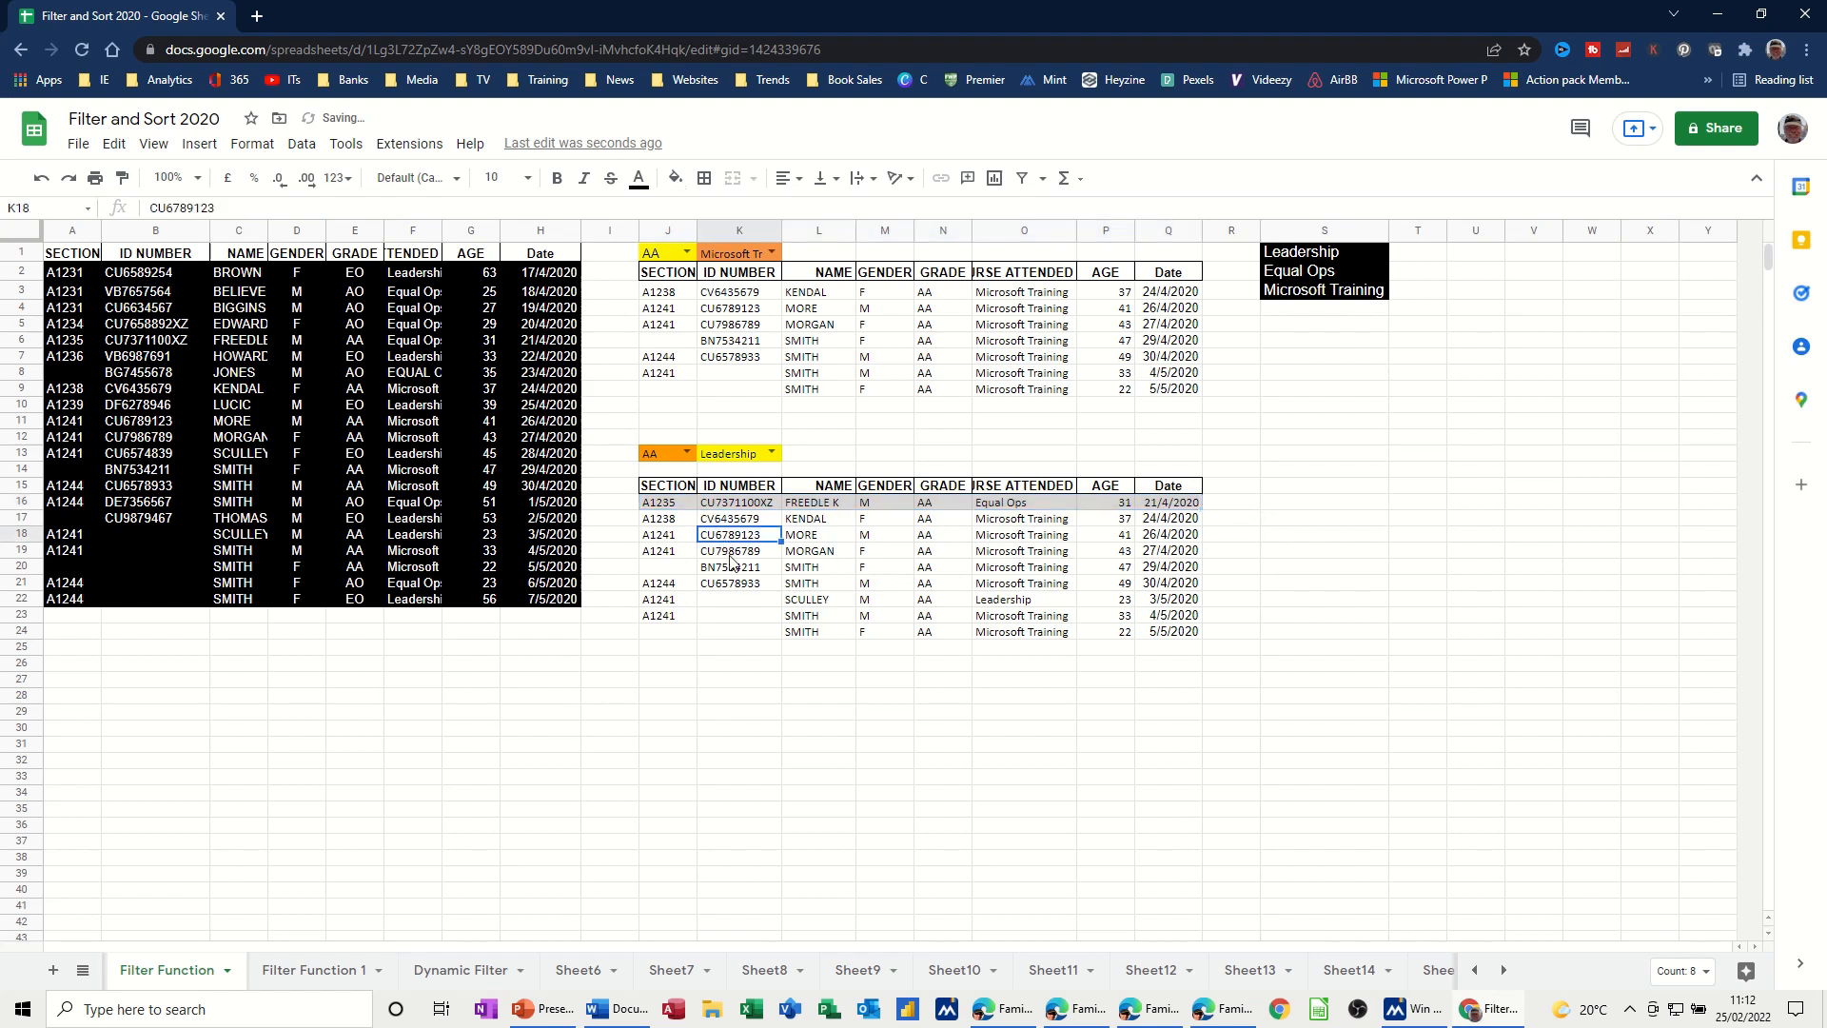
- Clear J16 and begin a new FILTER formula there on A1:H22 with the grade condition E1:E22=J13
click(671, 508)
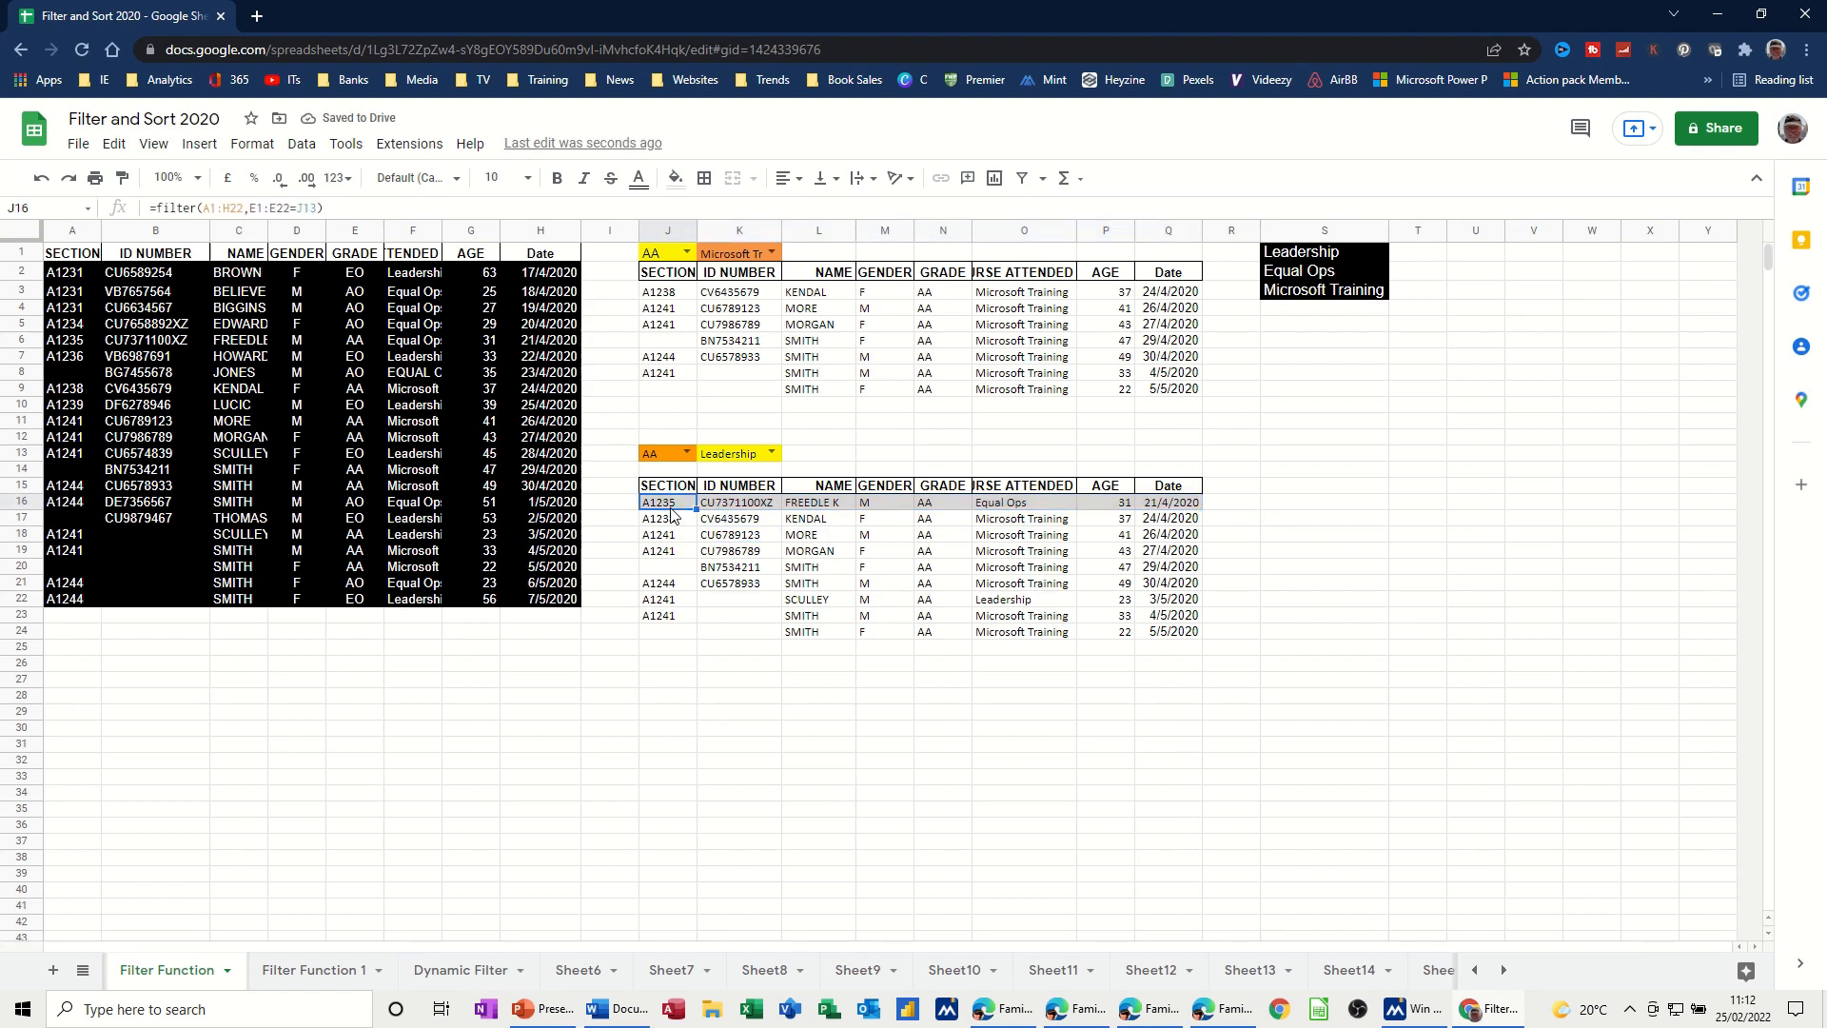
key(Delete)
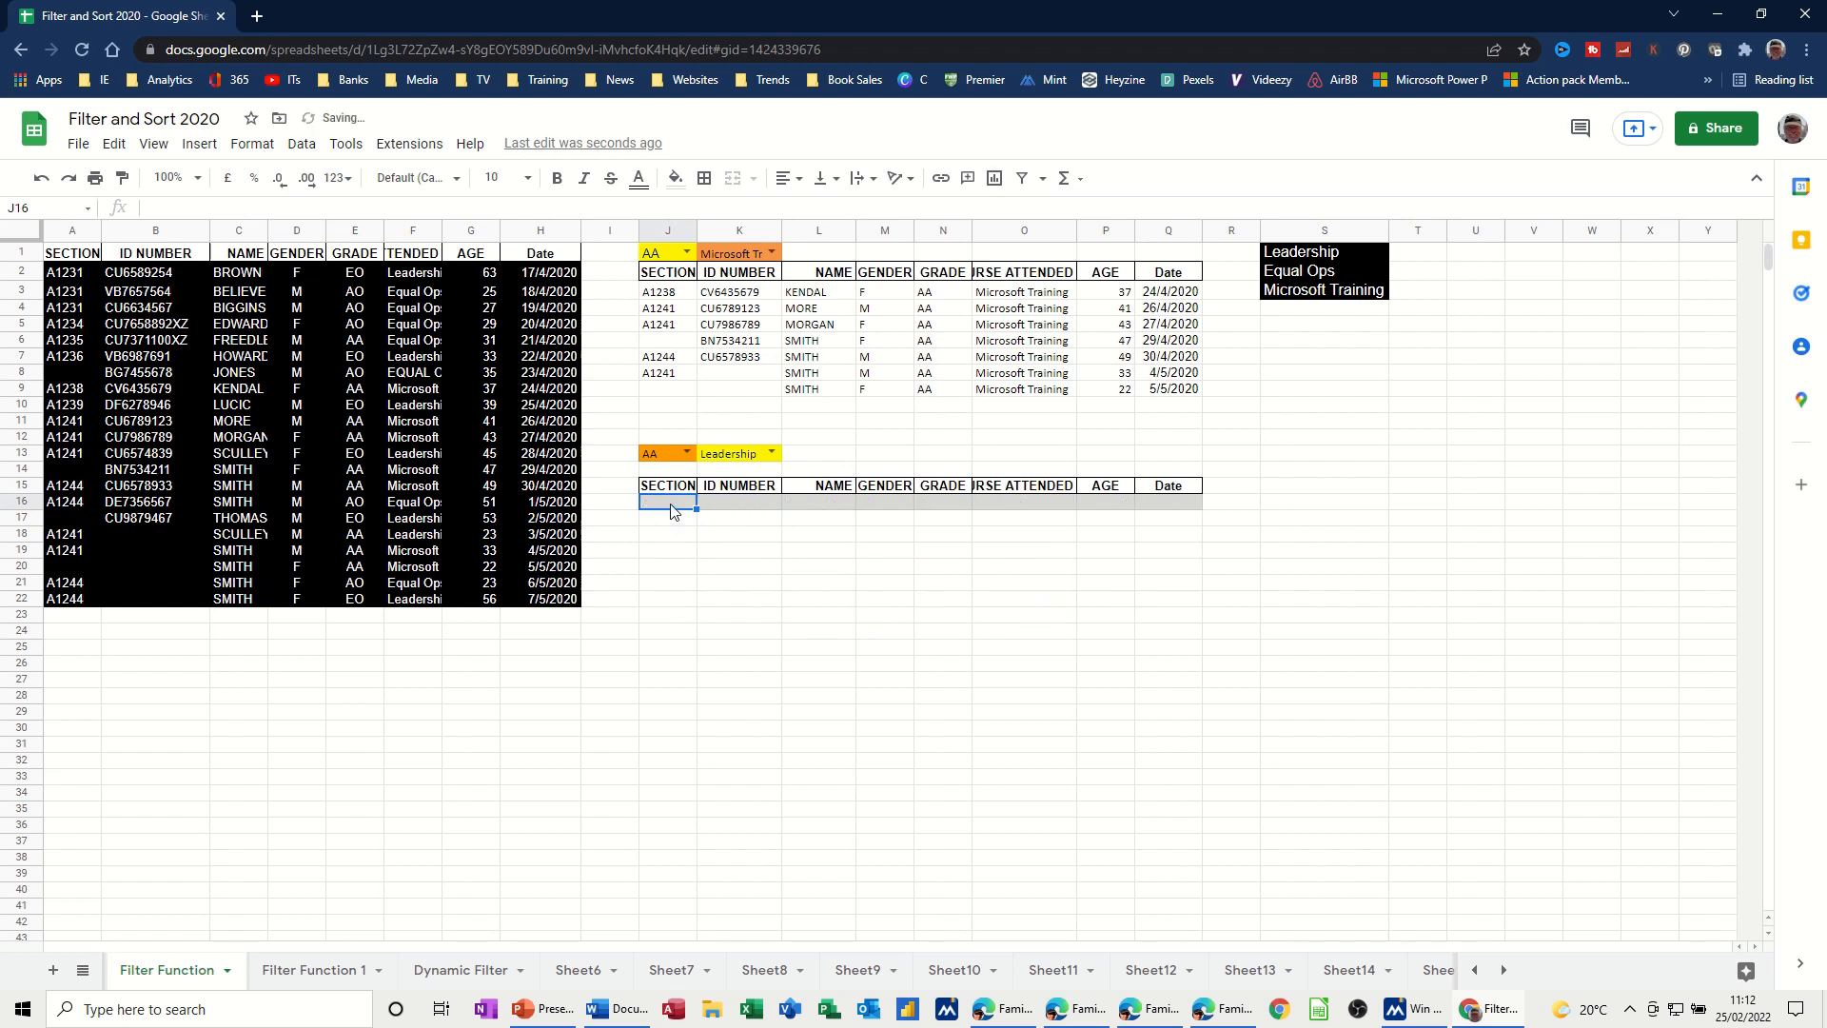
text(=f)
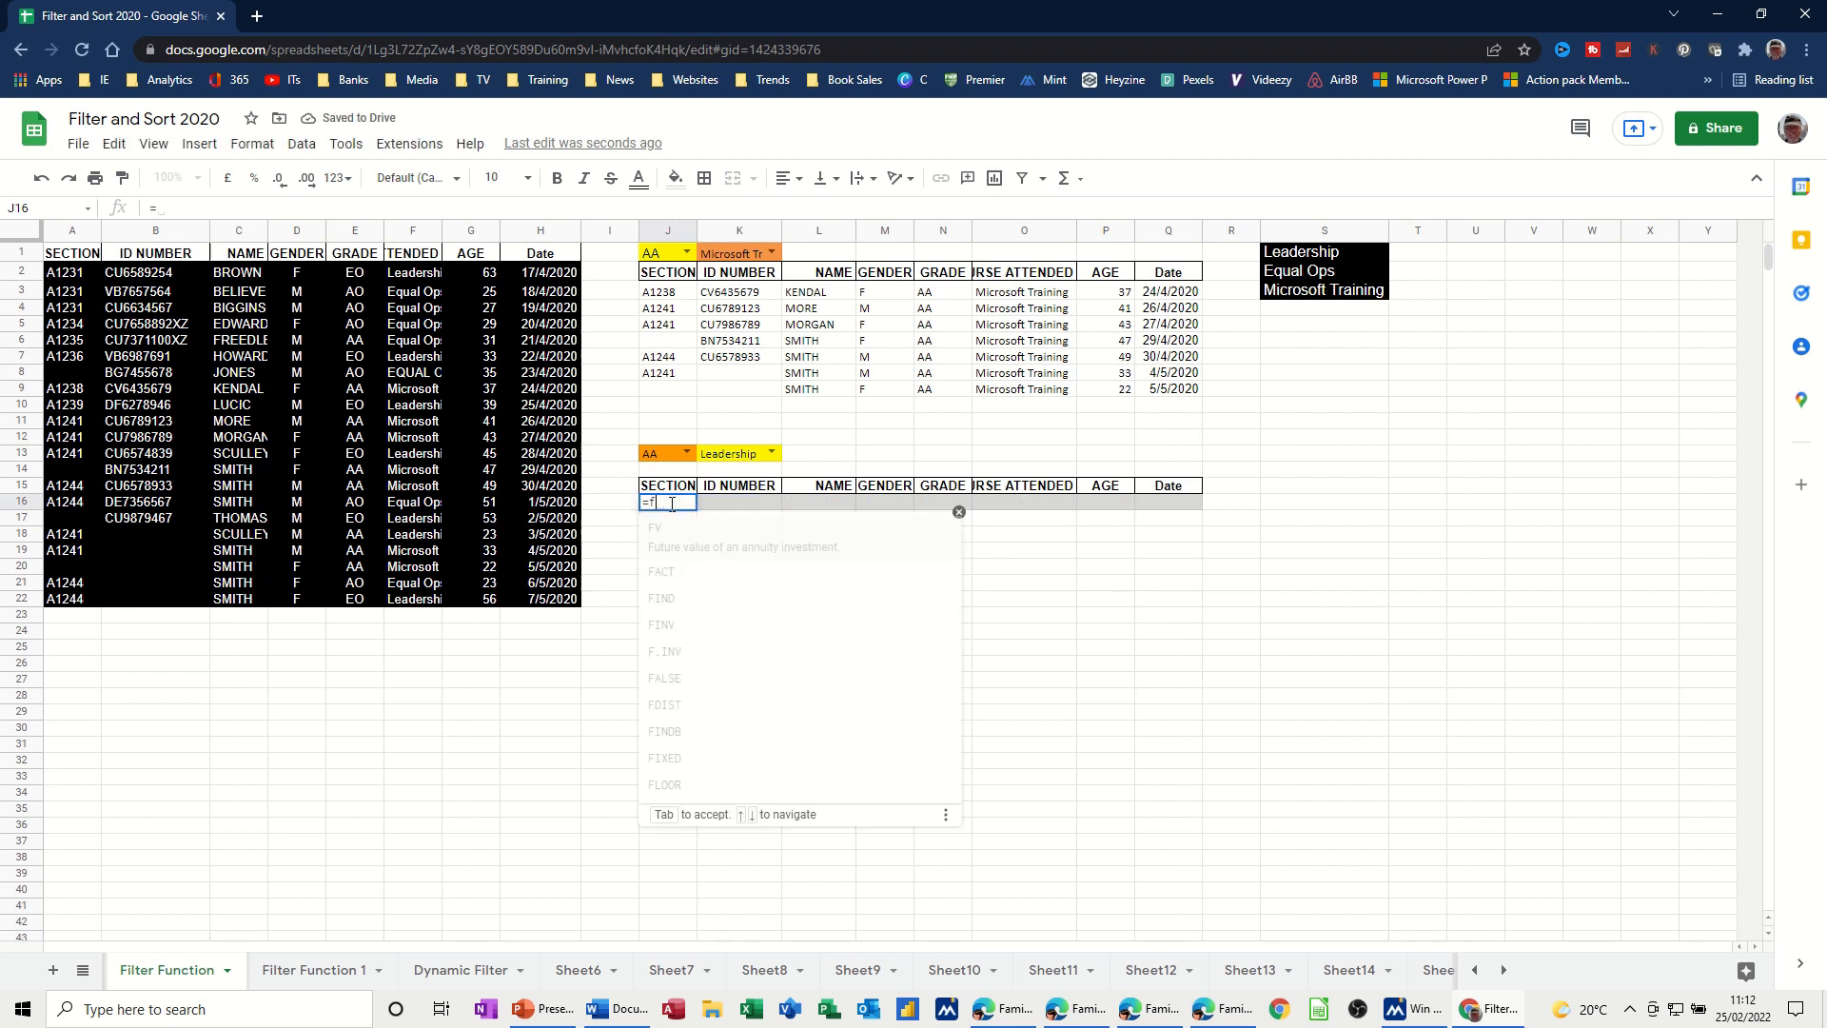
text(ilter)
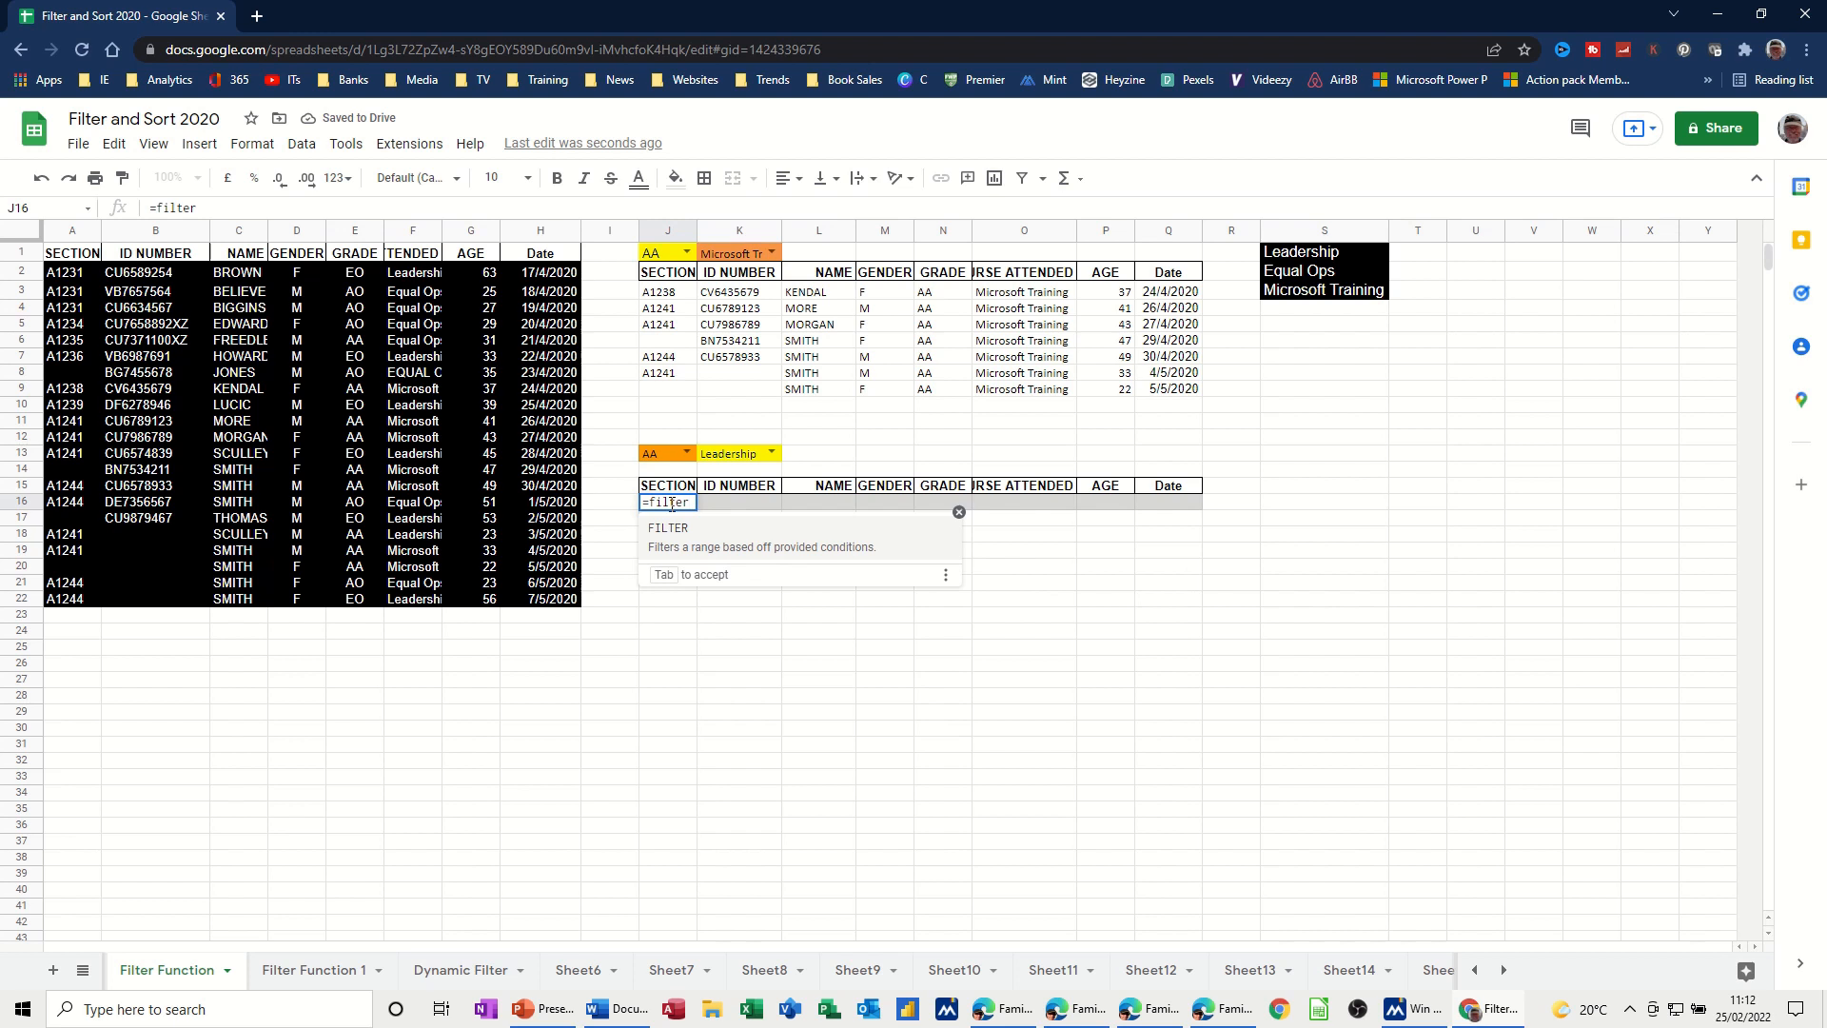
text(()
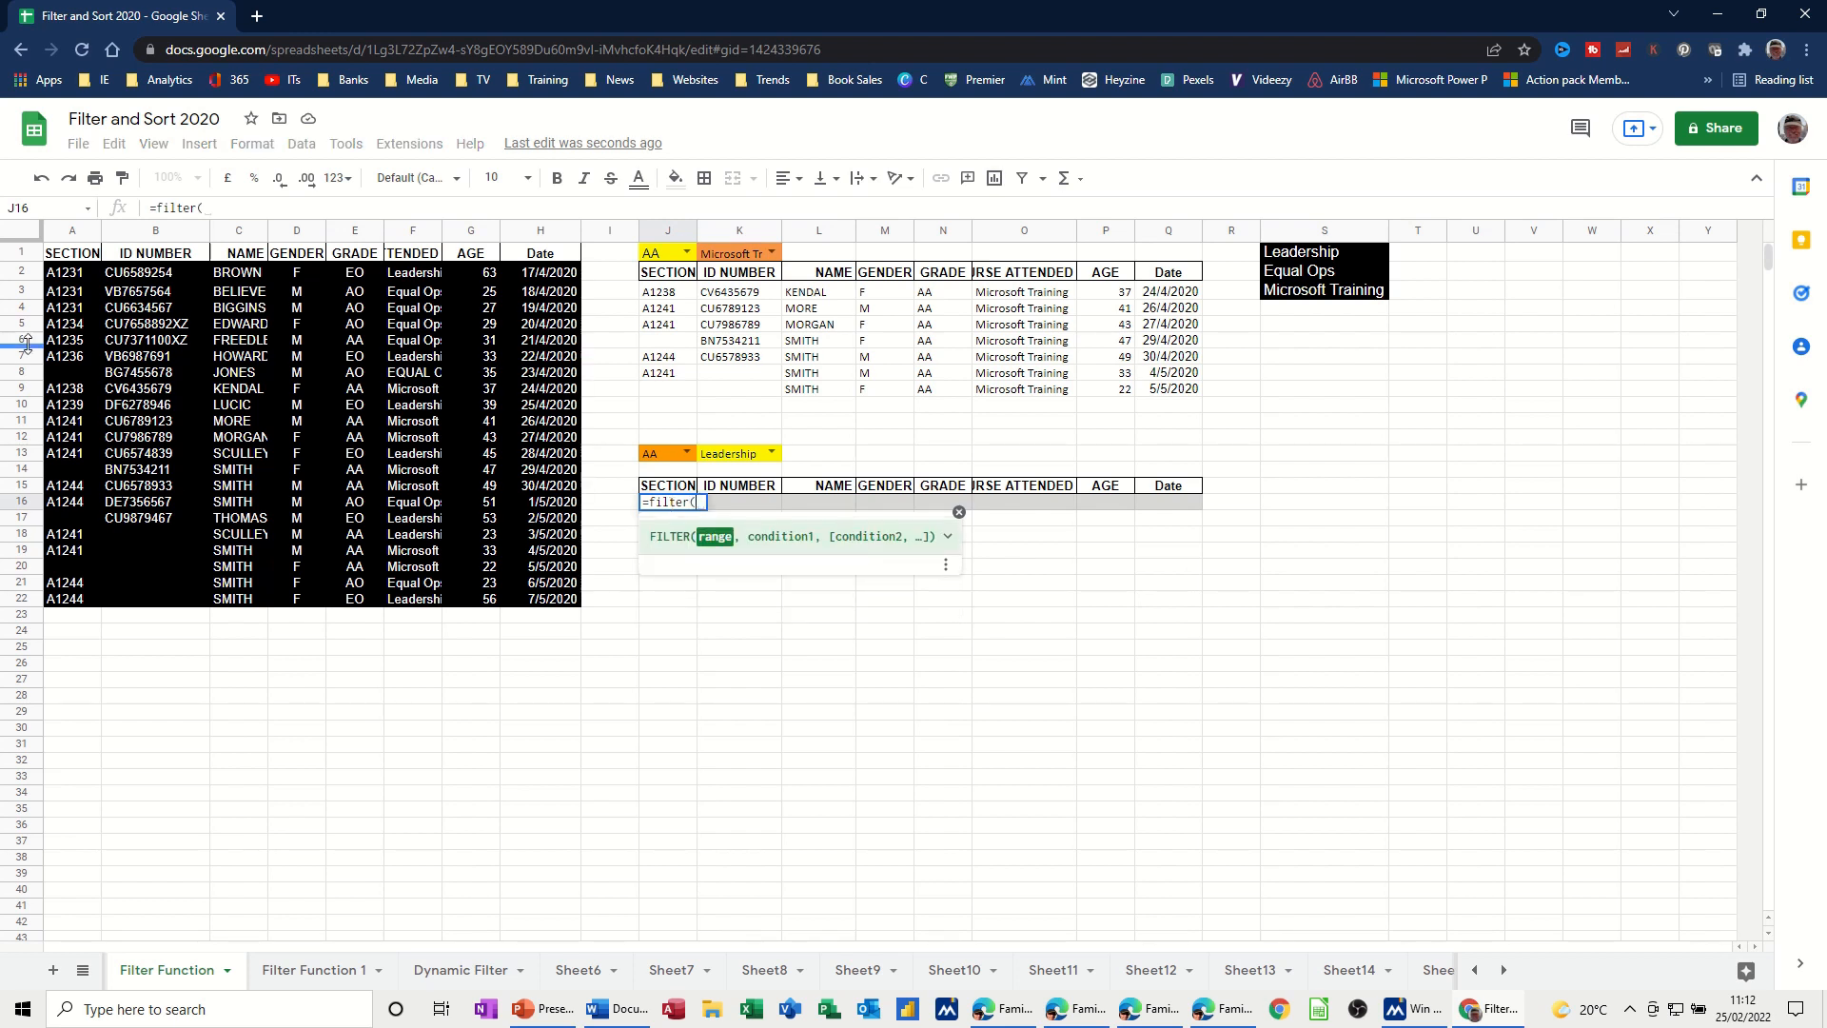
drag(57, 259, 545, 612)
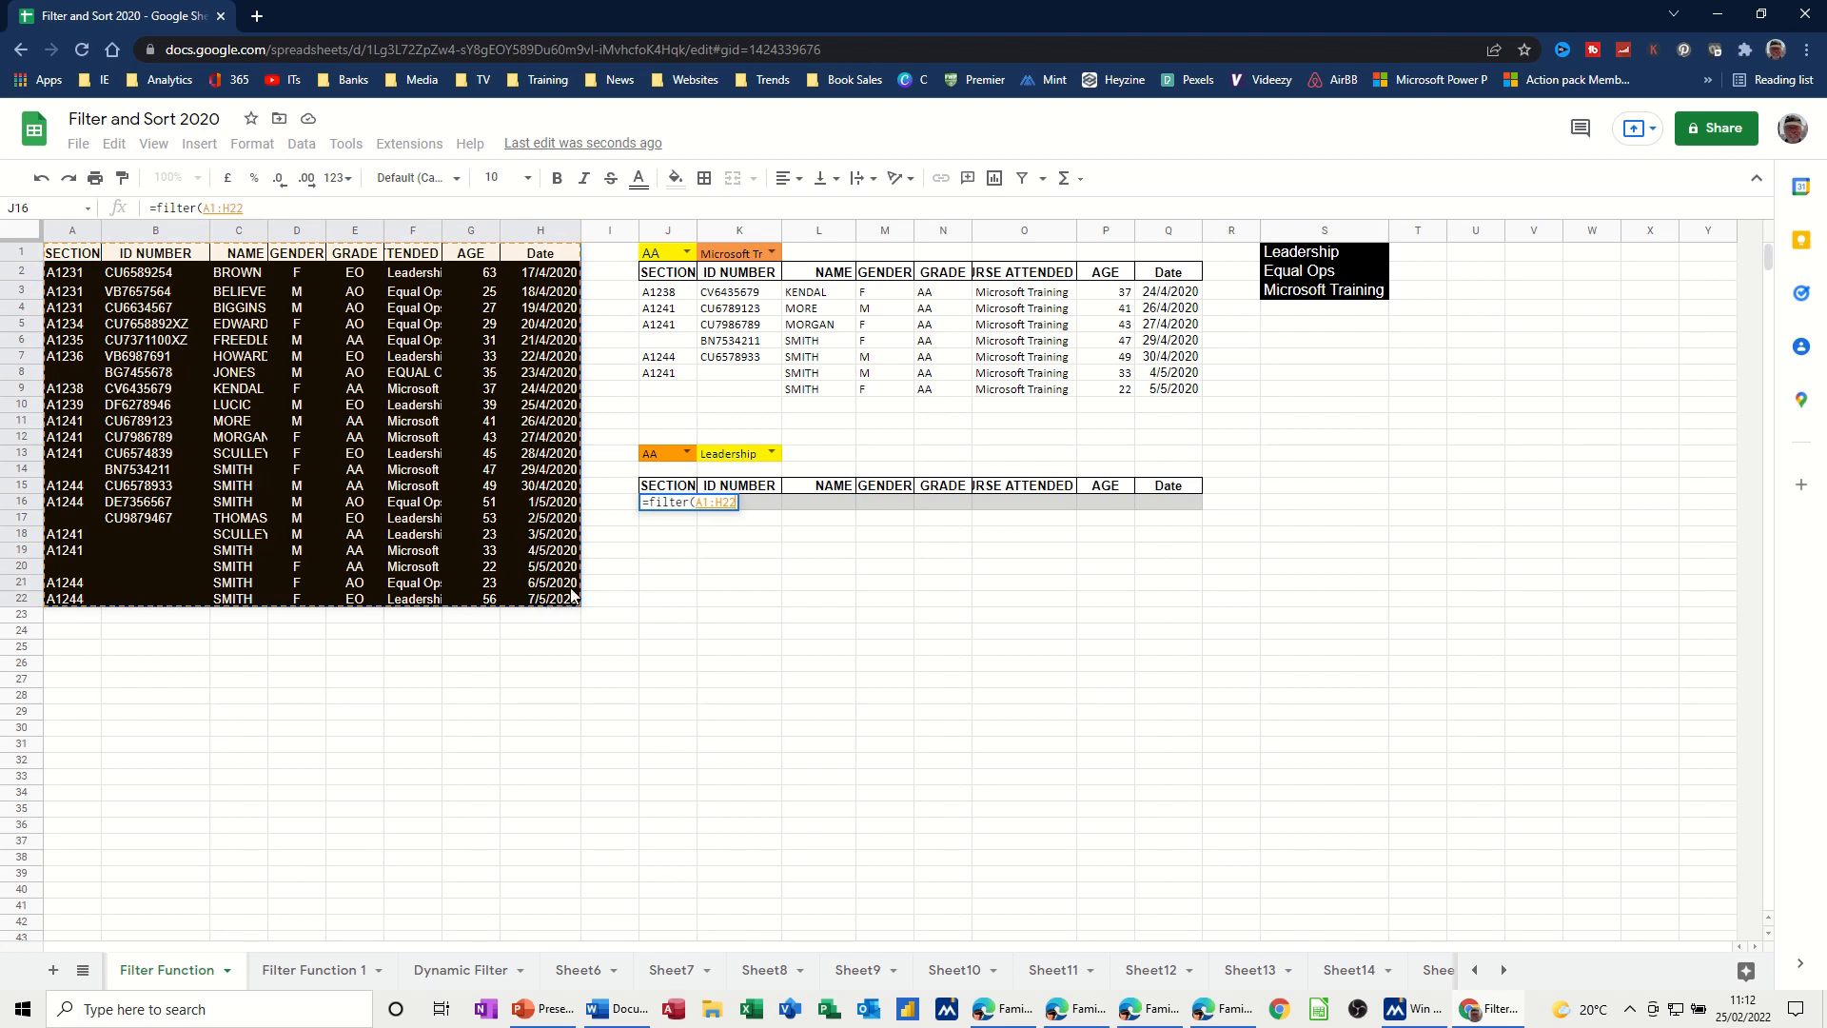
text(,)
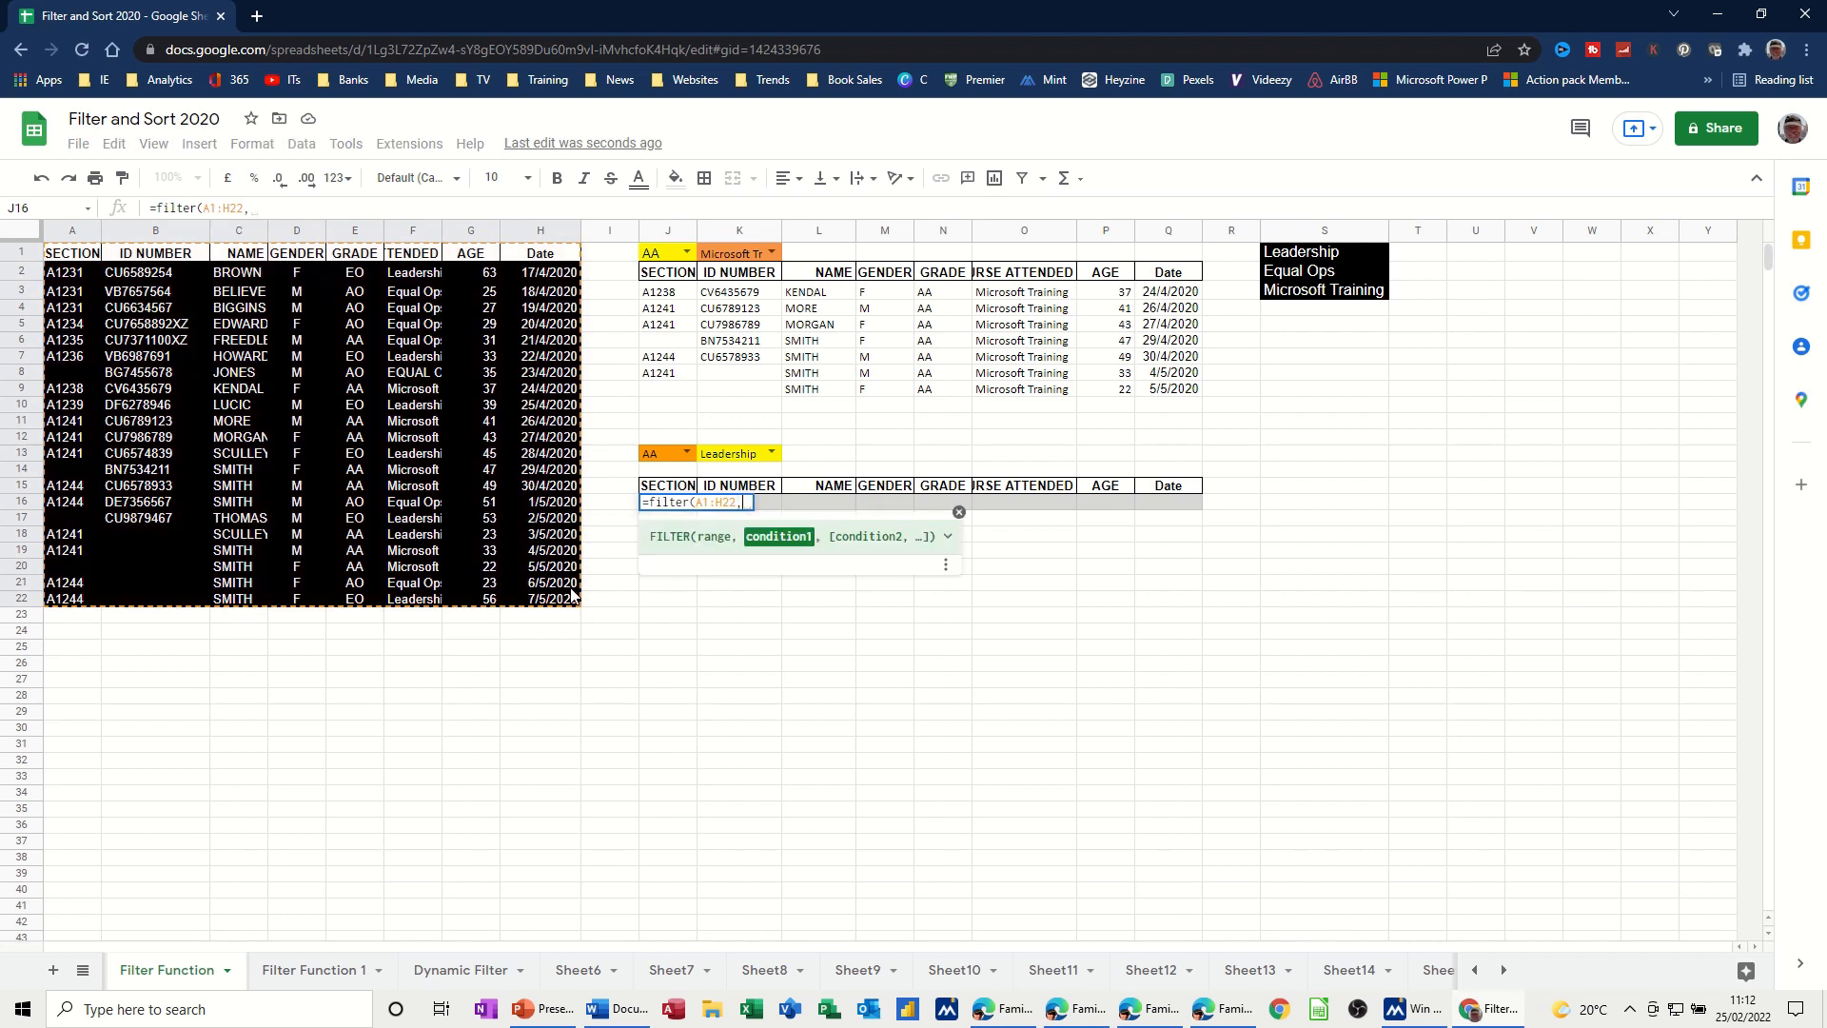
drag(345, 256, 359, 604)
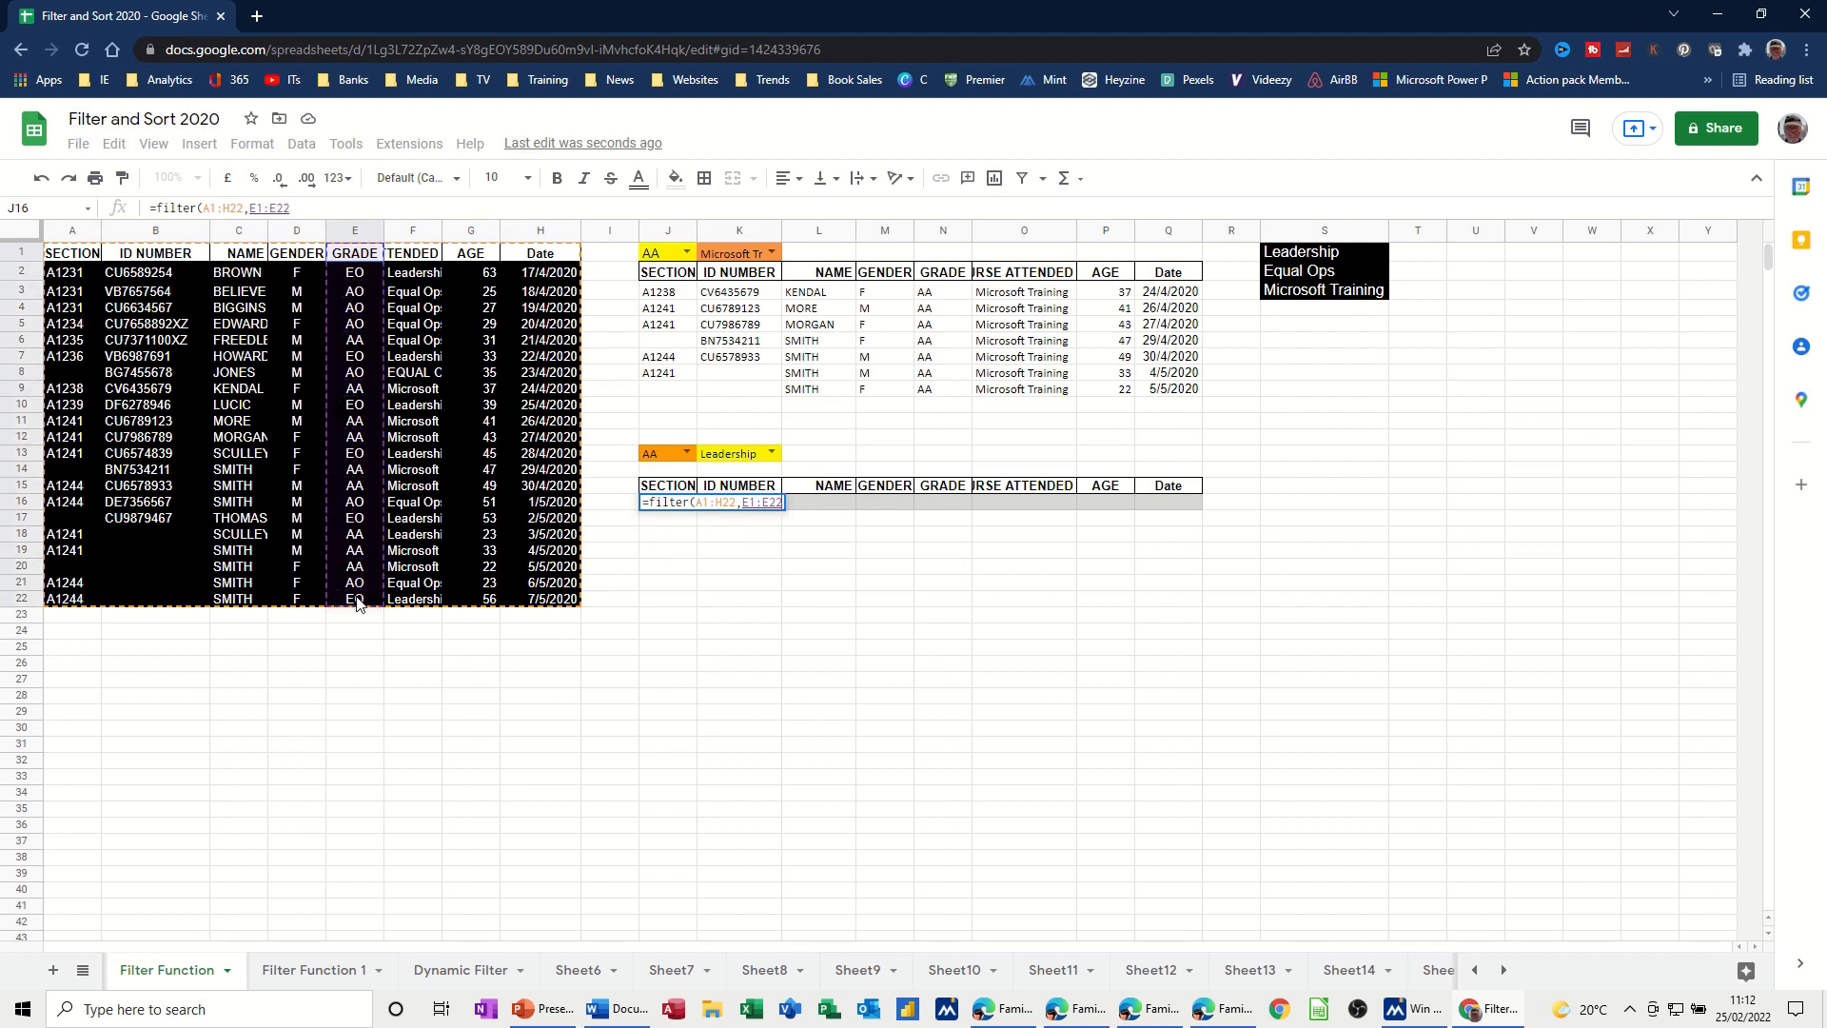
text(=)
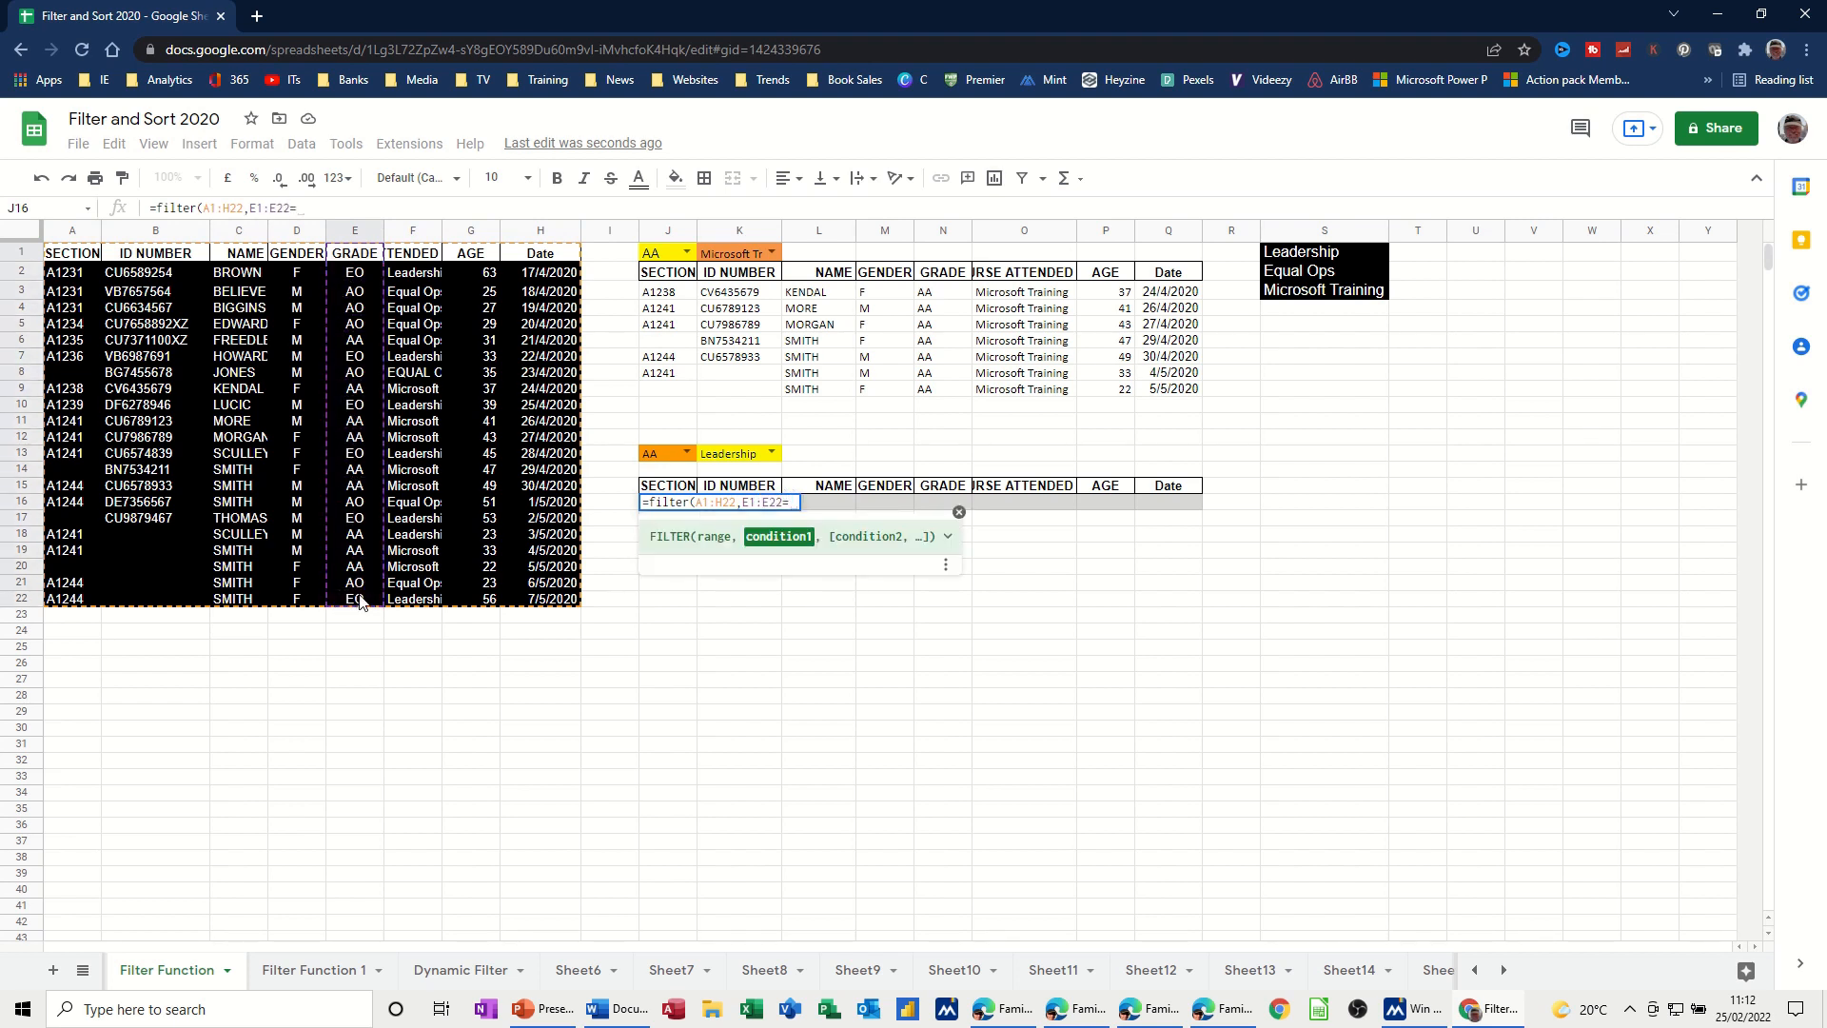
click(656, 459)
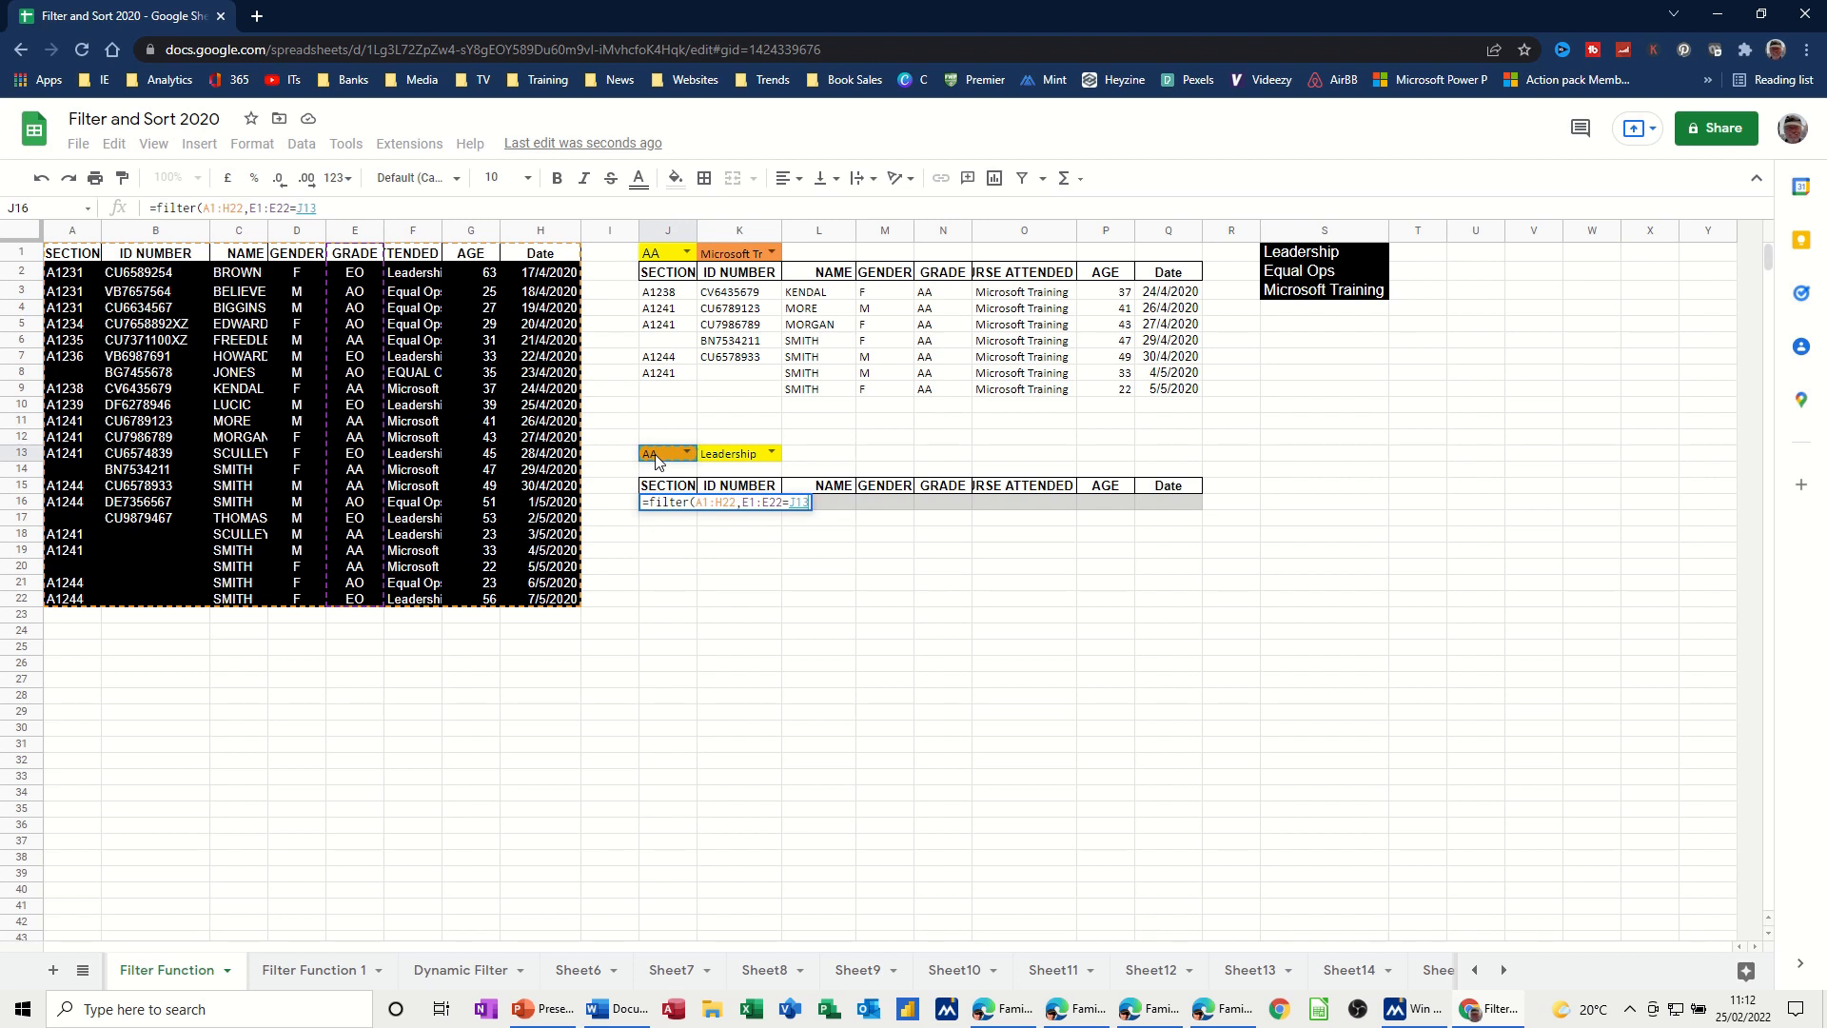
- Add the course condition F1:F22=K13 as the second condition and complete the FILTER formula
text(,)
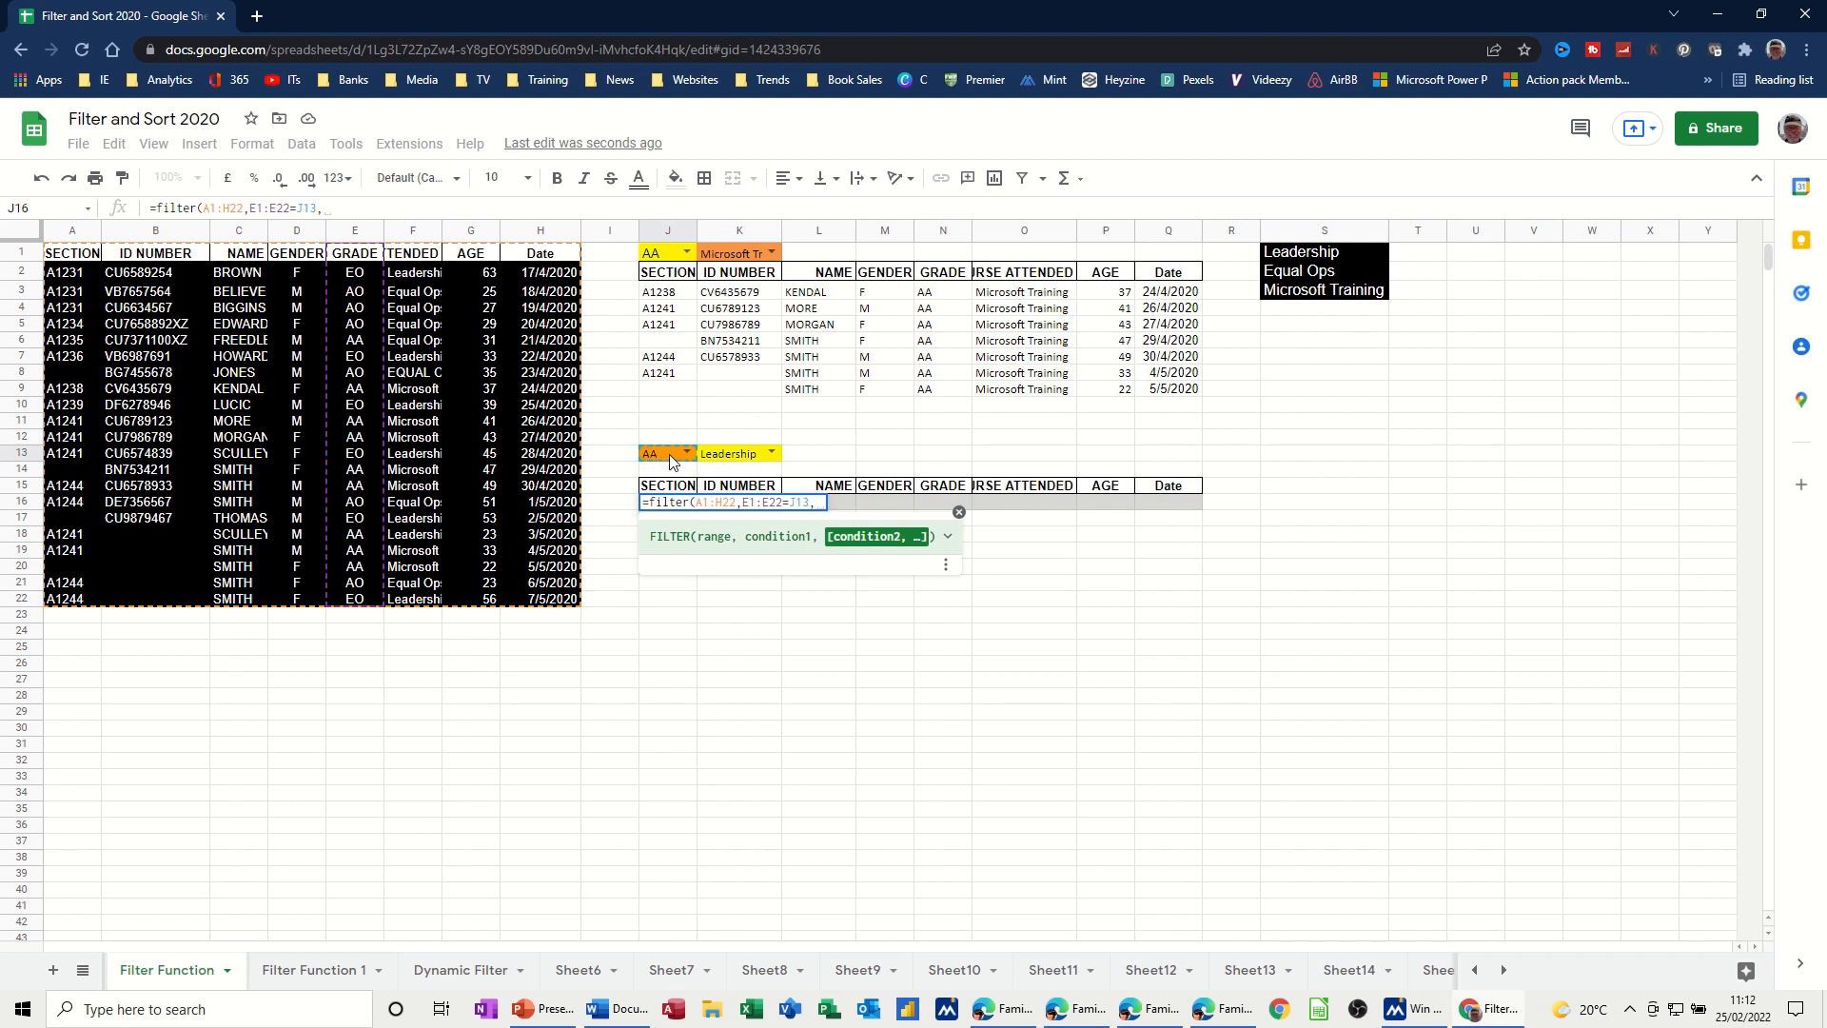
drag(412, 259, 418, 598)
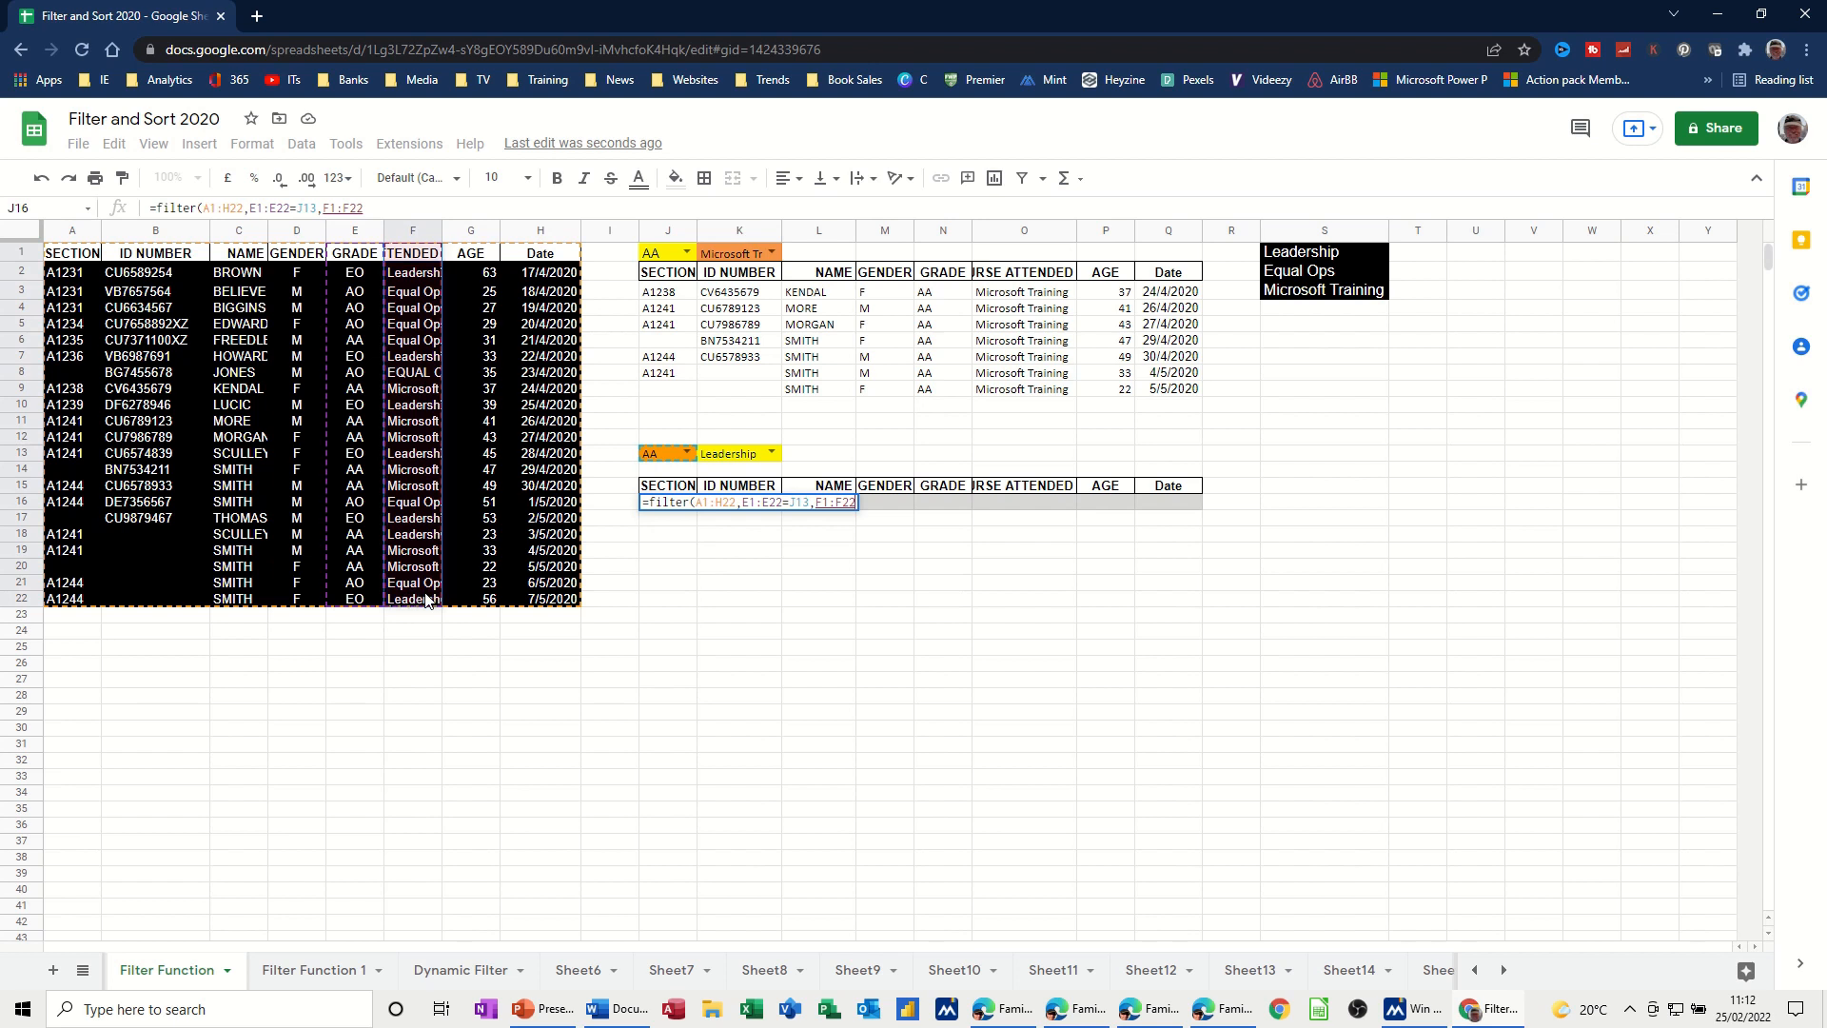
text(=)
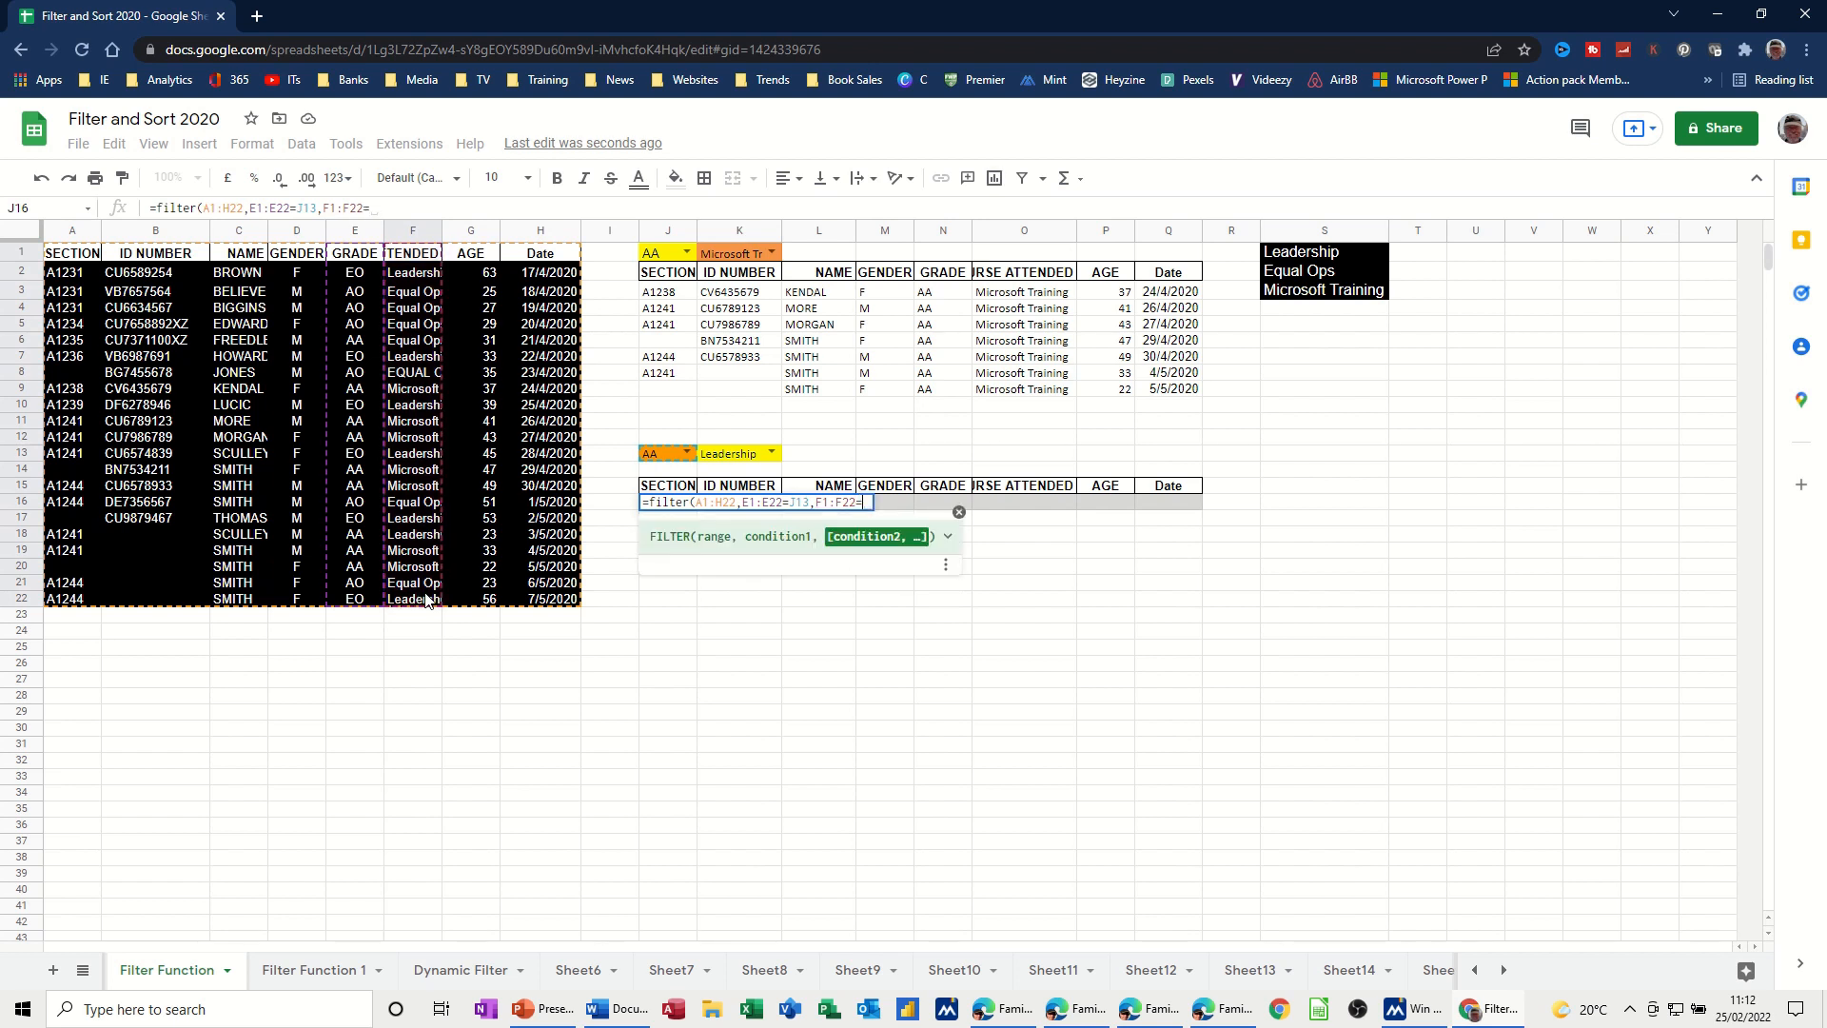
click(728, 460)
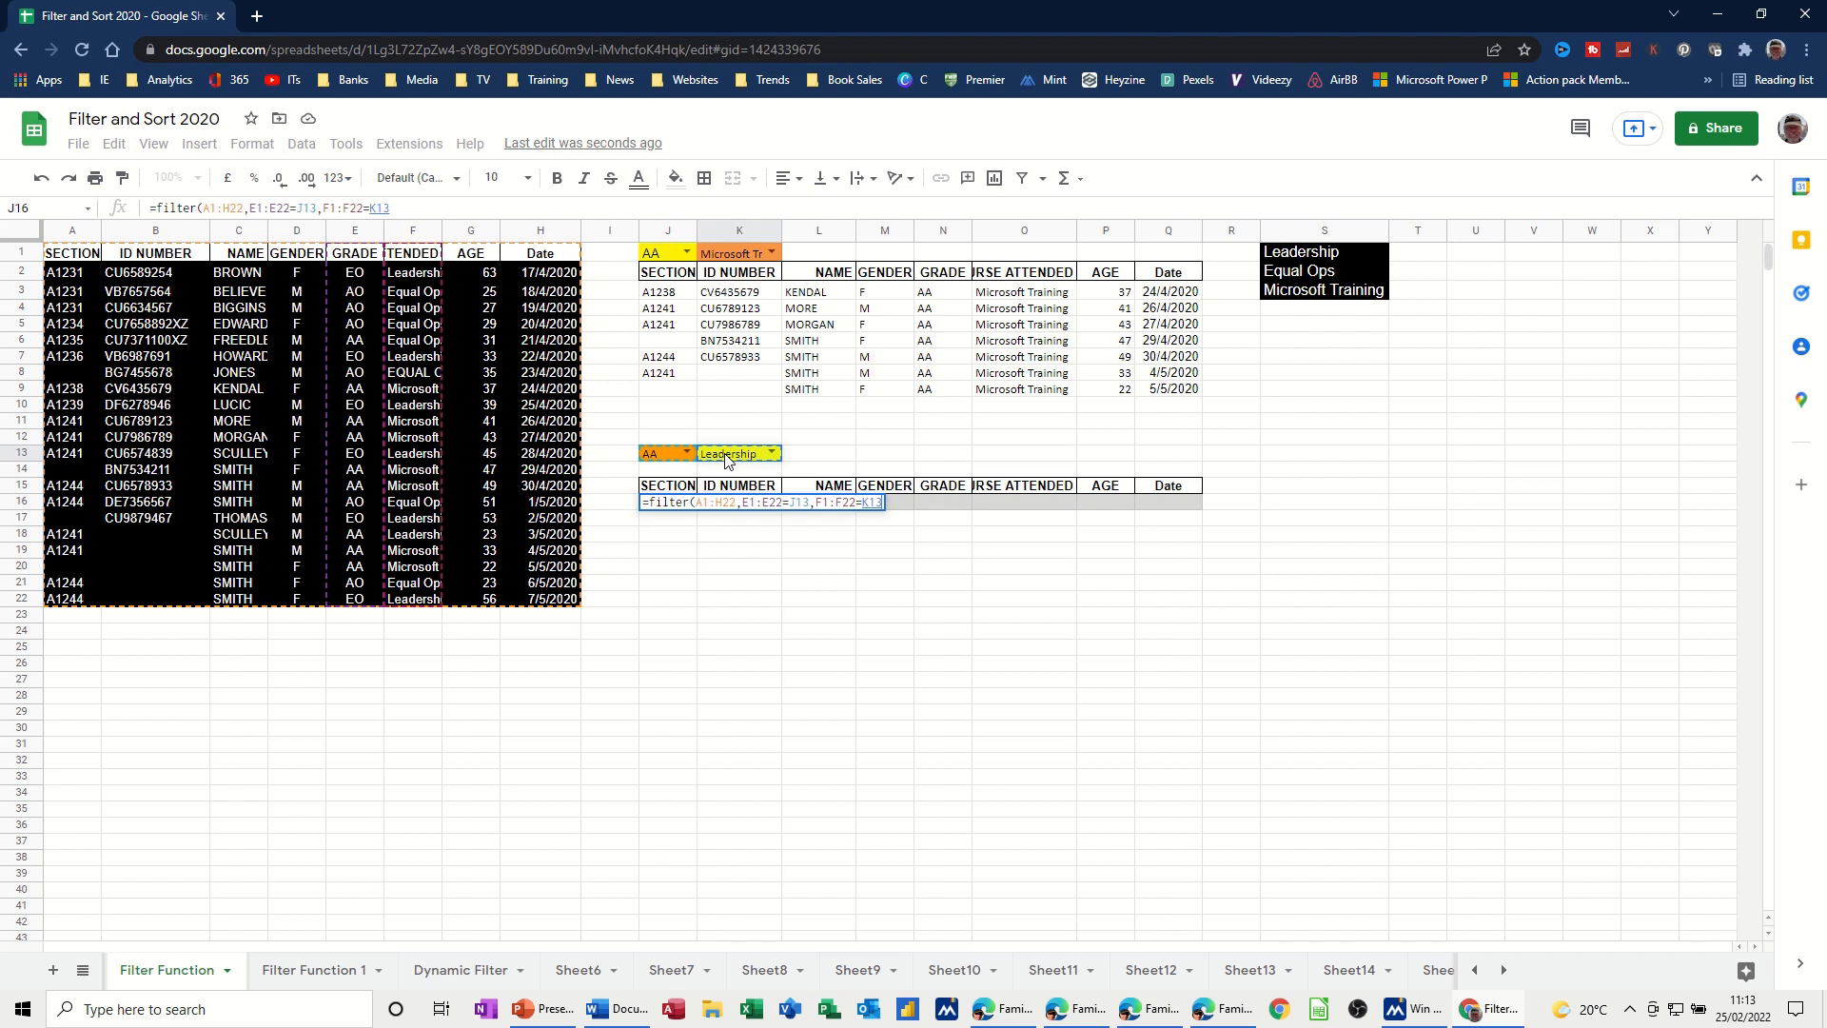
text())
key(Return)
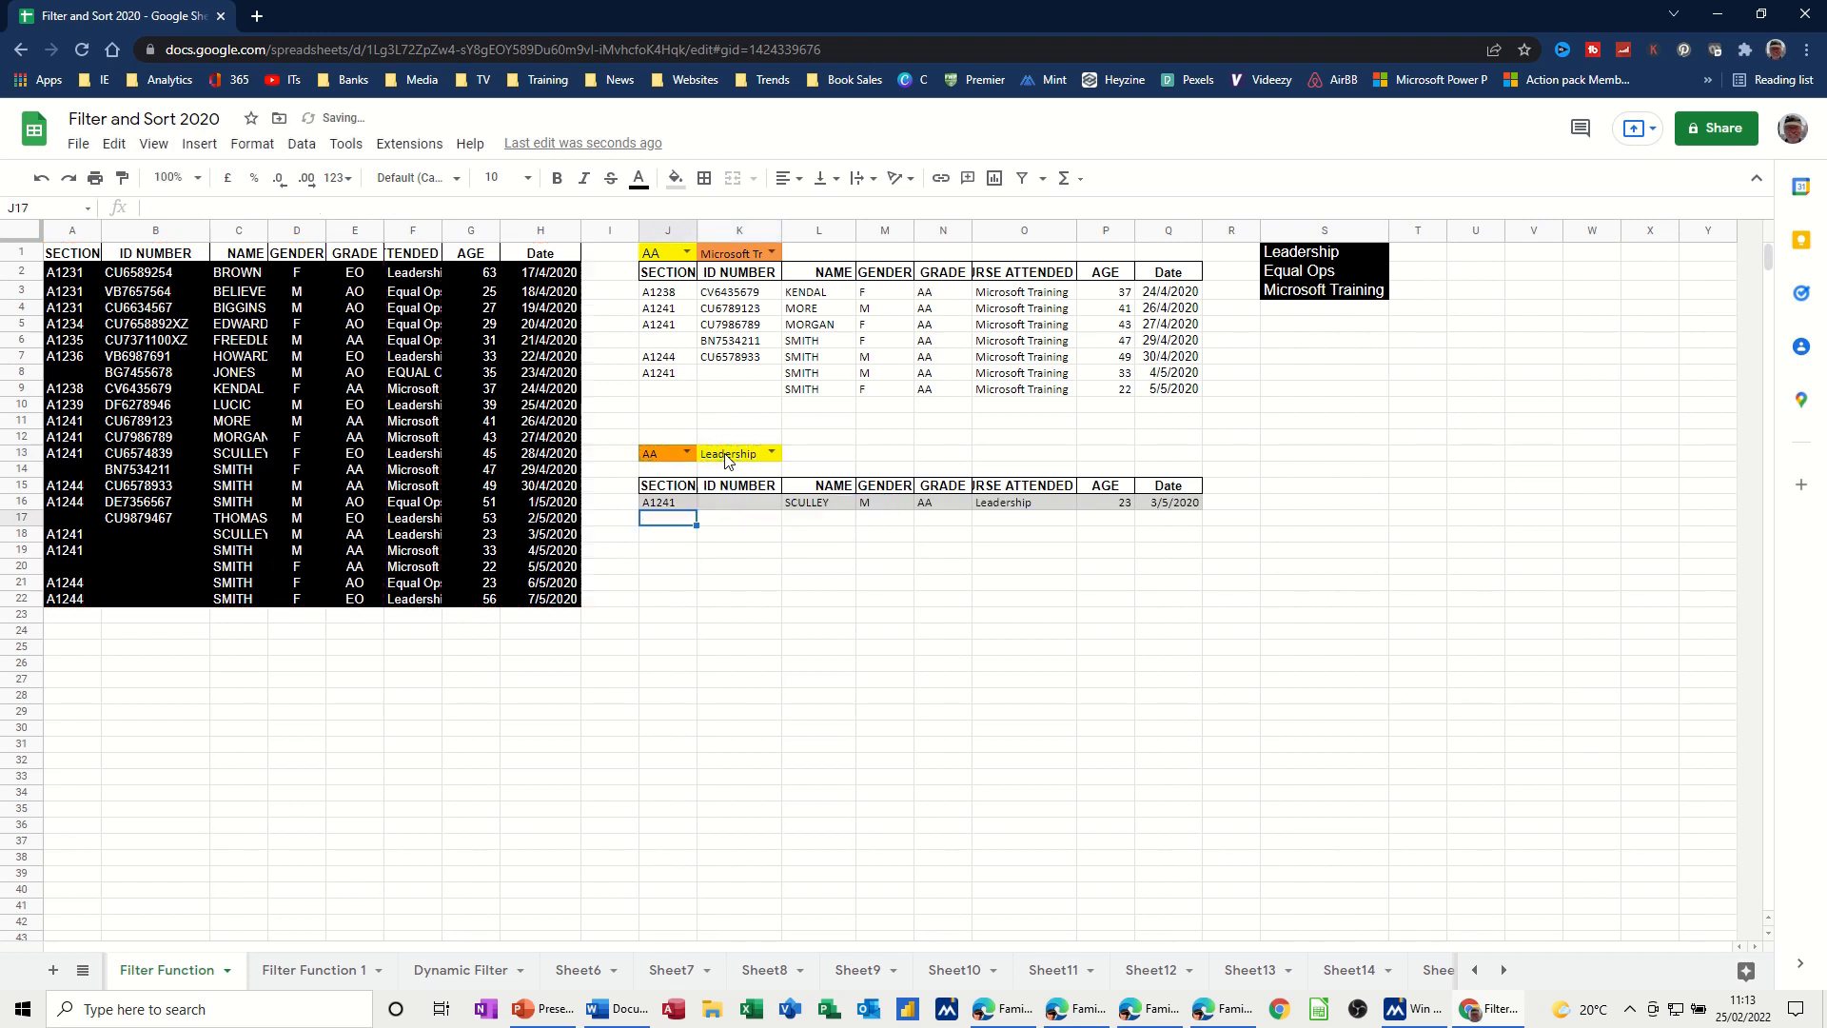
- Test both drop-downs by choosing Equal Ops in K13, AO in J13, Leadership in K13 and finally EO in J13
click(671, 456)
click(772, 454)
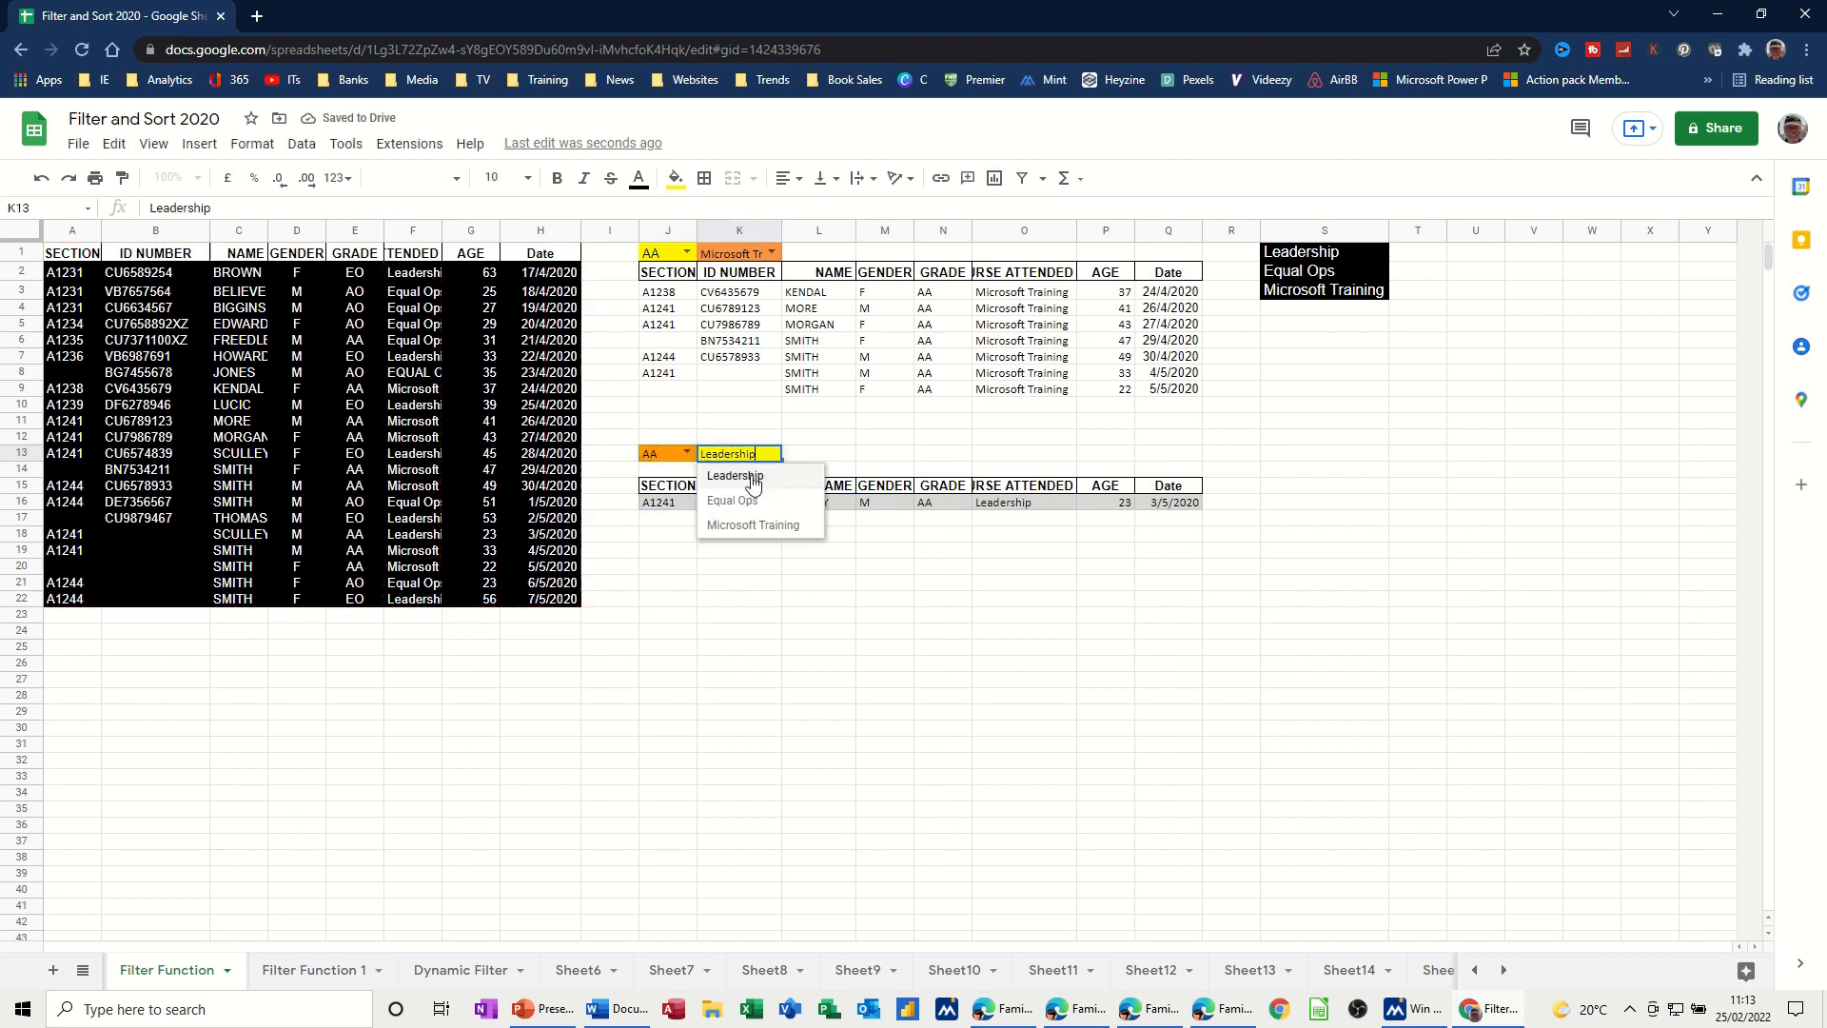
click(747, 504)
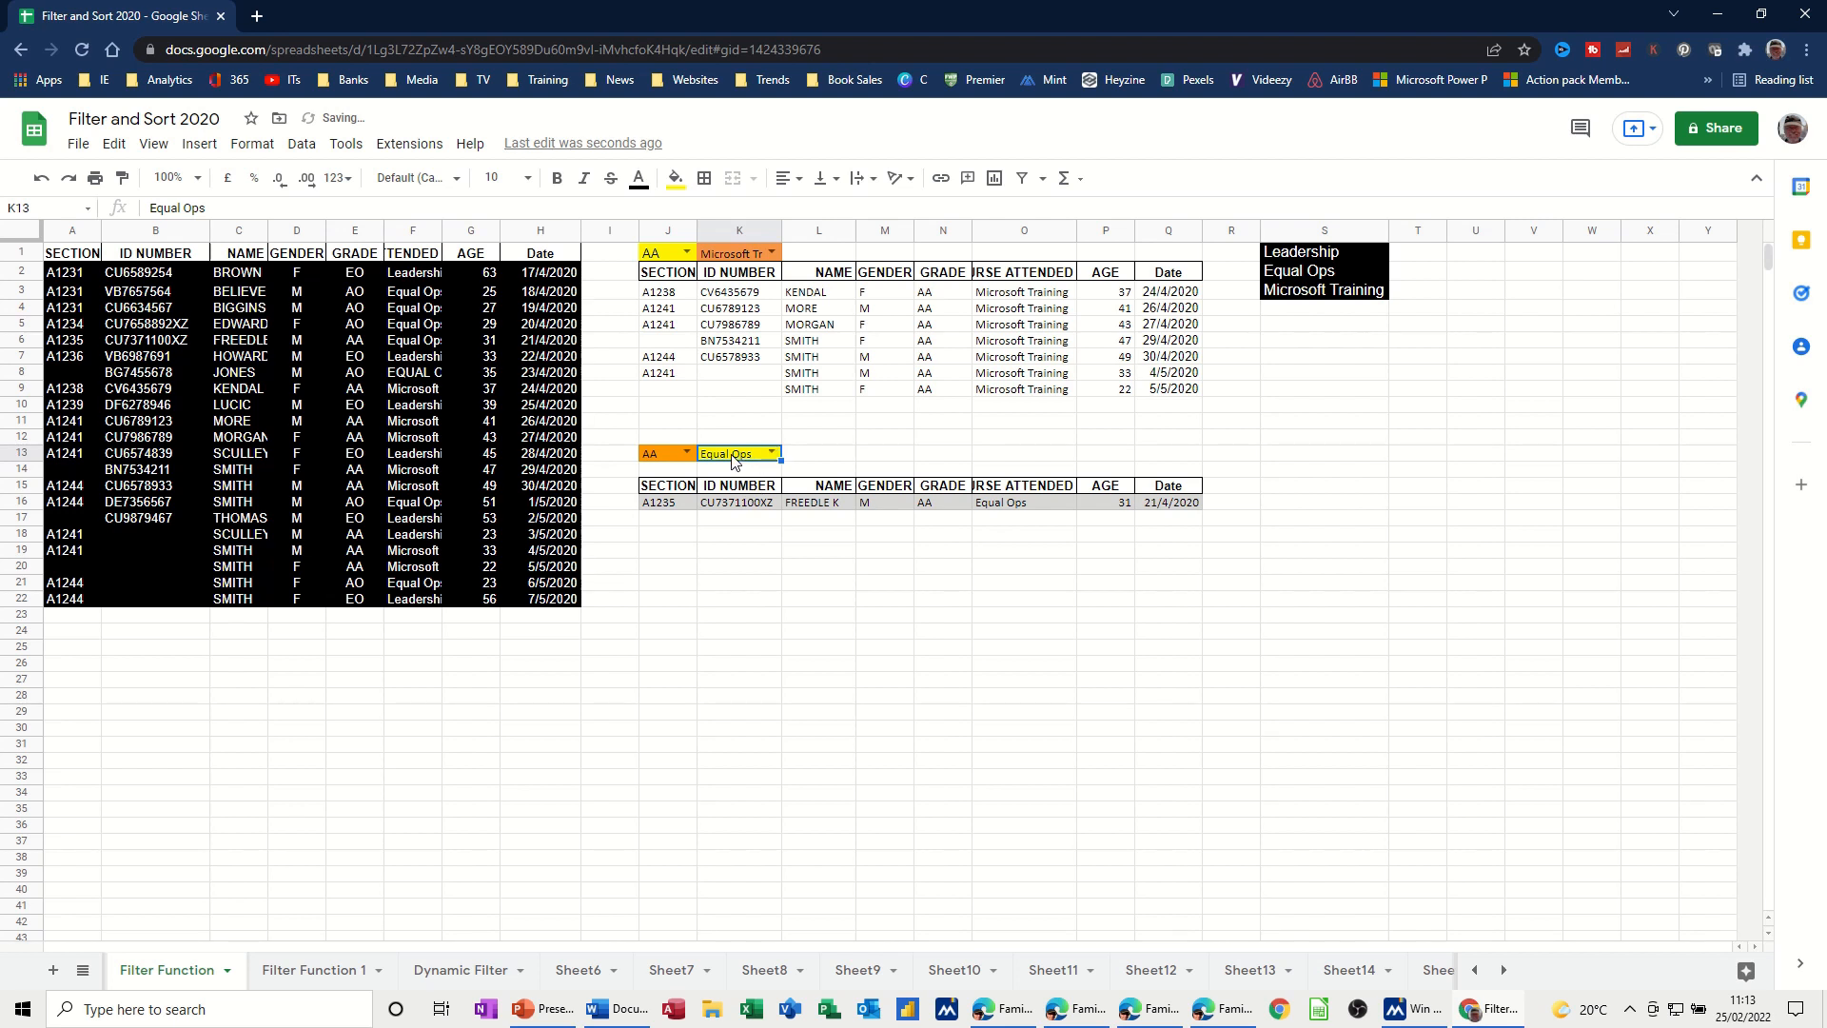
click(687, 454)
click(669, 486)
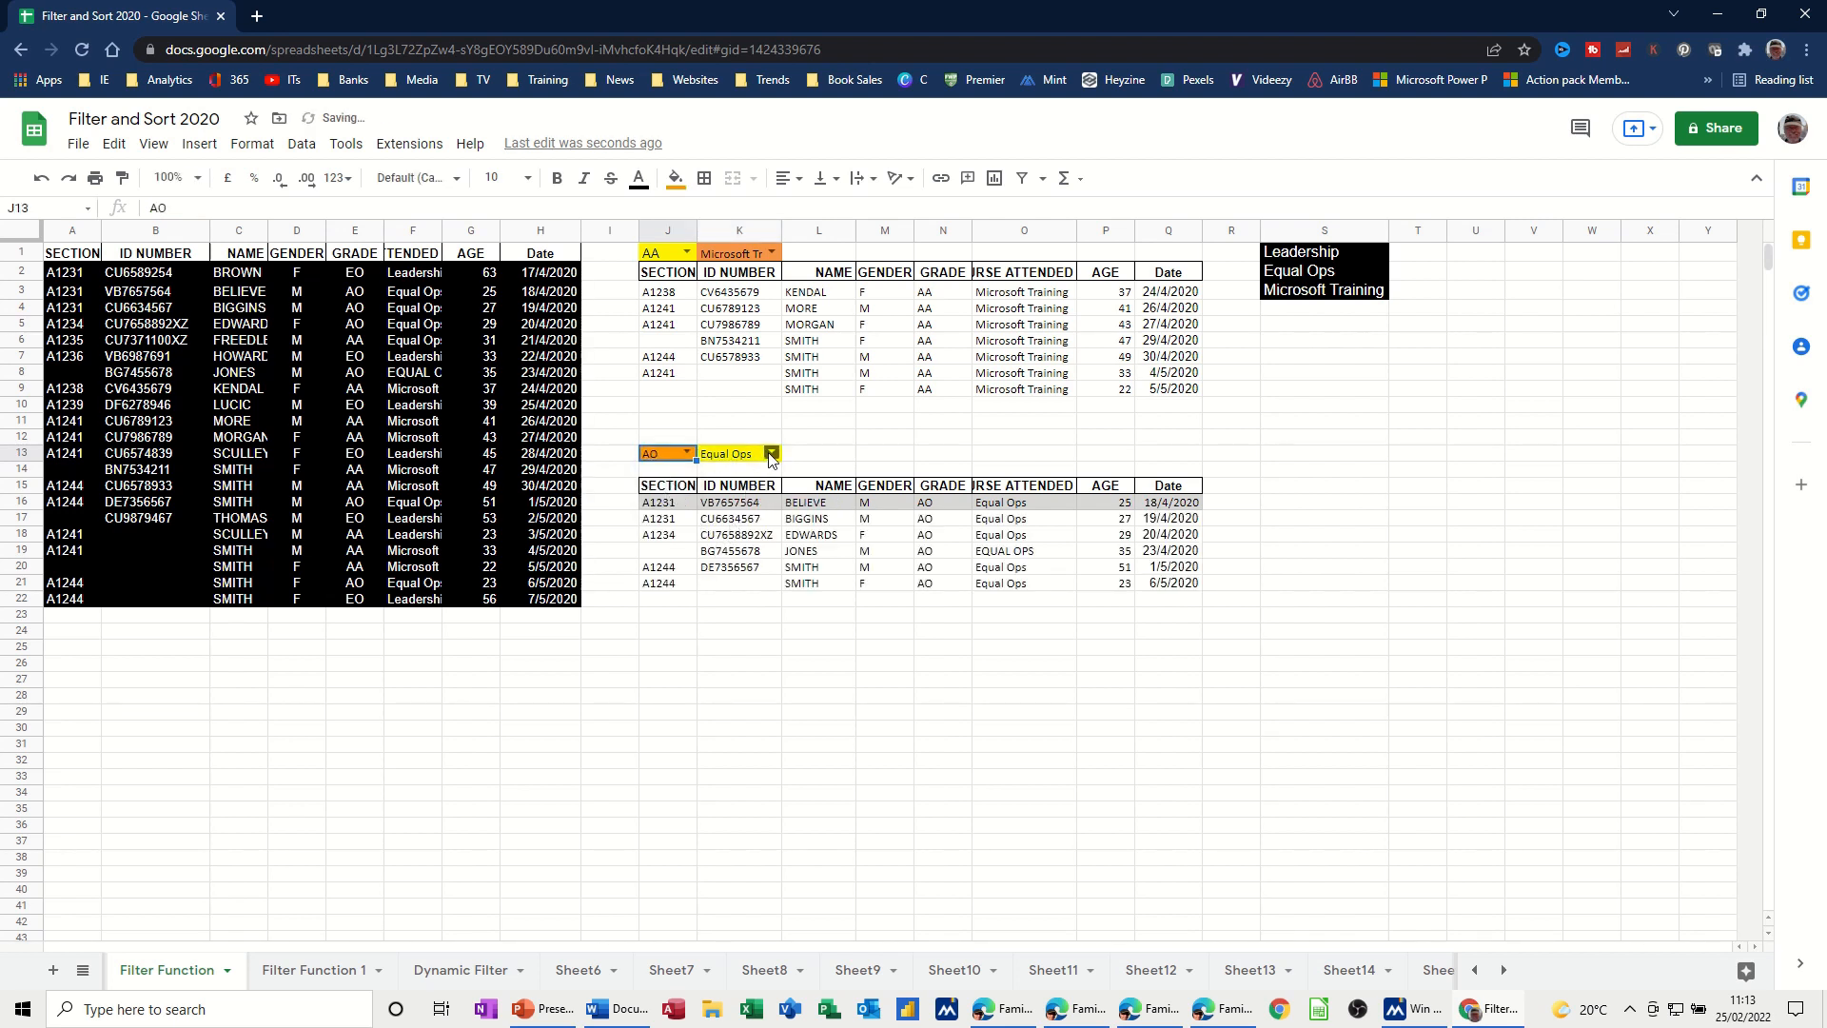
click(771, 454)
click(750, 482)
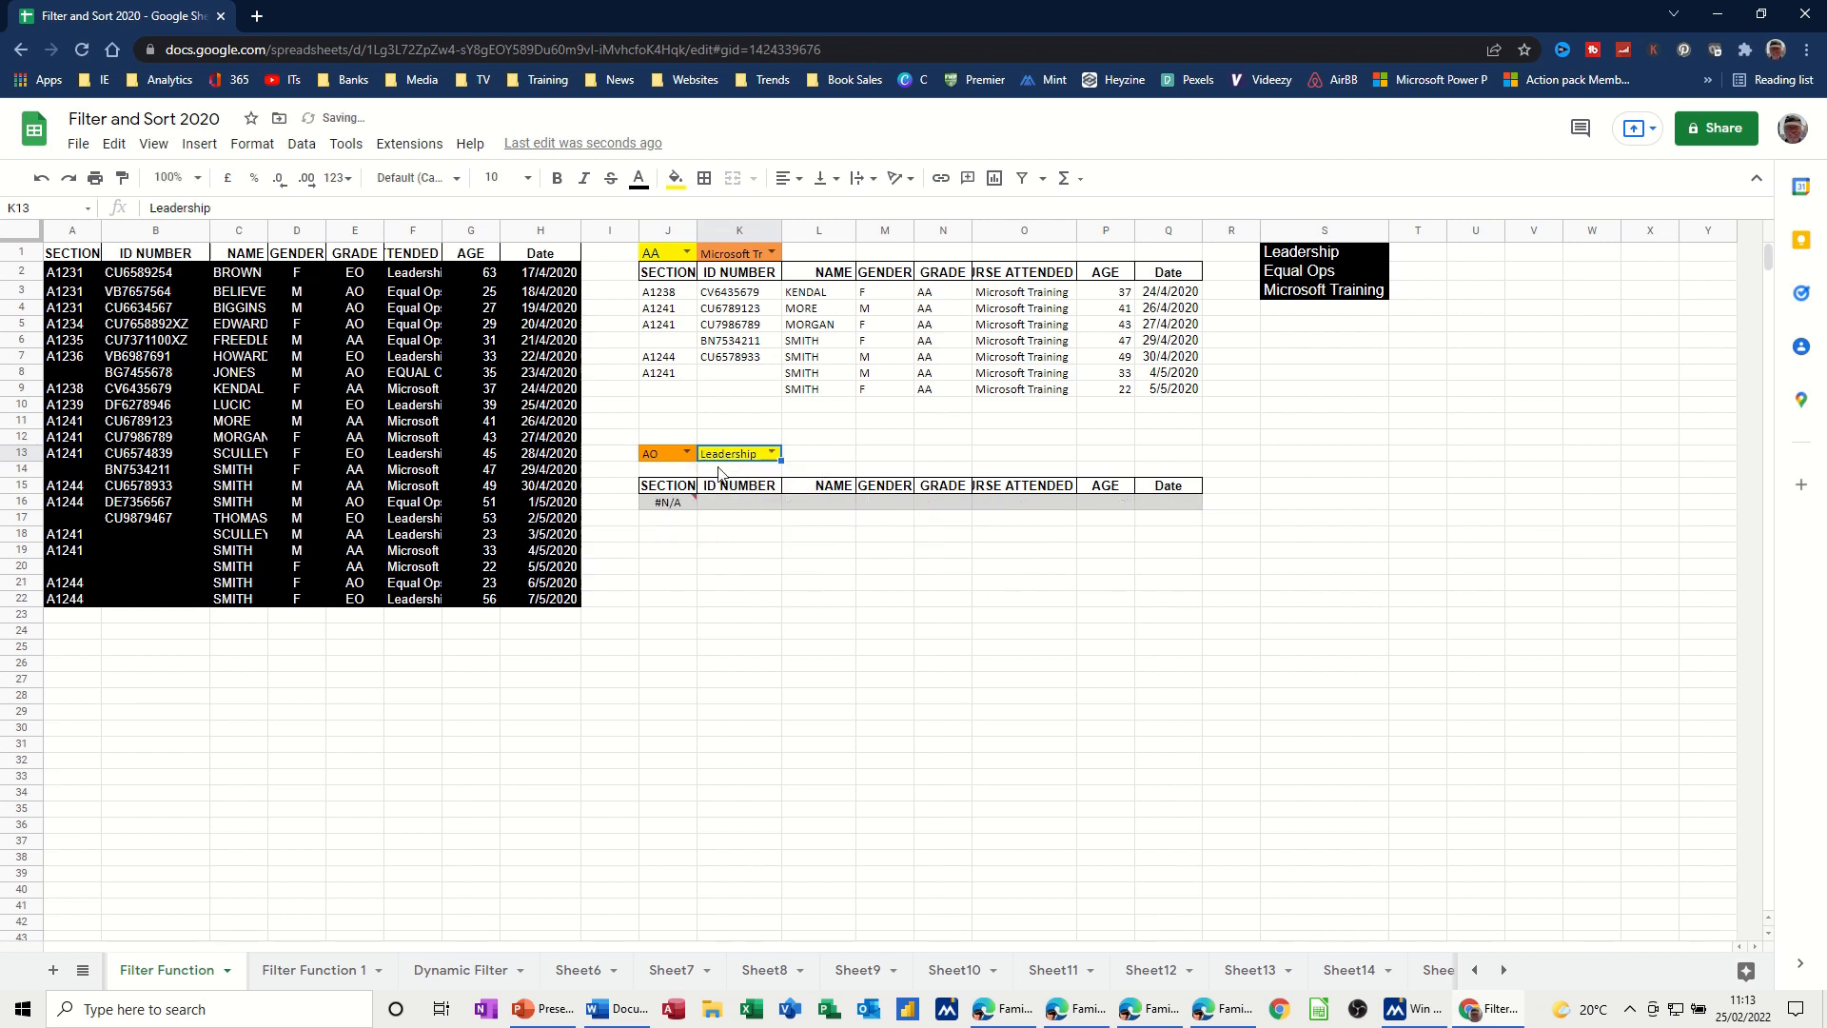
click(686, 454)
click(663, 504)
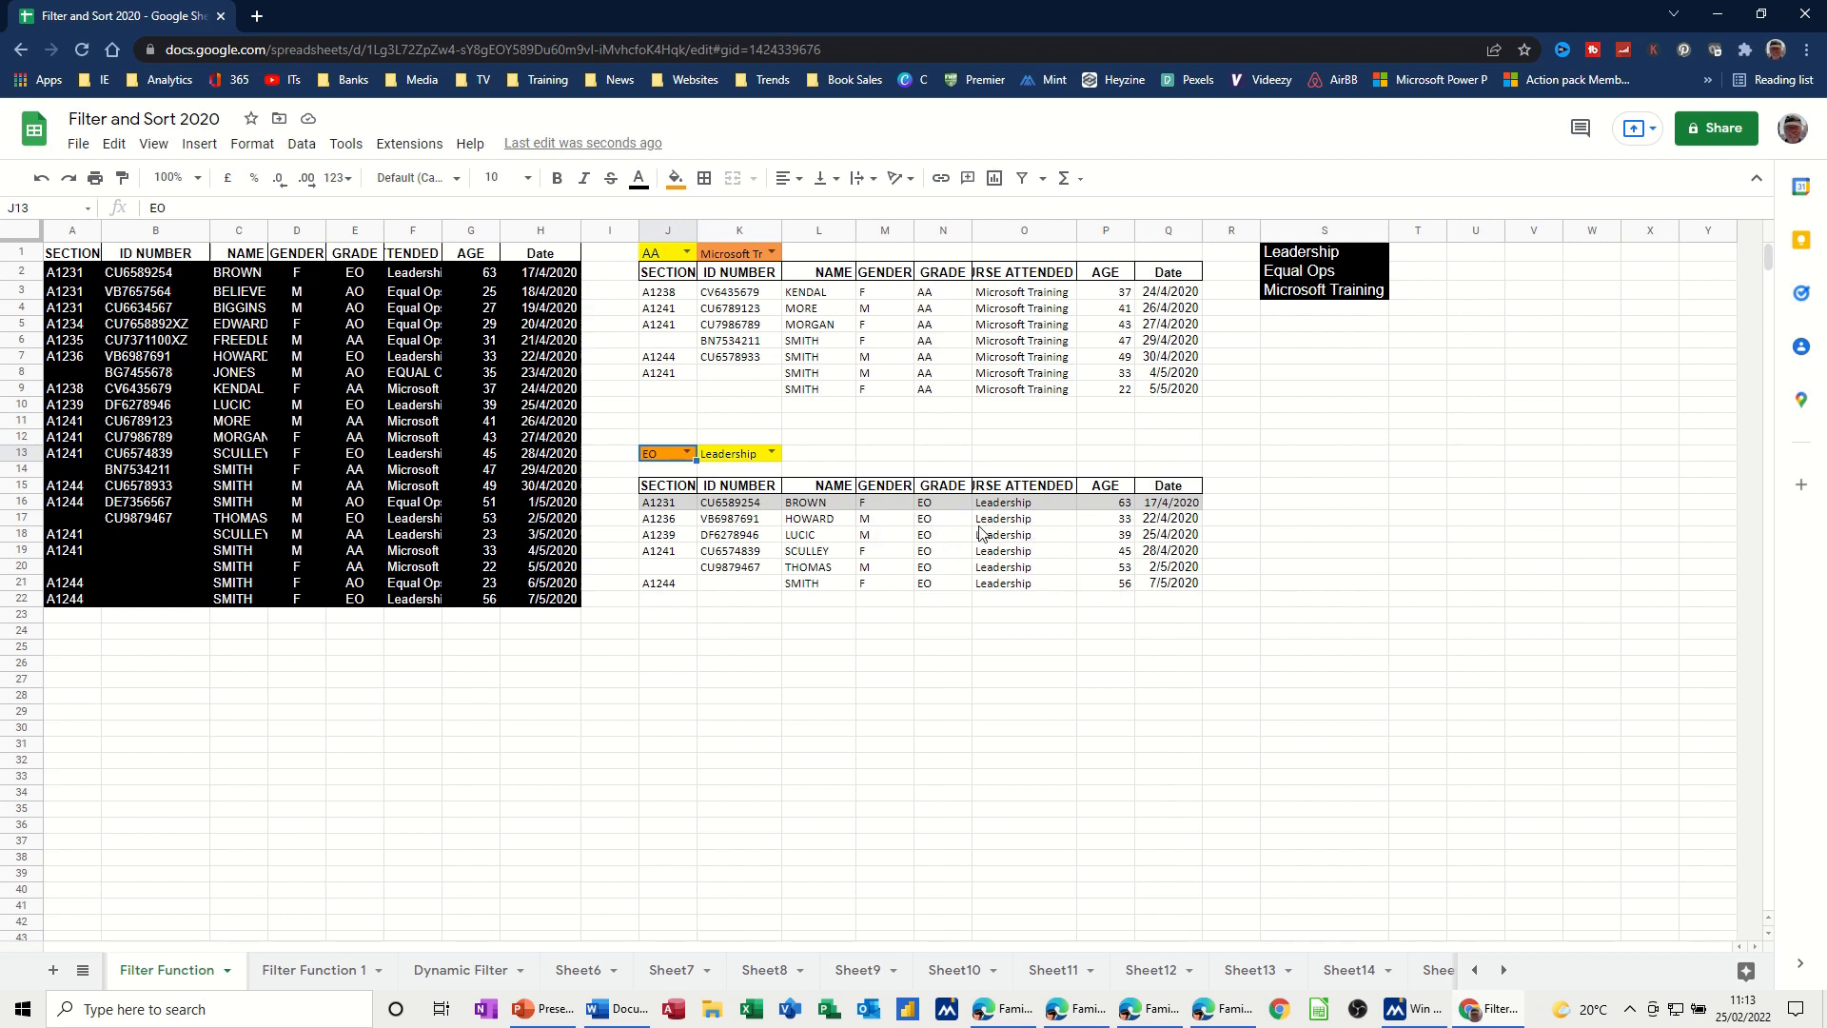
- On the Filter Function 1 sheet, try Afghanistan and Cyprus in E1, and check the named ranges of K1:K3 and L1:L5
click(314, 973)
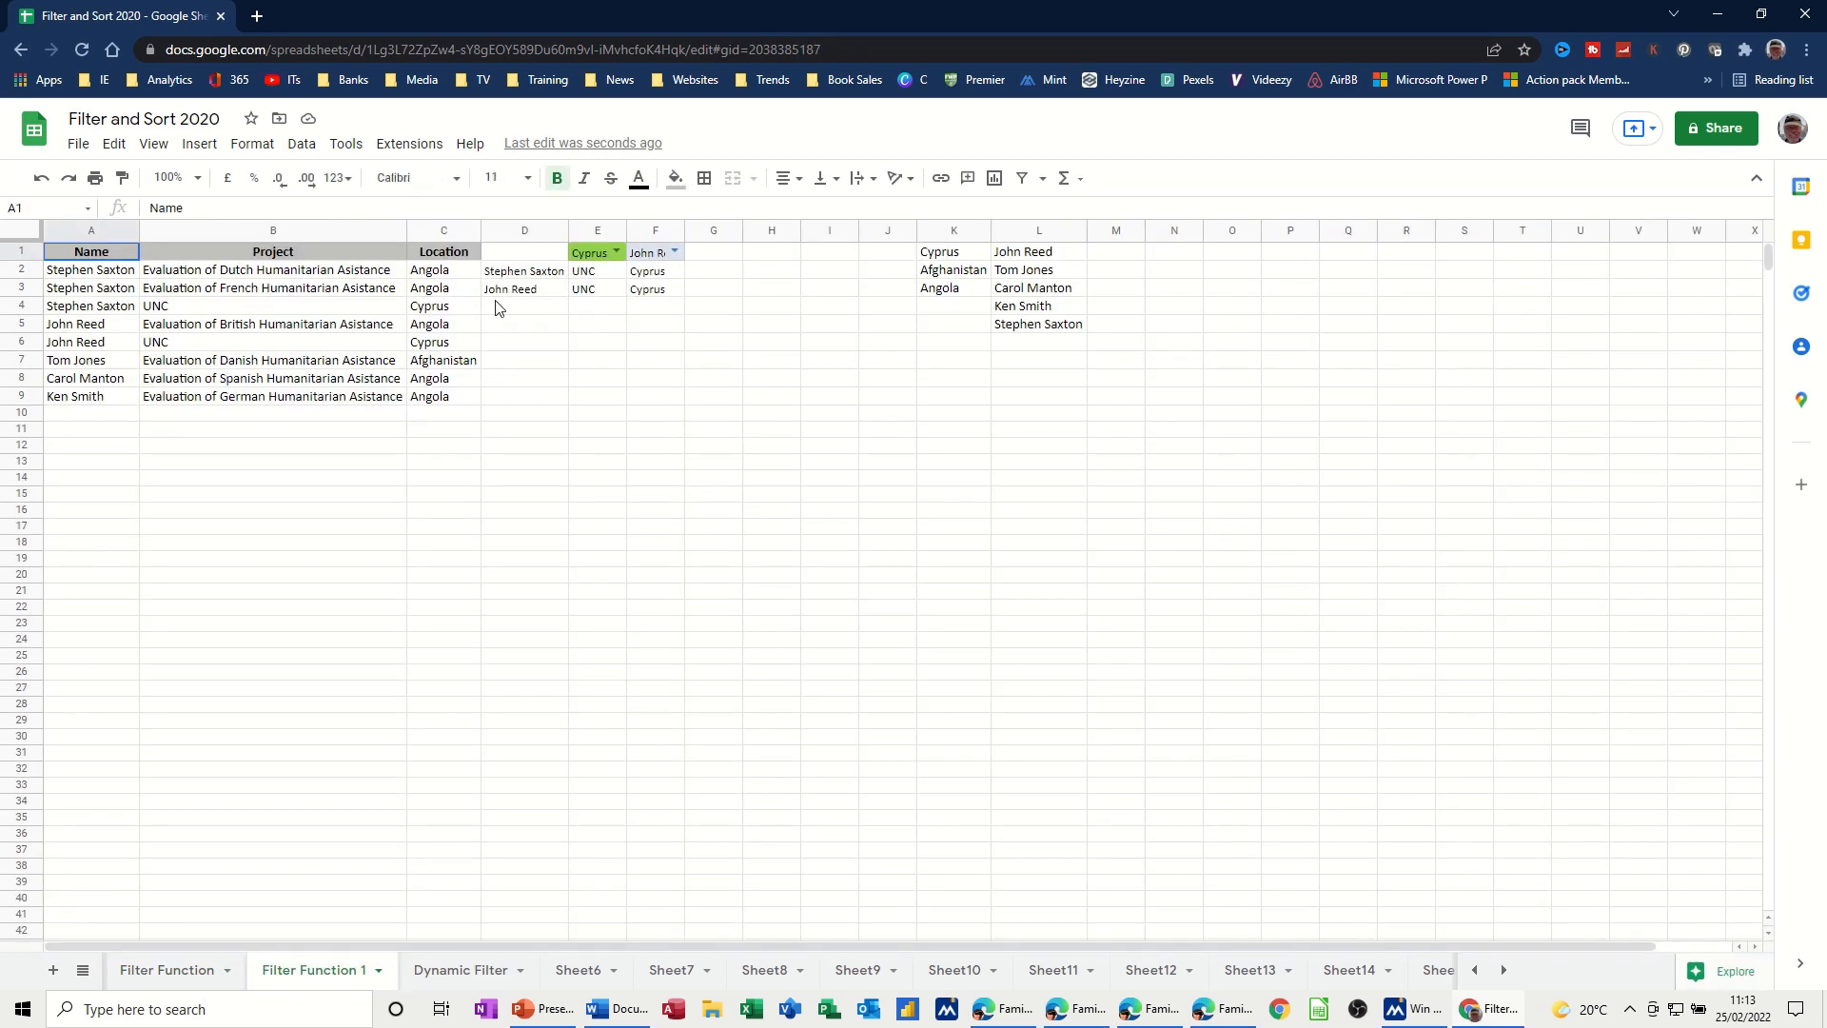
click(616, 251)
click(598, 299)
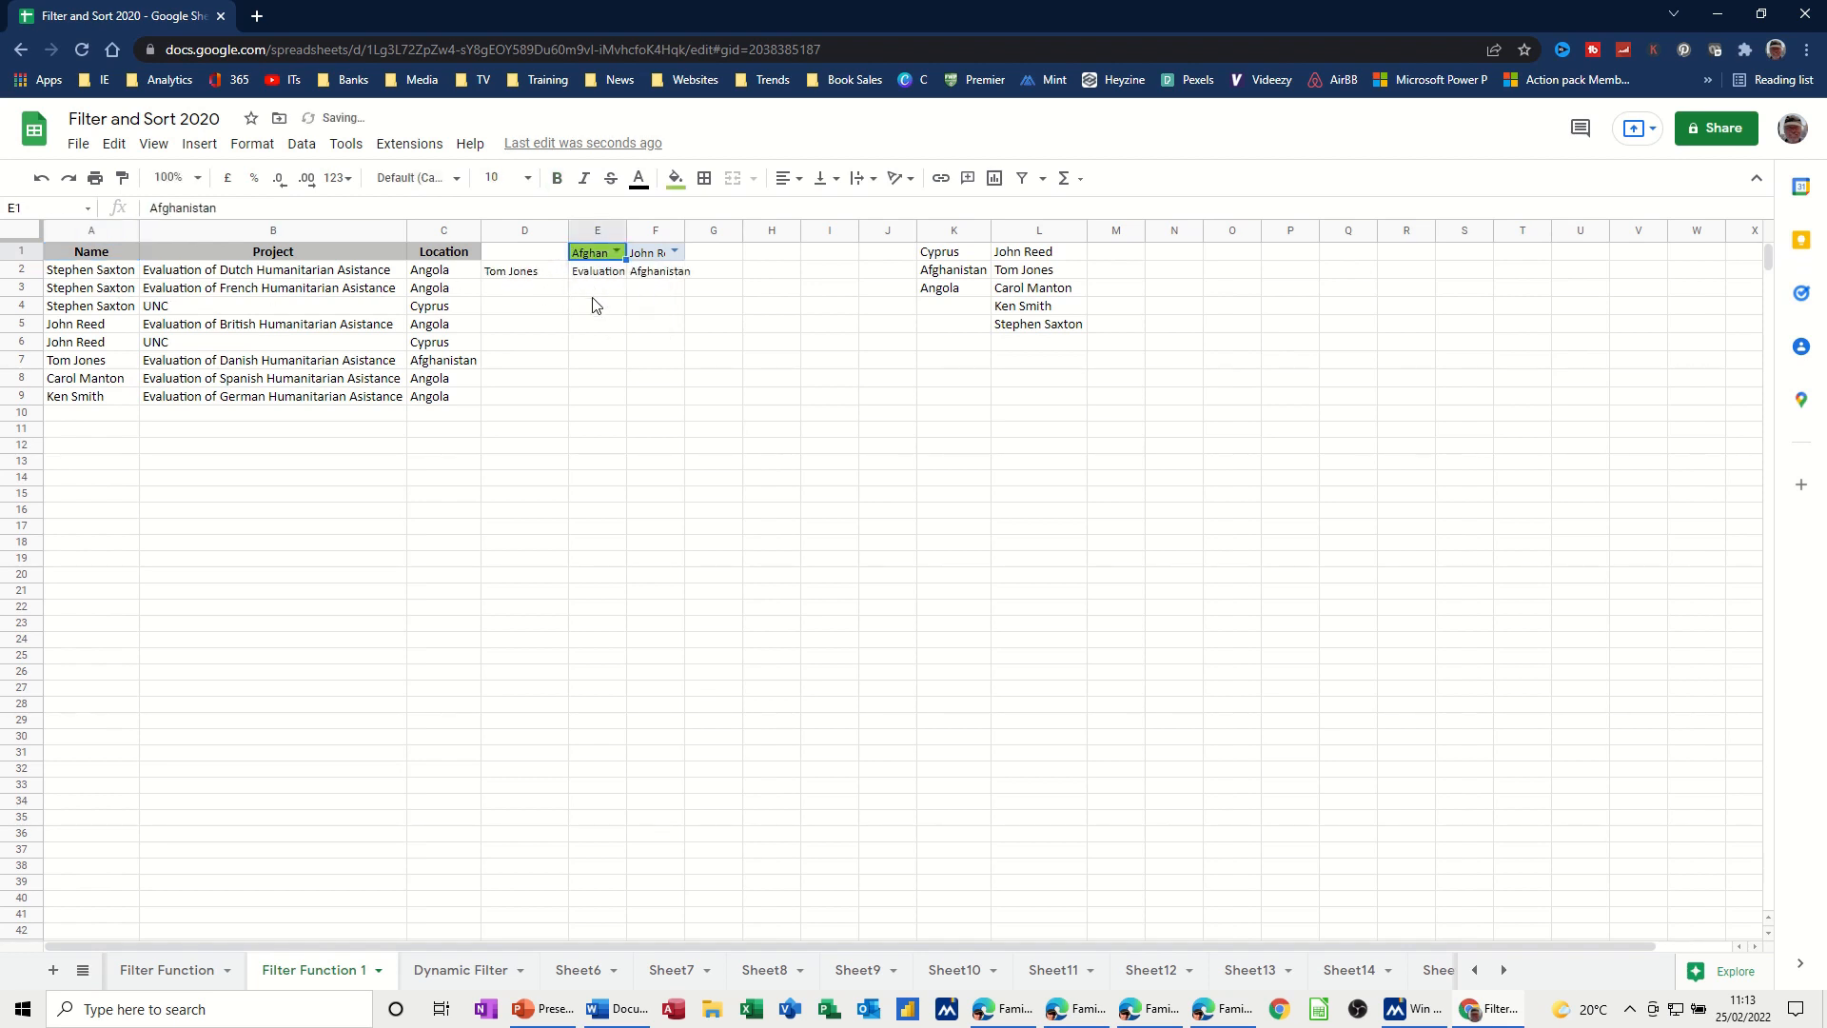
click(615, 253)
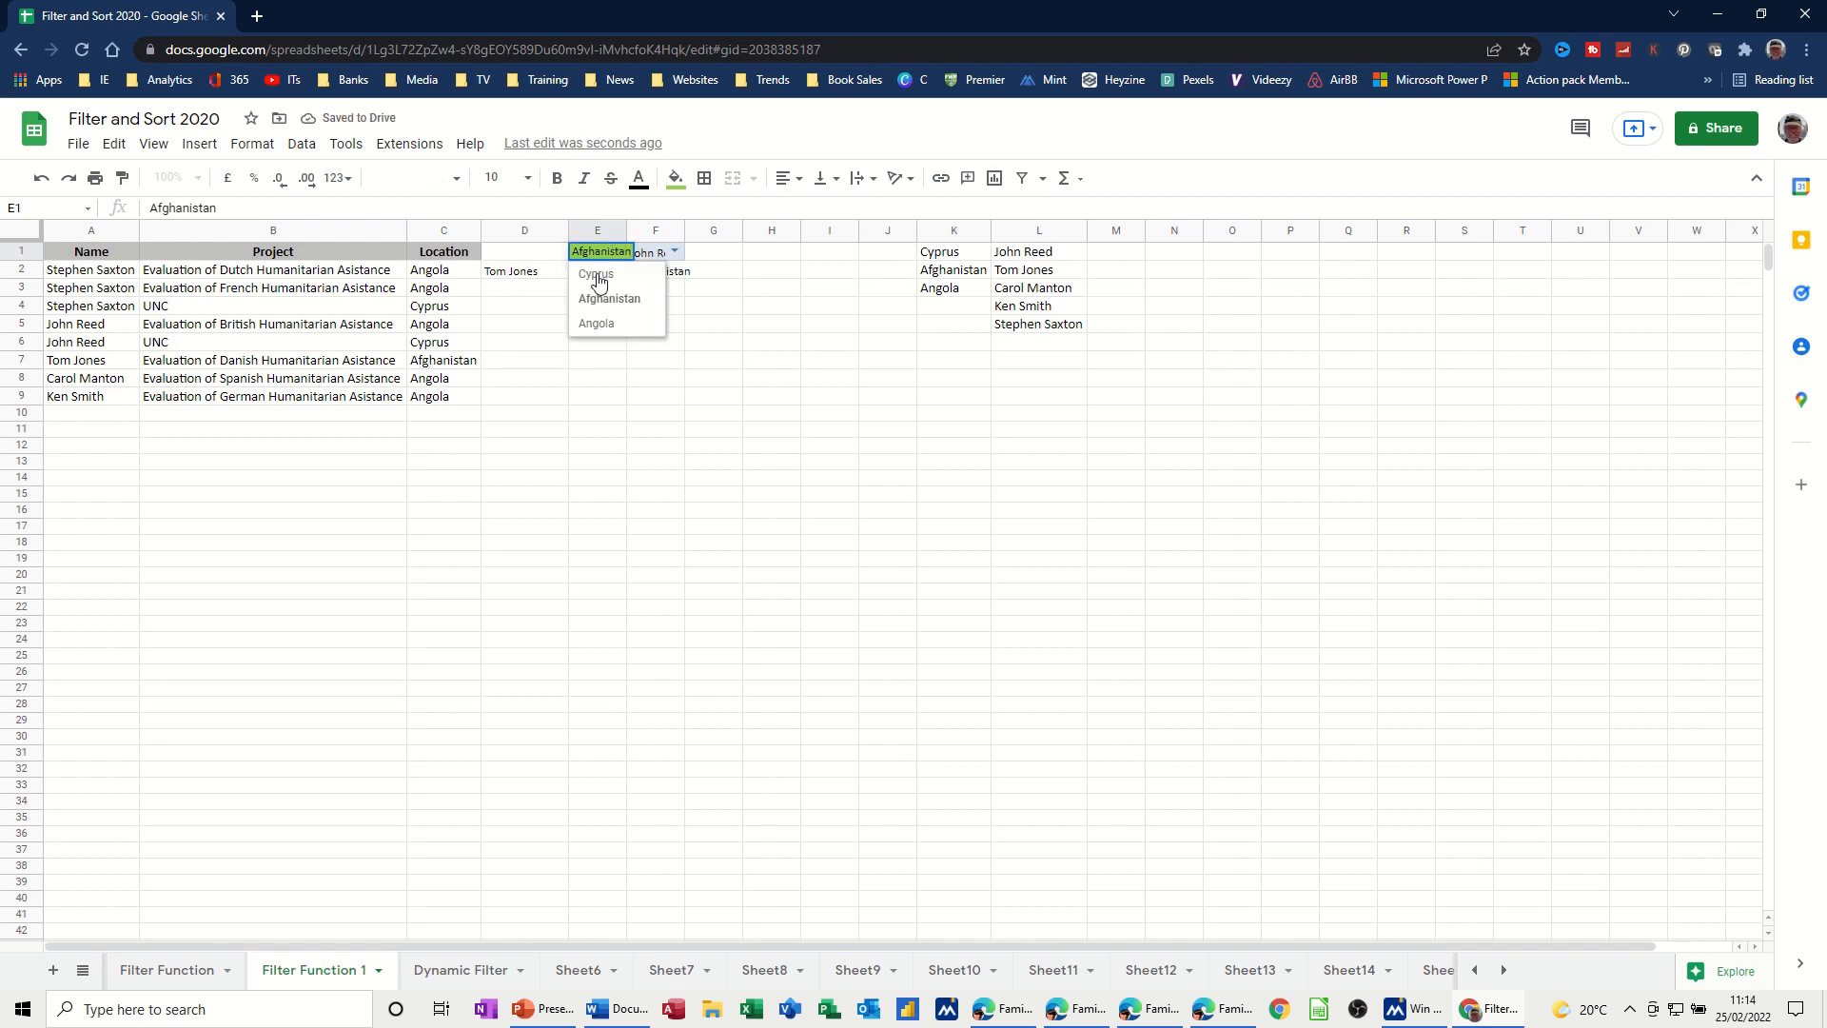
click(600, 277)
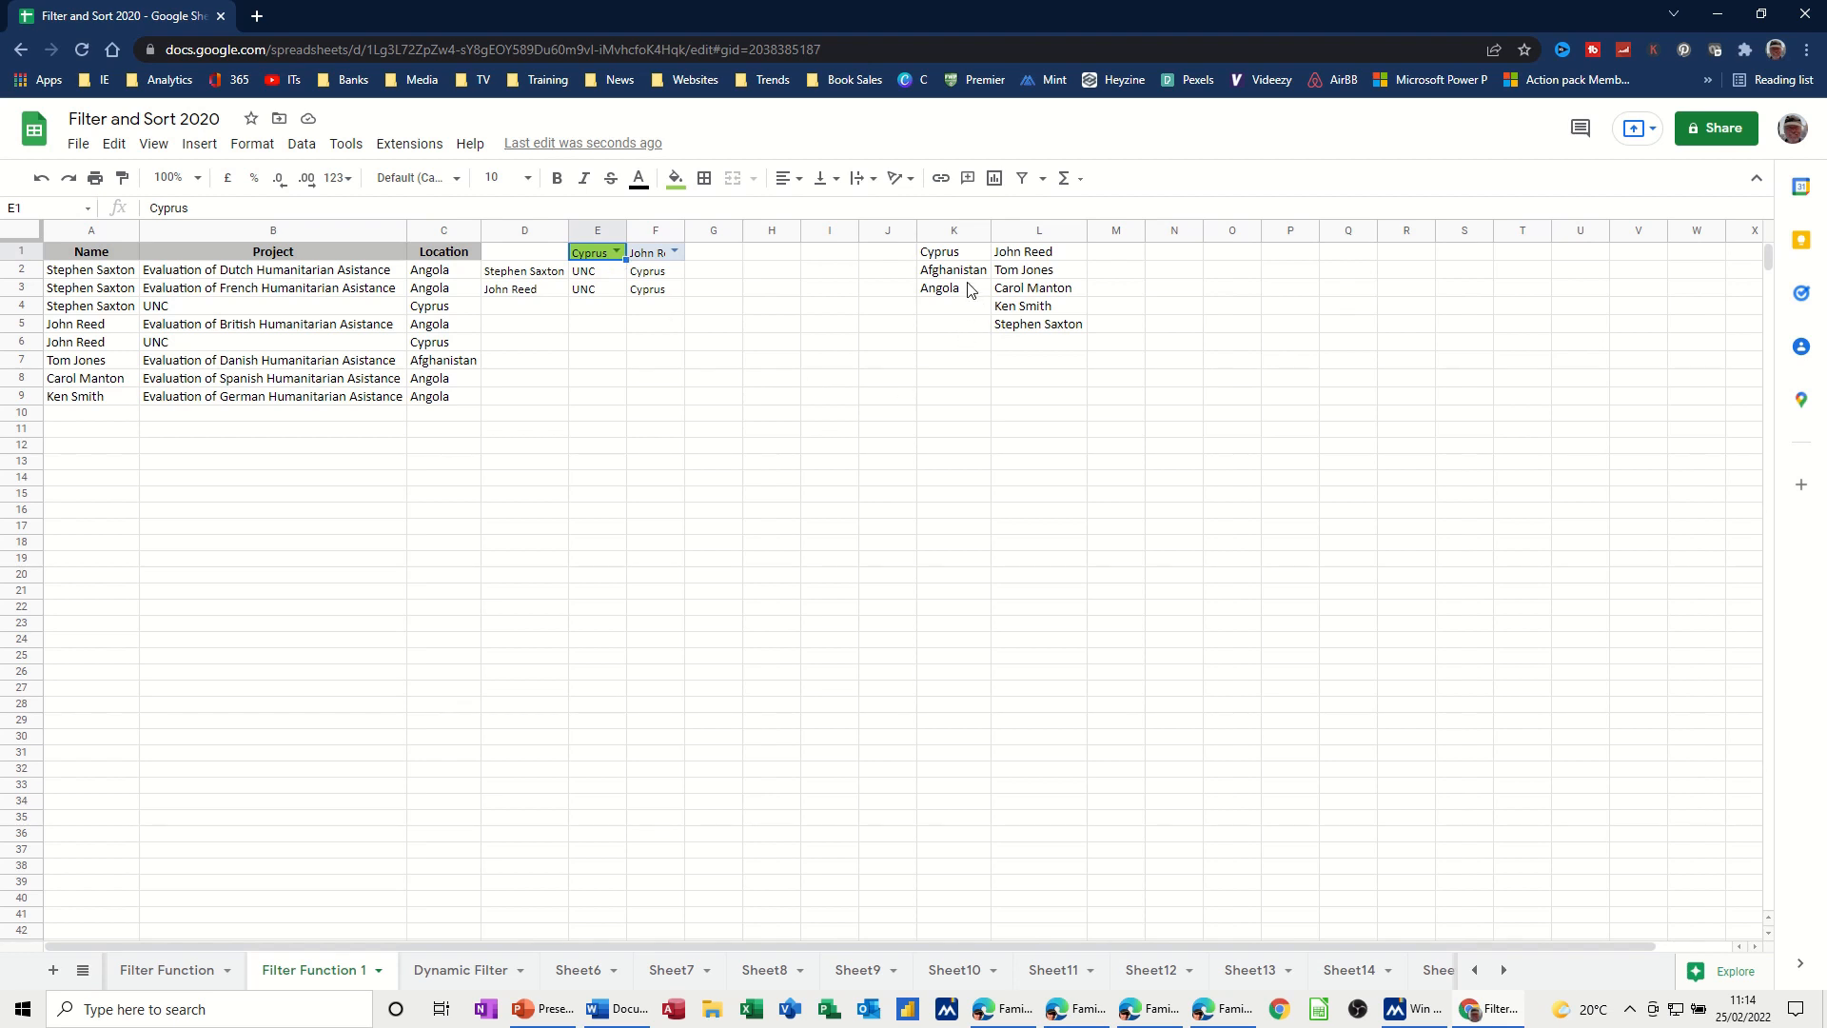
drag(939, 251, 947, 290)
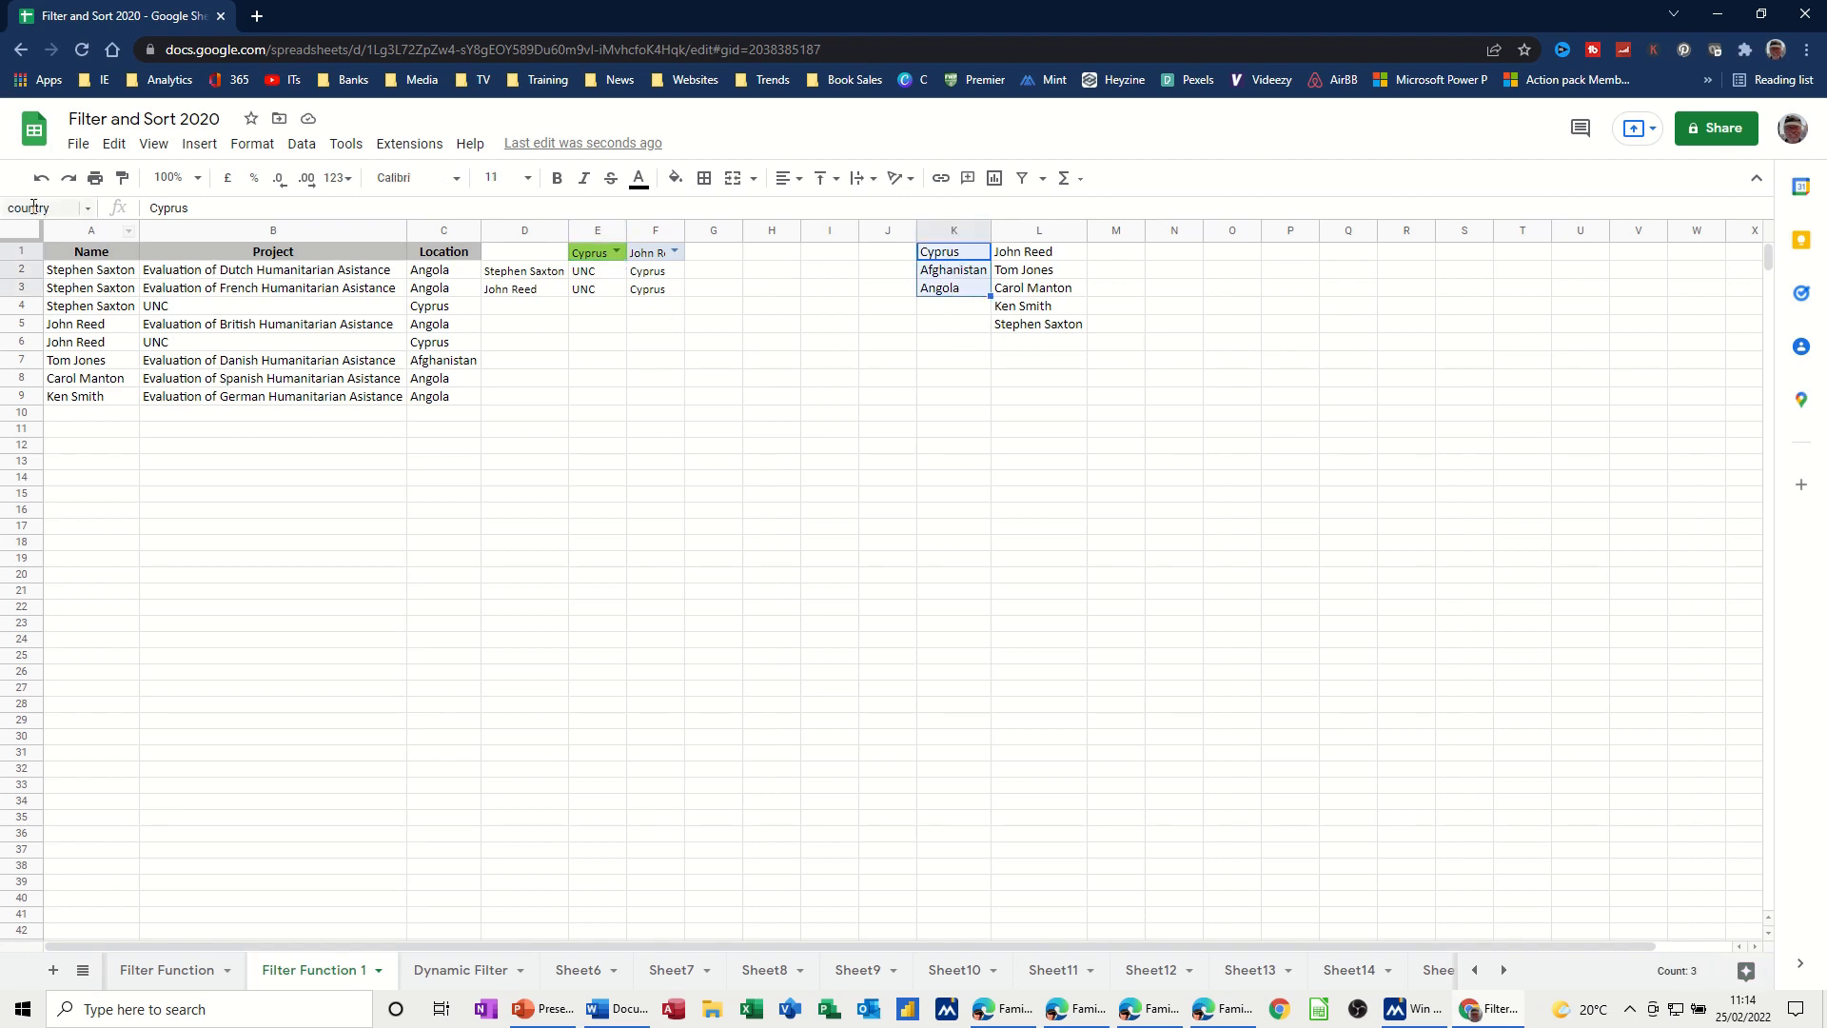
drag(1024, 255, 1036, 327)
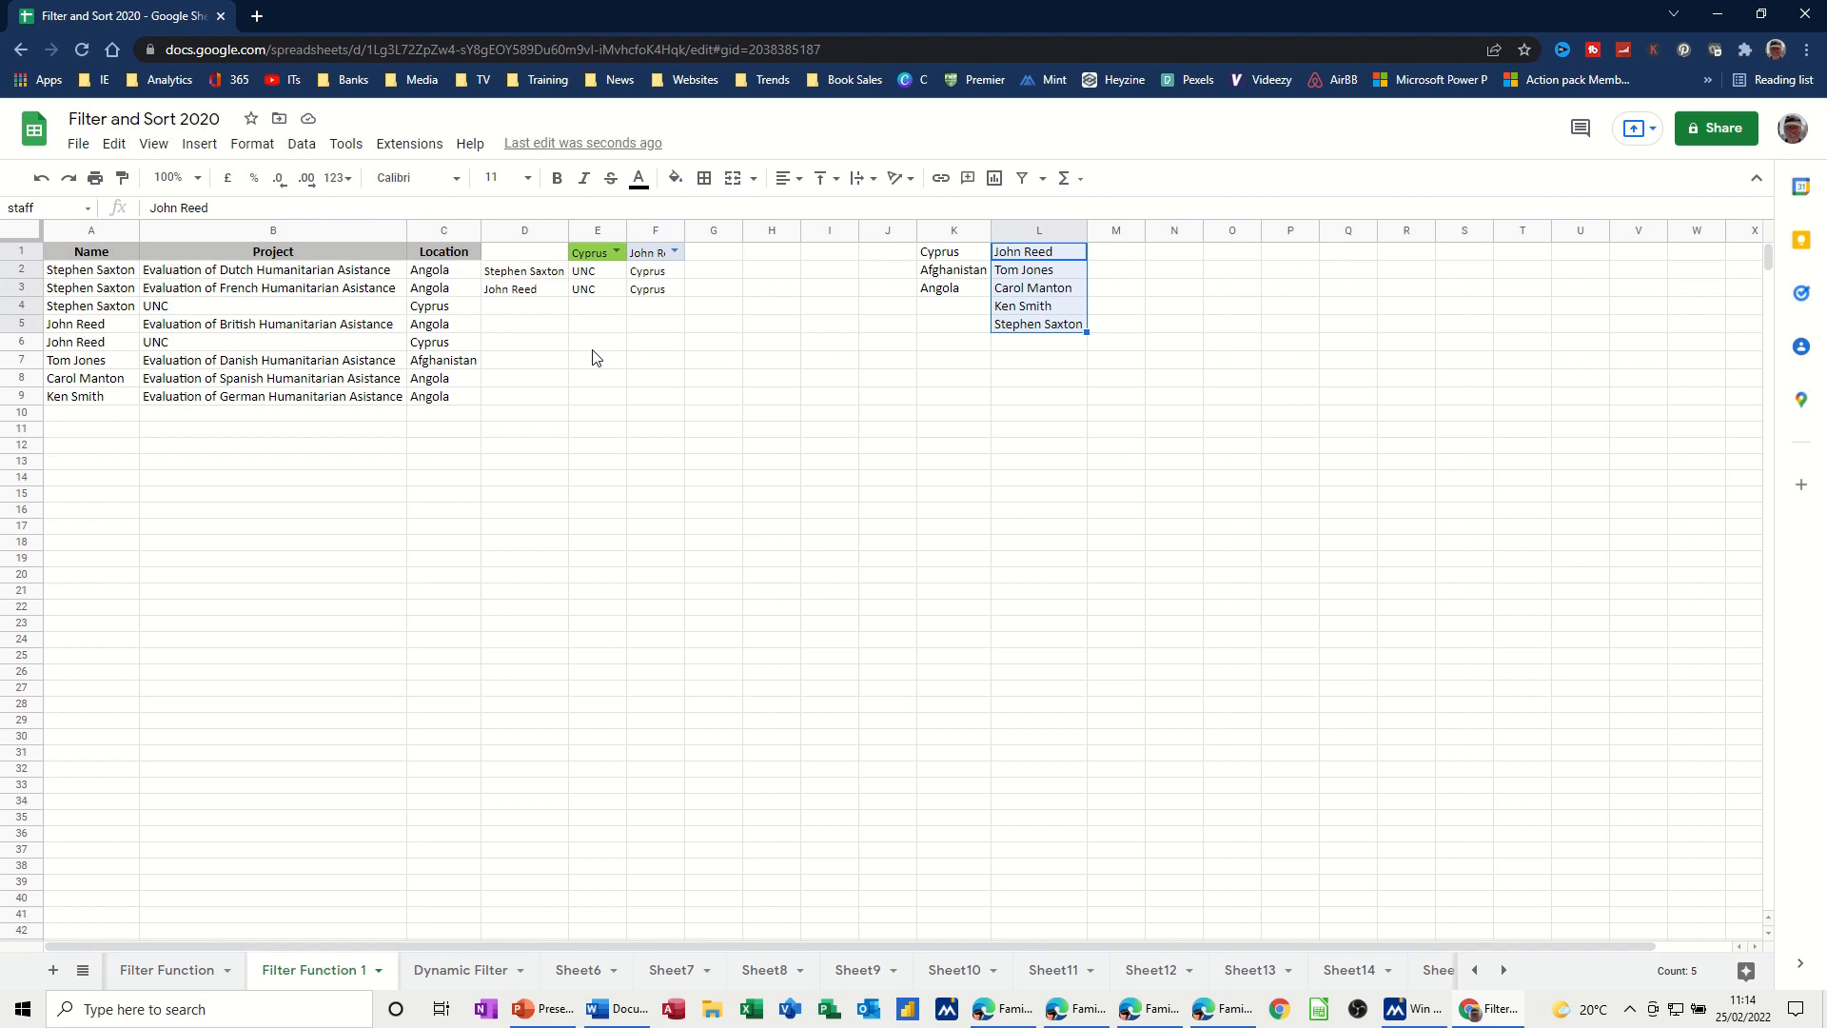
- Fill cell E10 with green and cell F10 with grey
click(585, 419)
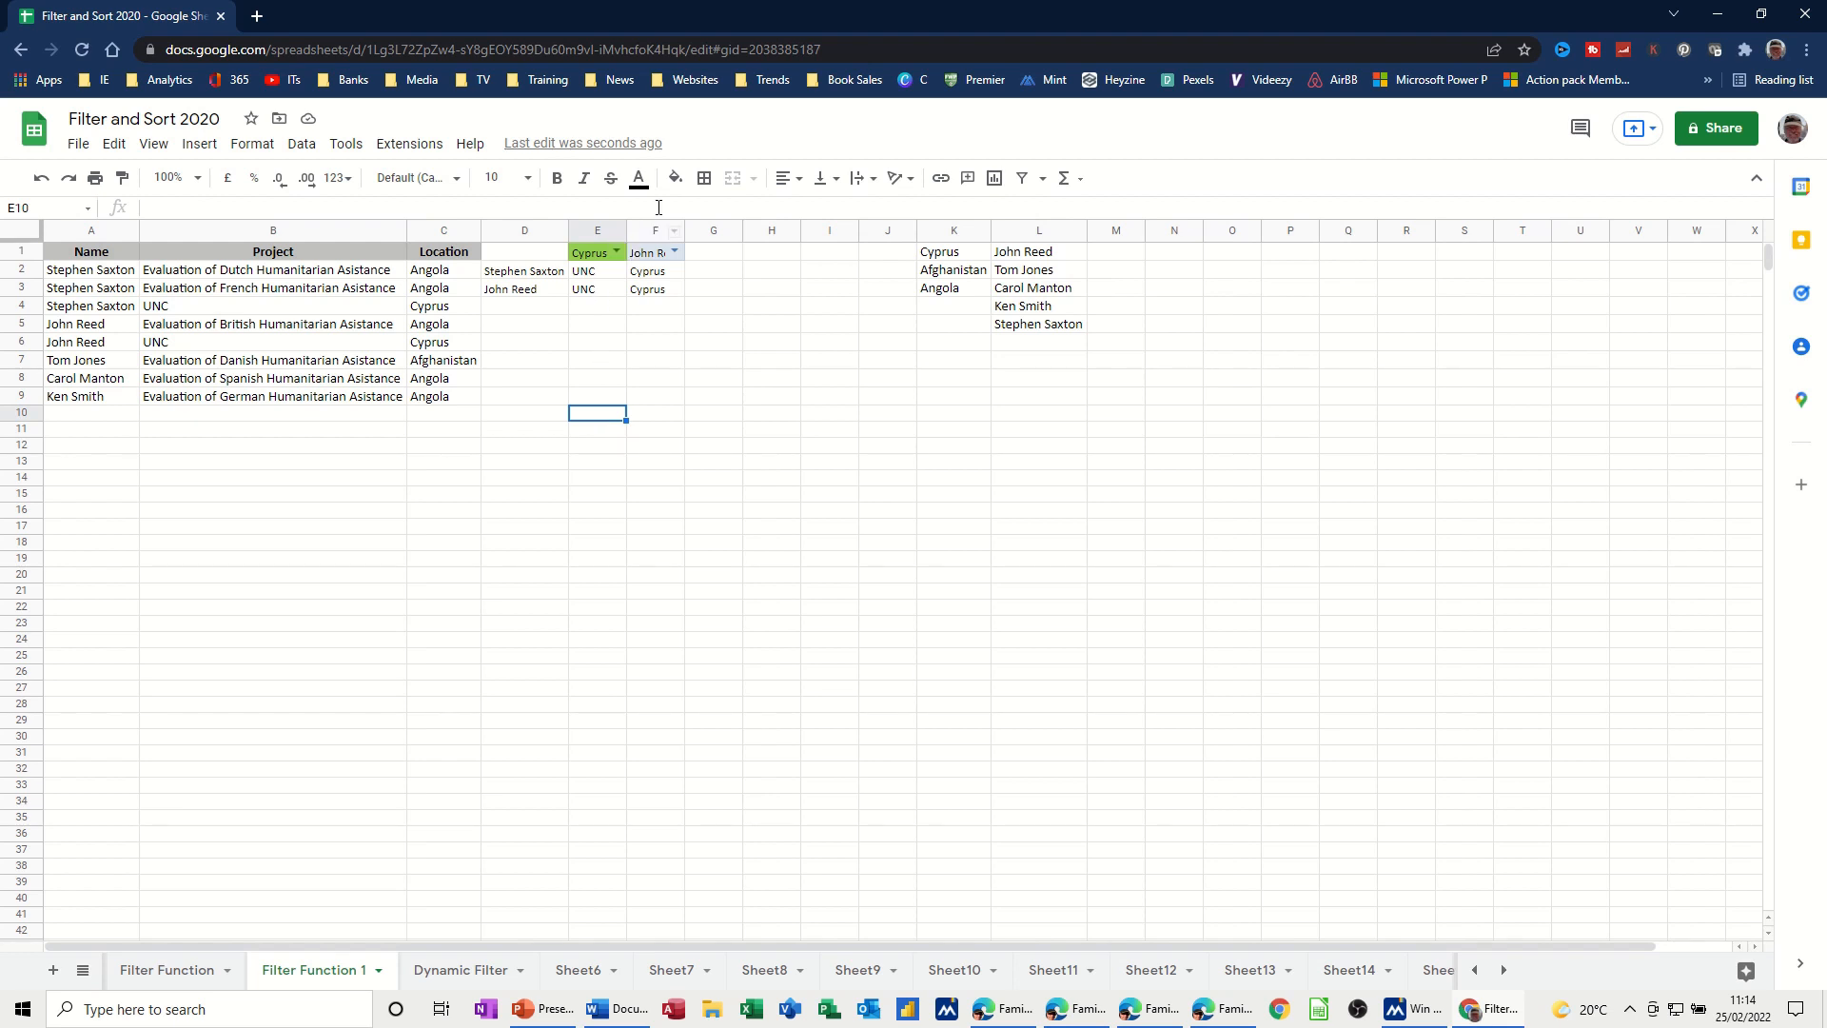
click(675, 178)
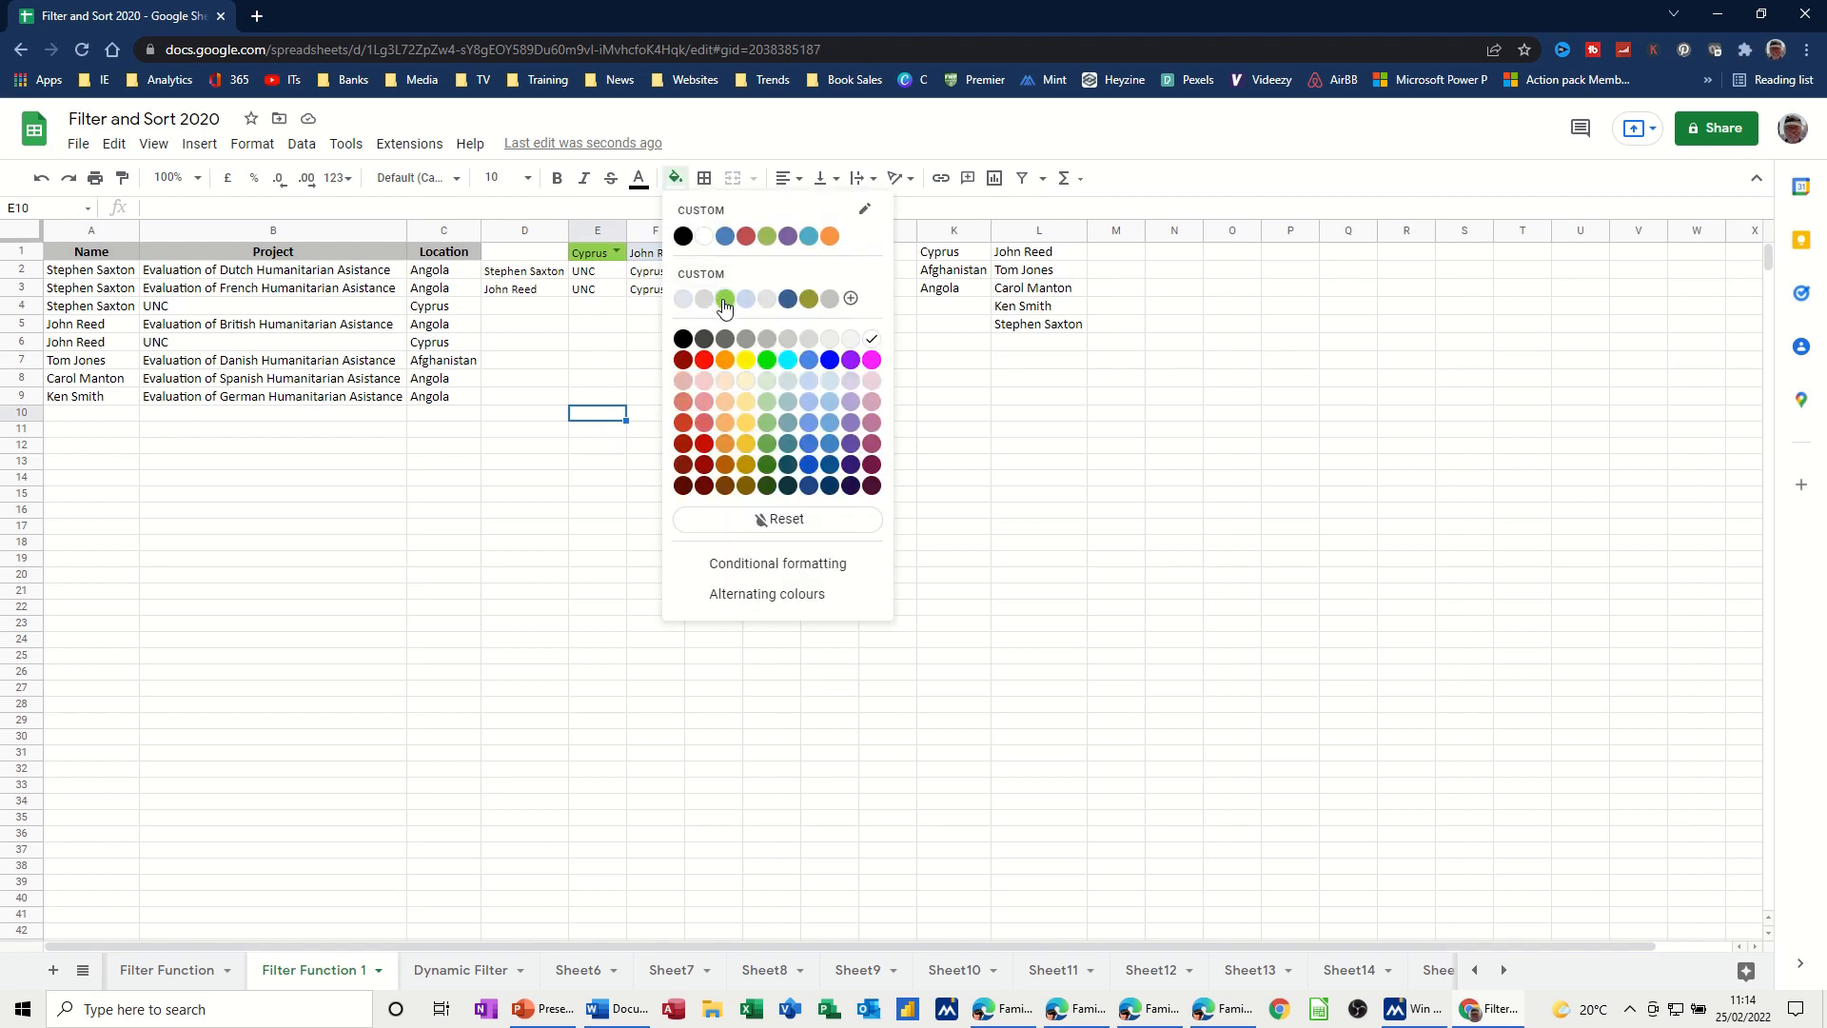
click(724, 298)
click(647, 418)
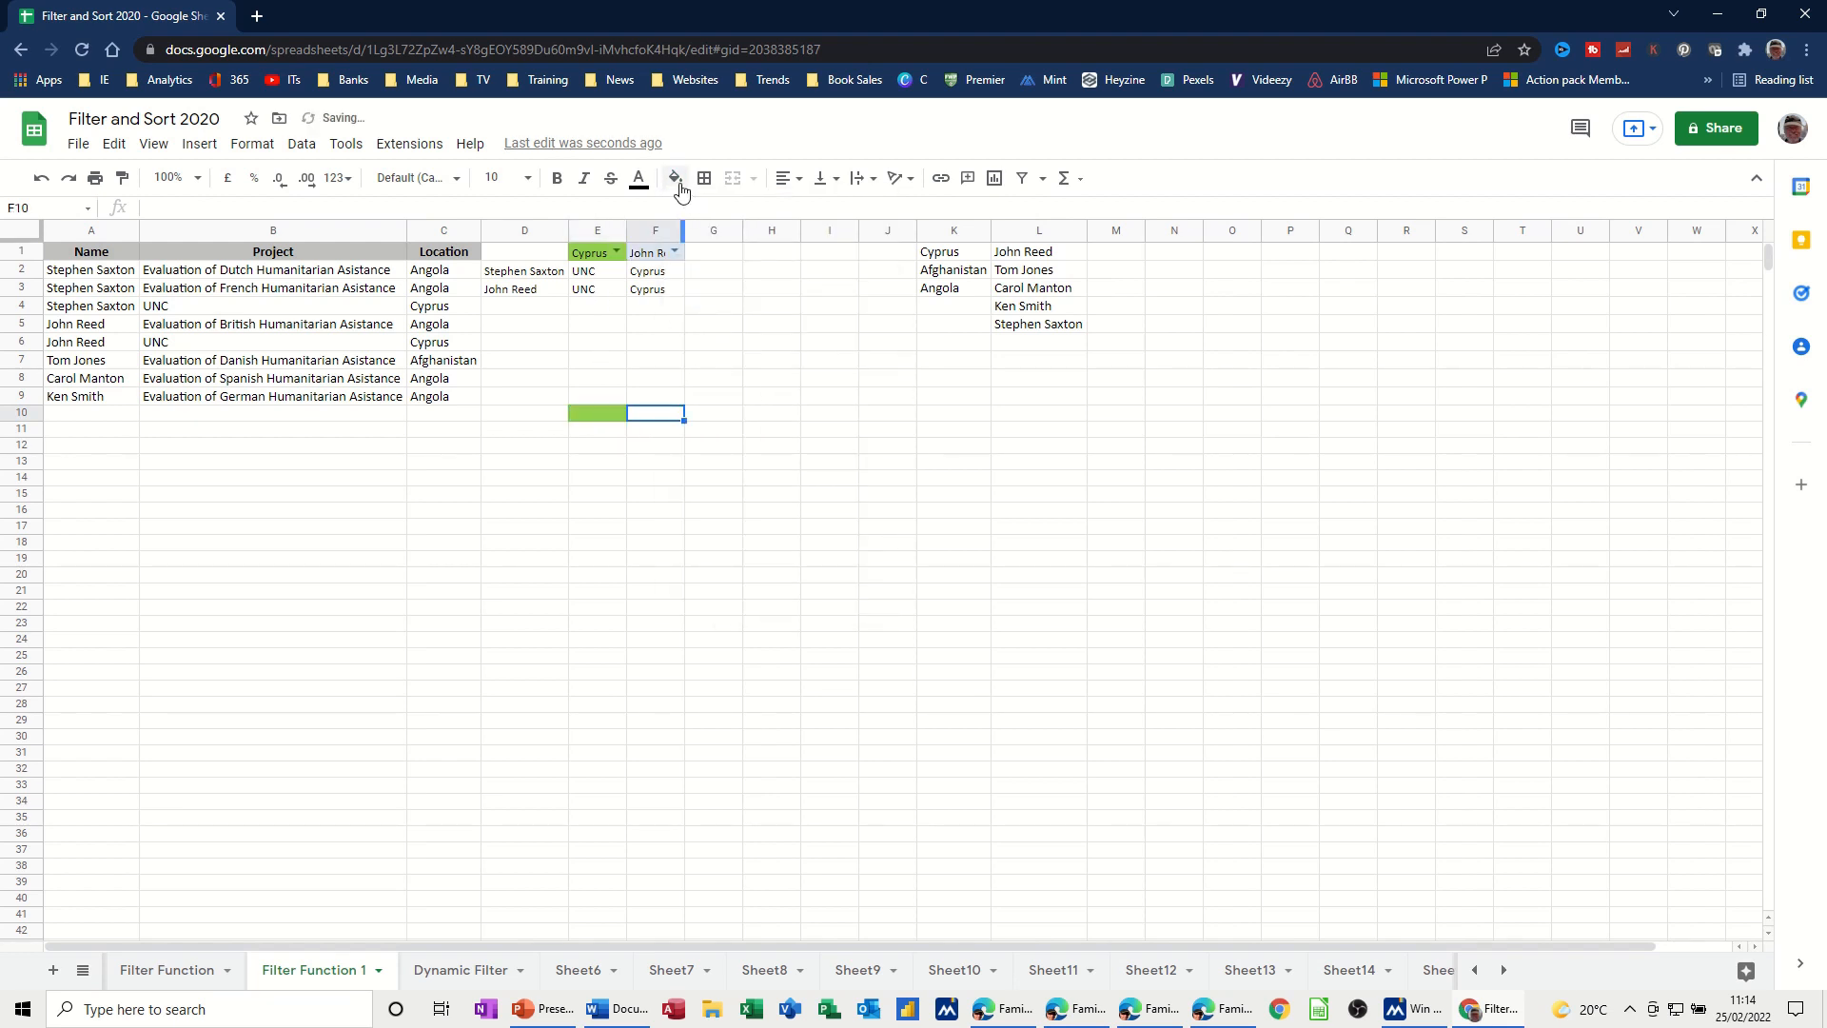
click(675, 178)
click(769, 347)
- Add a drop-down list to E10 using list-from-range validation with the source =country, and open it to check the choices
click(590, 422)
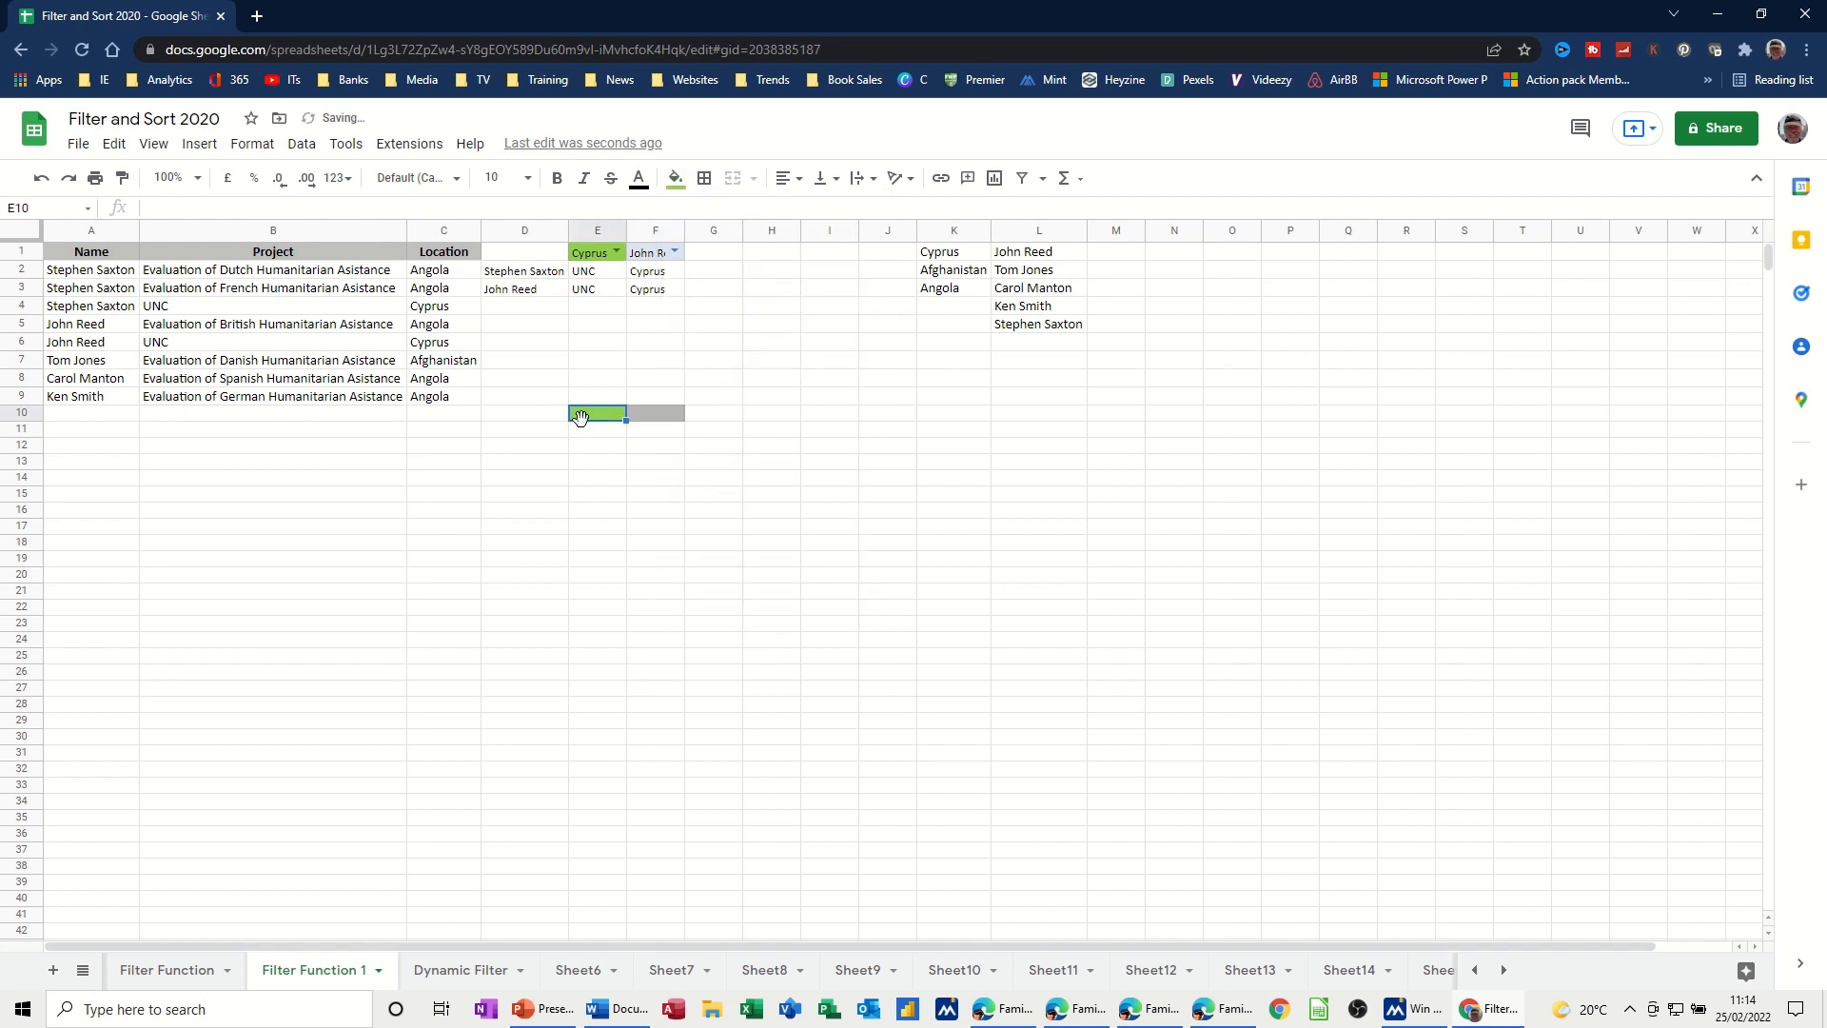
click(303, 149)
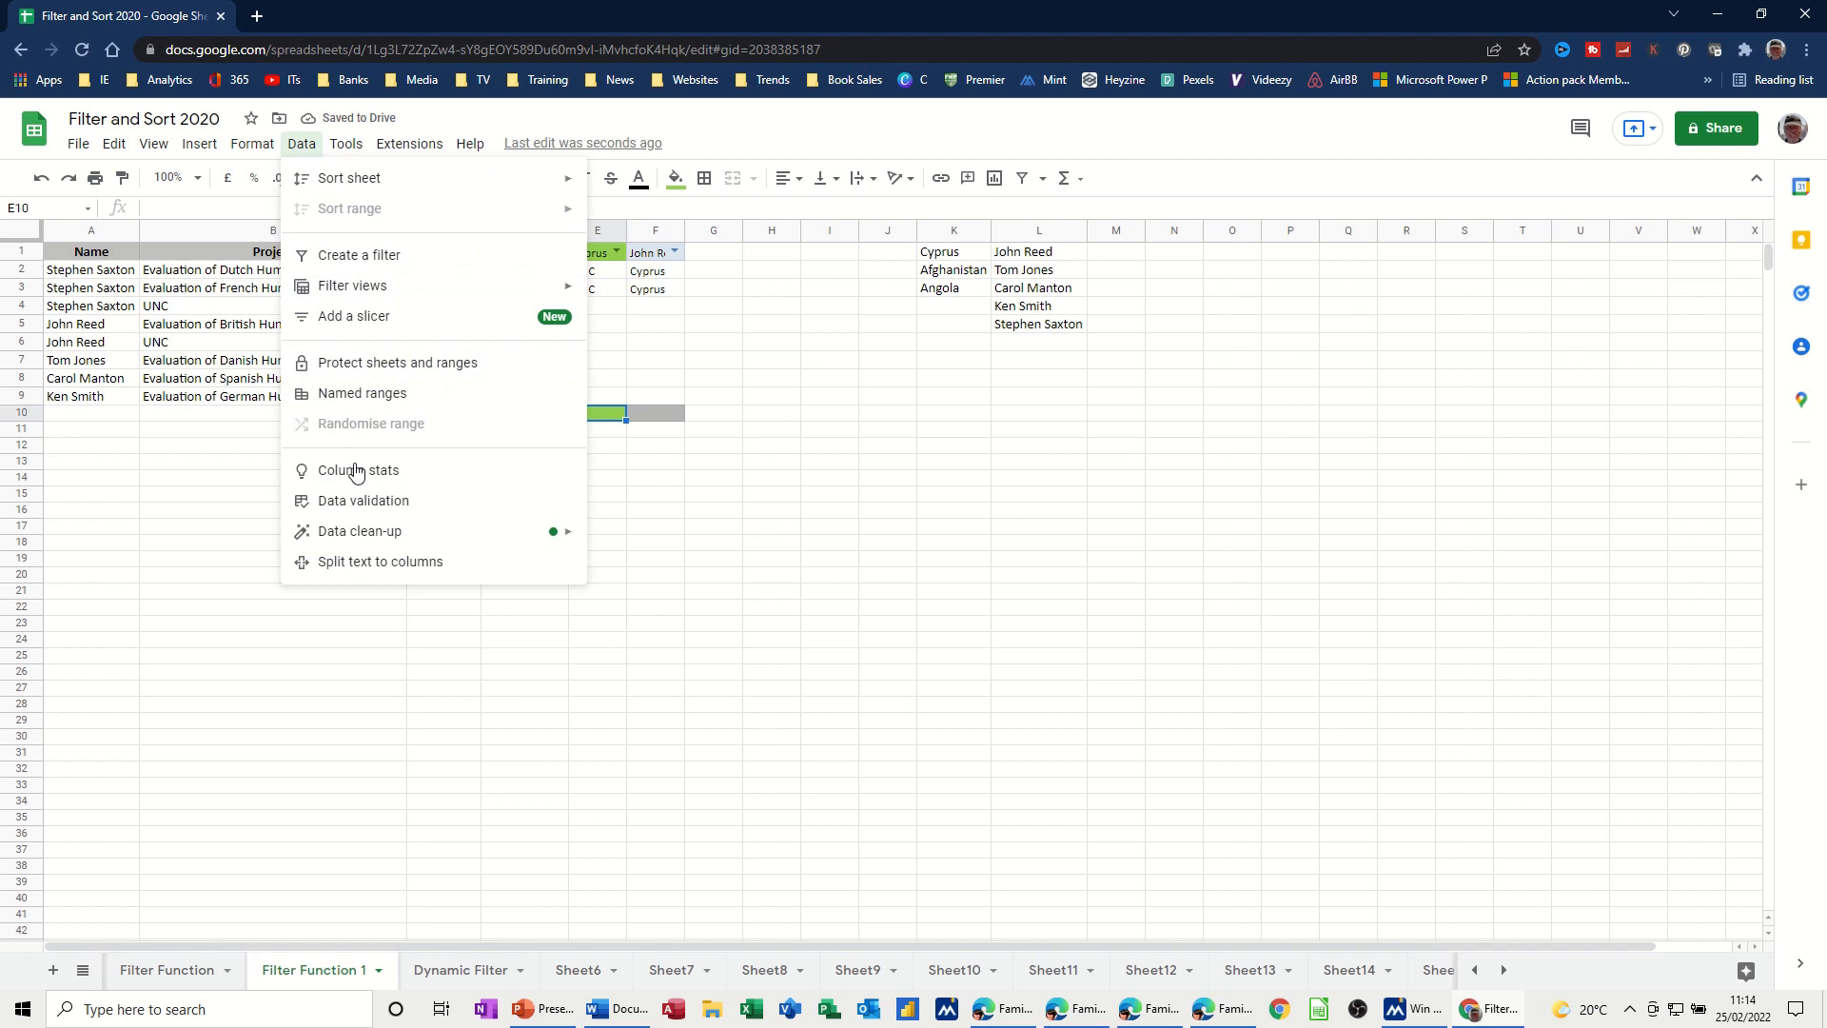
click(409, 500)
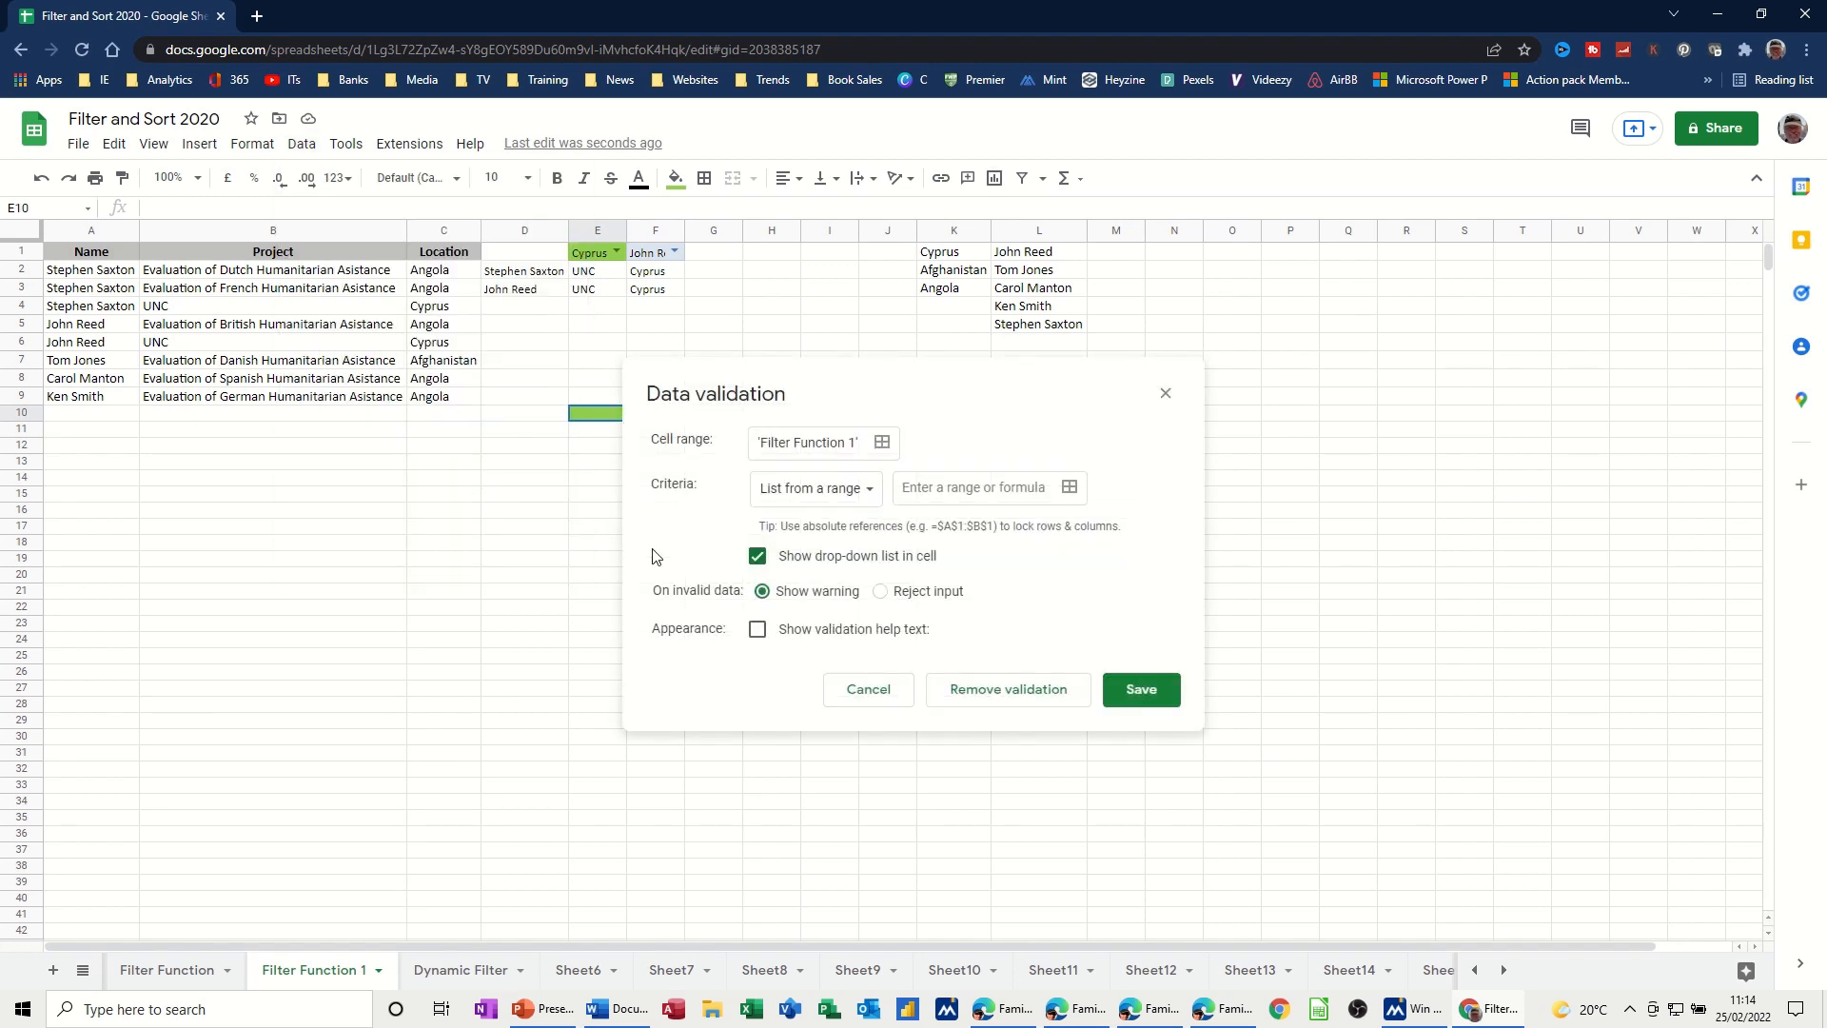
click(928, 496)
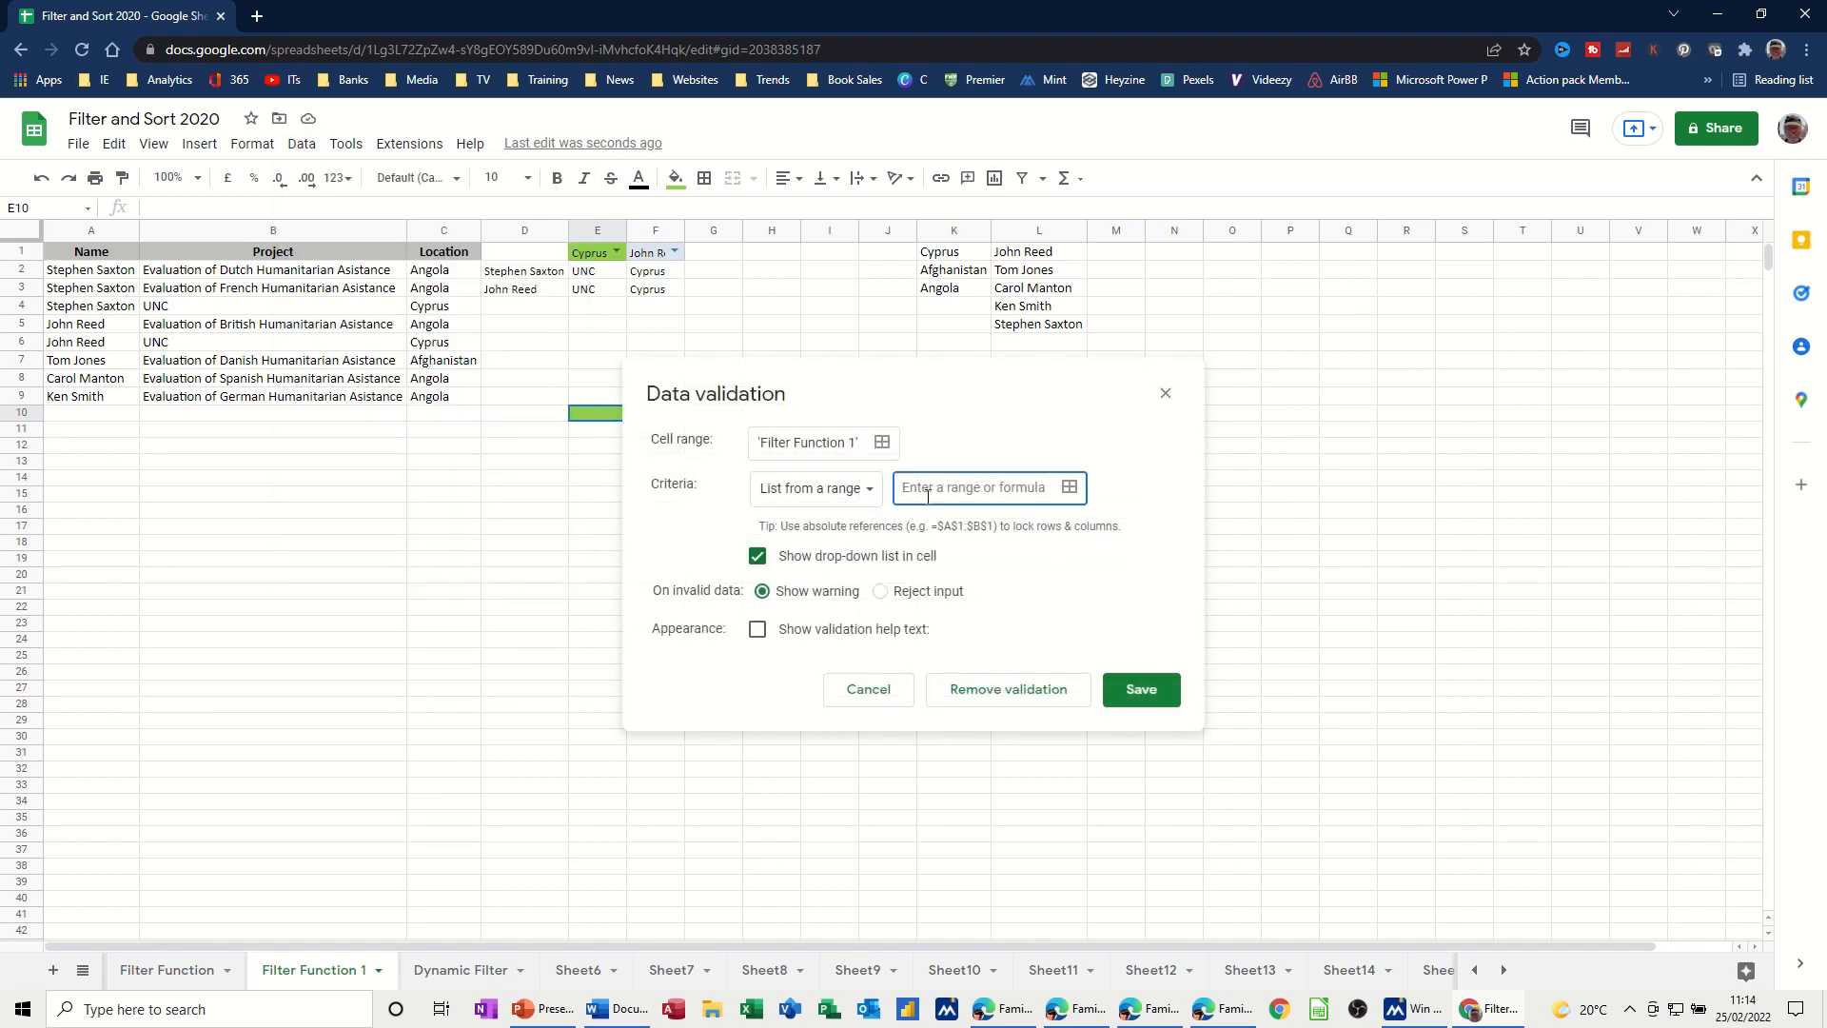
text(=country)
click(1142, 688)
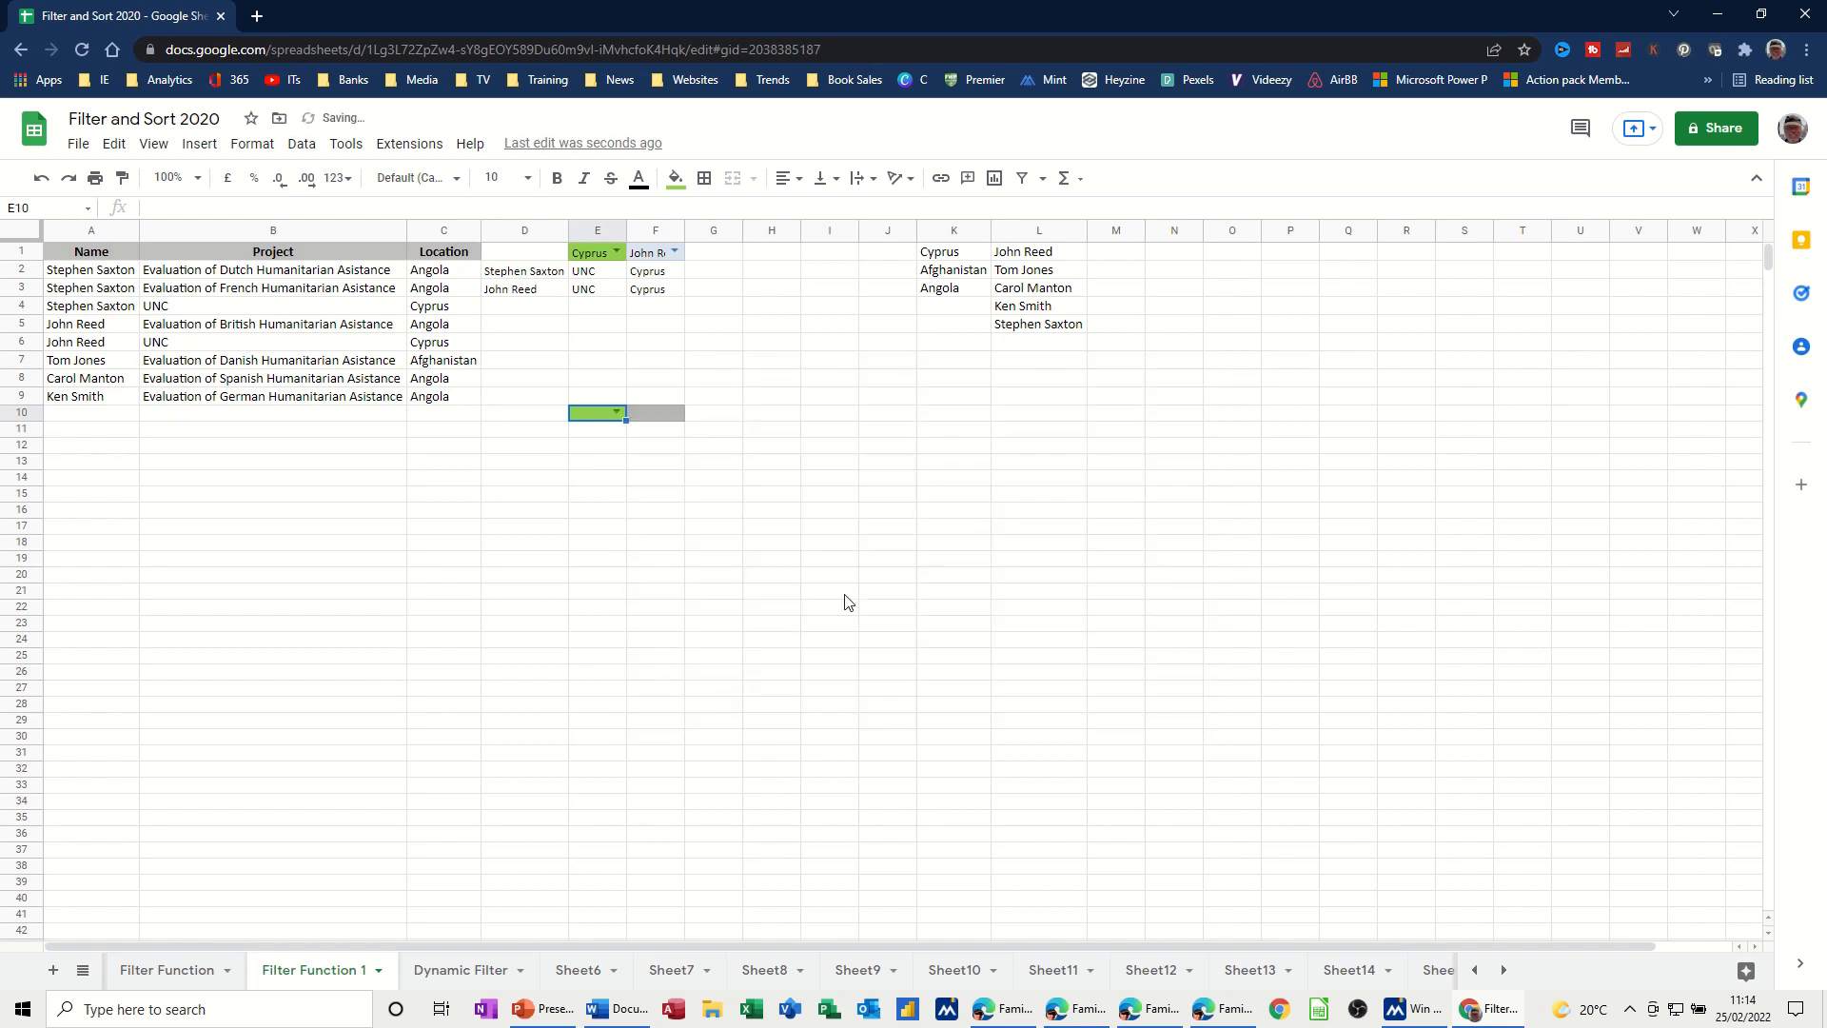
click(617, 412)
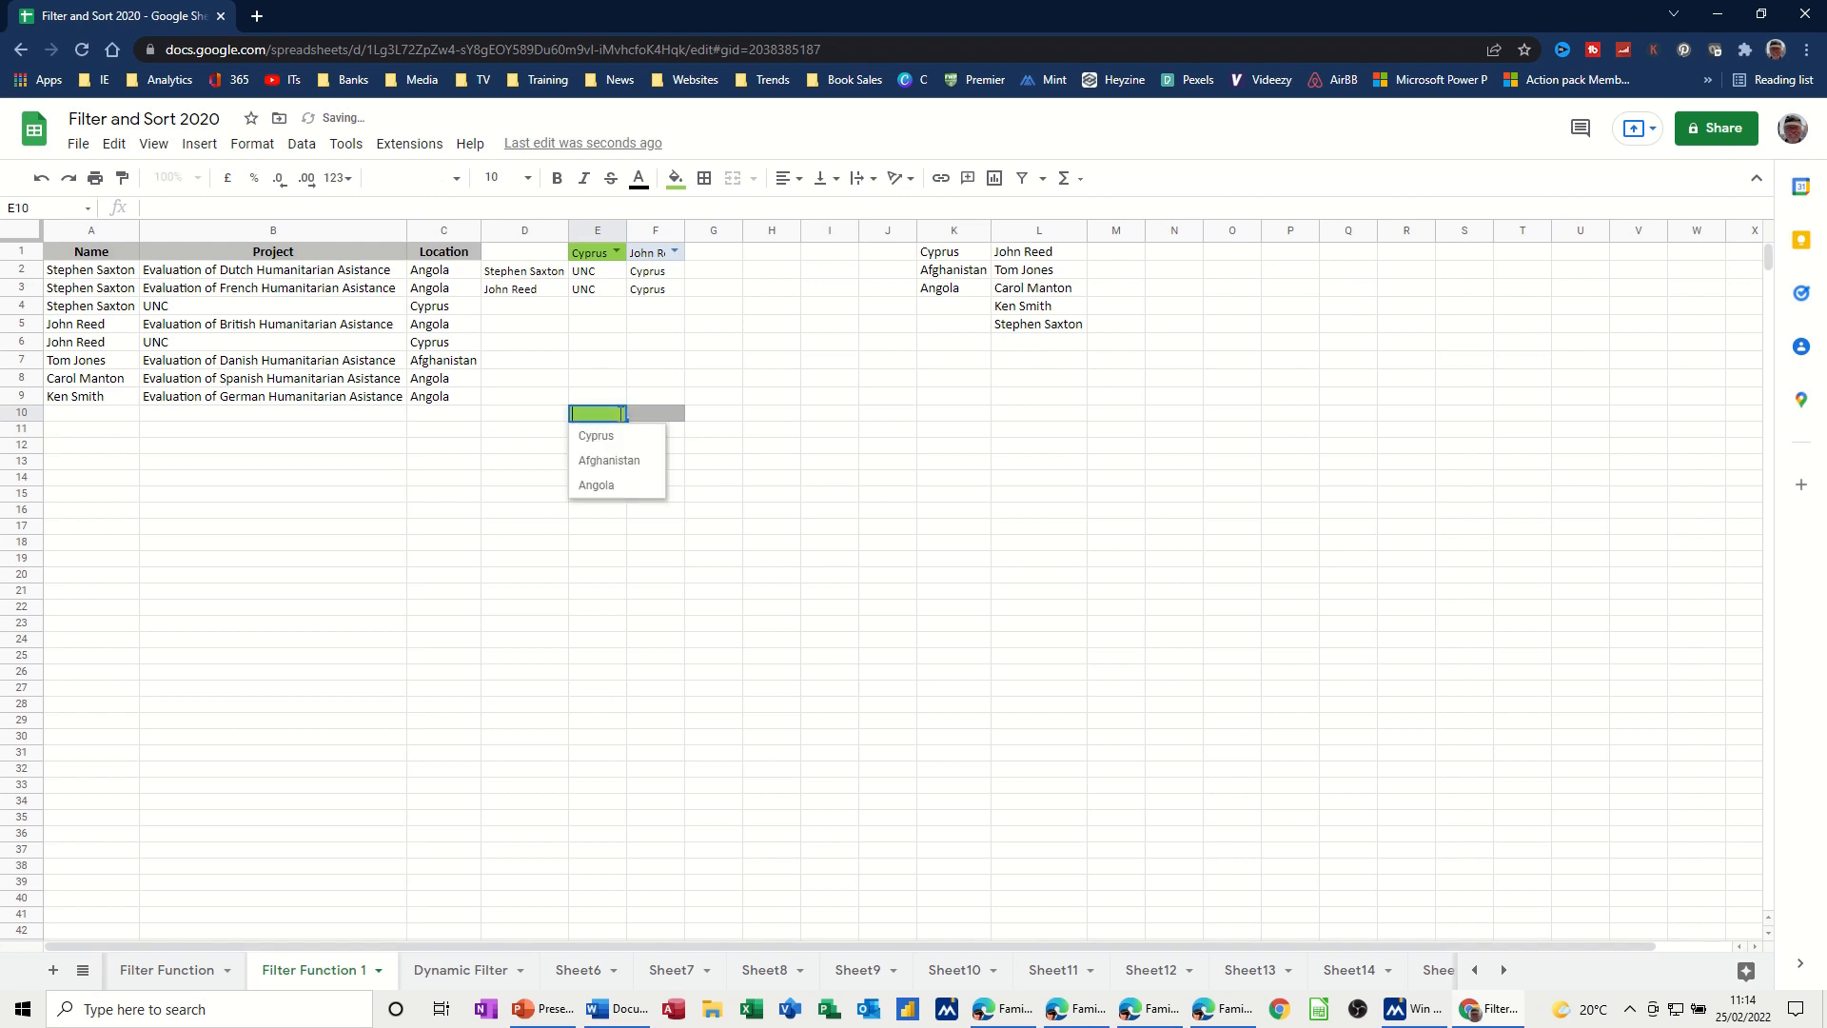
- Add a drop-down list to F10 using list-from-range validation with the source =staff
click(656, 415)
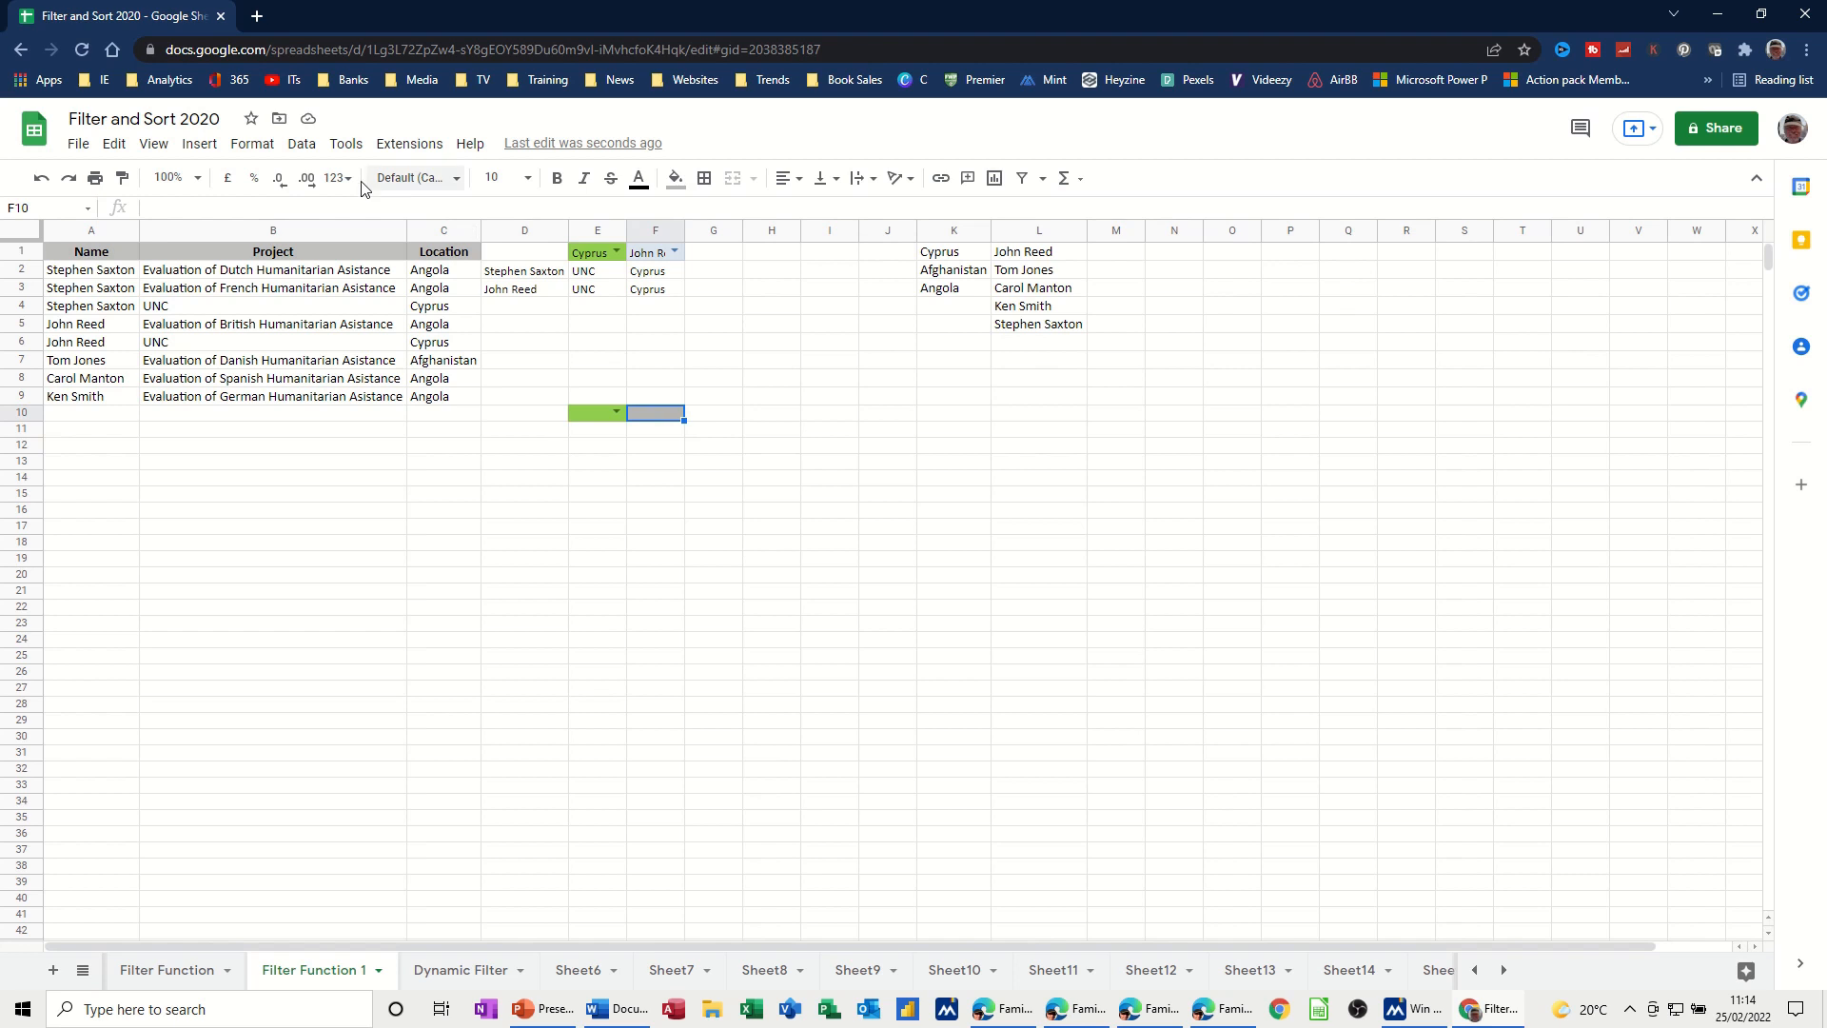
click(301, 144)
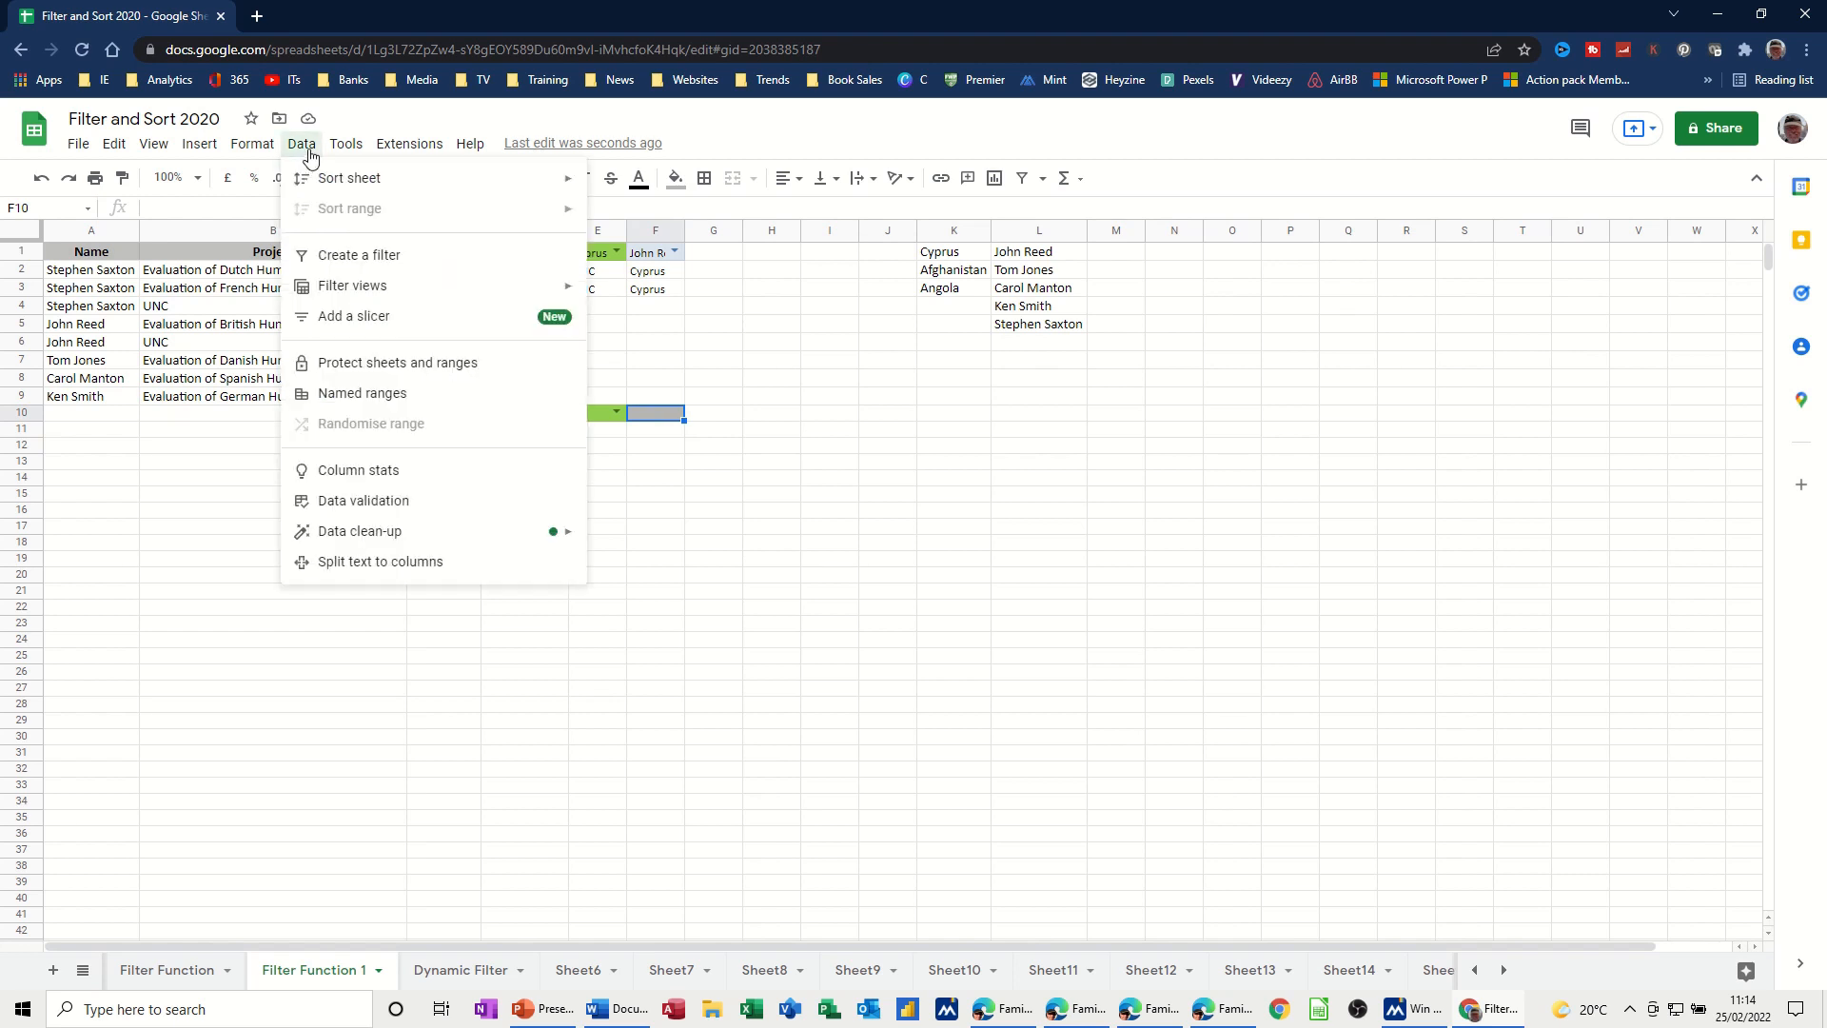
click(378, 501)
click(918, 491)
text(=staff)
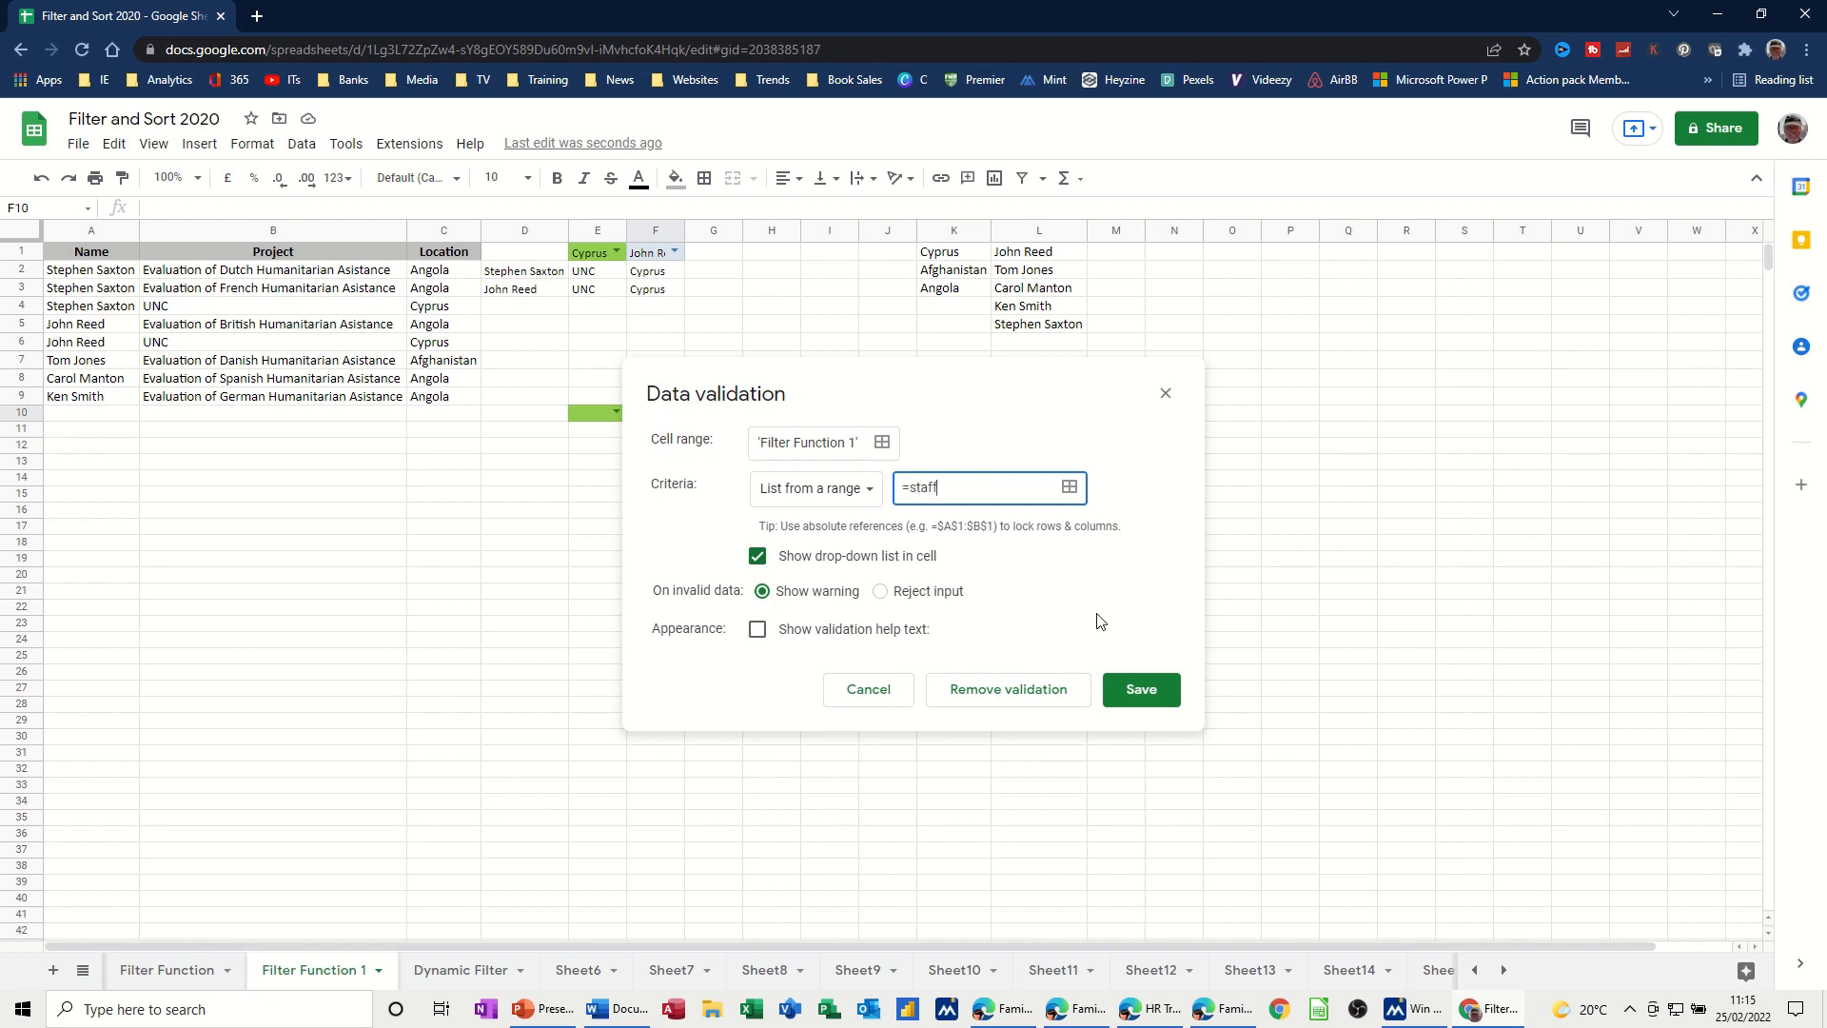
click(1137, 689)
click(675, 413)
click(605, 439)
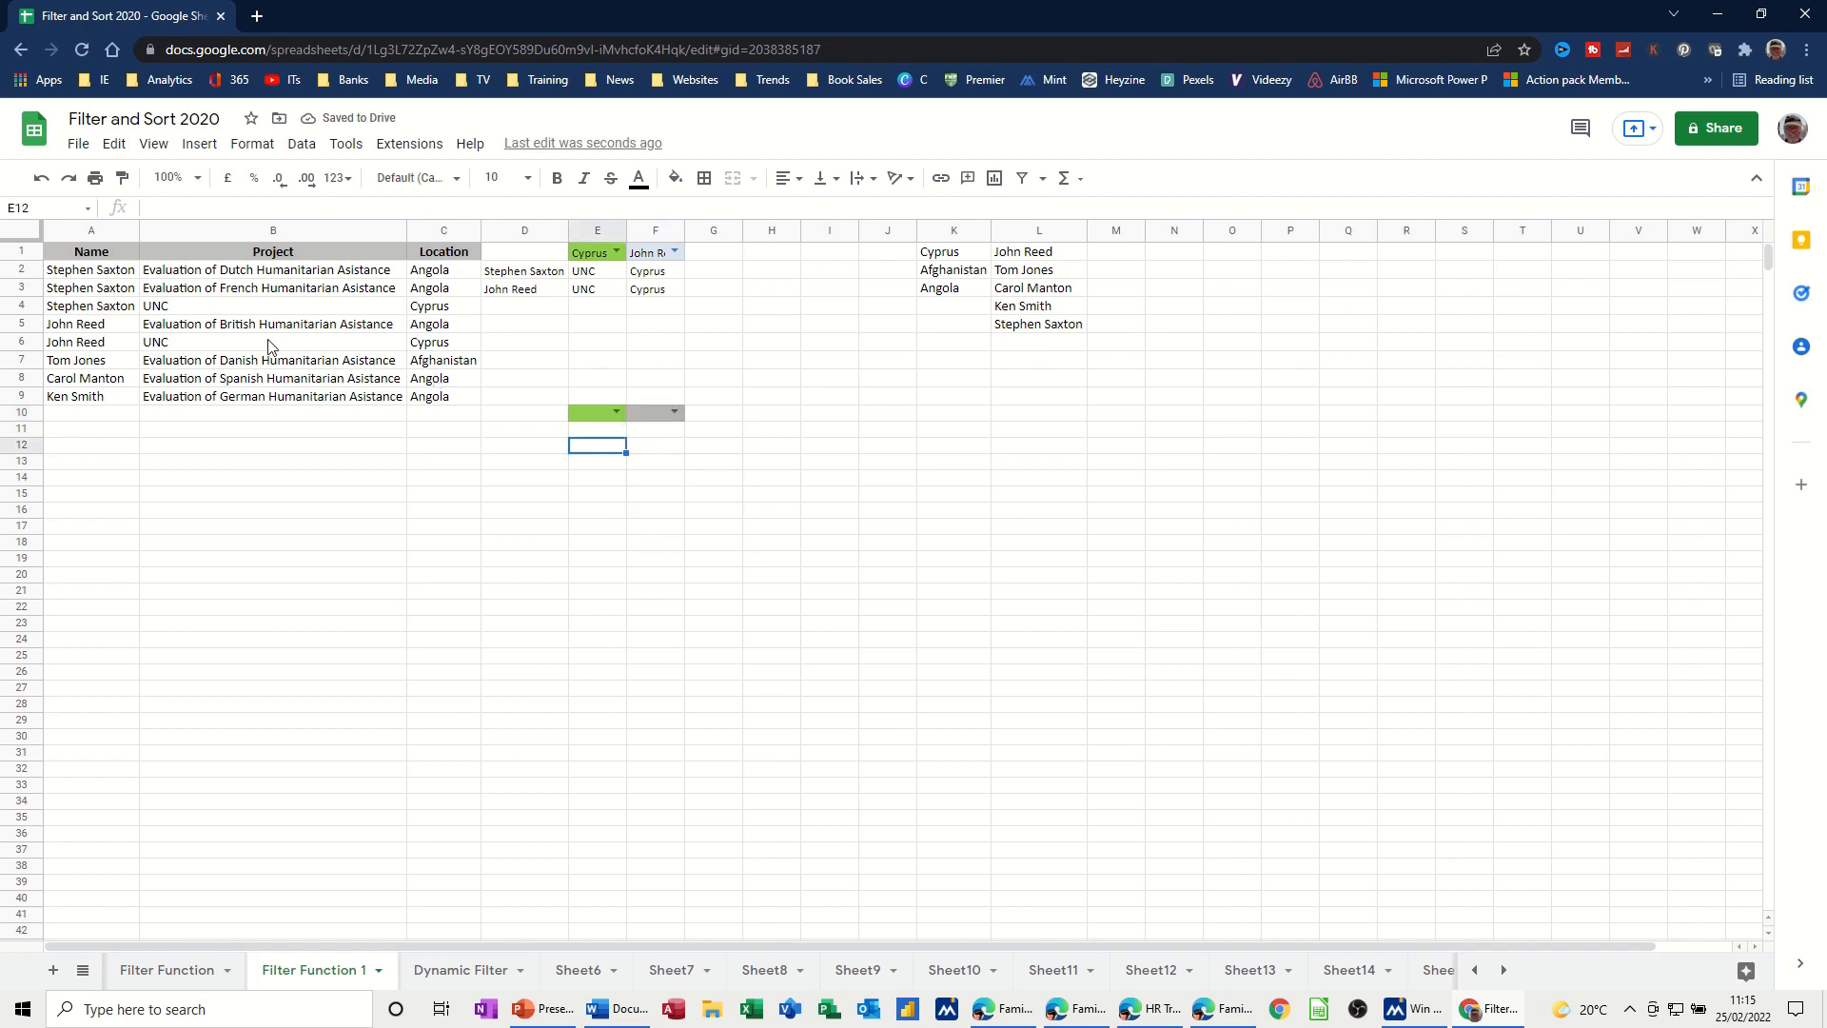
- Copy the Name, Project and Location headers from A1:C1 to D12:F12
click(128, 257)
drag(129, 257, 445, 249)
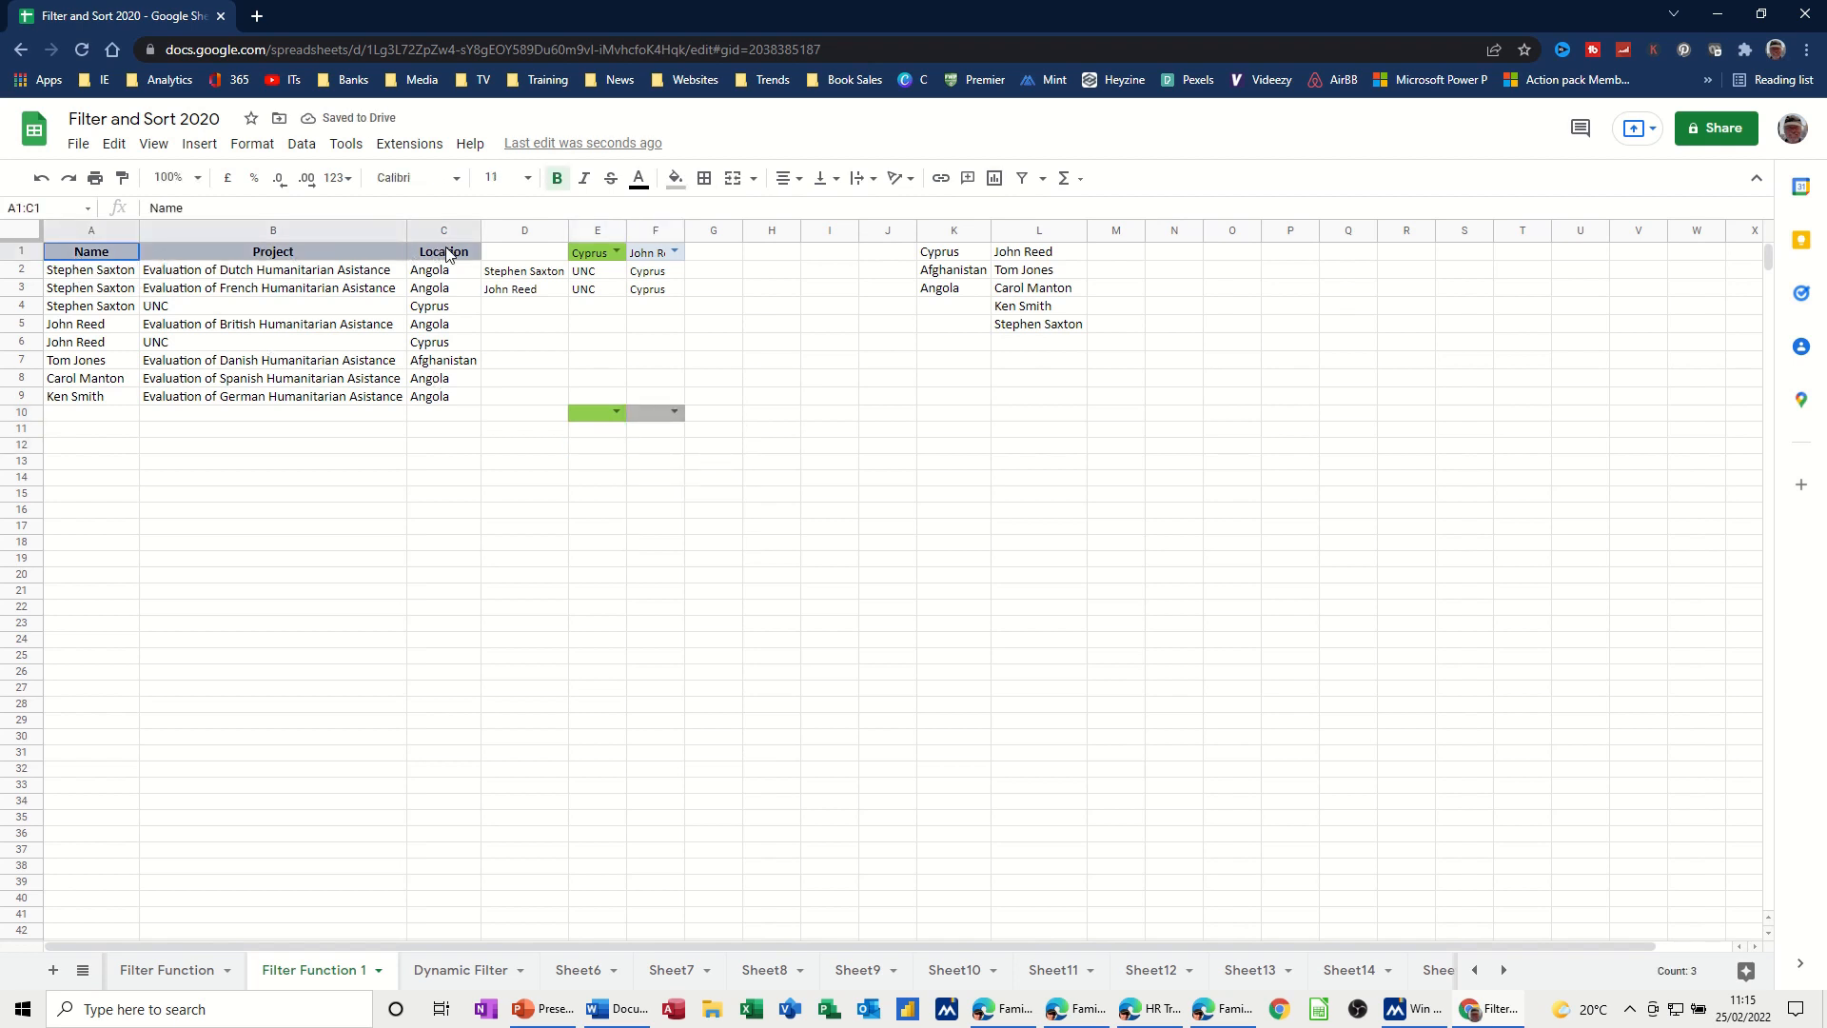
key(ctrl+c)
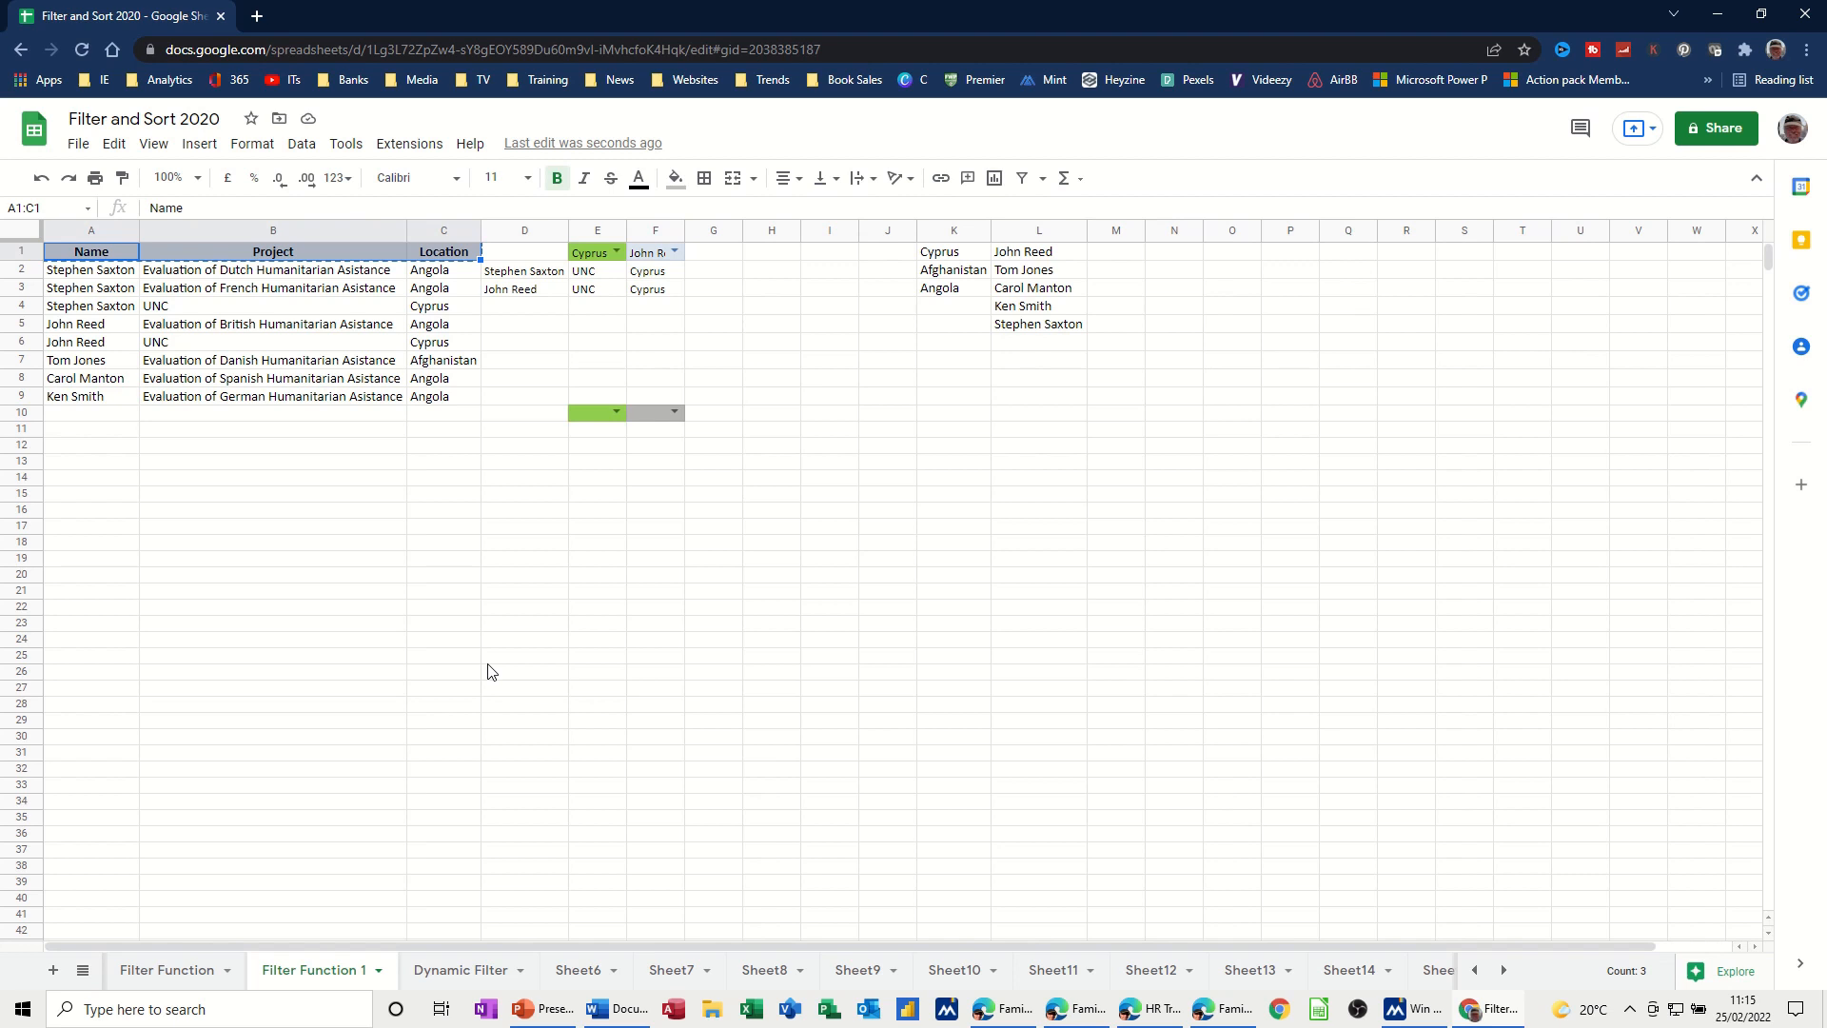
click(540, 451)
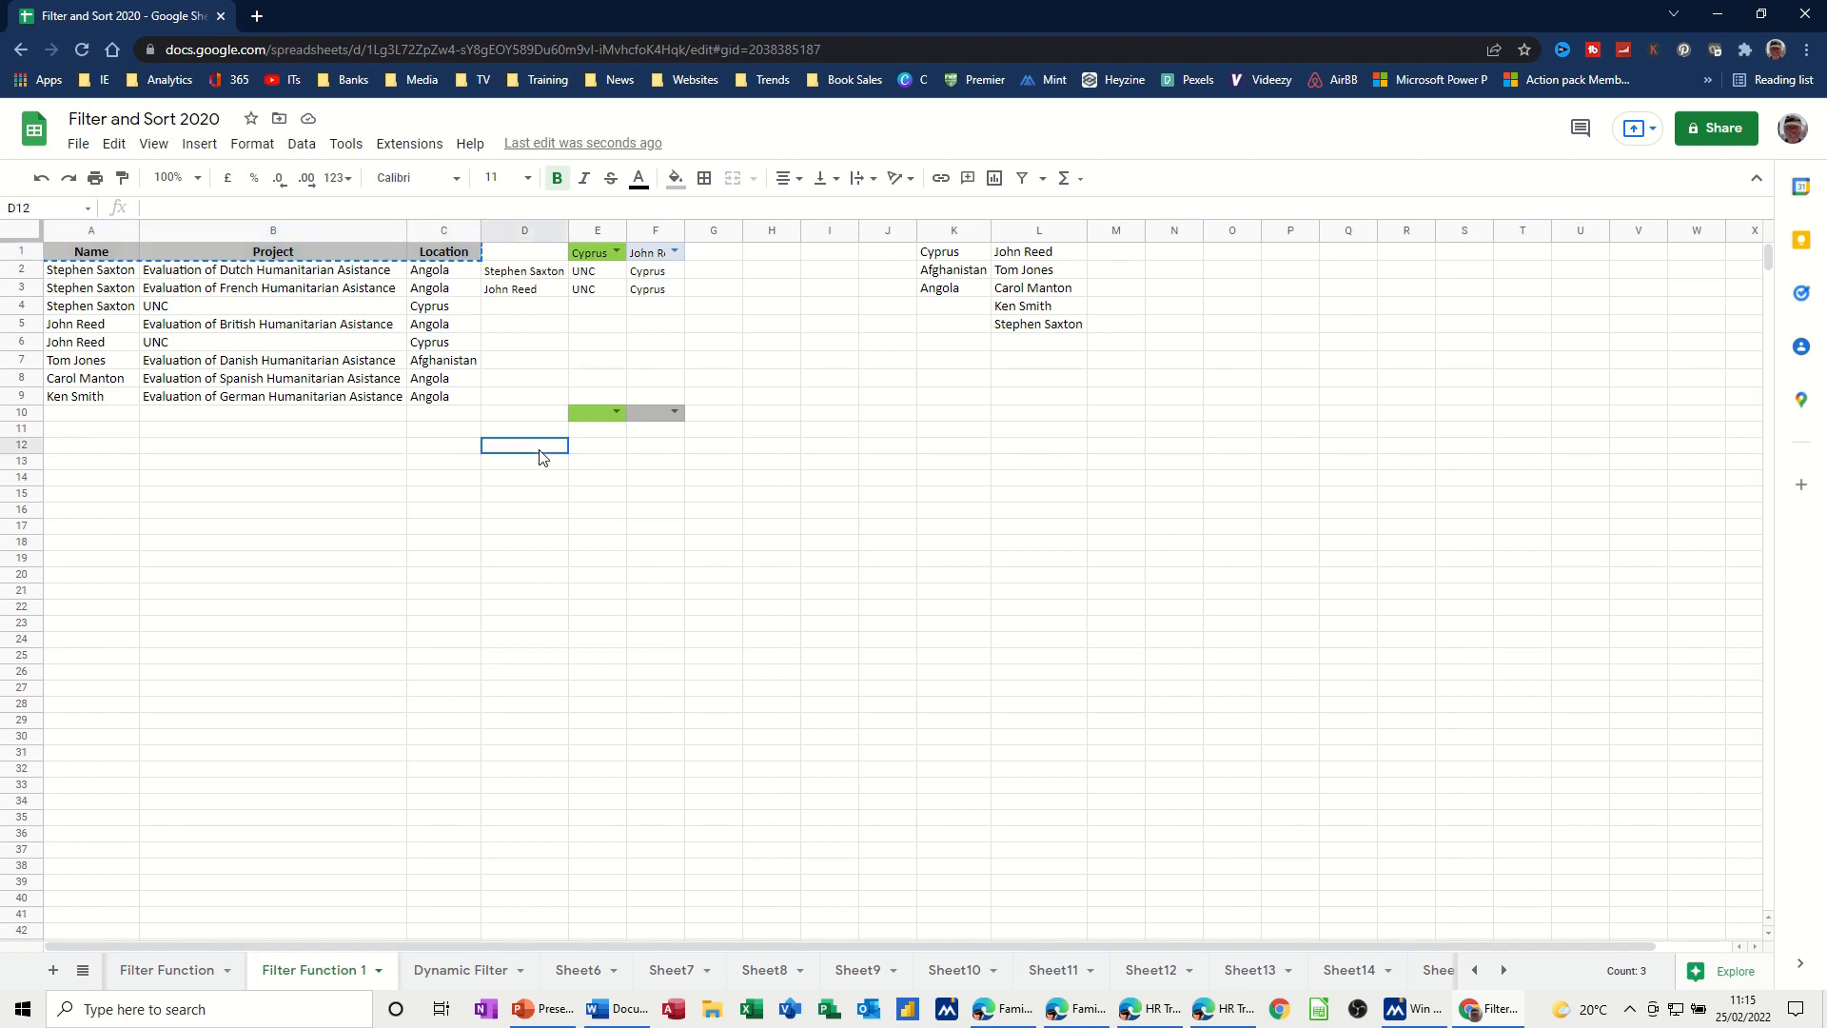
key(ctrl+v)
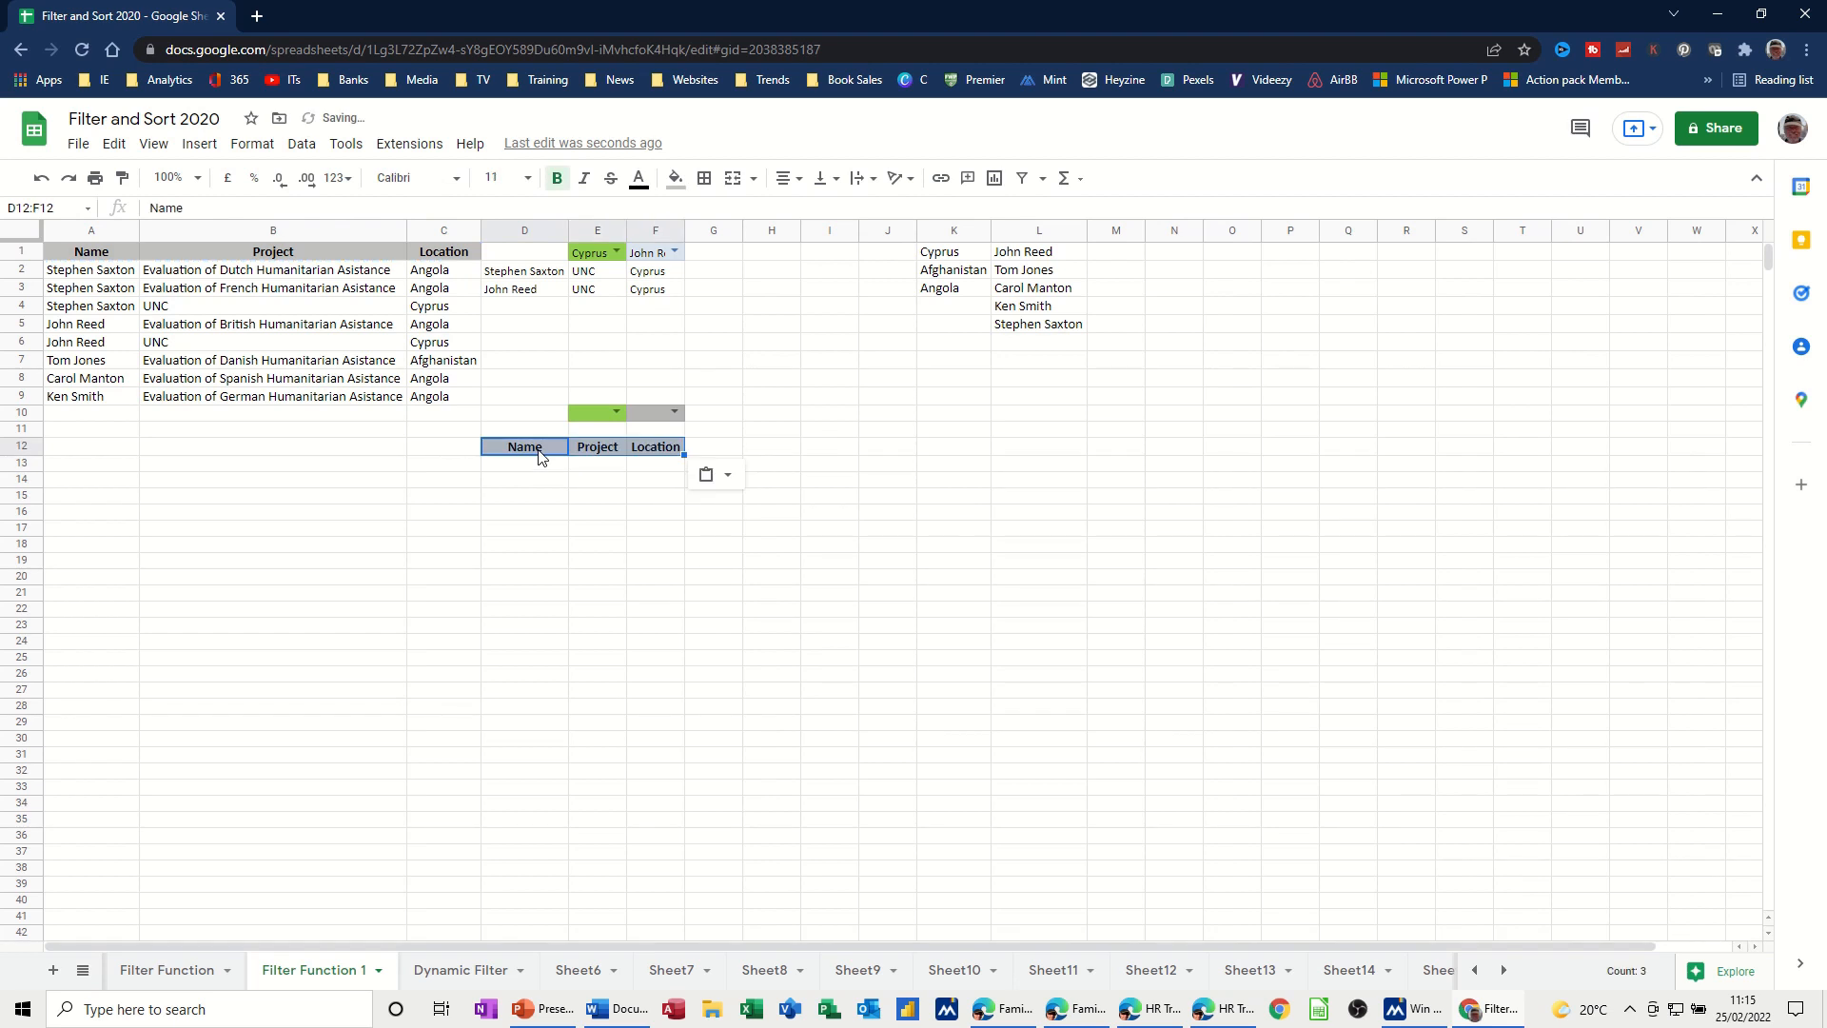
key(Return)
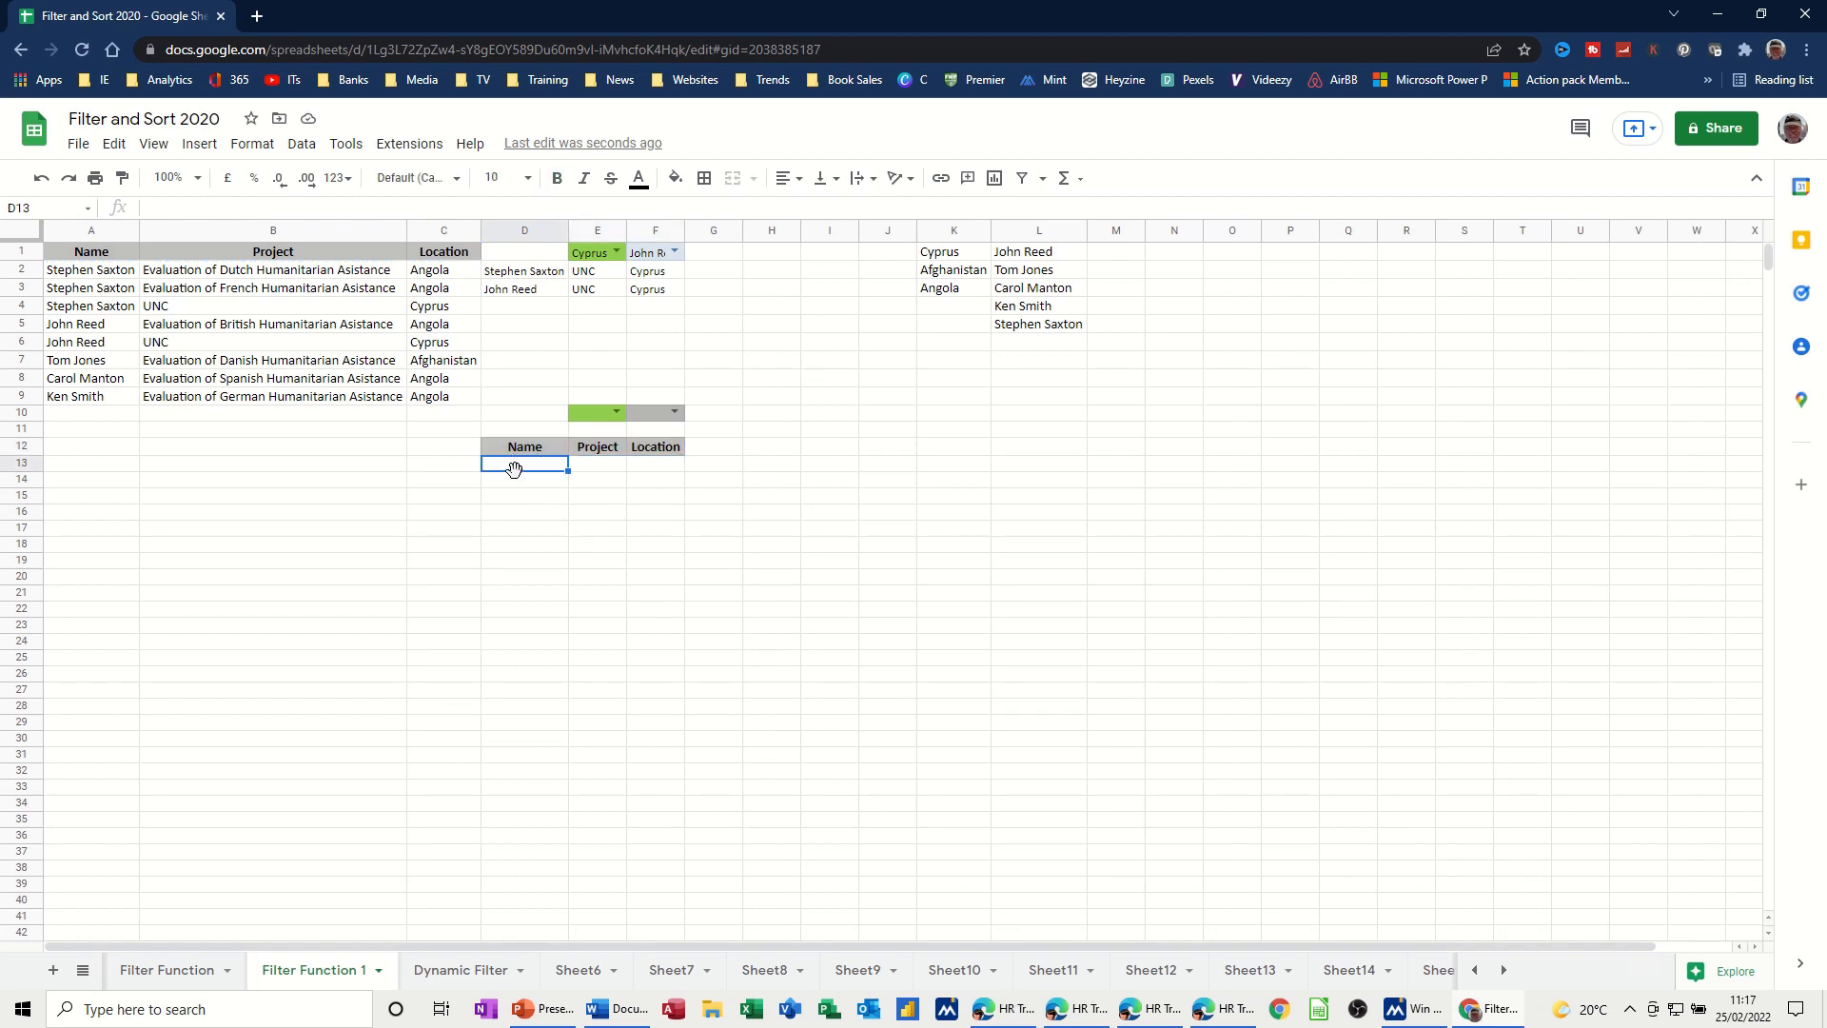
- Enter a single-condition formula in D13, =filter(A1:C9,C1:C9=E10), to filter the records by country
text(=)
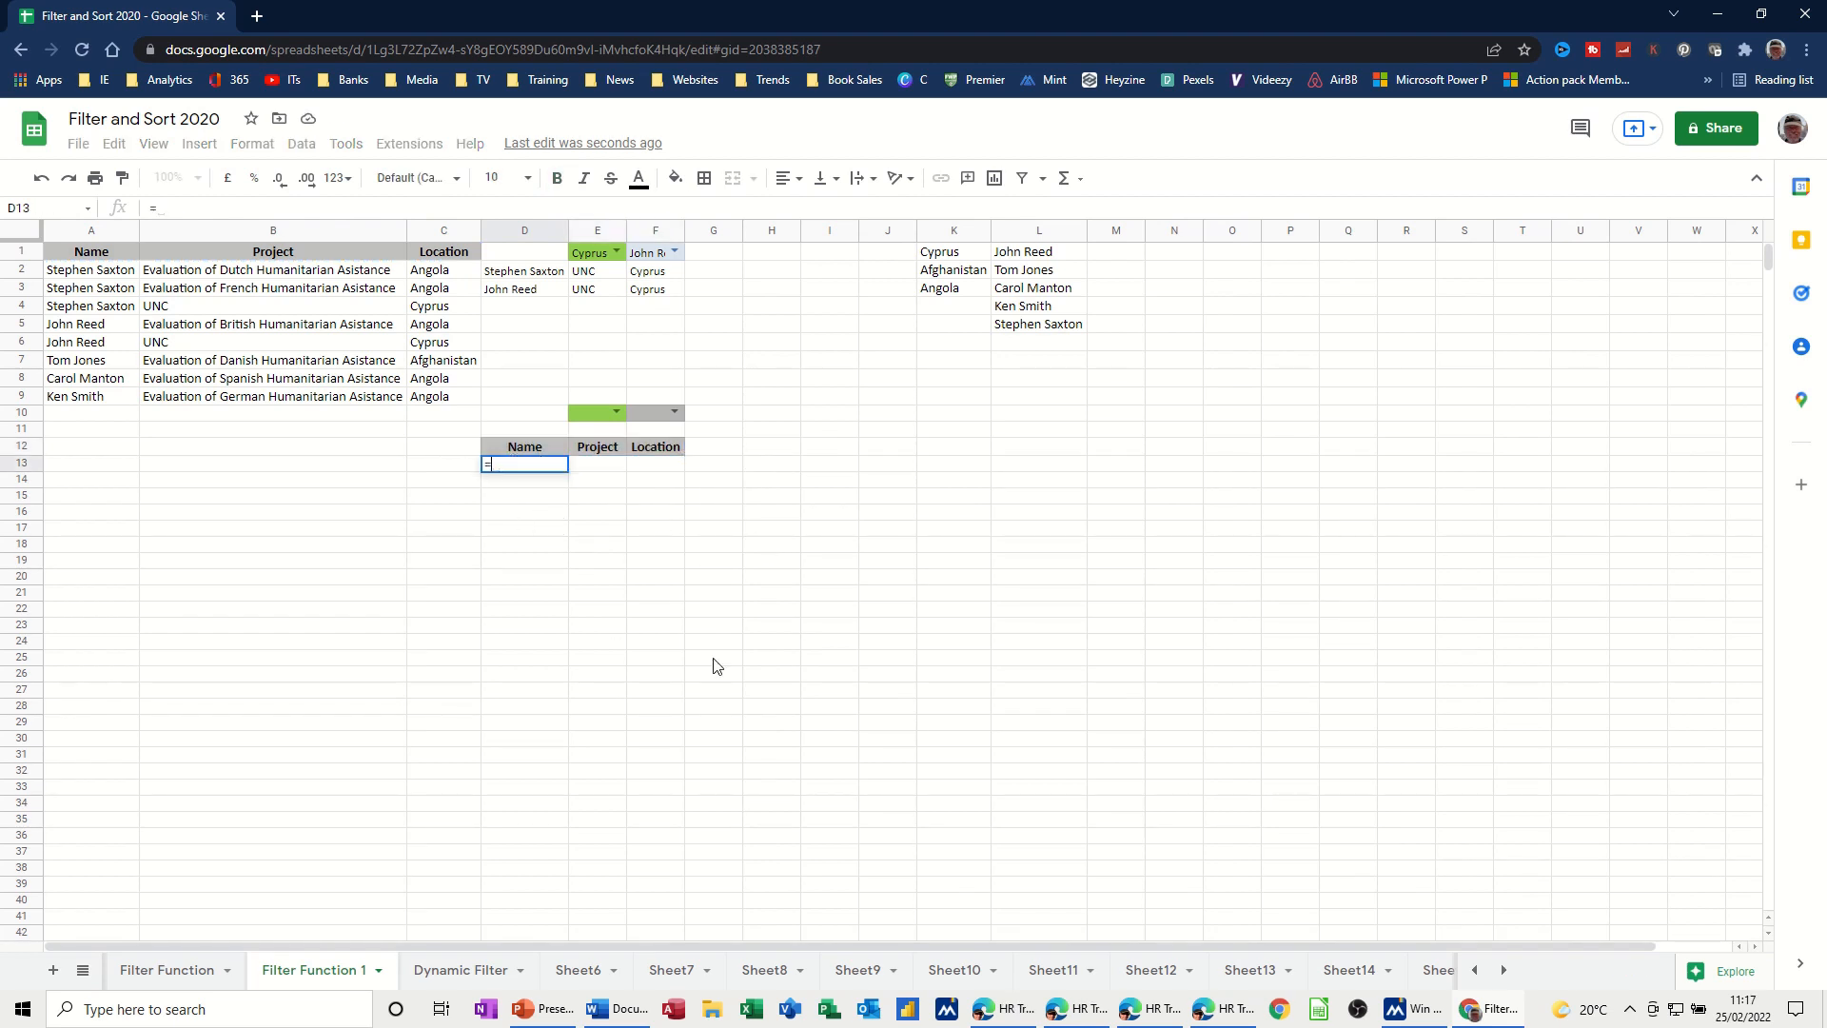
text(filter)
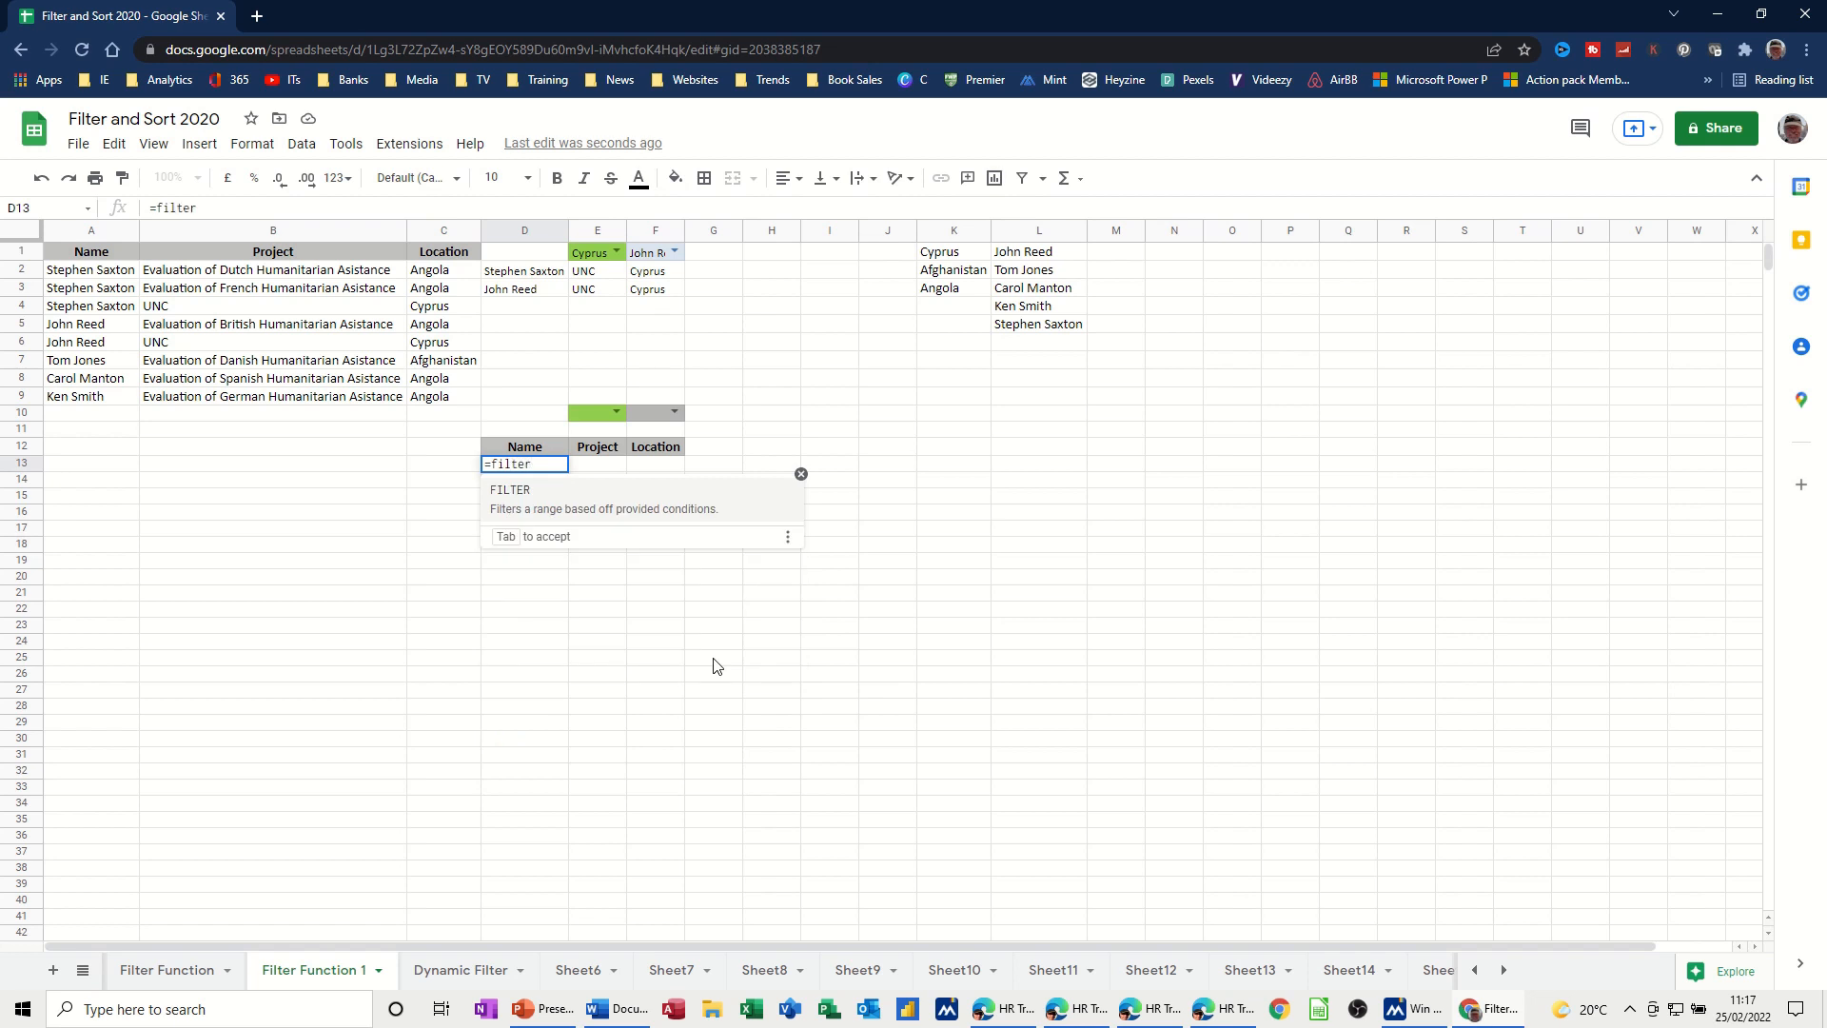
text(()
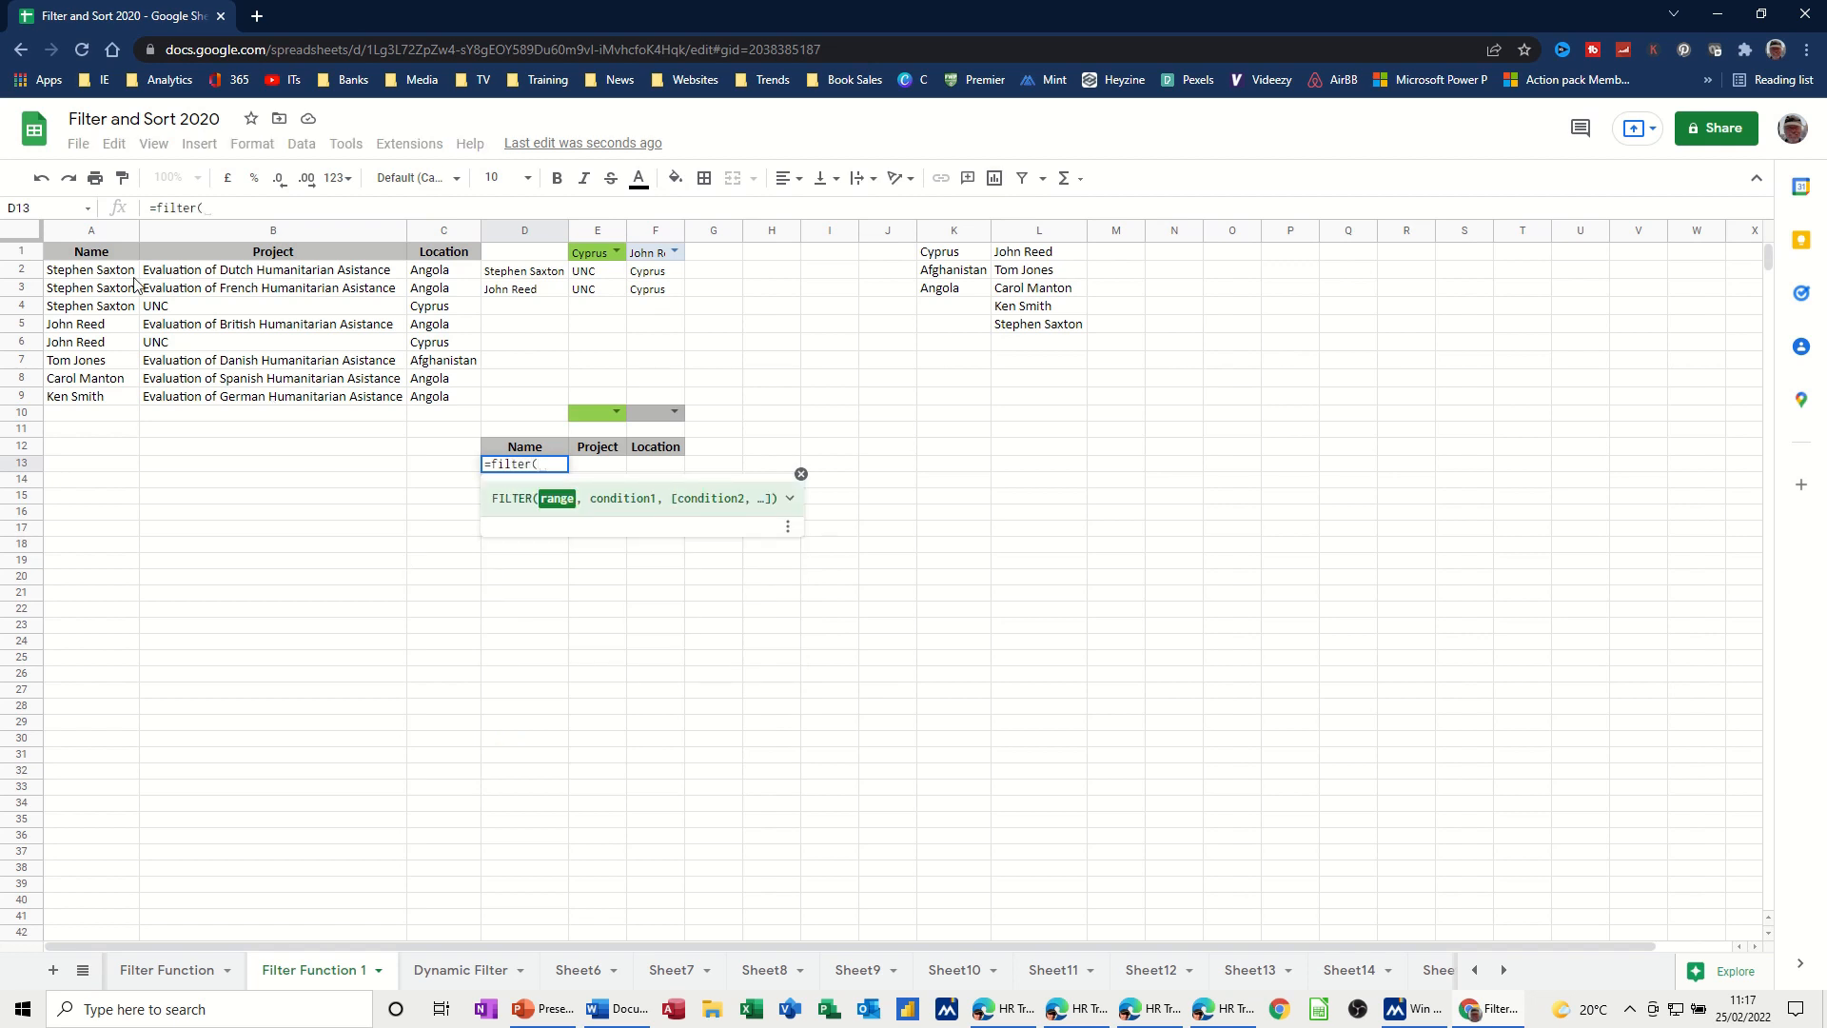
drag(86, 255, 415, 398)
text(,)
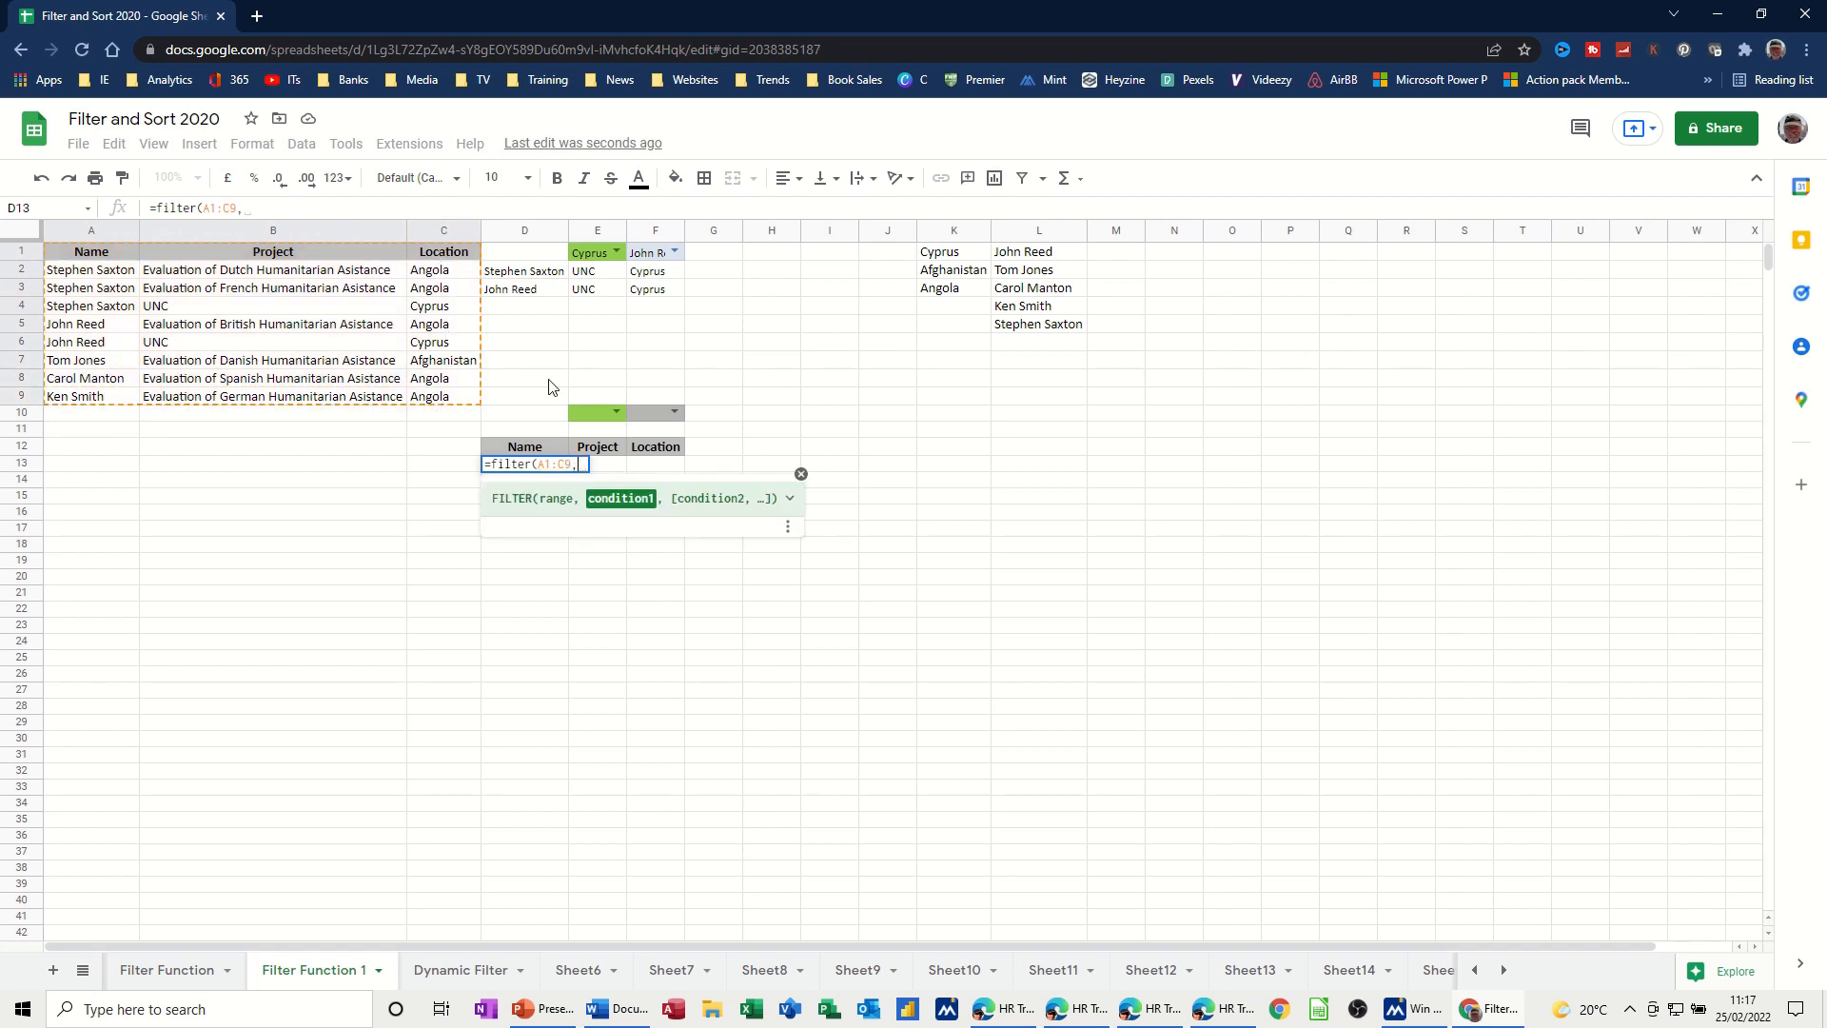
drag(442, 253, 443, 401)
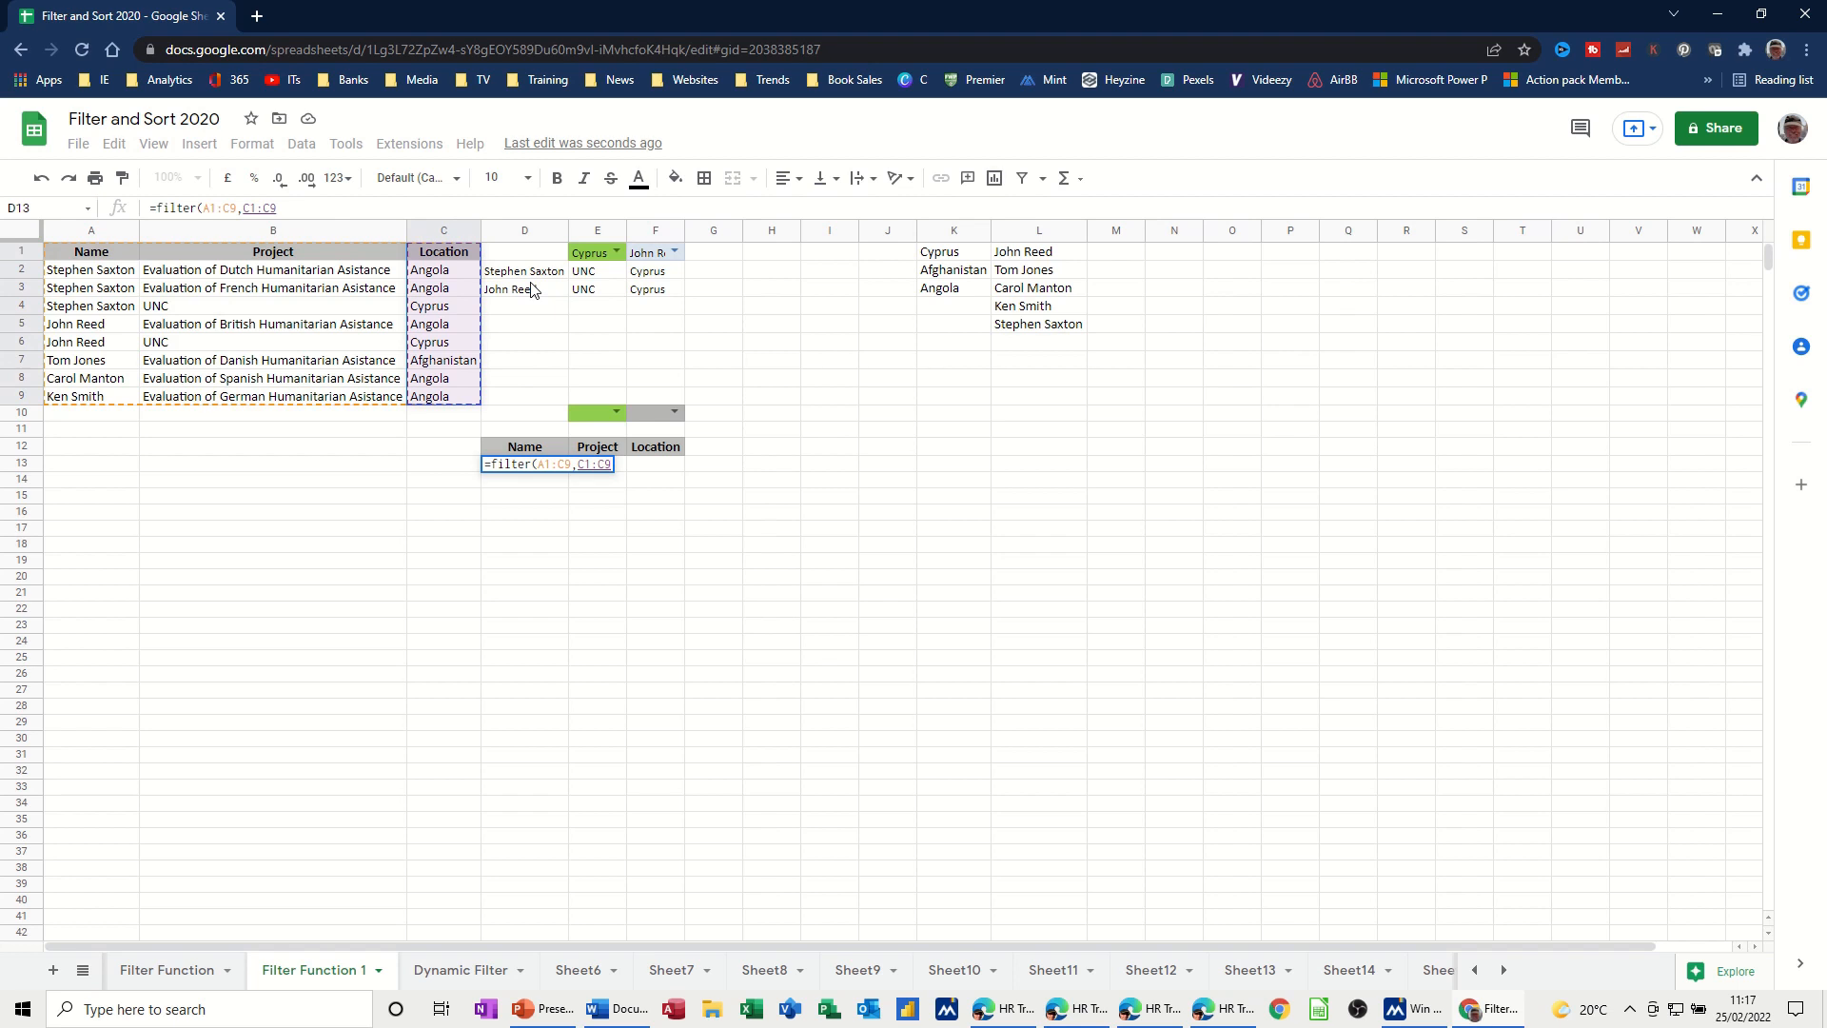
text(=)
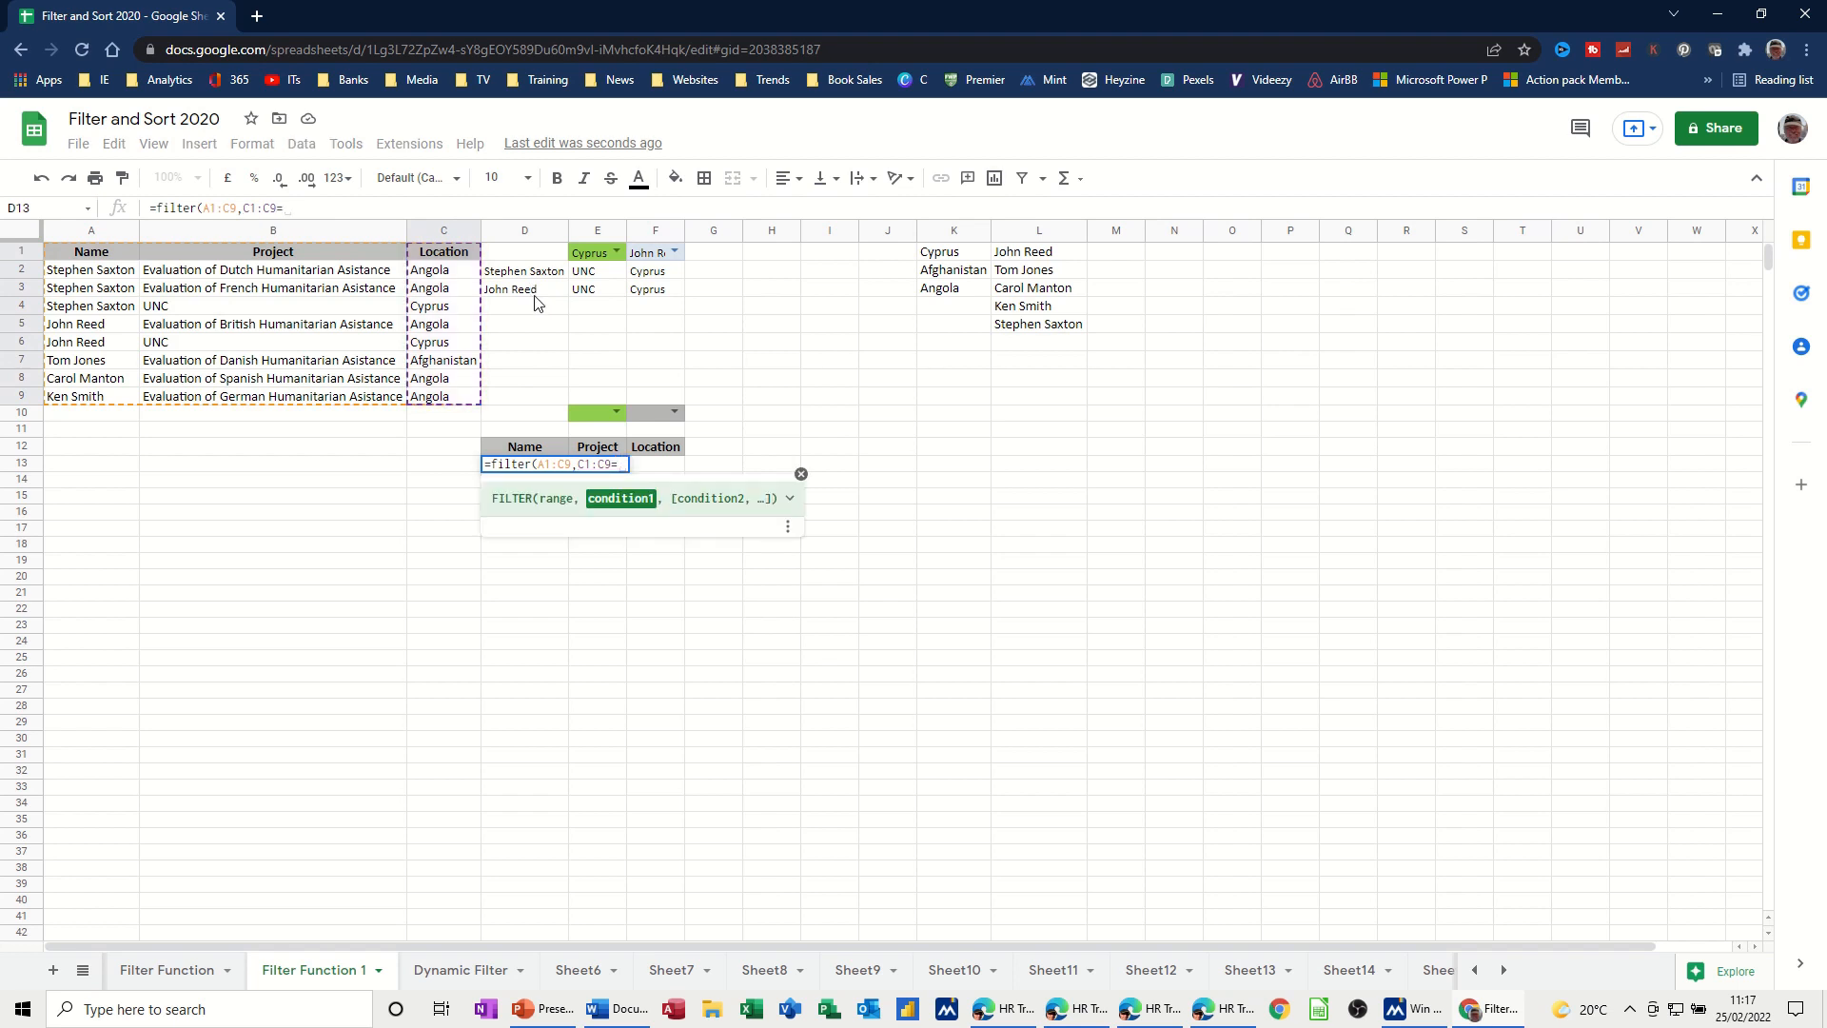
click(585, 415)
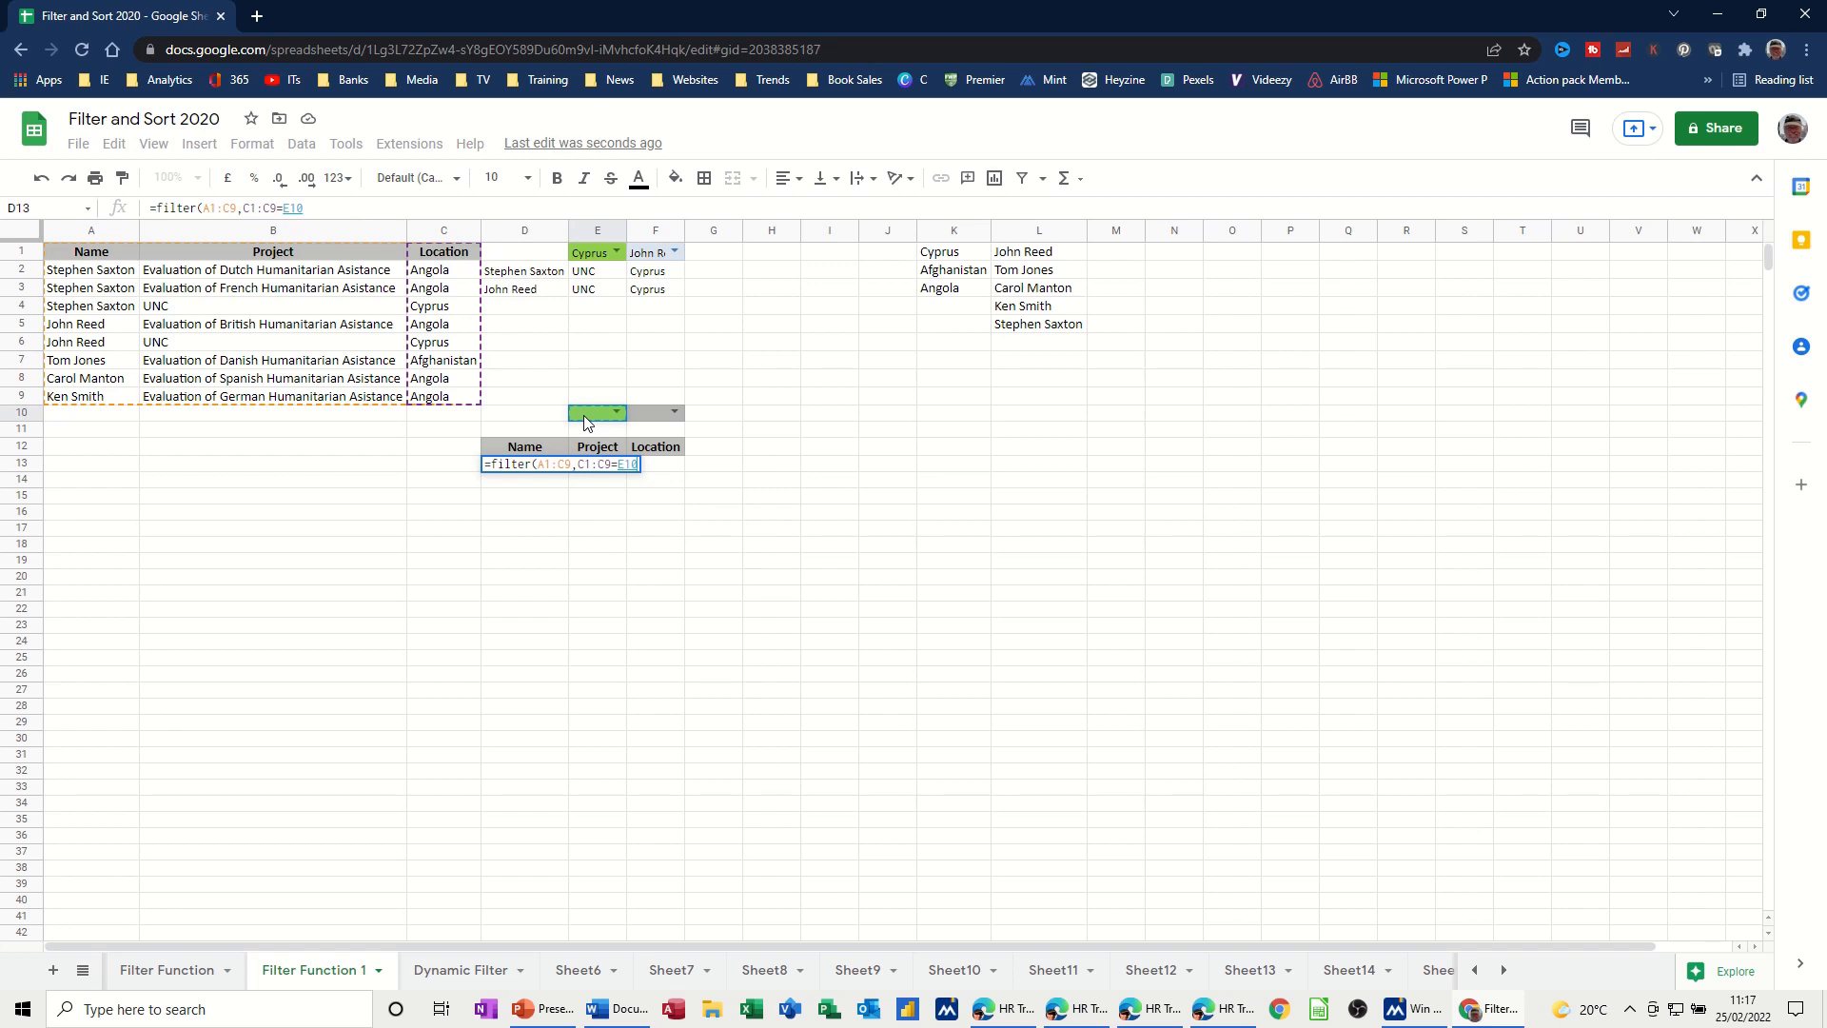
key(Return)
- Check the formula cell D13 and choose Cyprus from the E10 drop-down to test the country filter
click(538, 467)
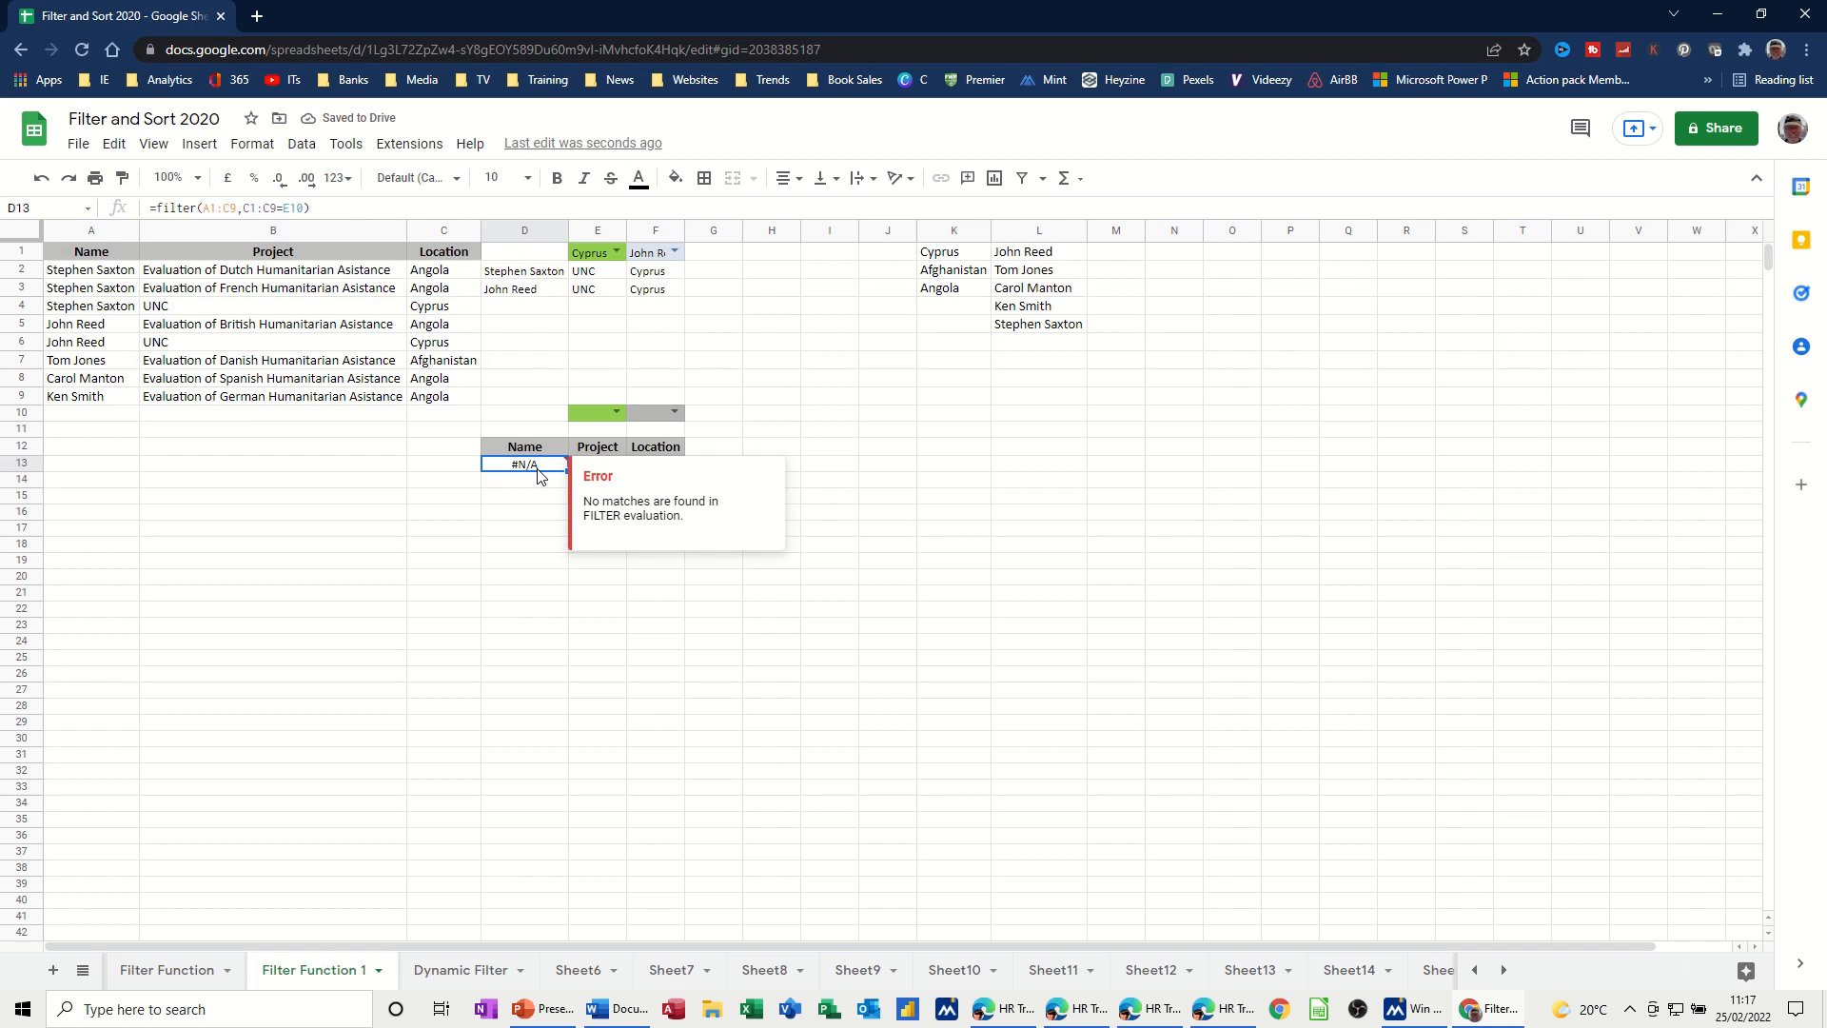
click(617, 413)
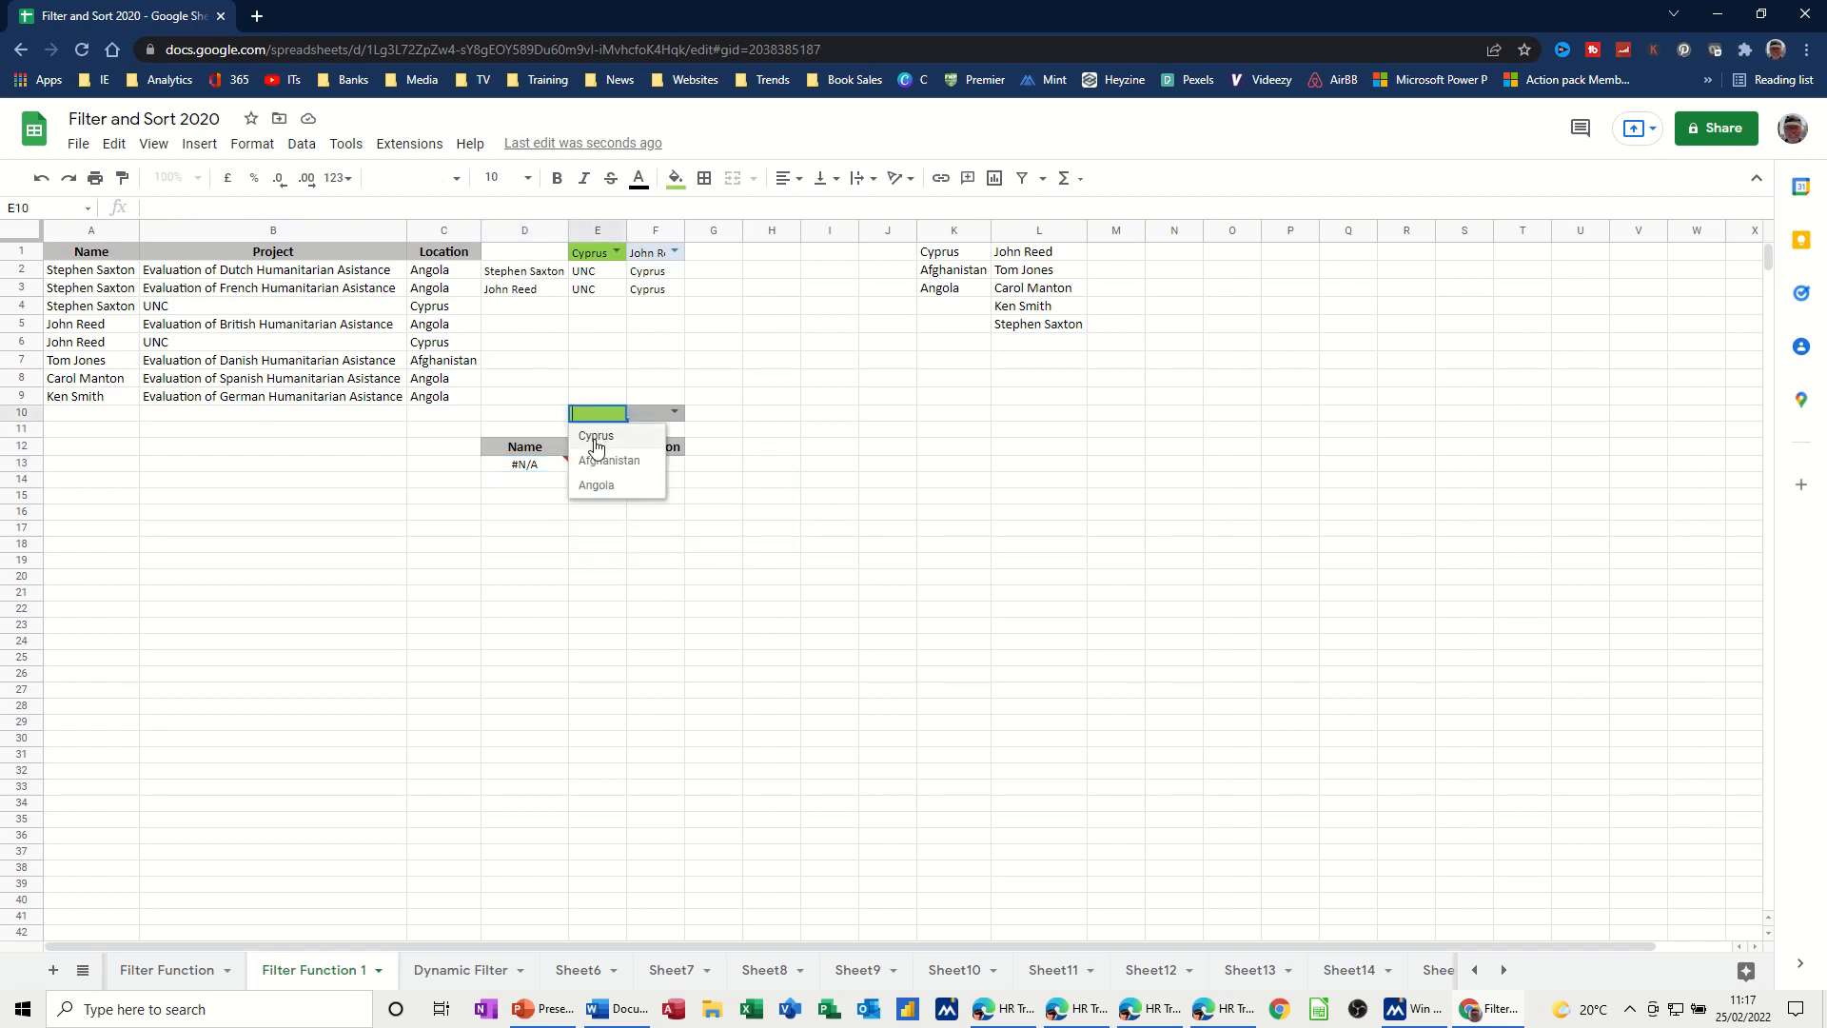
click(595, 440)
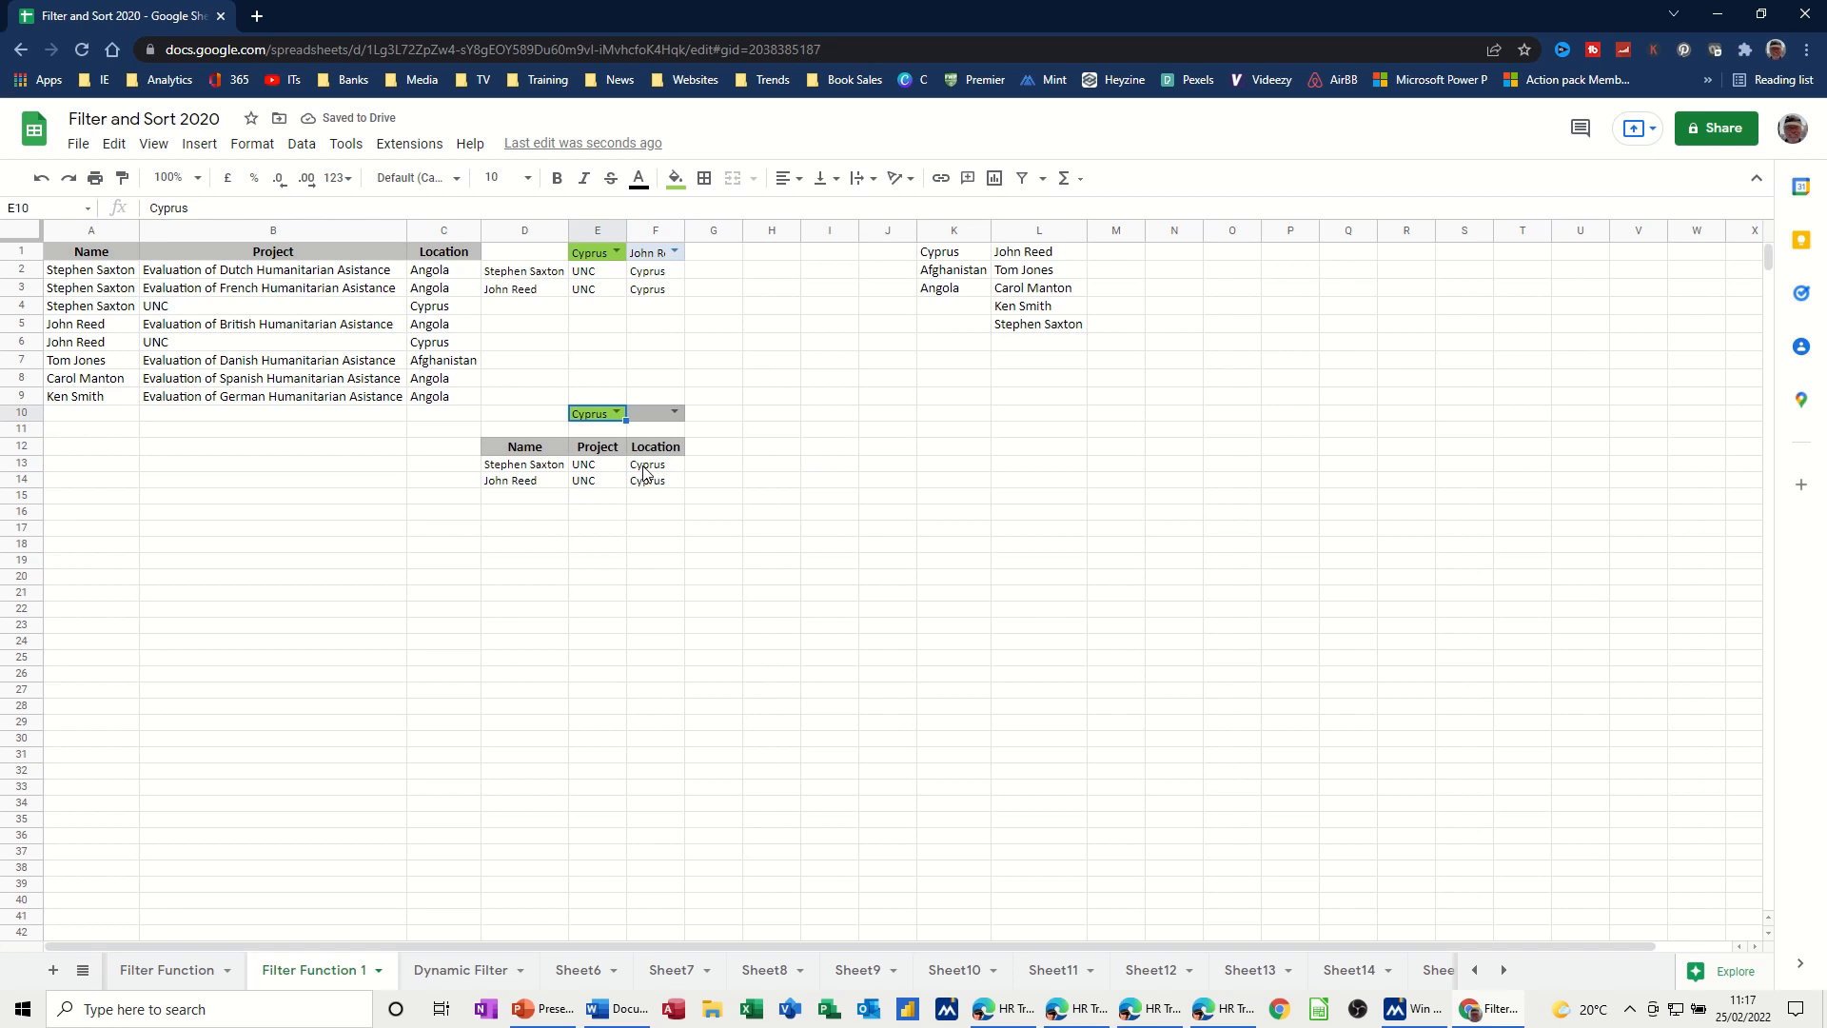
- Replace the D13 formula with =filter(A1:C9,C1:C9=E10,A1:A9=F10) to filter by both country and staff member
click(529, 466)
key(Delete)
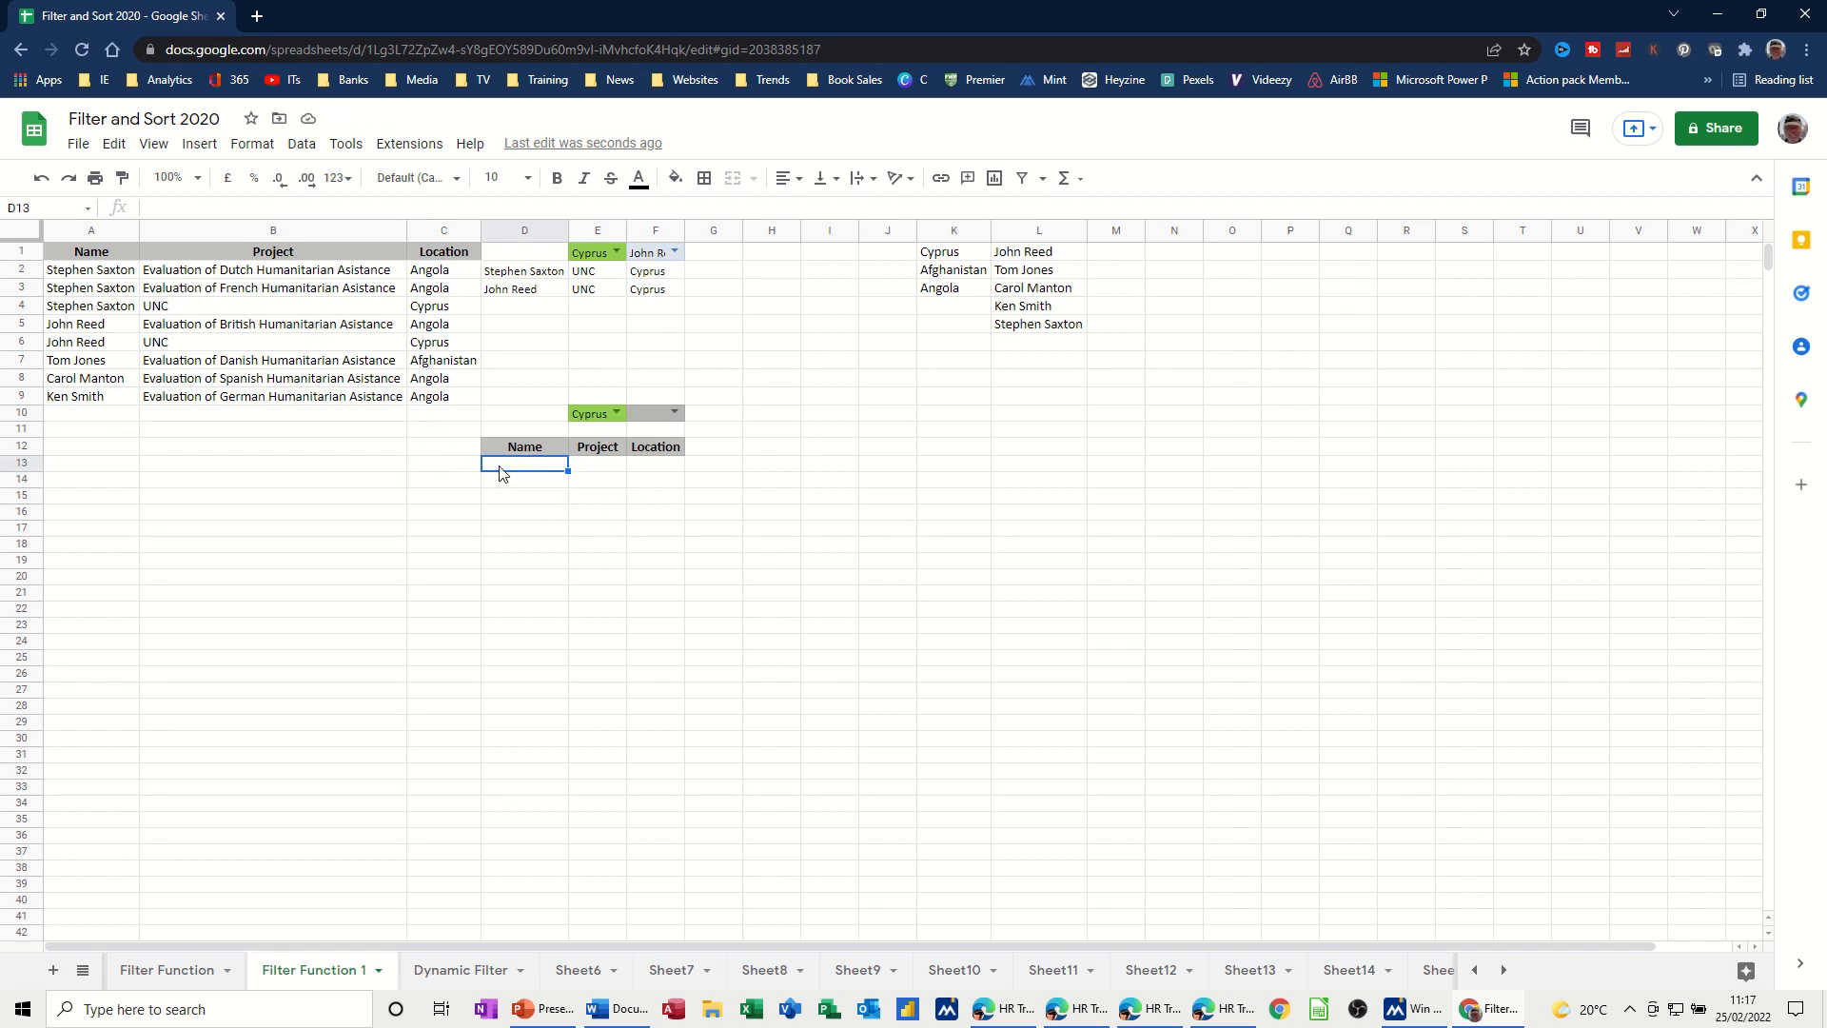
text(=filter)
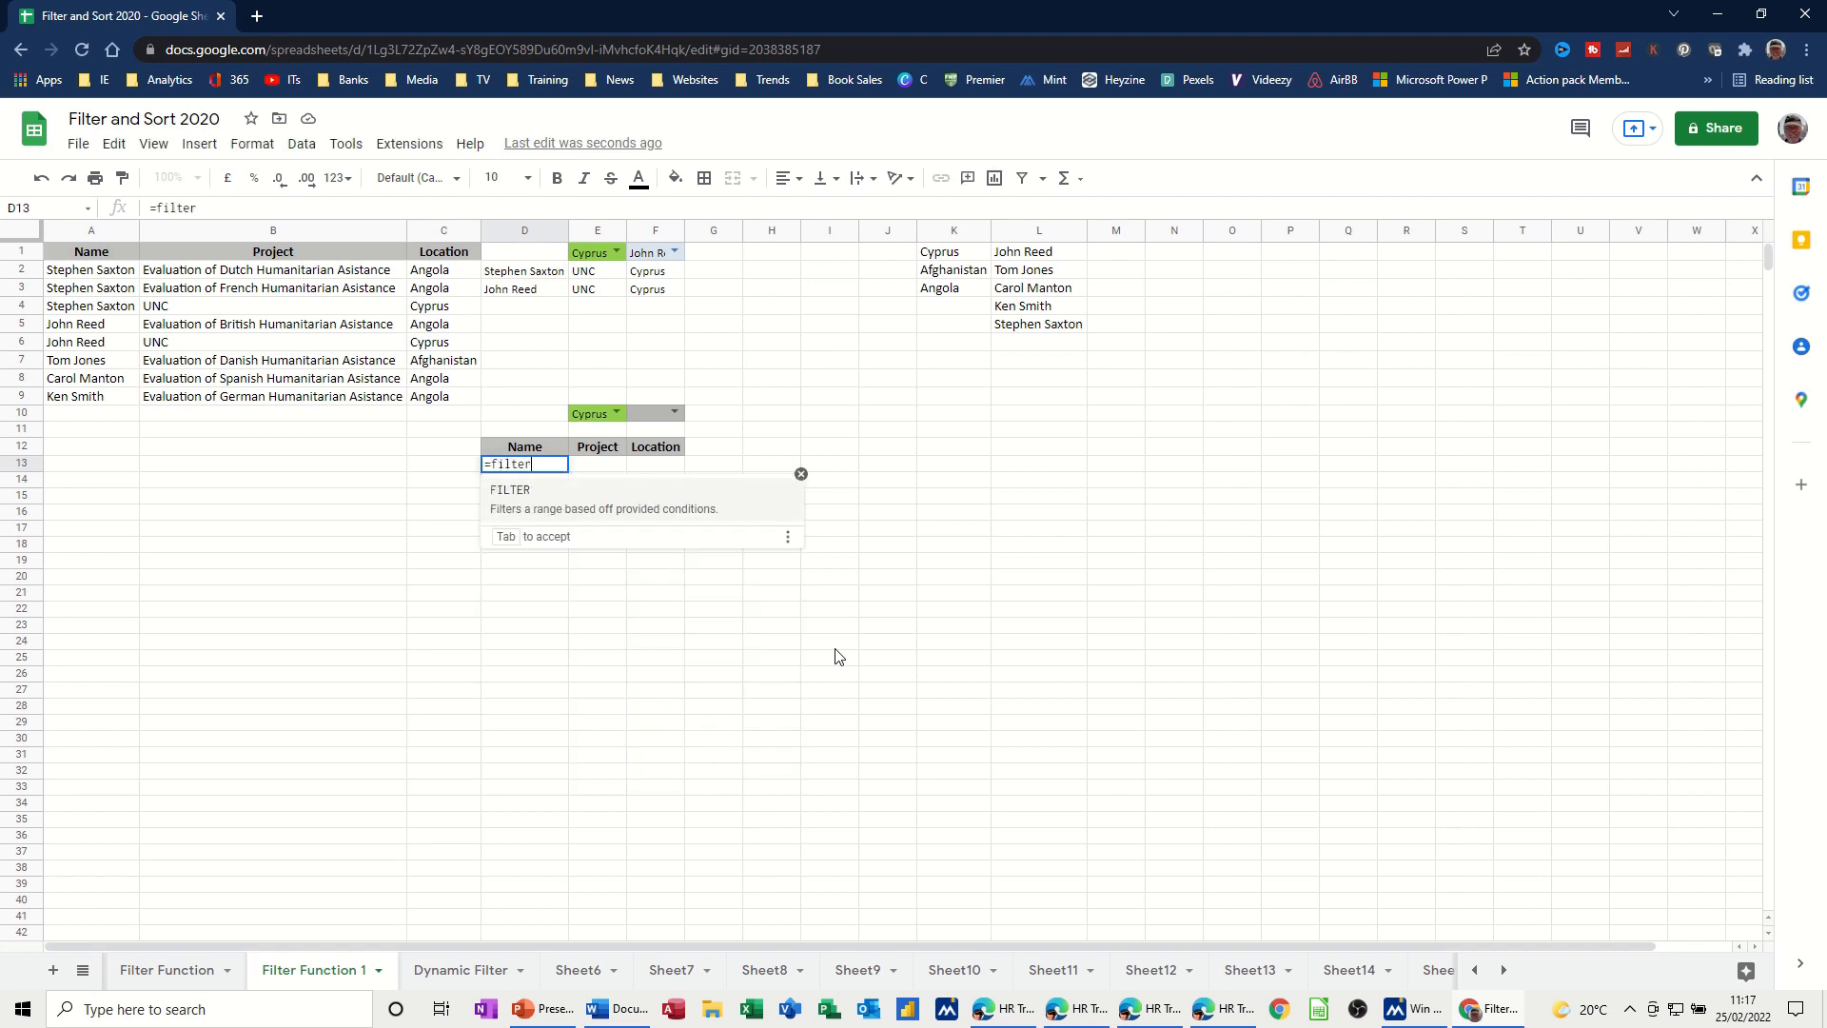
text(()
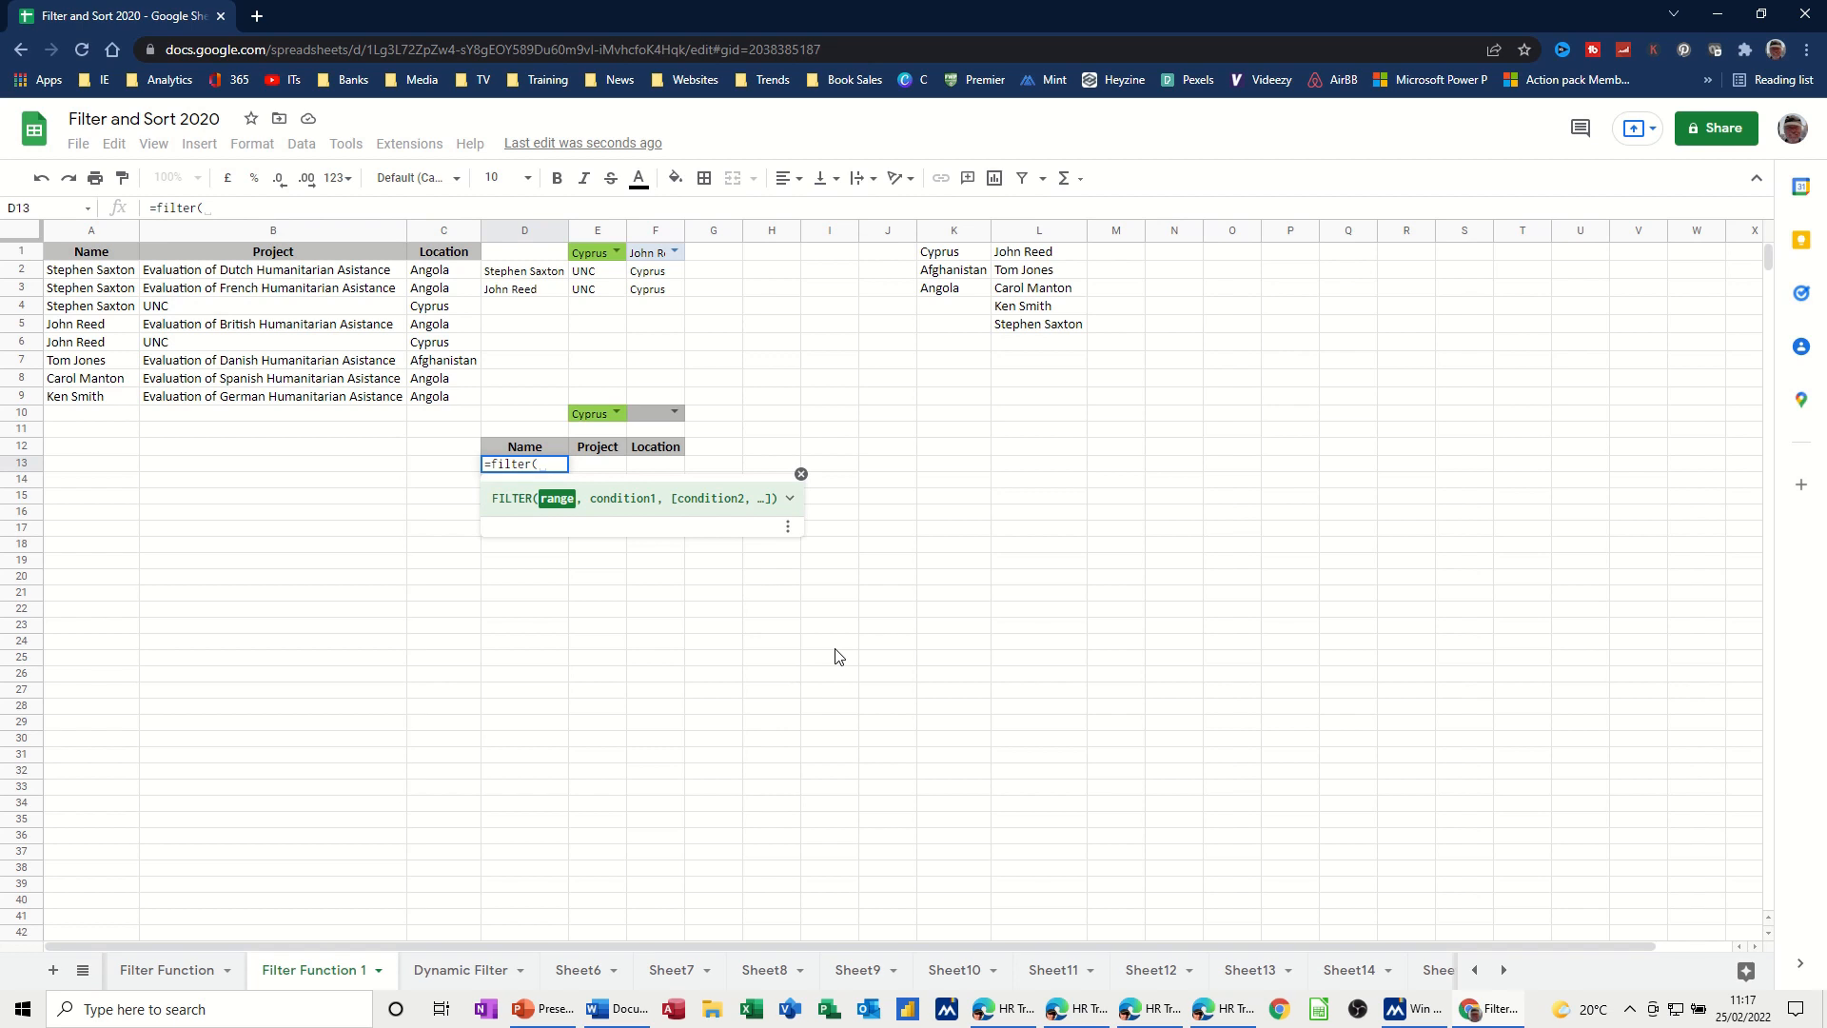
drag(95, 255, 435, 397)
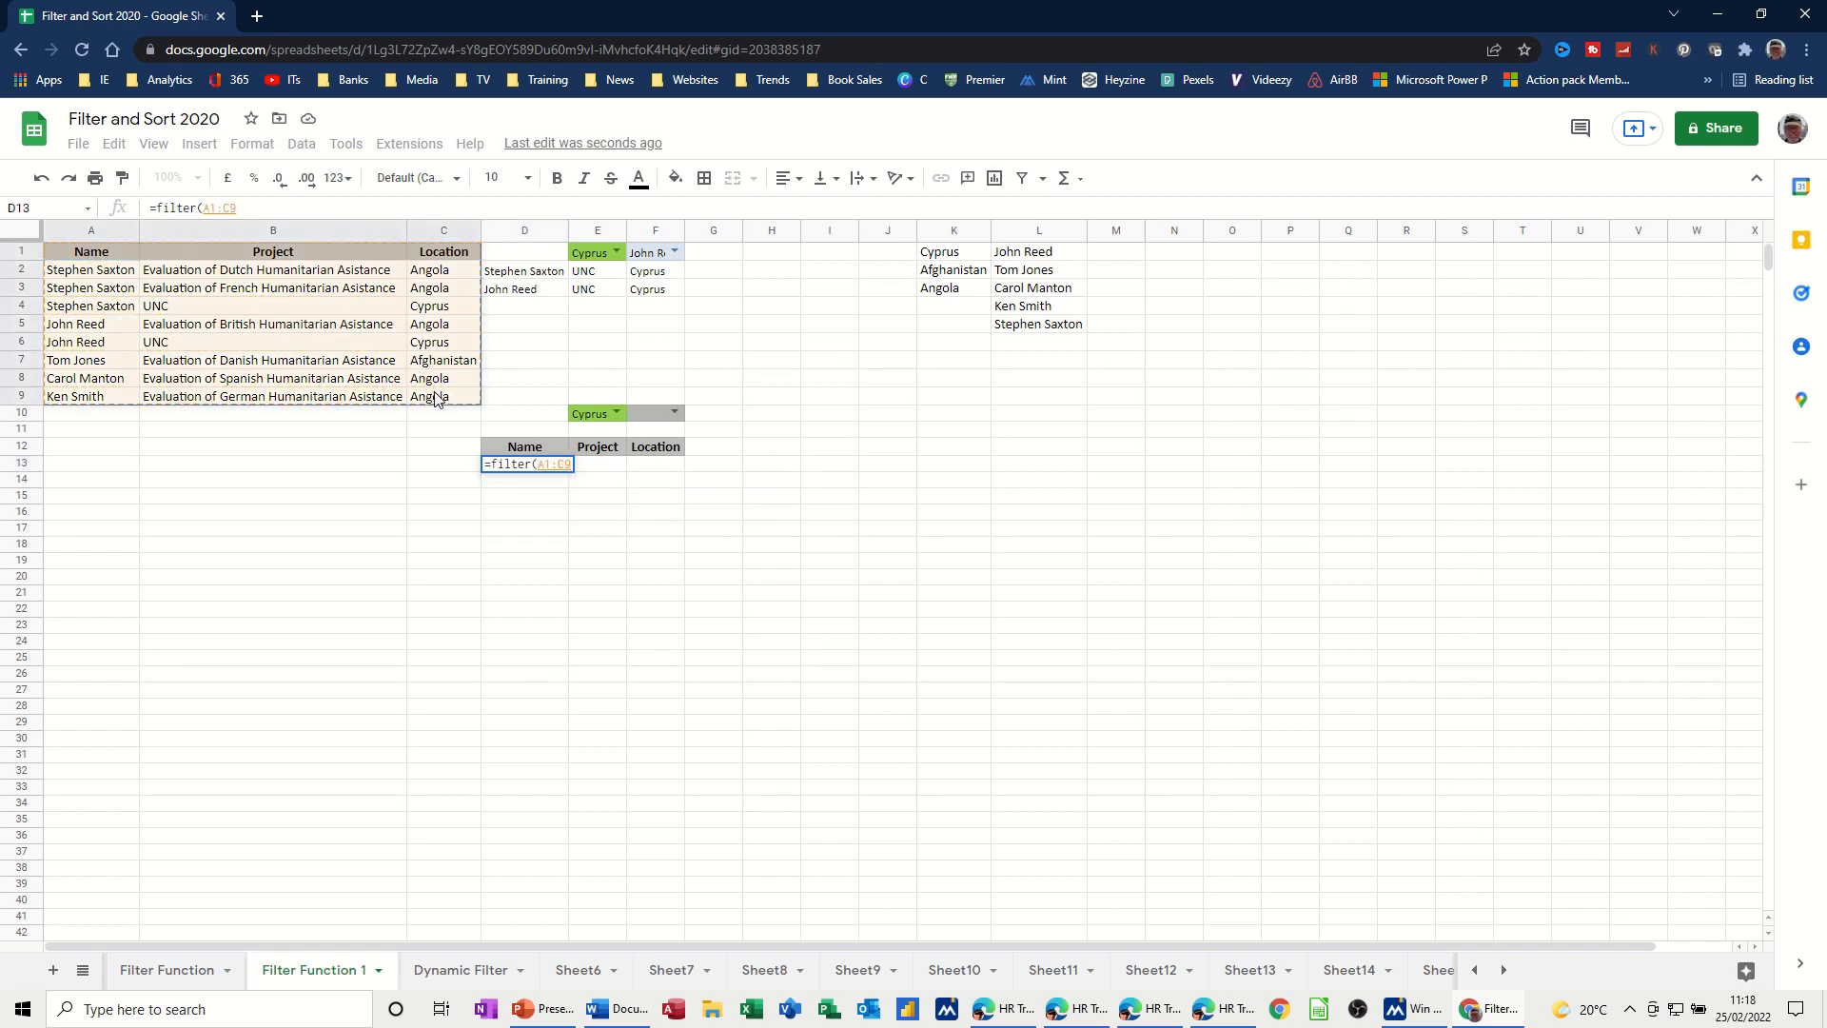
text(,)
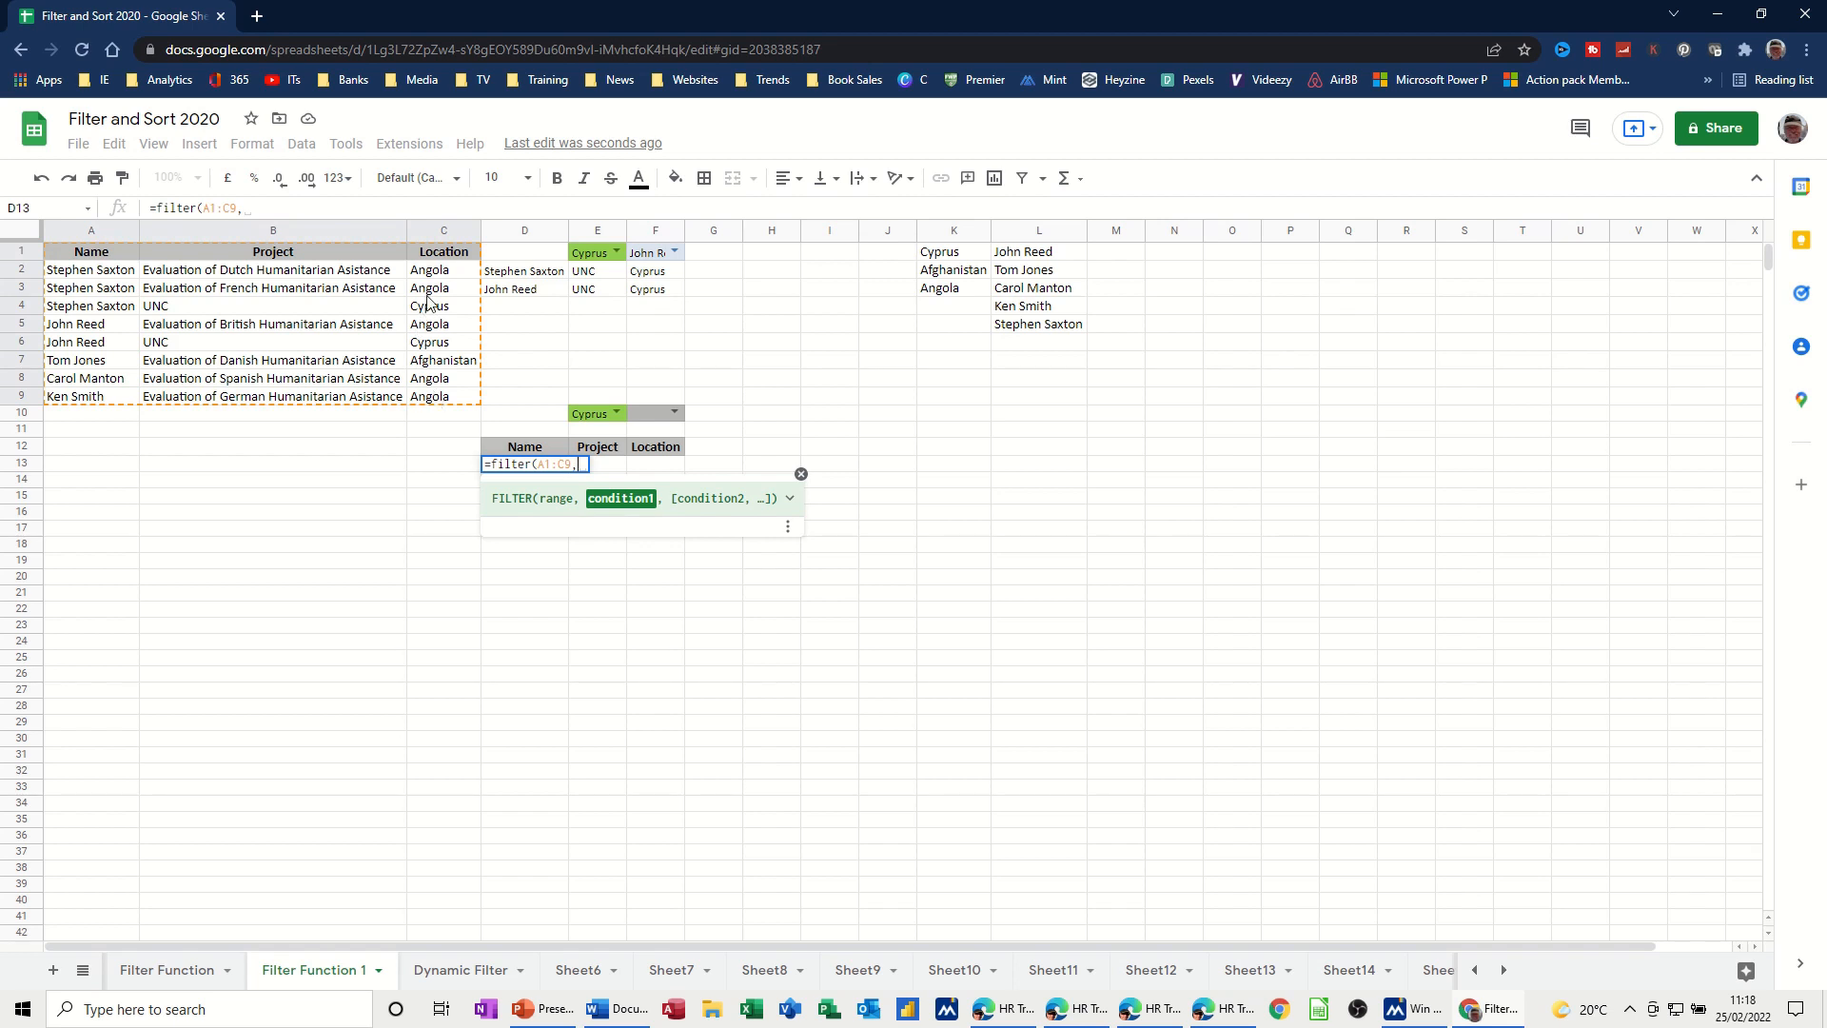
drag(433, 253, 419, 402)
text(=)
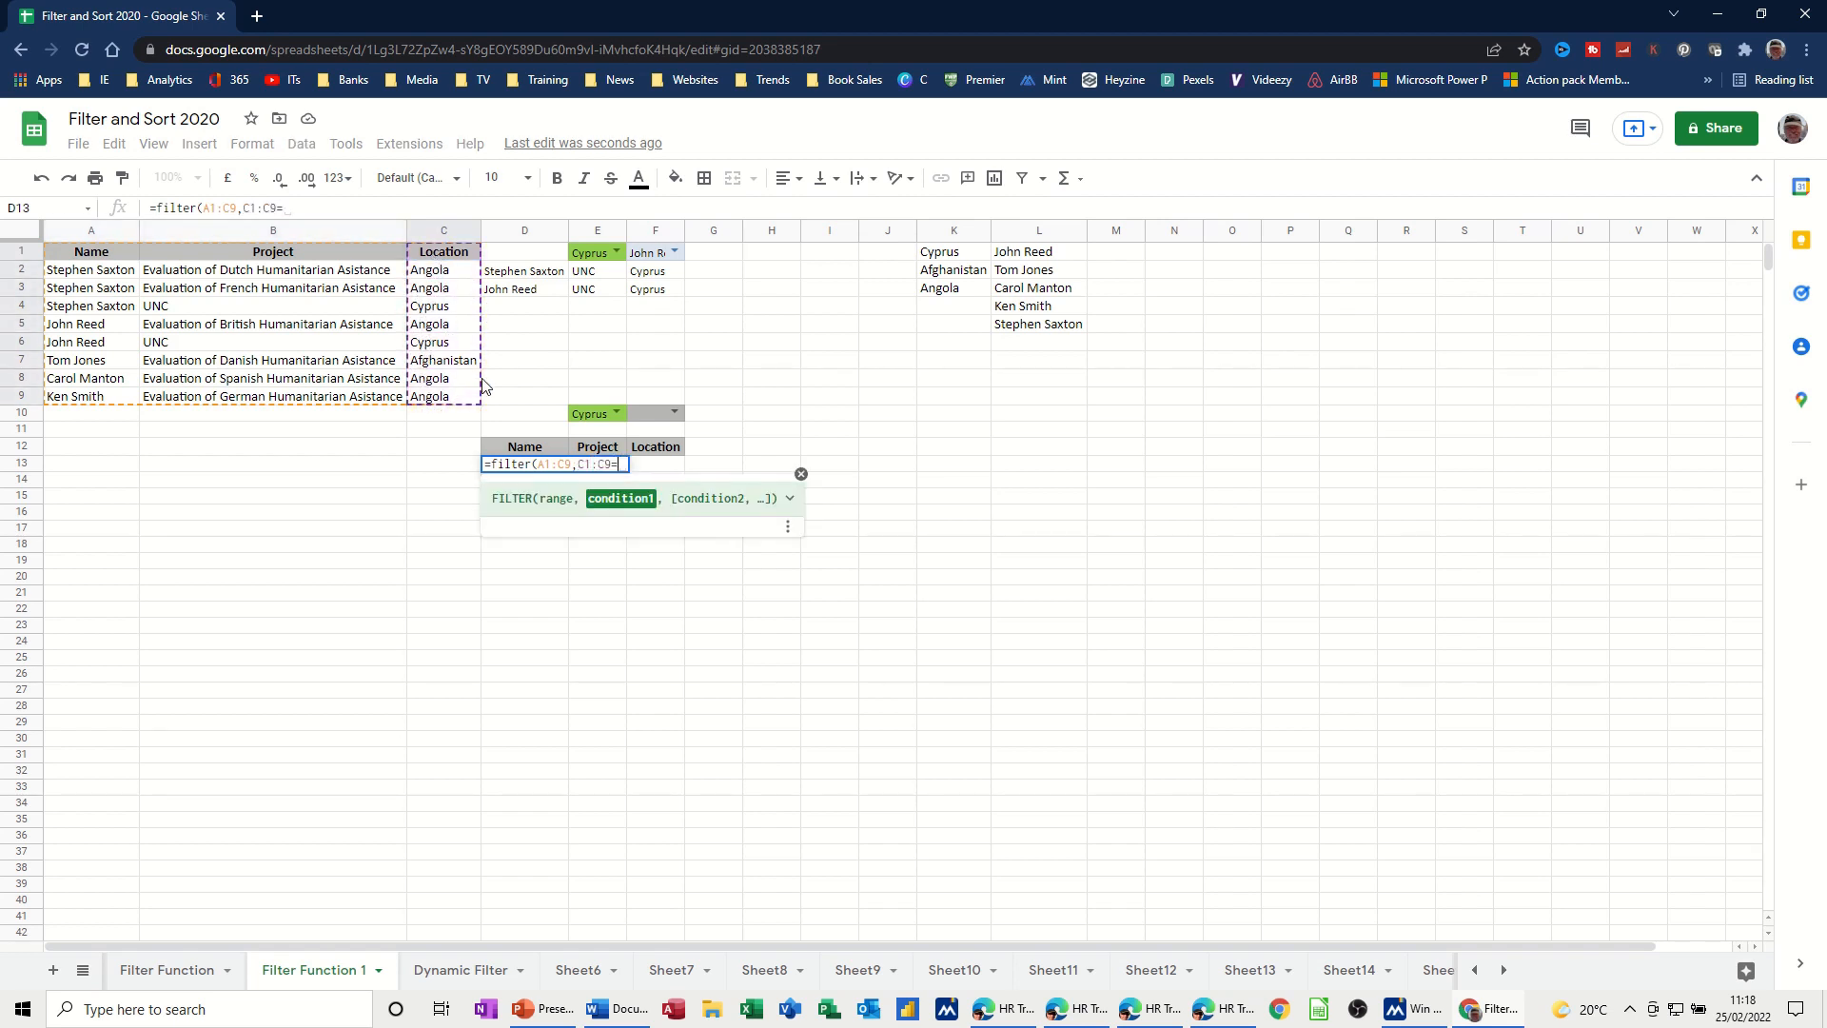
click(584, 419)
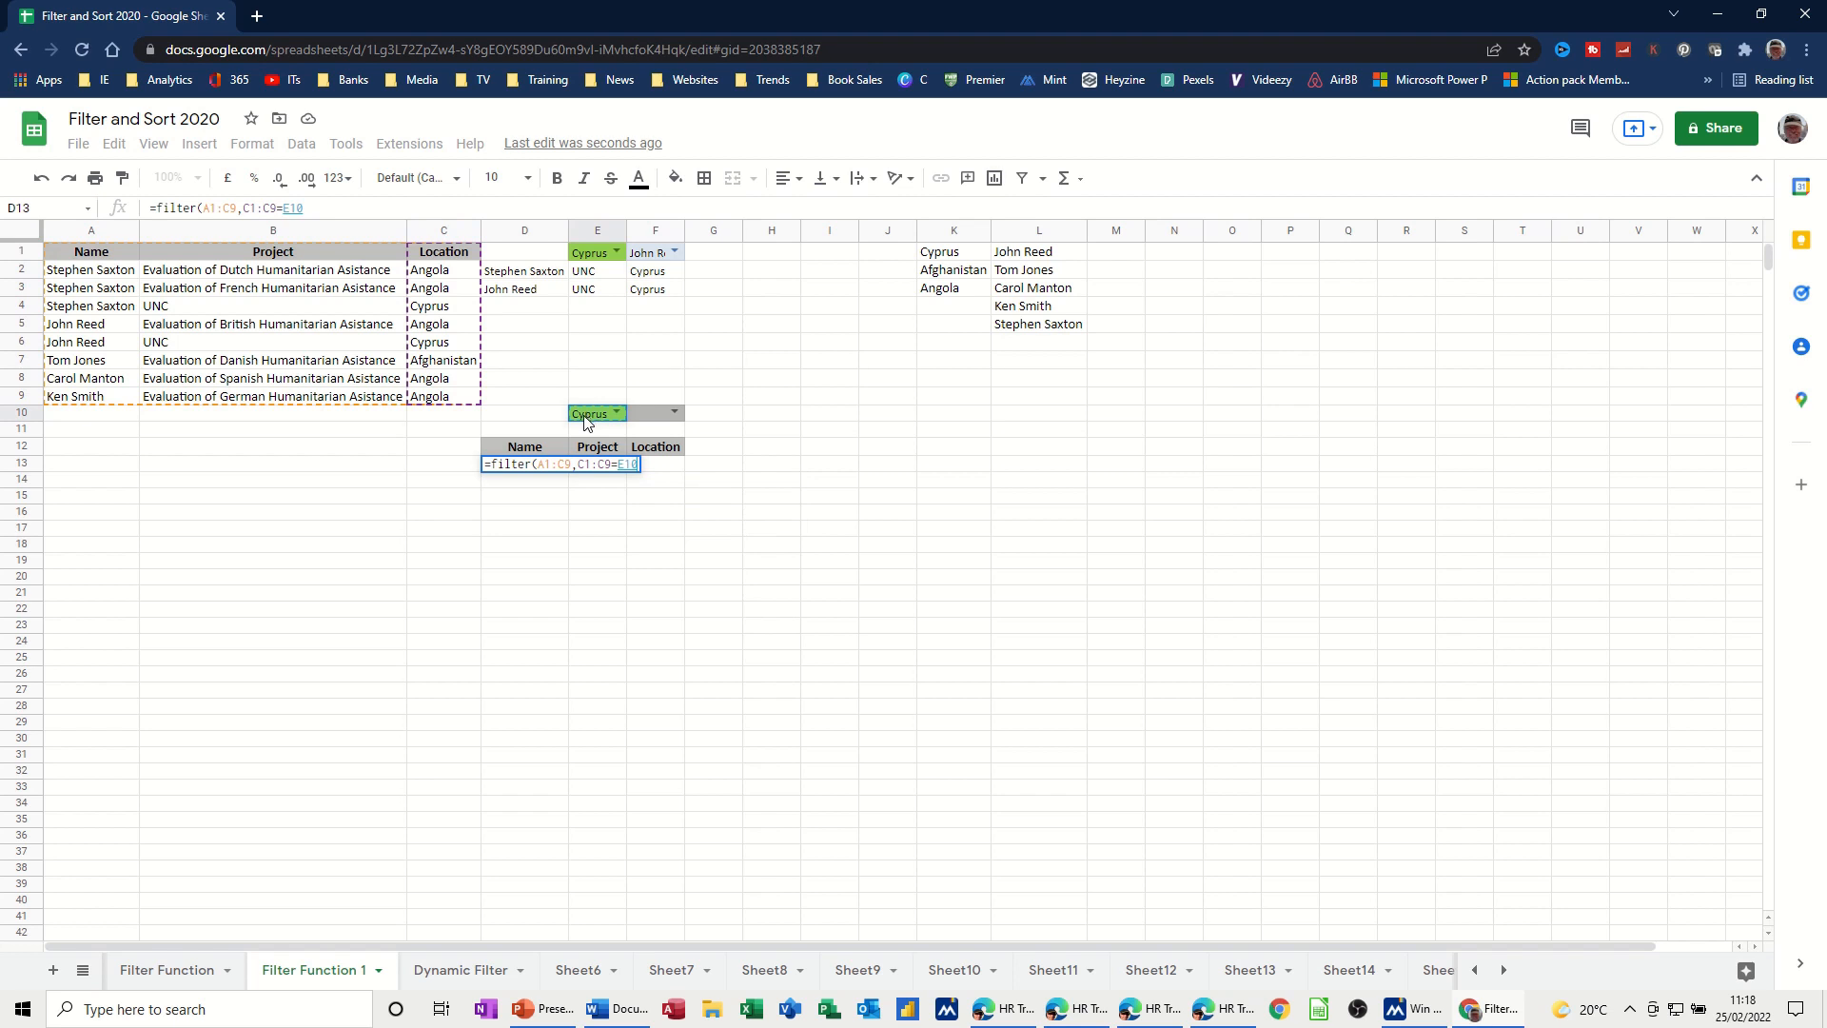
text(,)
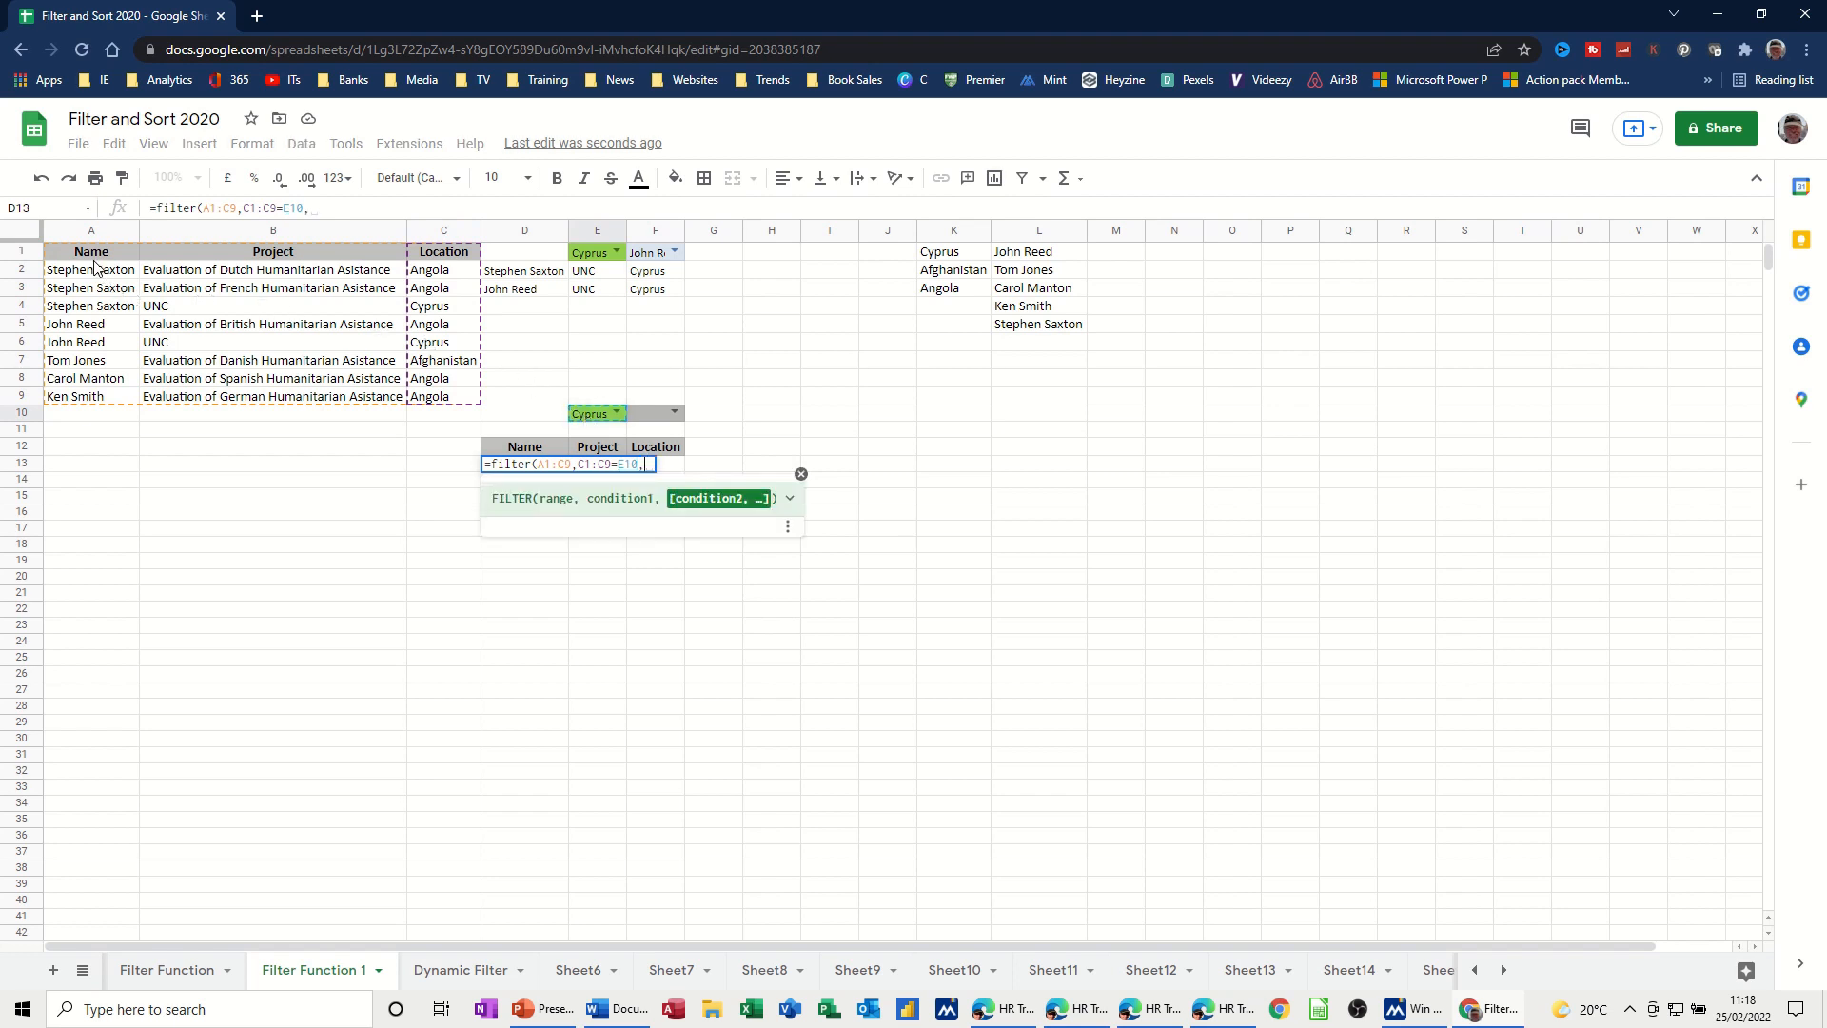
drag(84, 255, 91, 396)
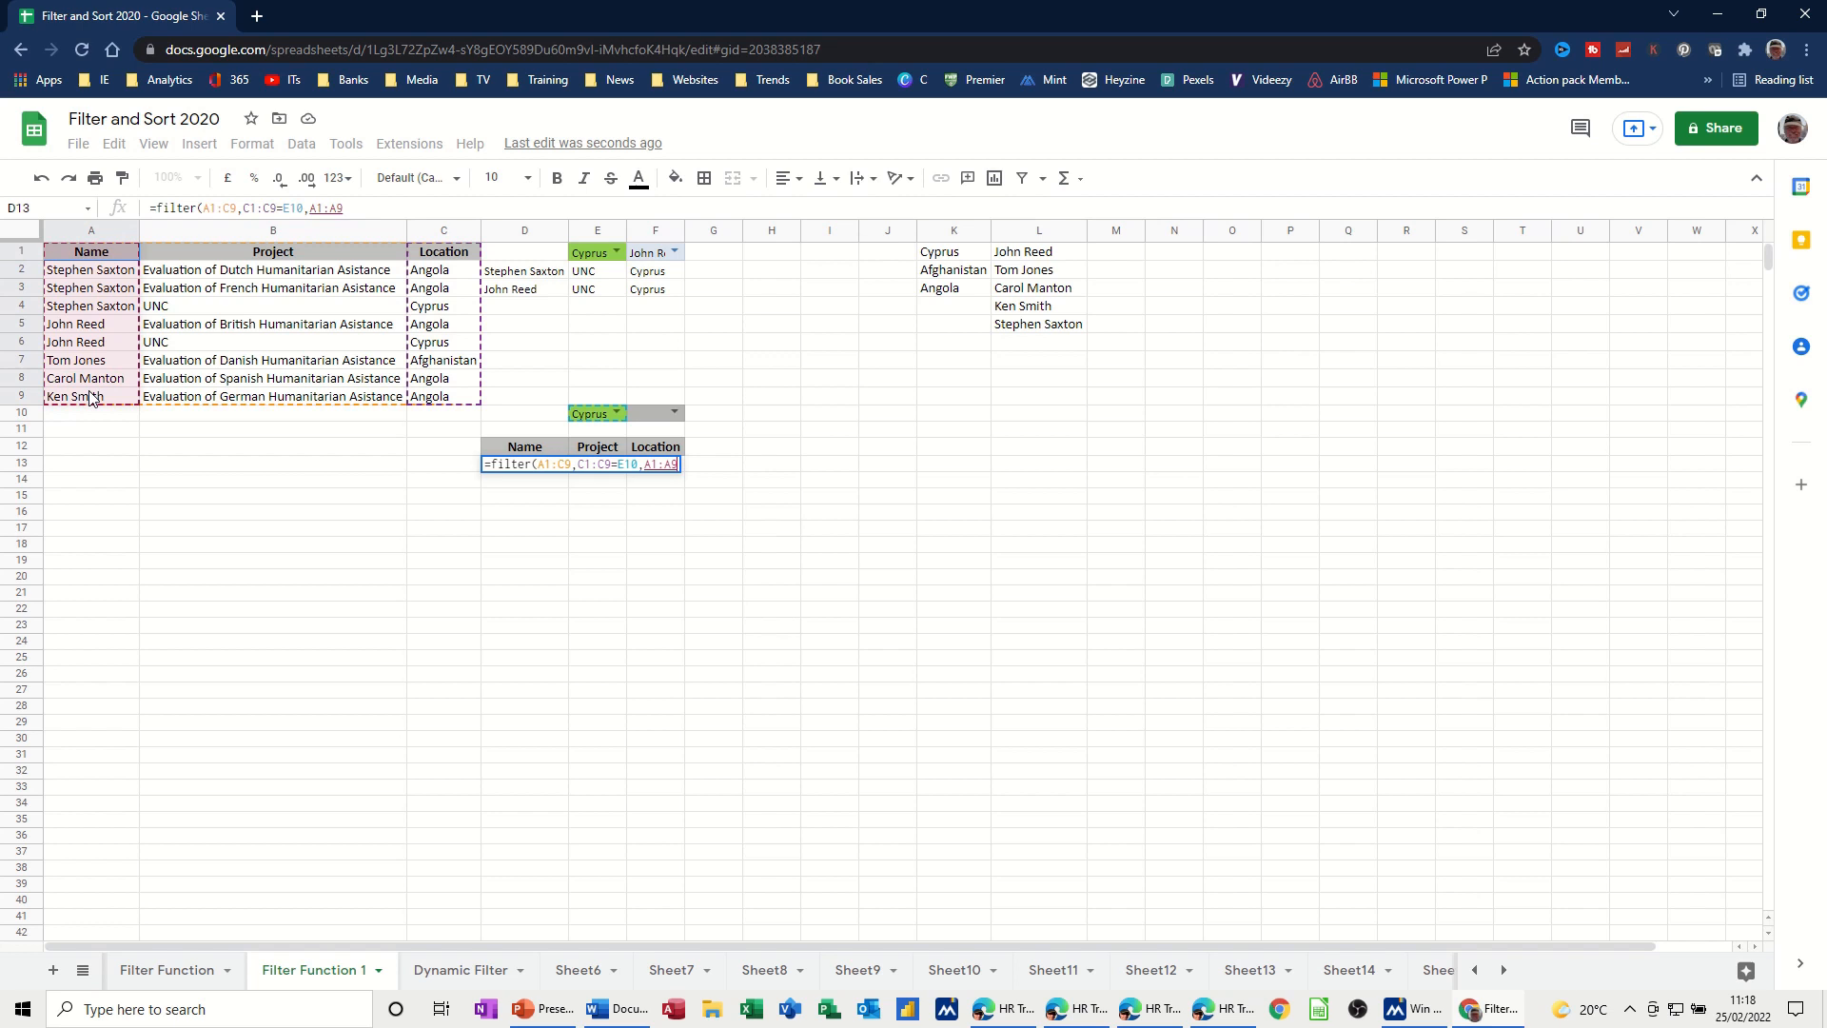
text(=)
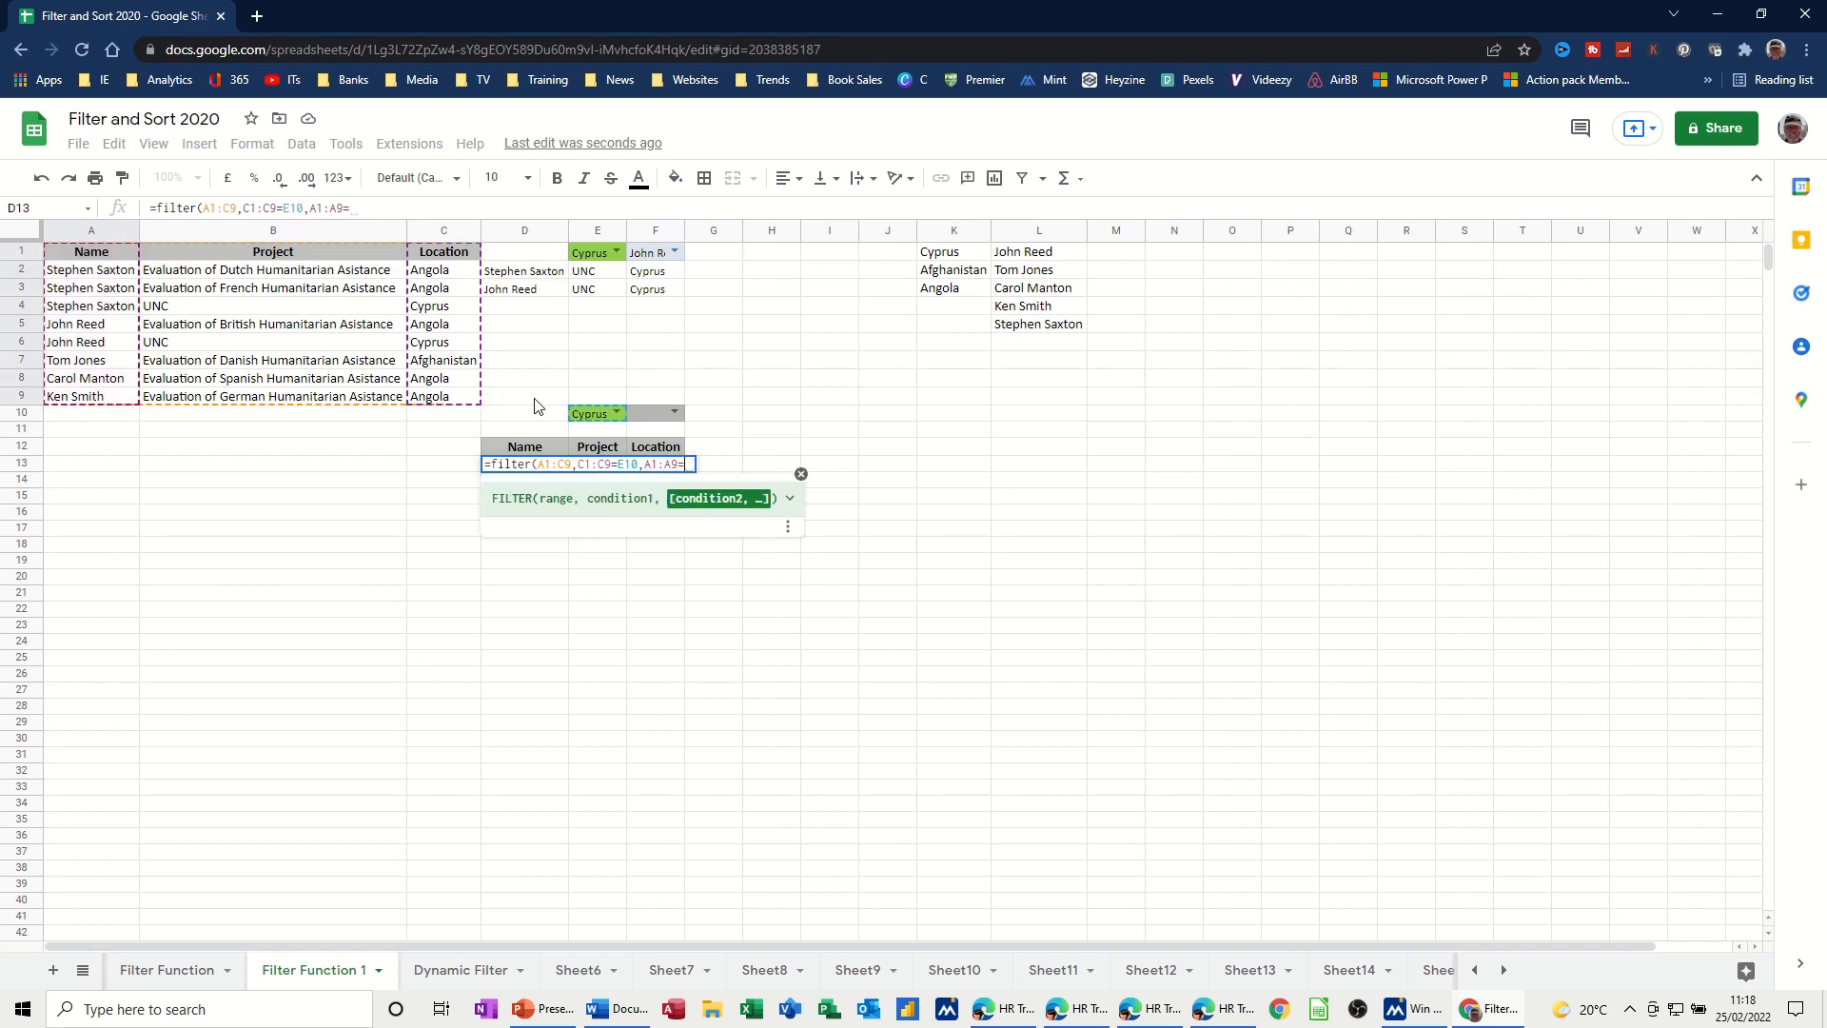
click(647, 414)
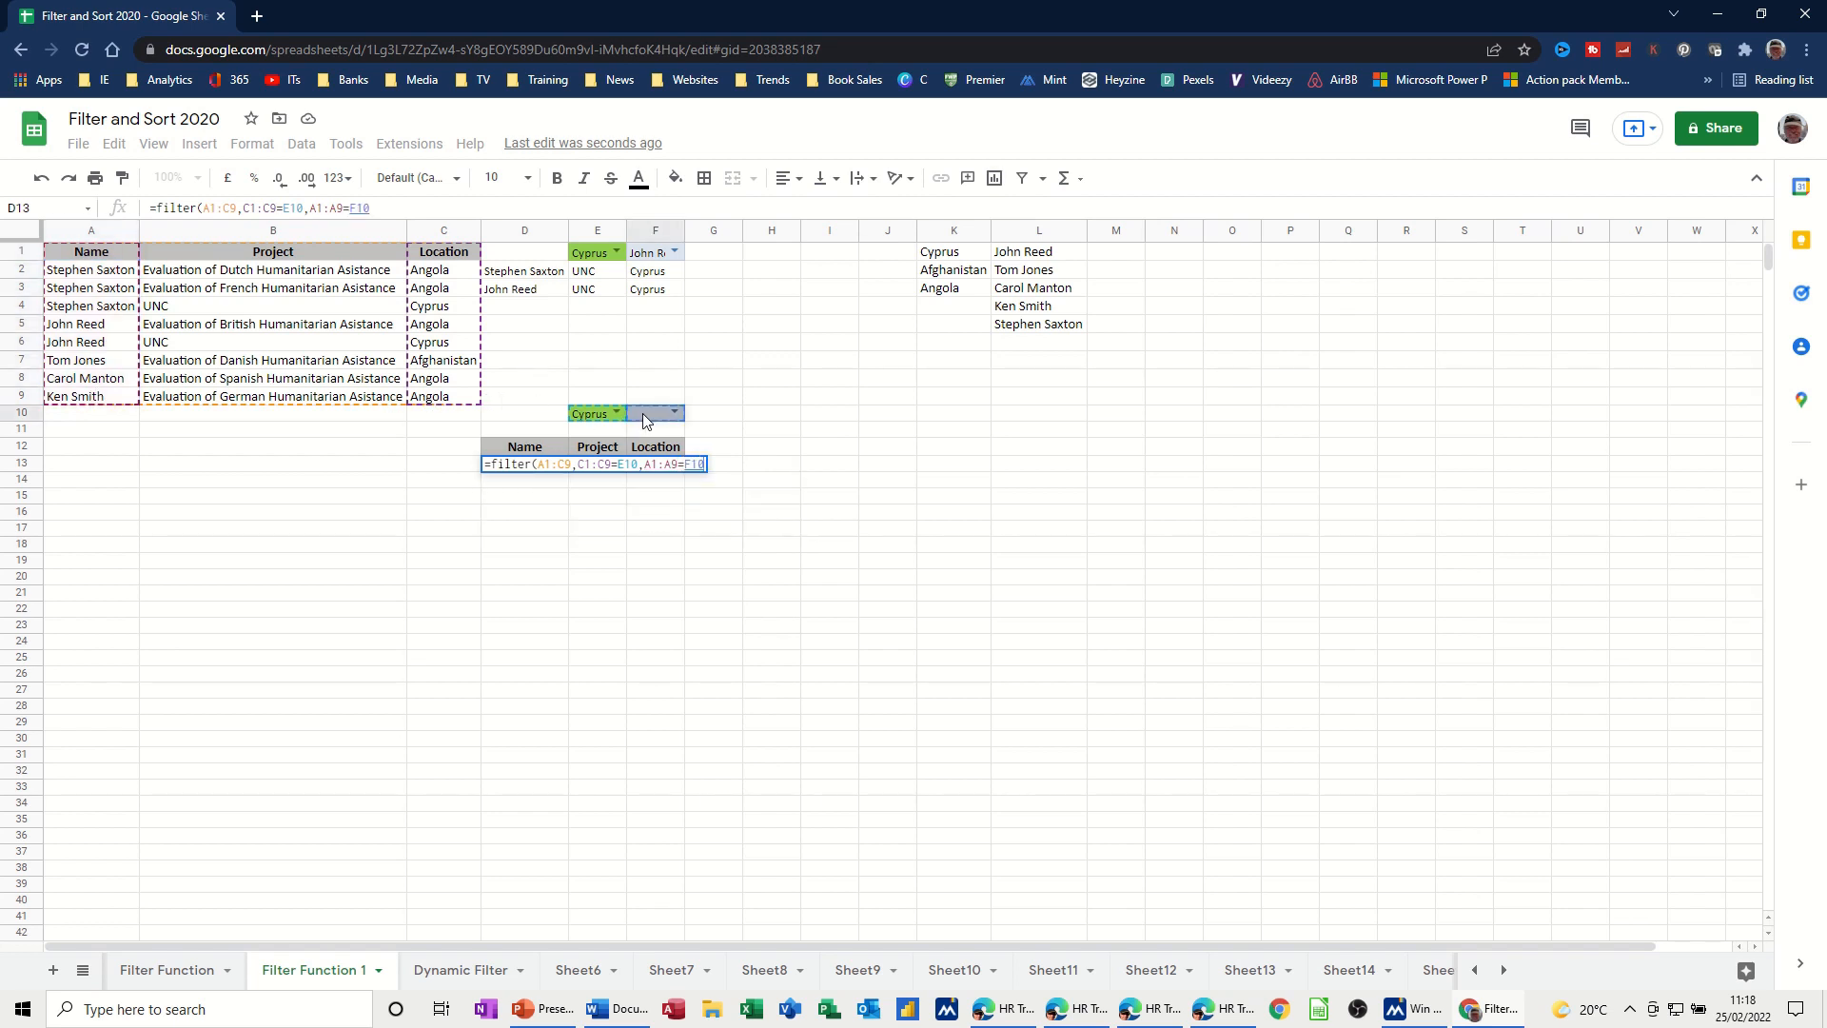
key(Return)
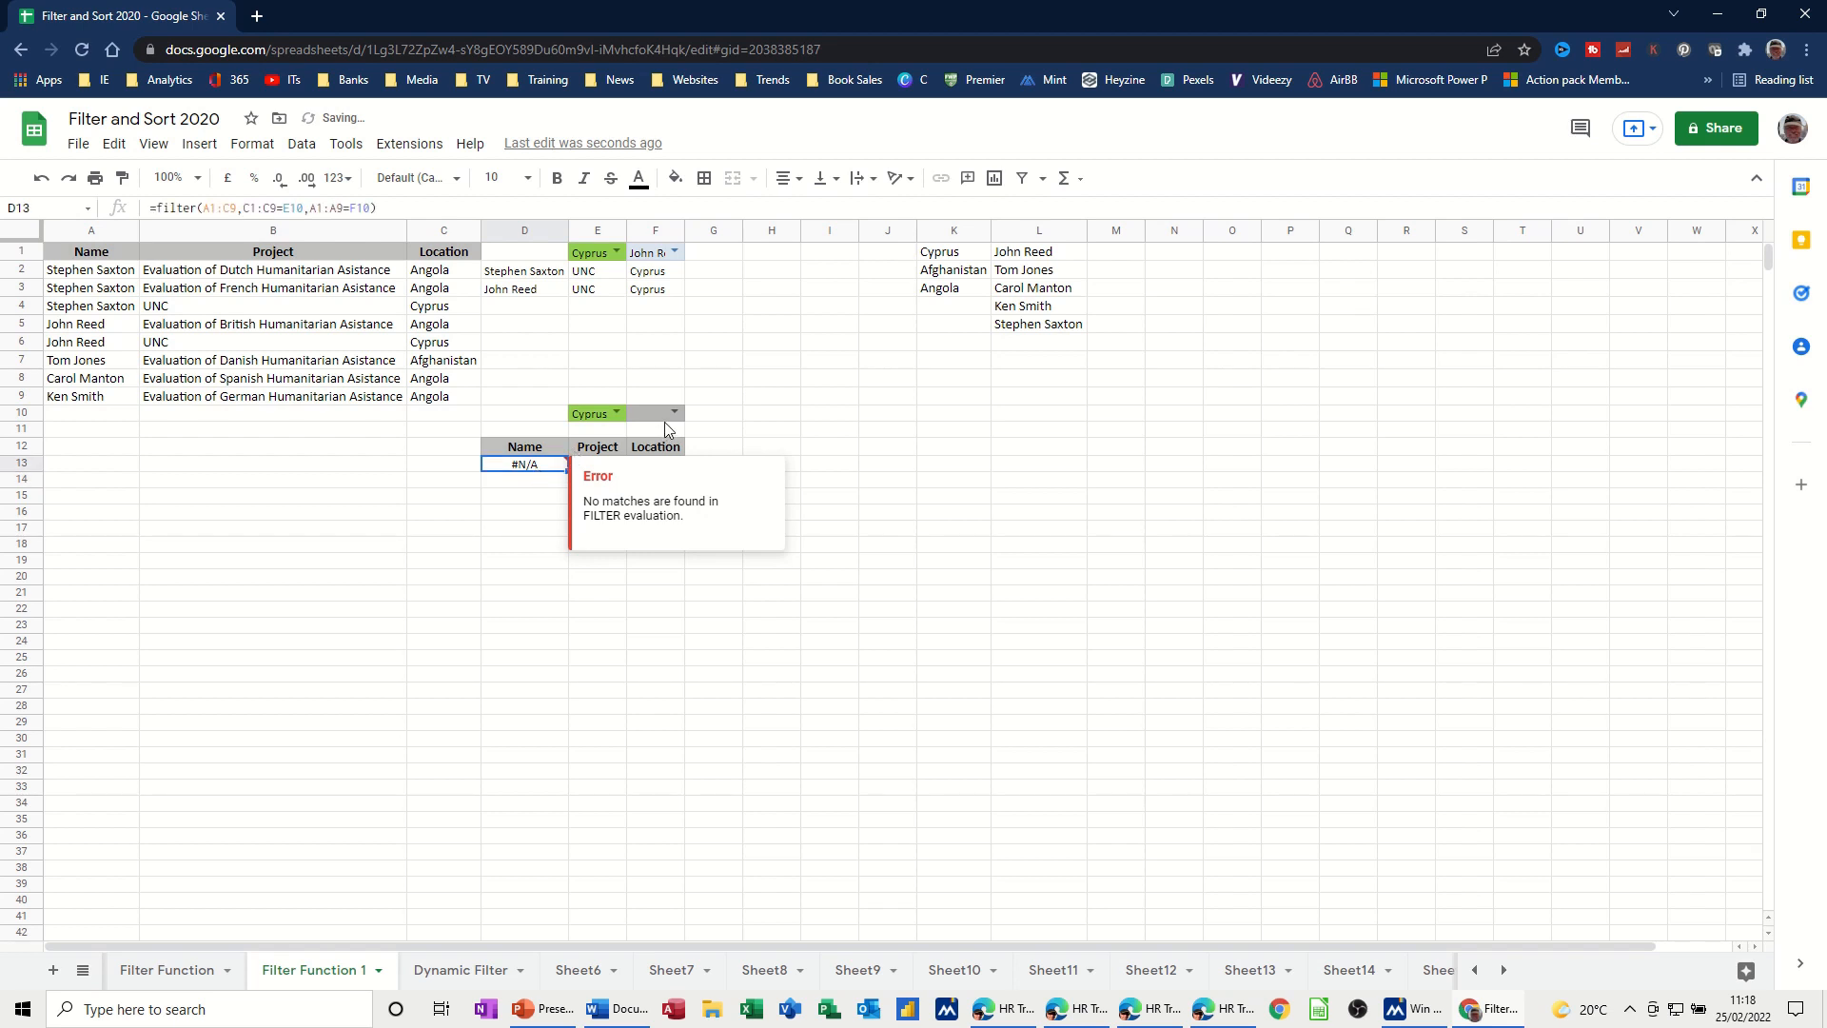
- Choose the last staff member from the F10 drop-down to test the two-condition filter
click(668, 415)
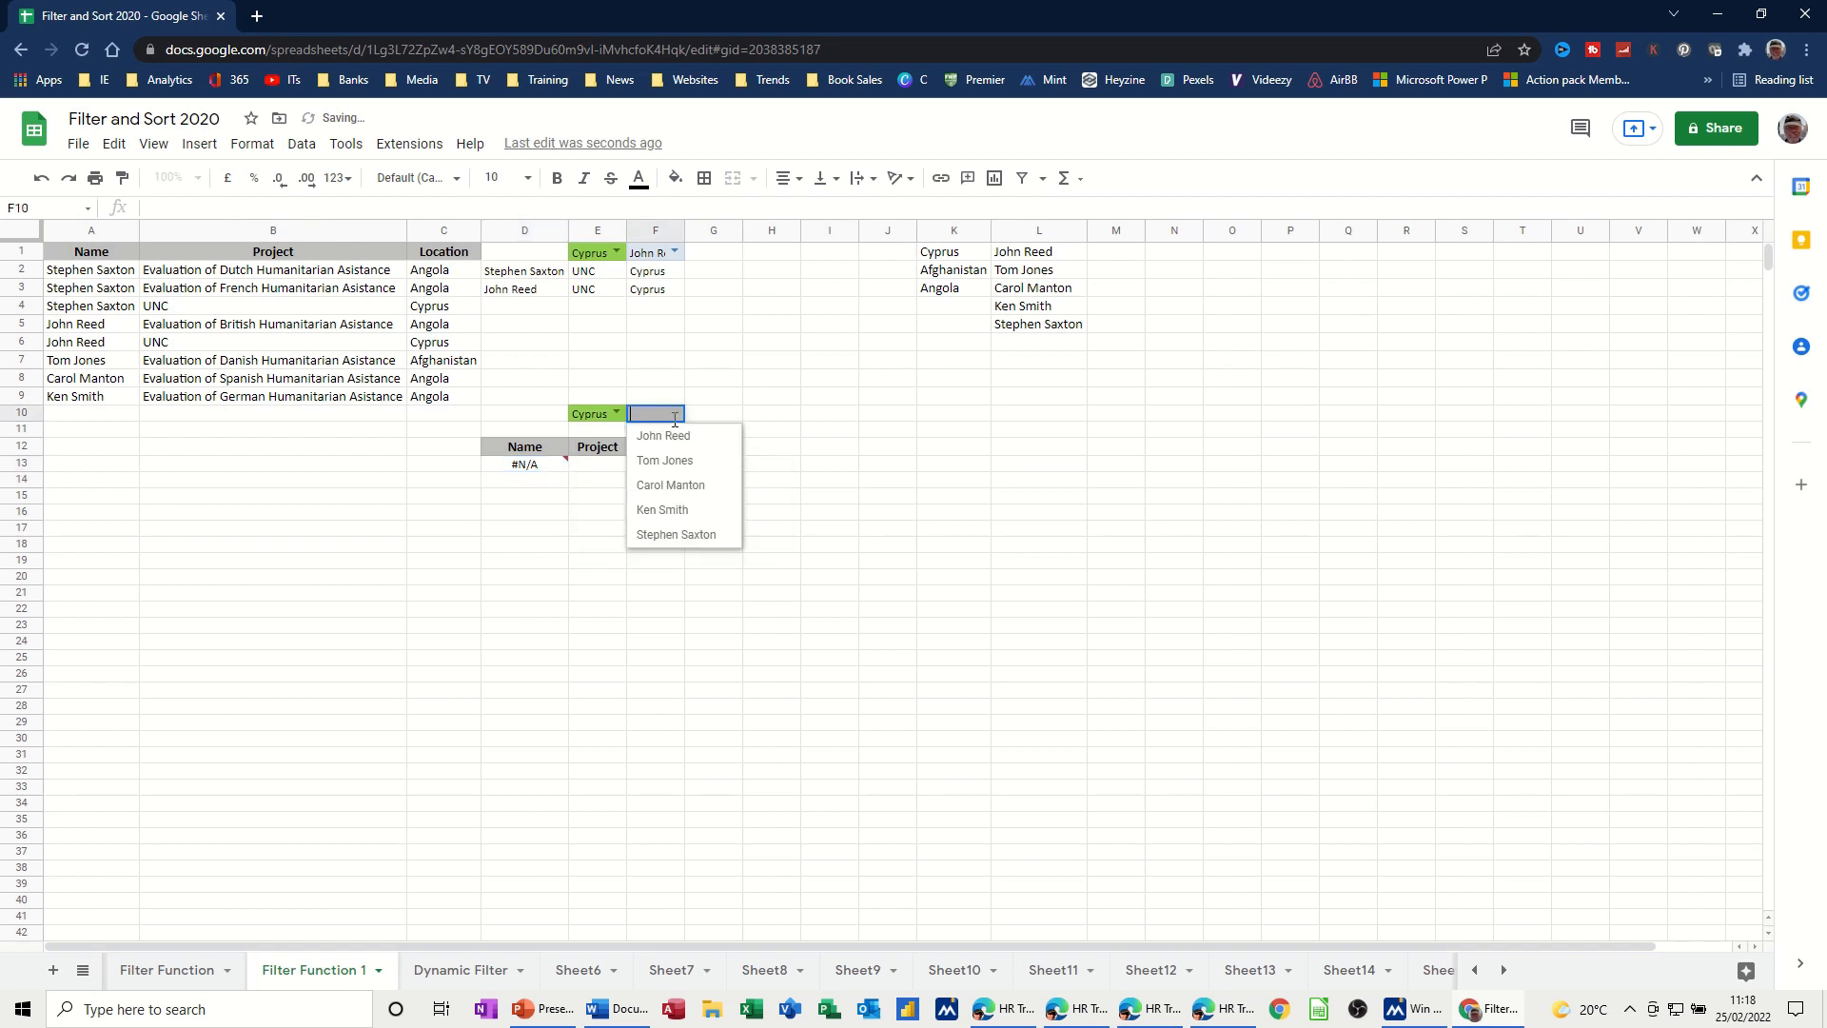
click(668, 534)
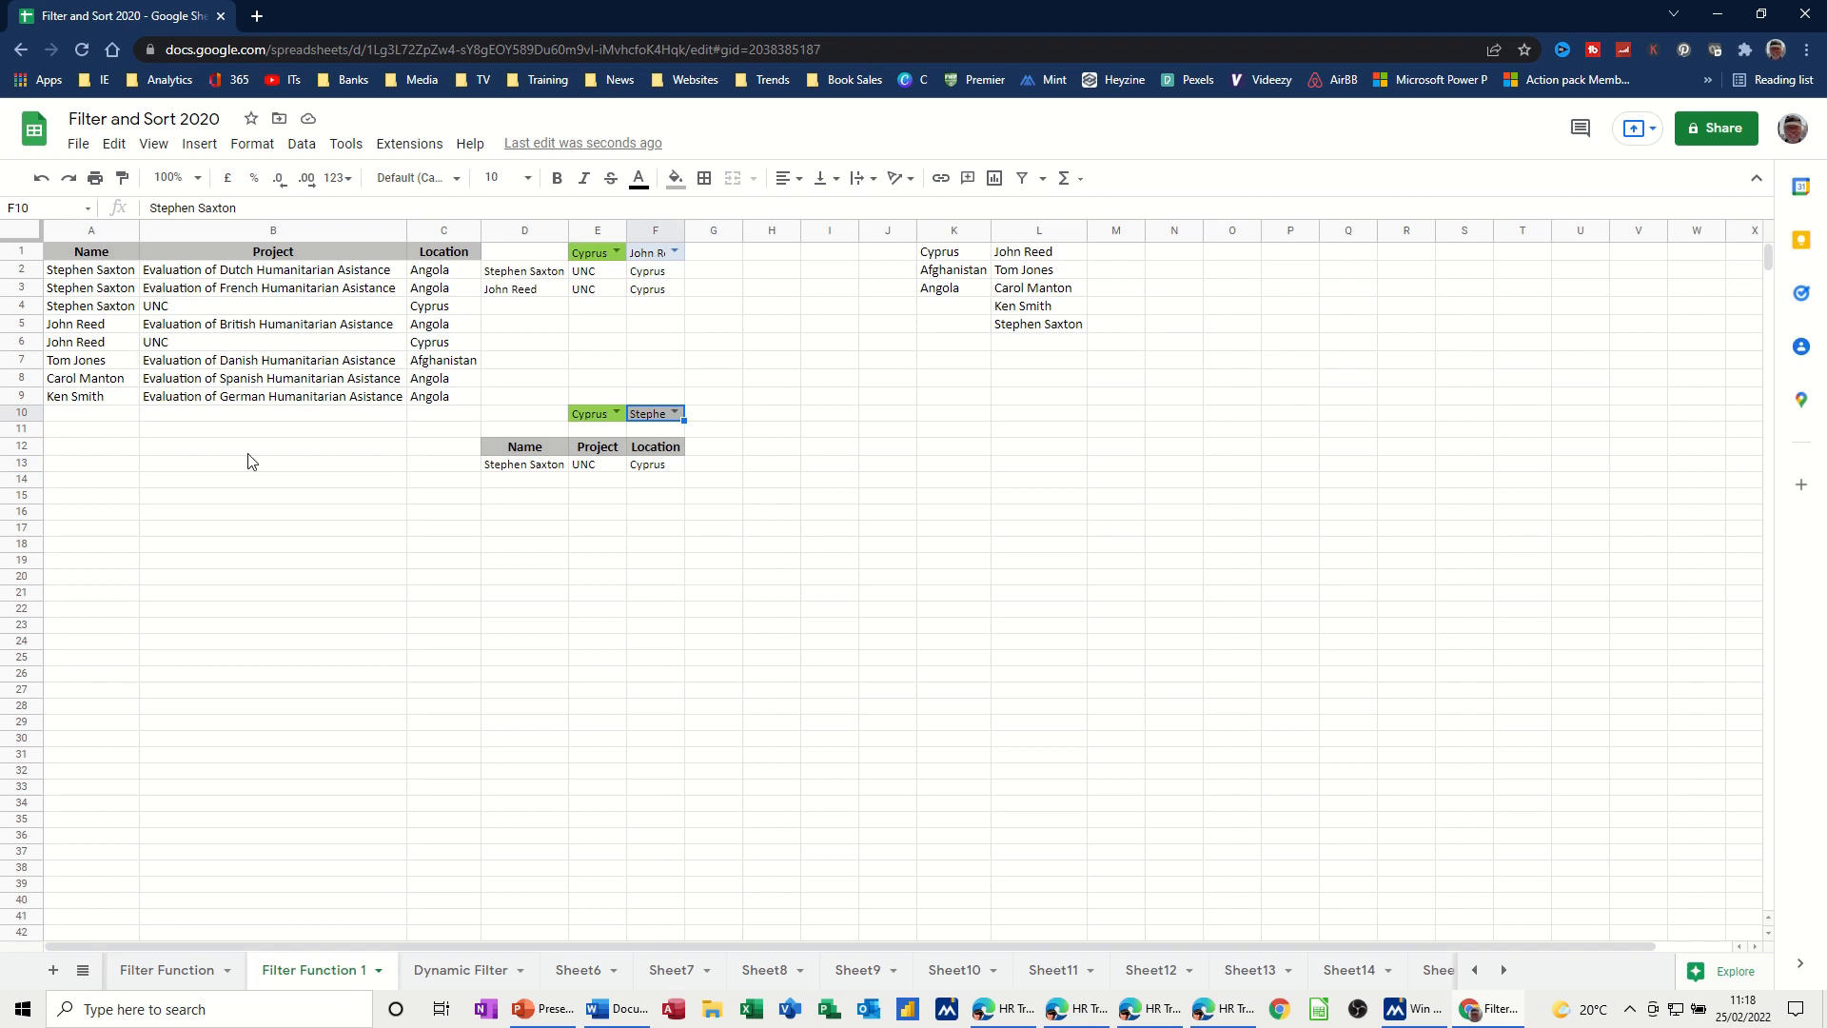
- Fill cell D16 with the olive green theme colour to mark it as a selection cell
click(509, 518)
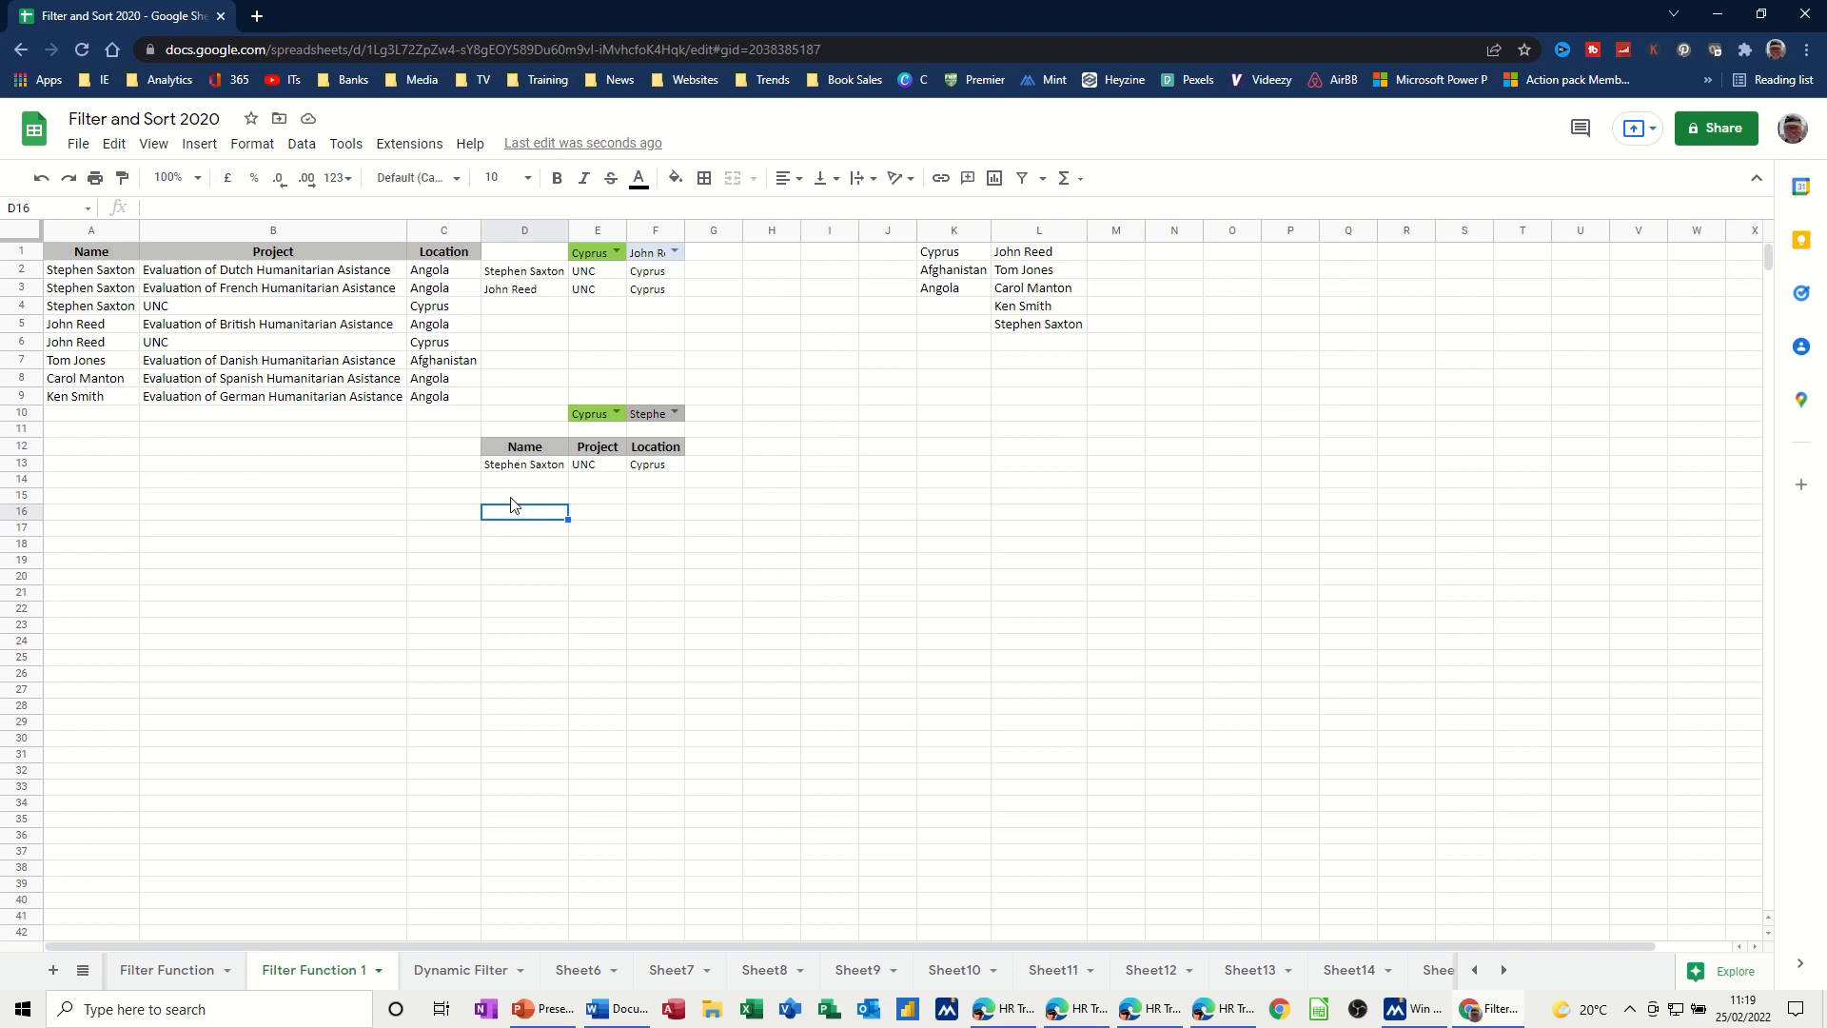
click(675, 180)
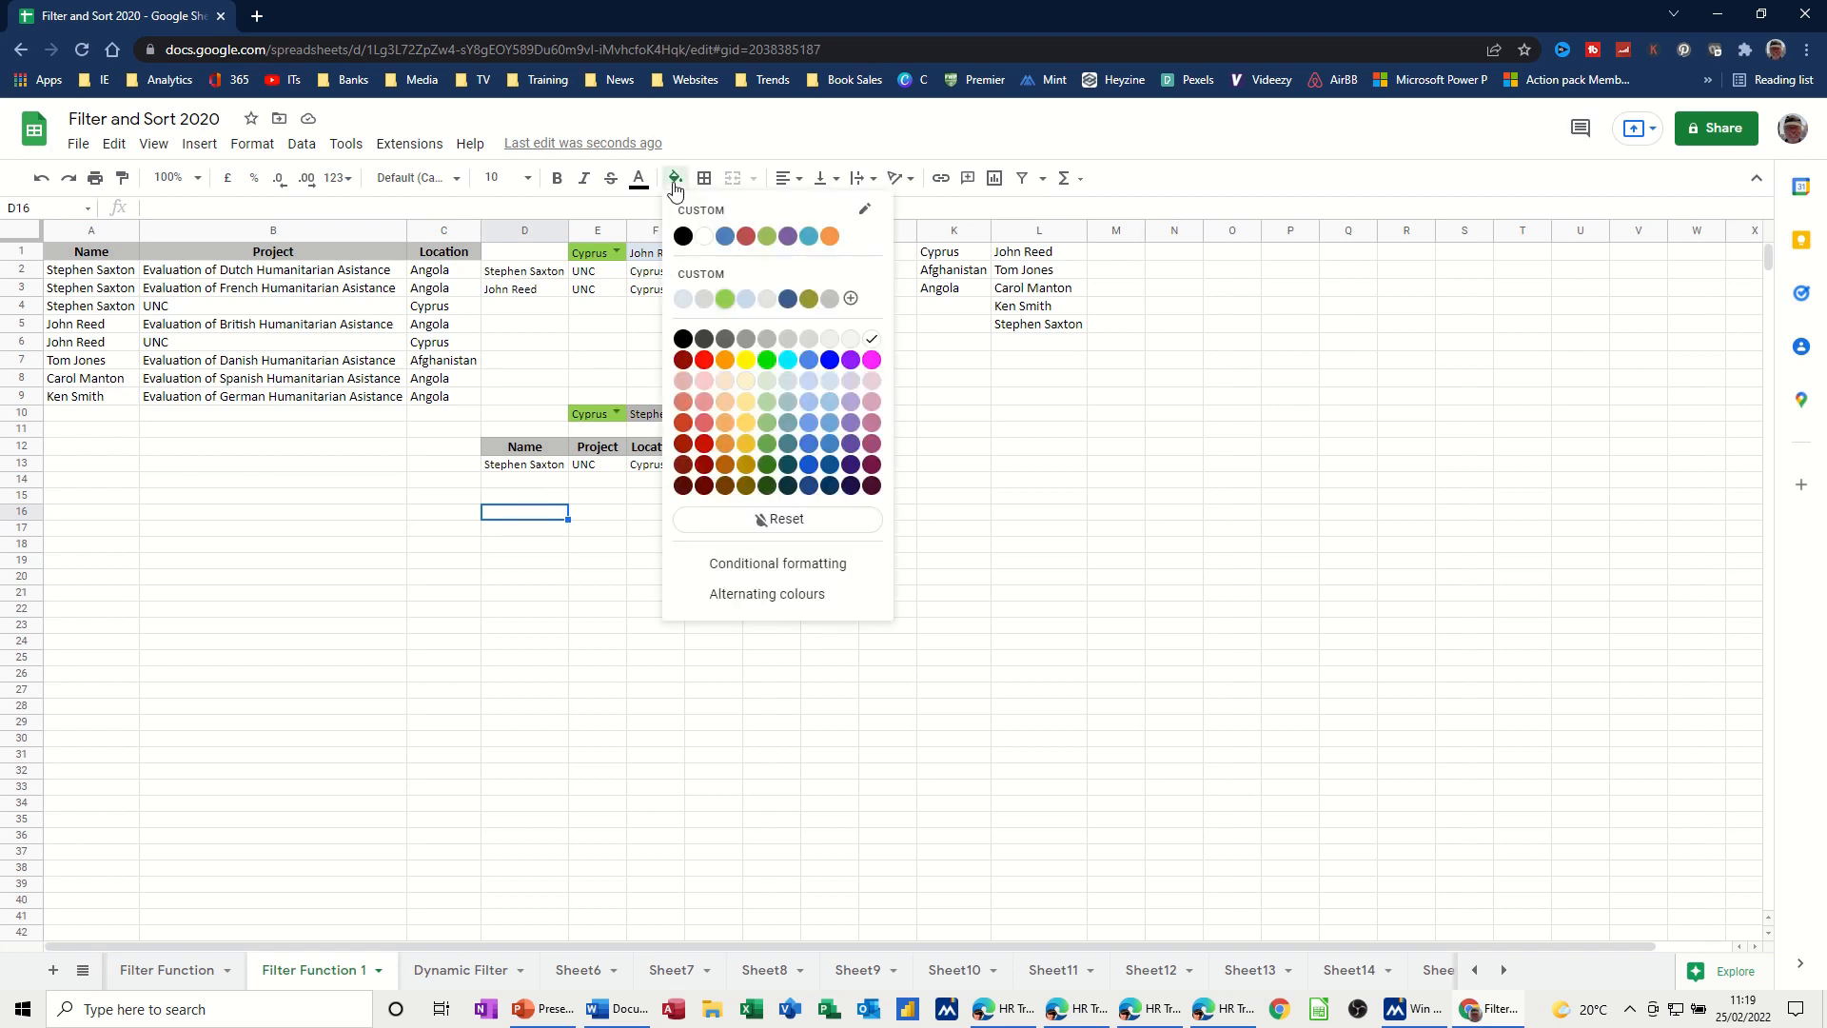
click(767, 237)
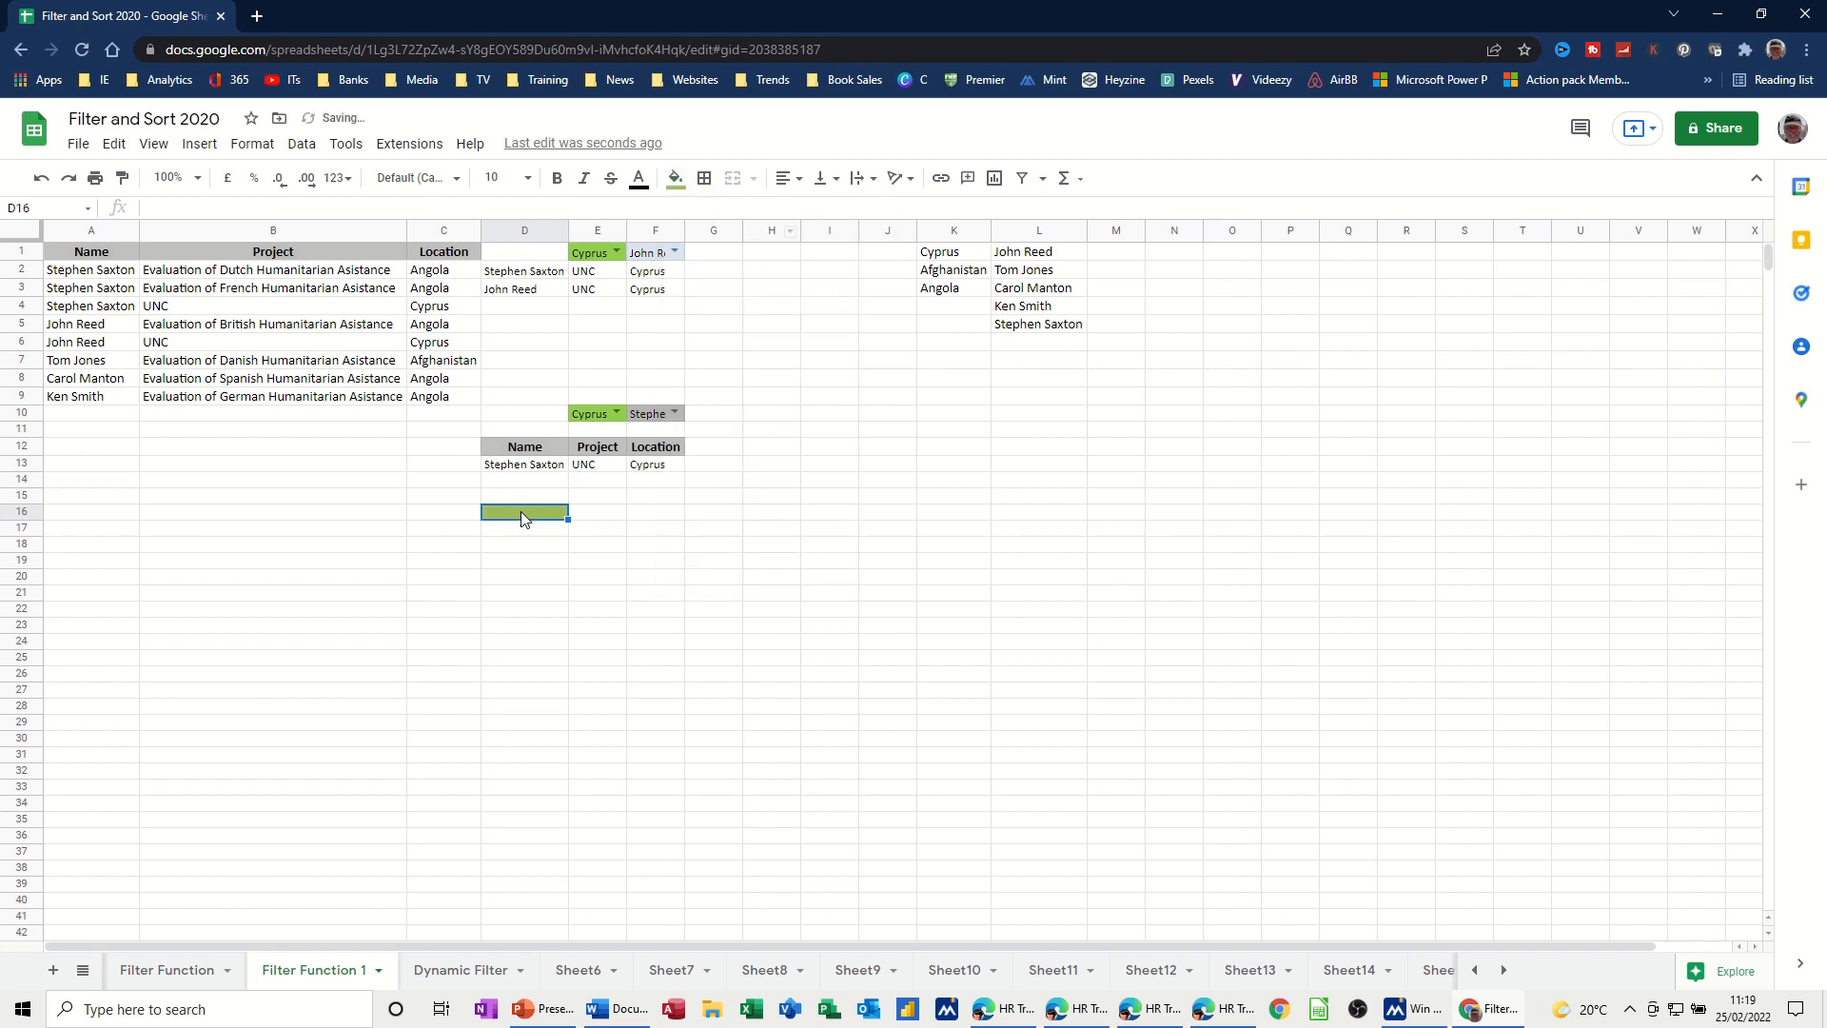
- Add a drop-down list to D16 with data validation from the range =staff, and check its choices
click(303, 144)
click(359, 500)
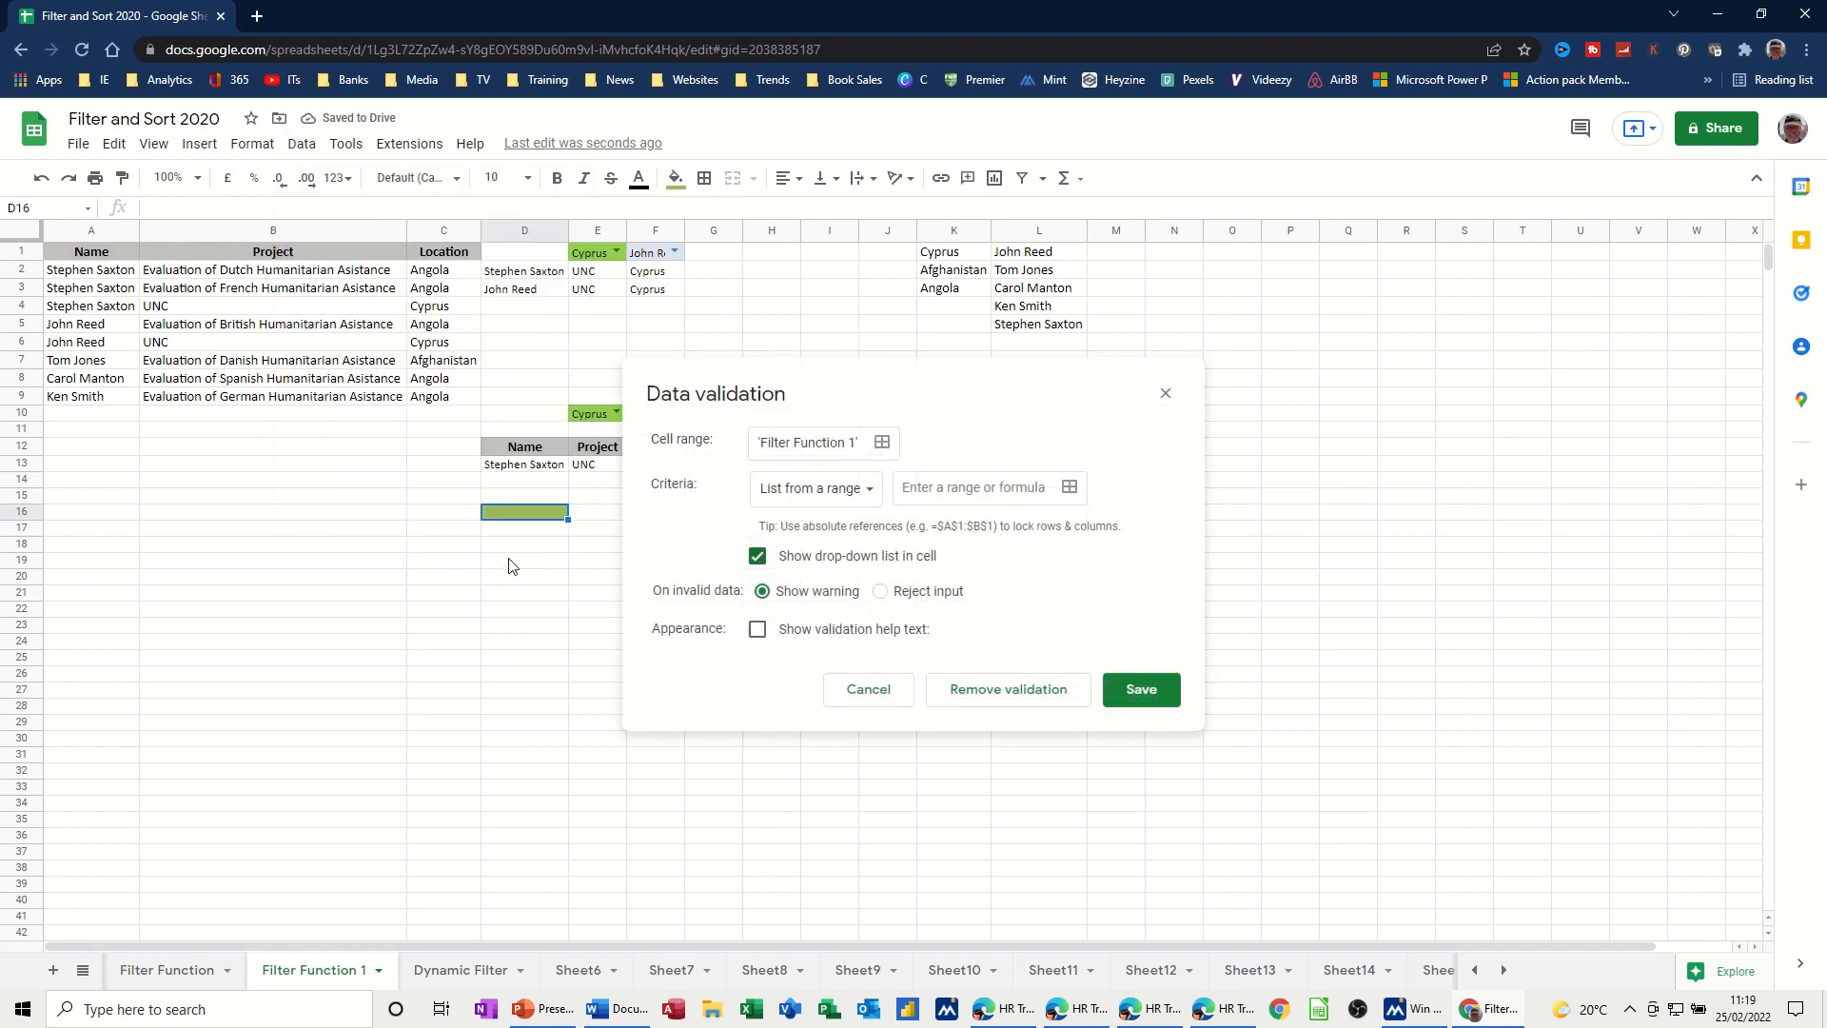
click(927, 488)
text(=staff)
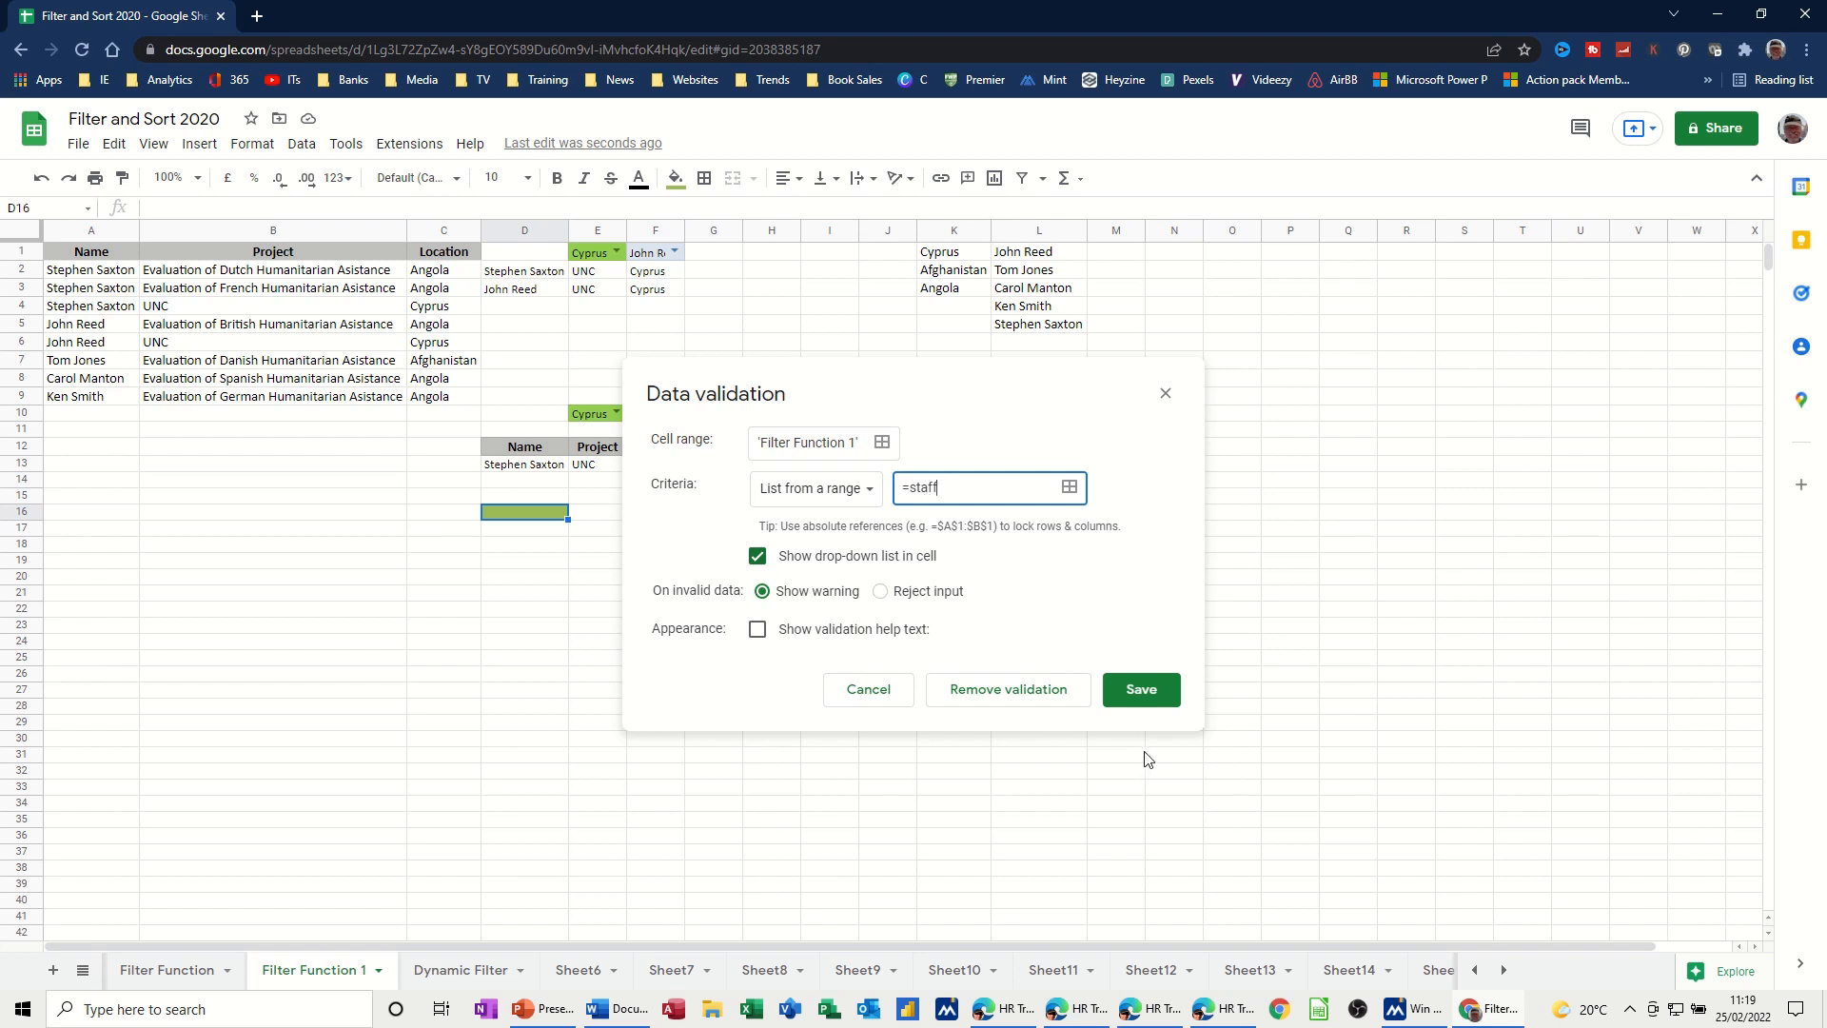
click(1139, 689)
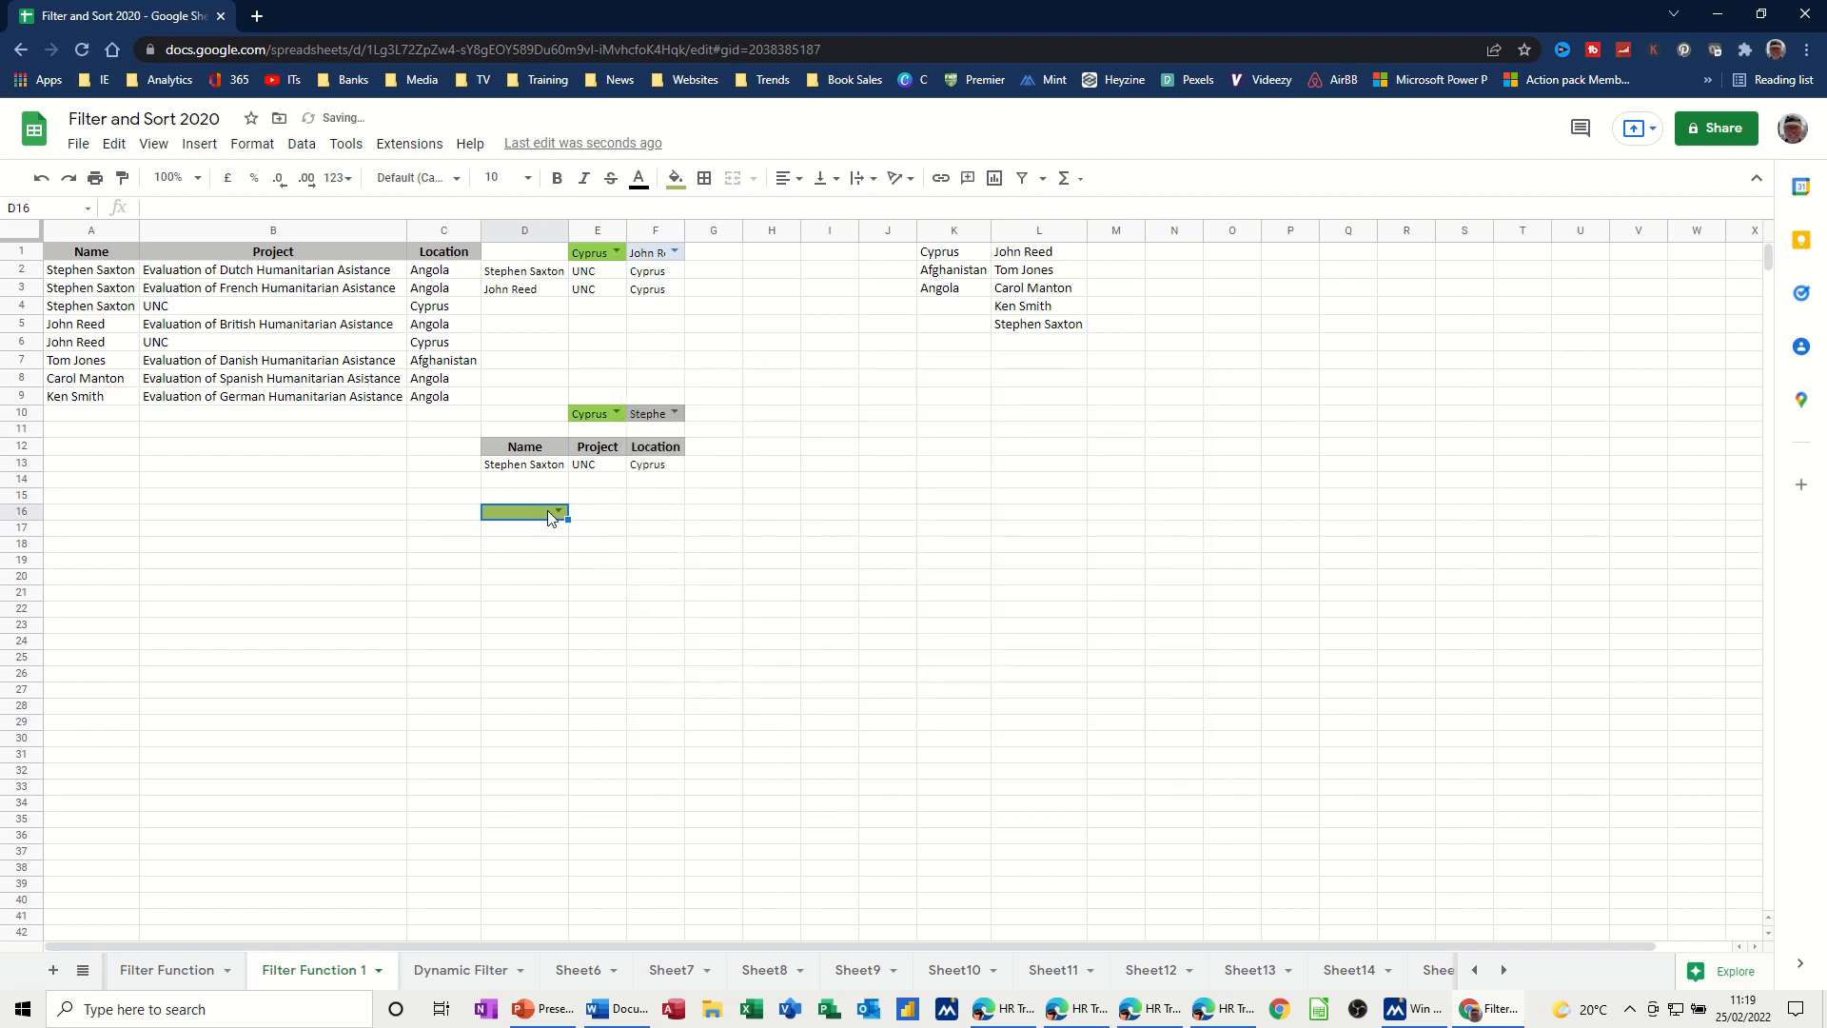
click(558, 513)
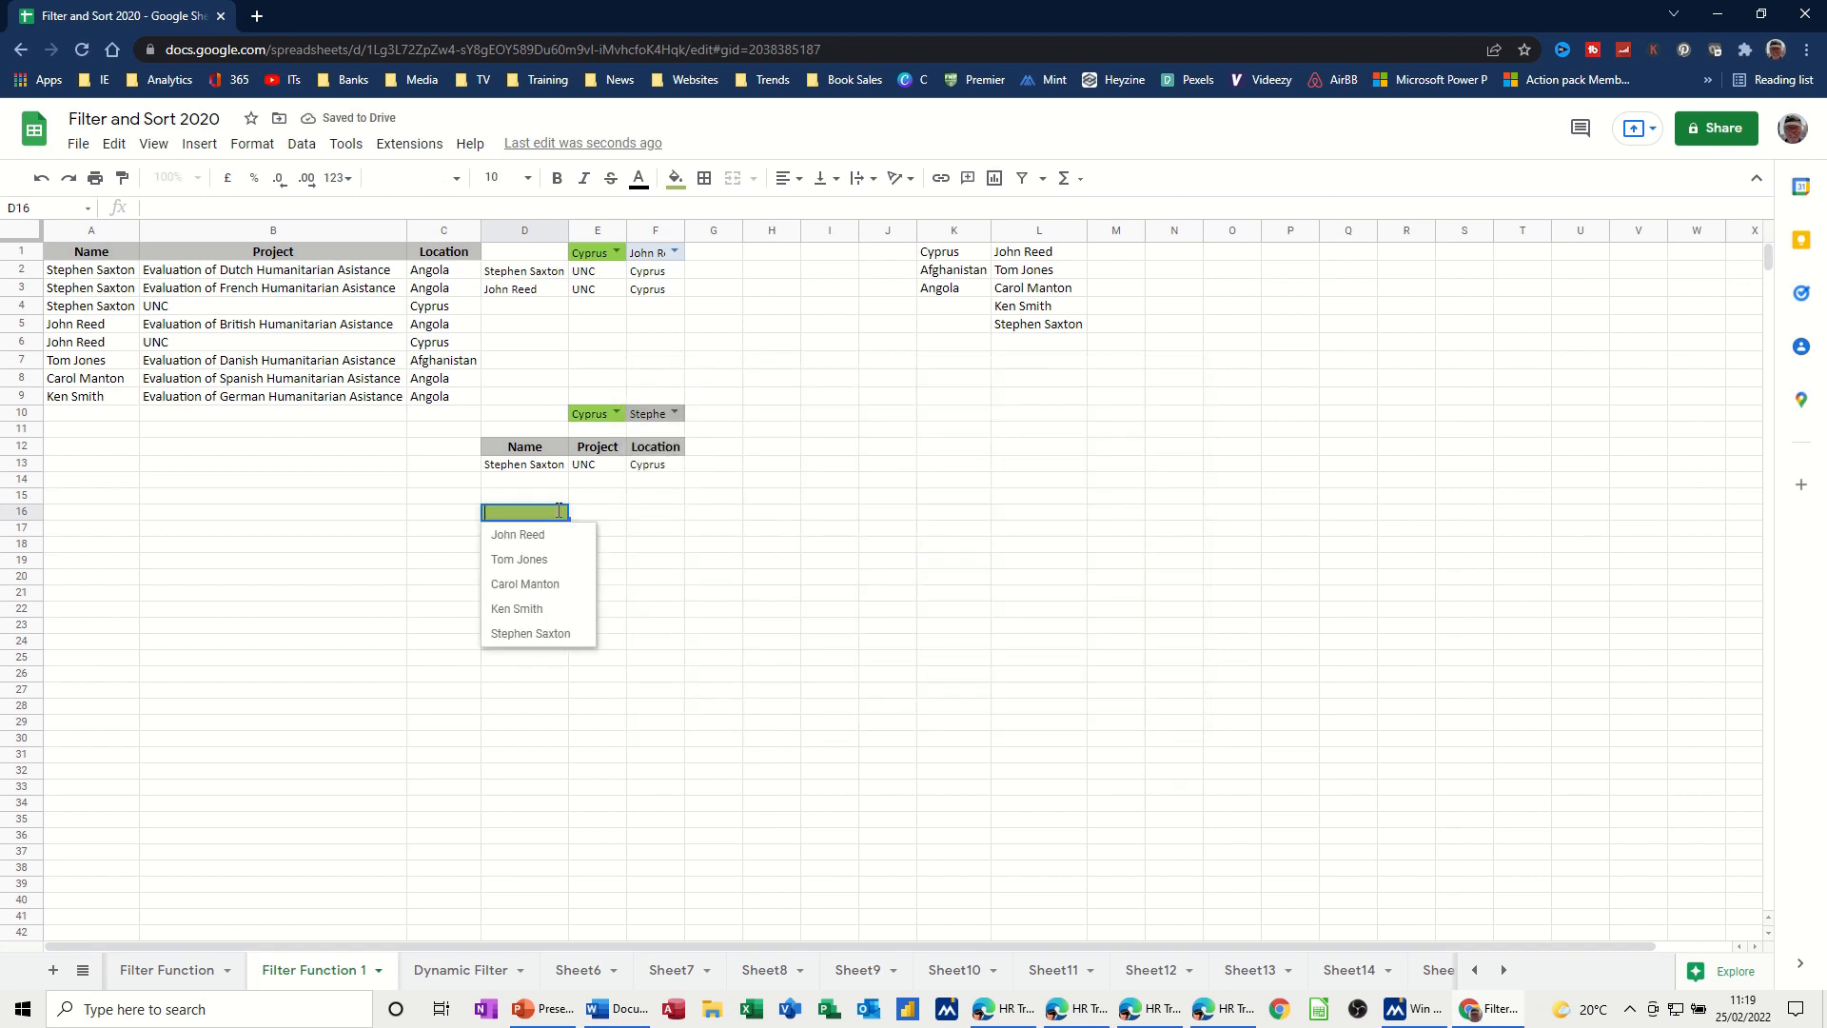
- Copy the Name, Project and Location headers from D12:F12 to D18:F18
drag(519, 454, 671, 459)
key(ctrl+c)
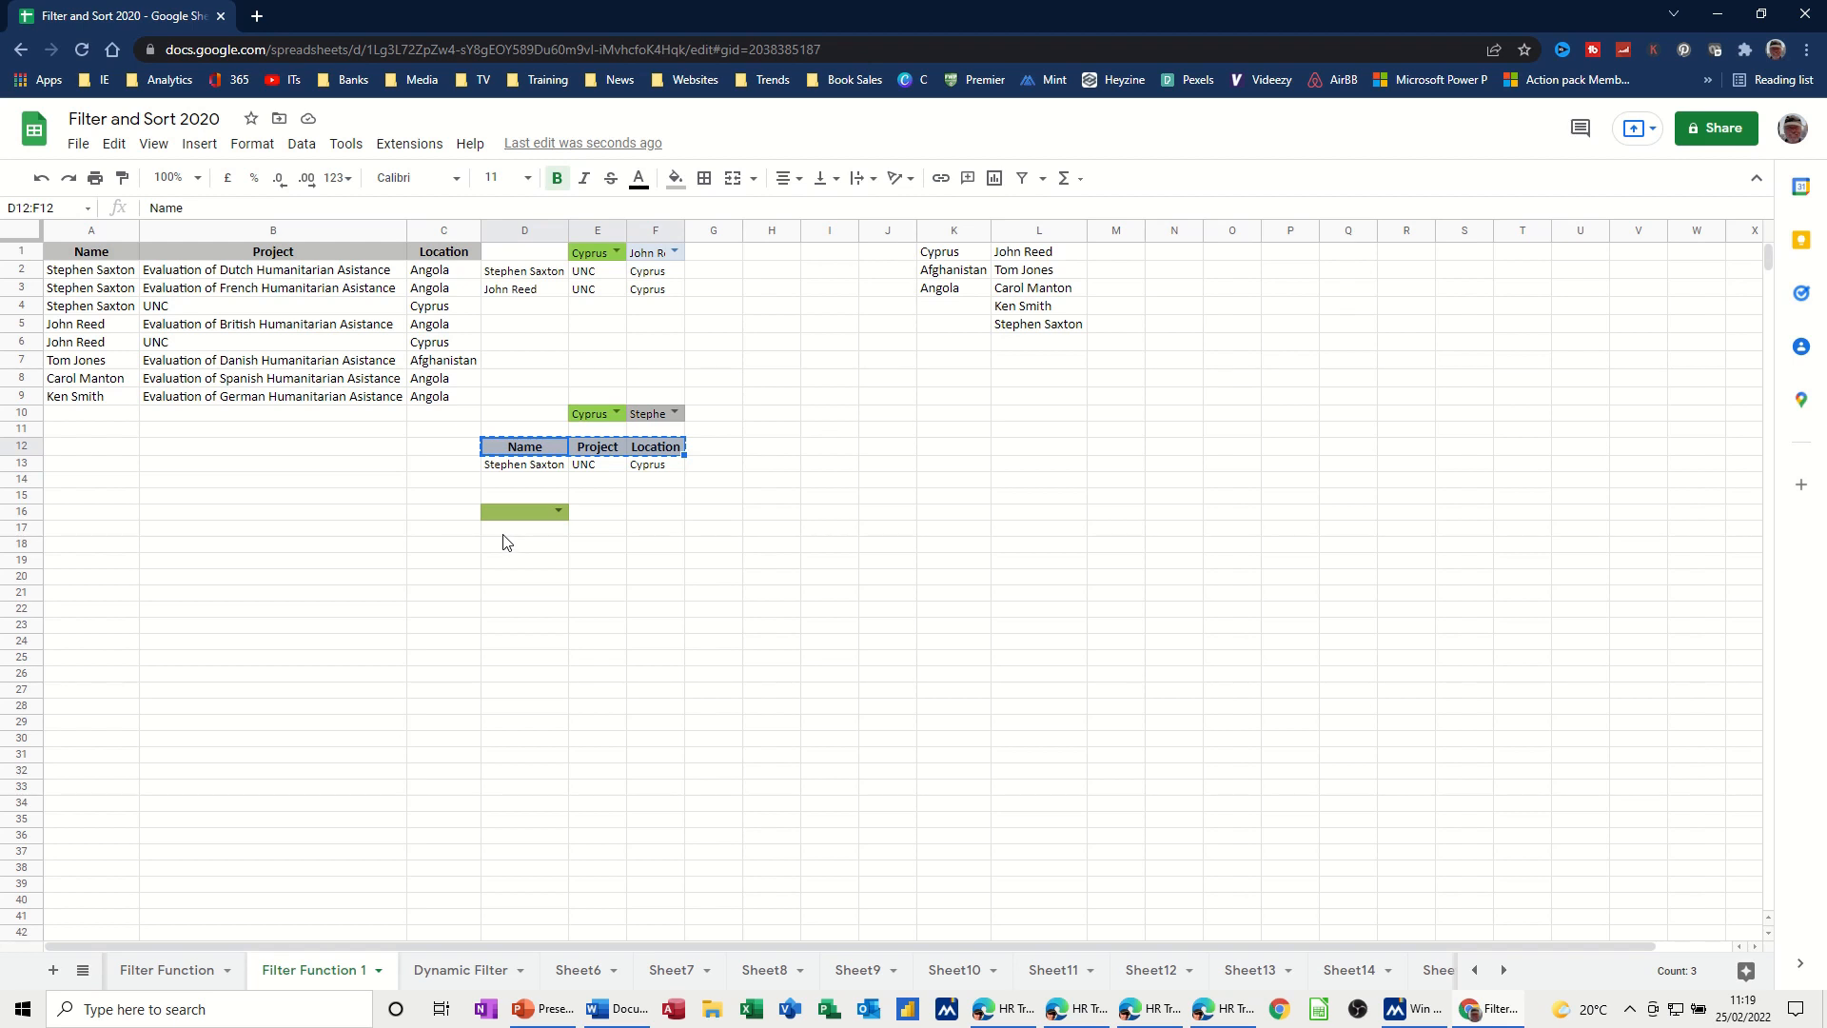
click(471, 547)
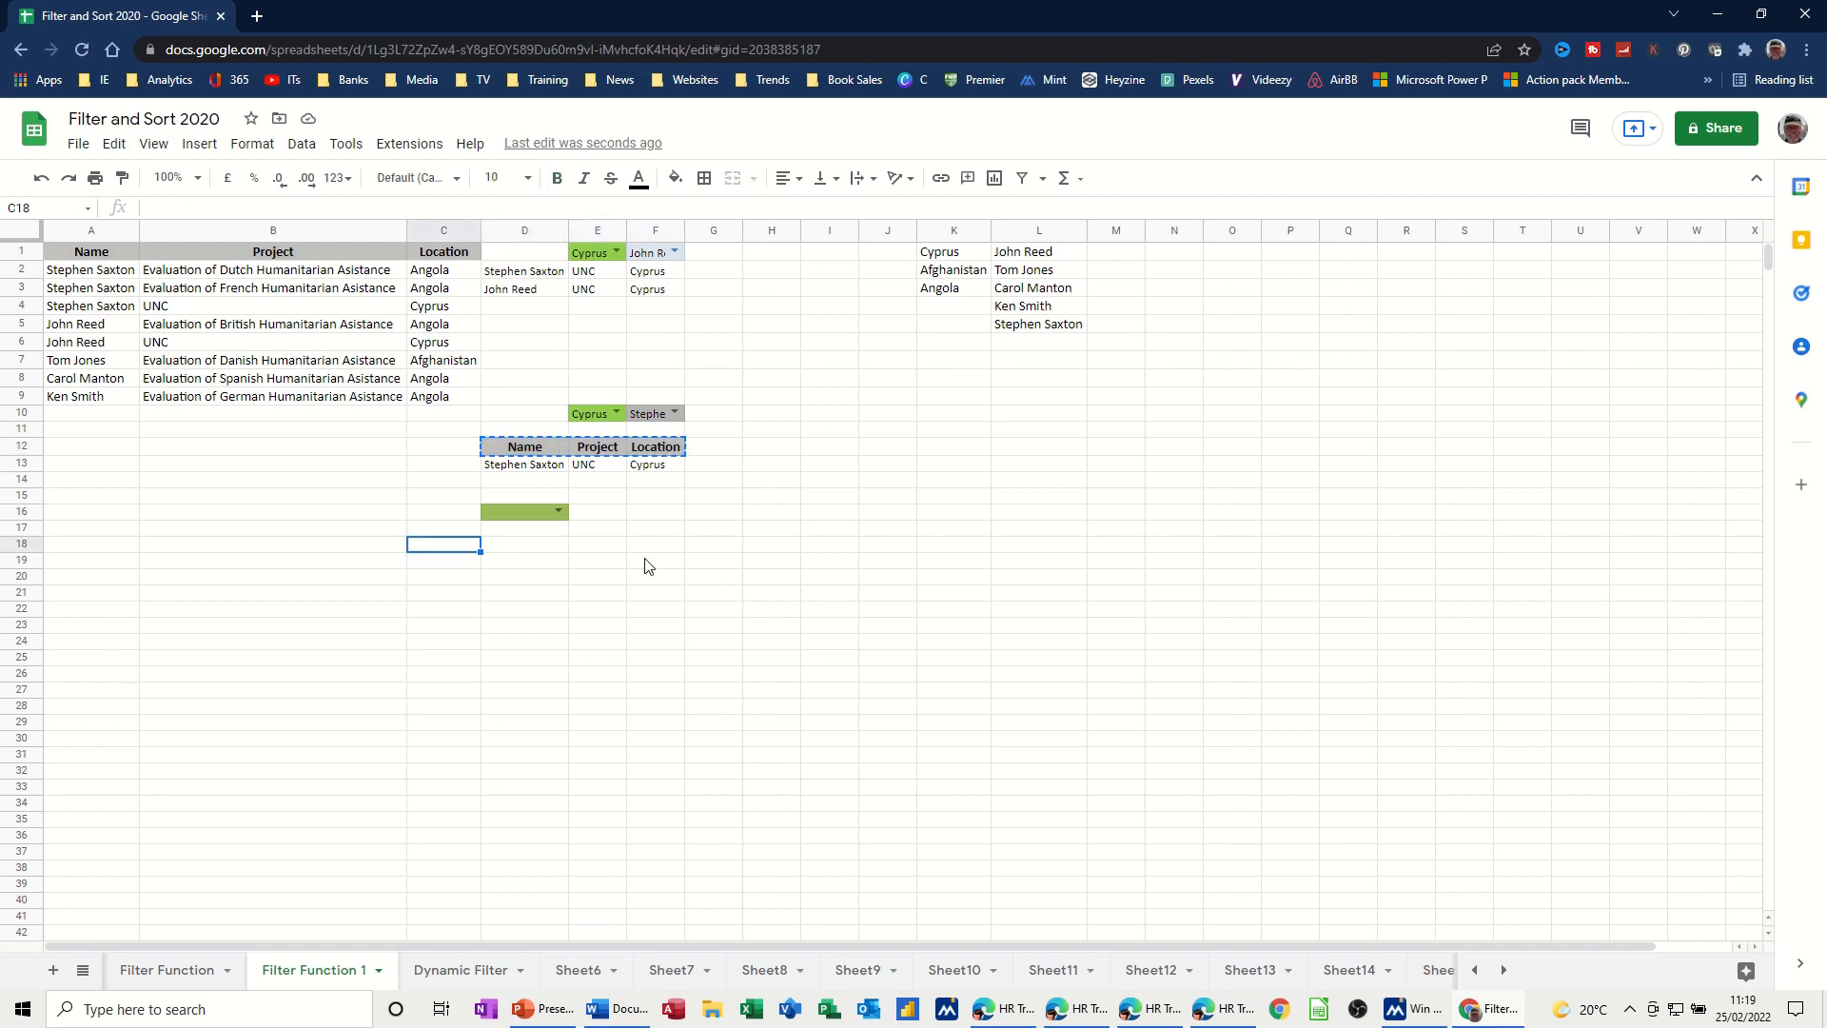
click(524, 548)
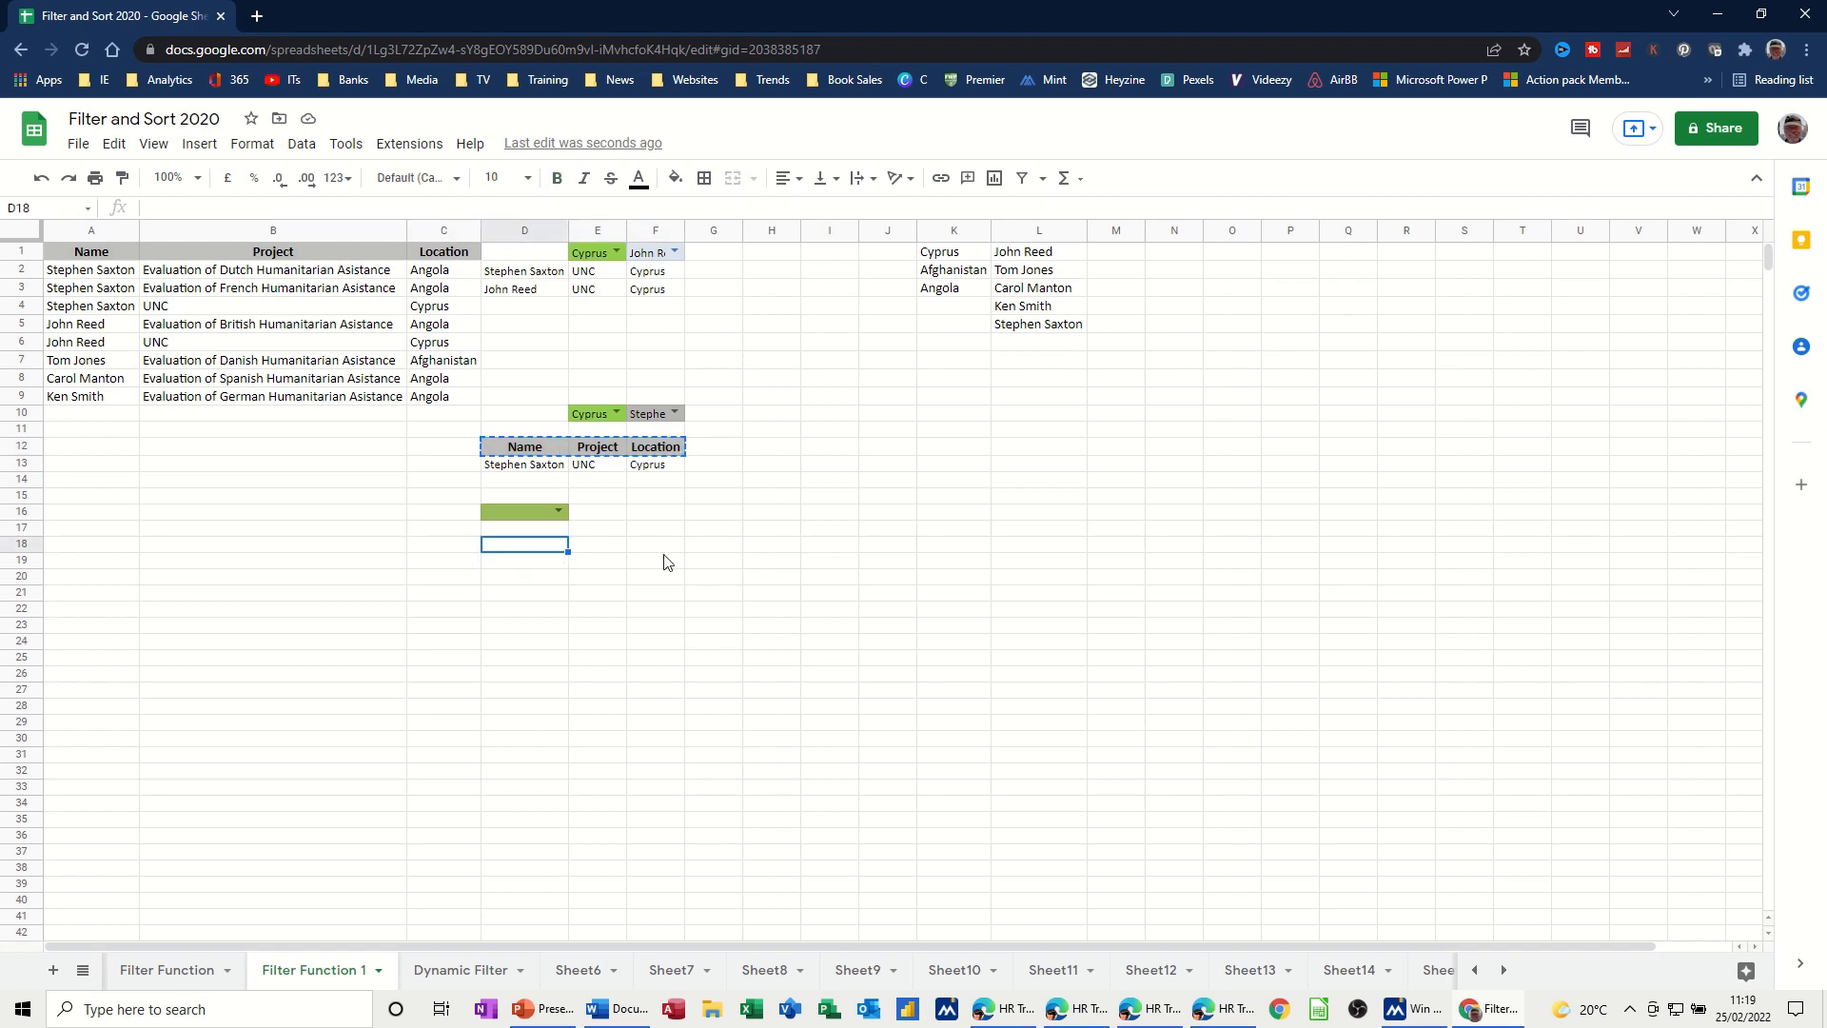
key(ctrl+v)
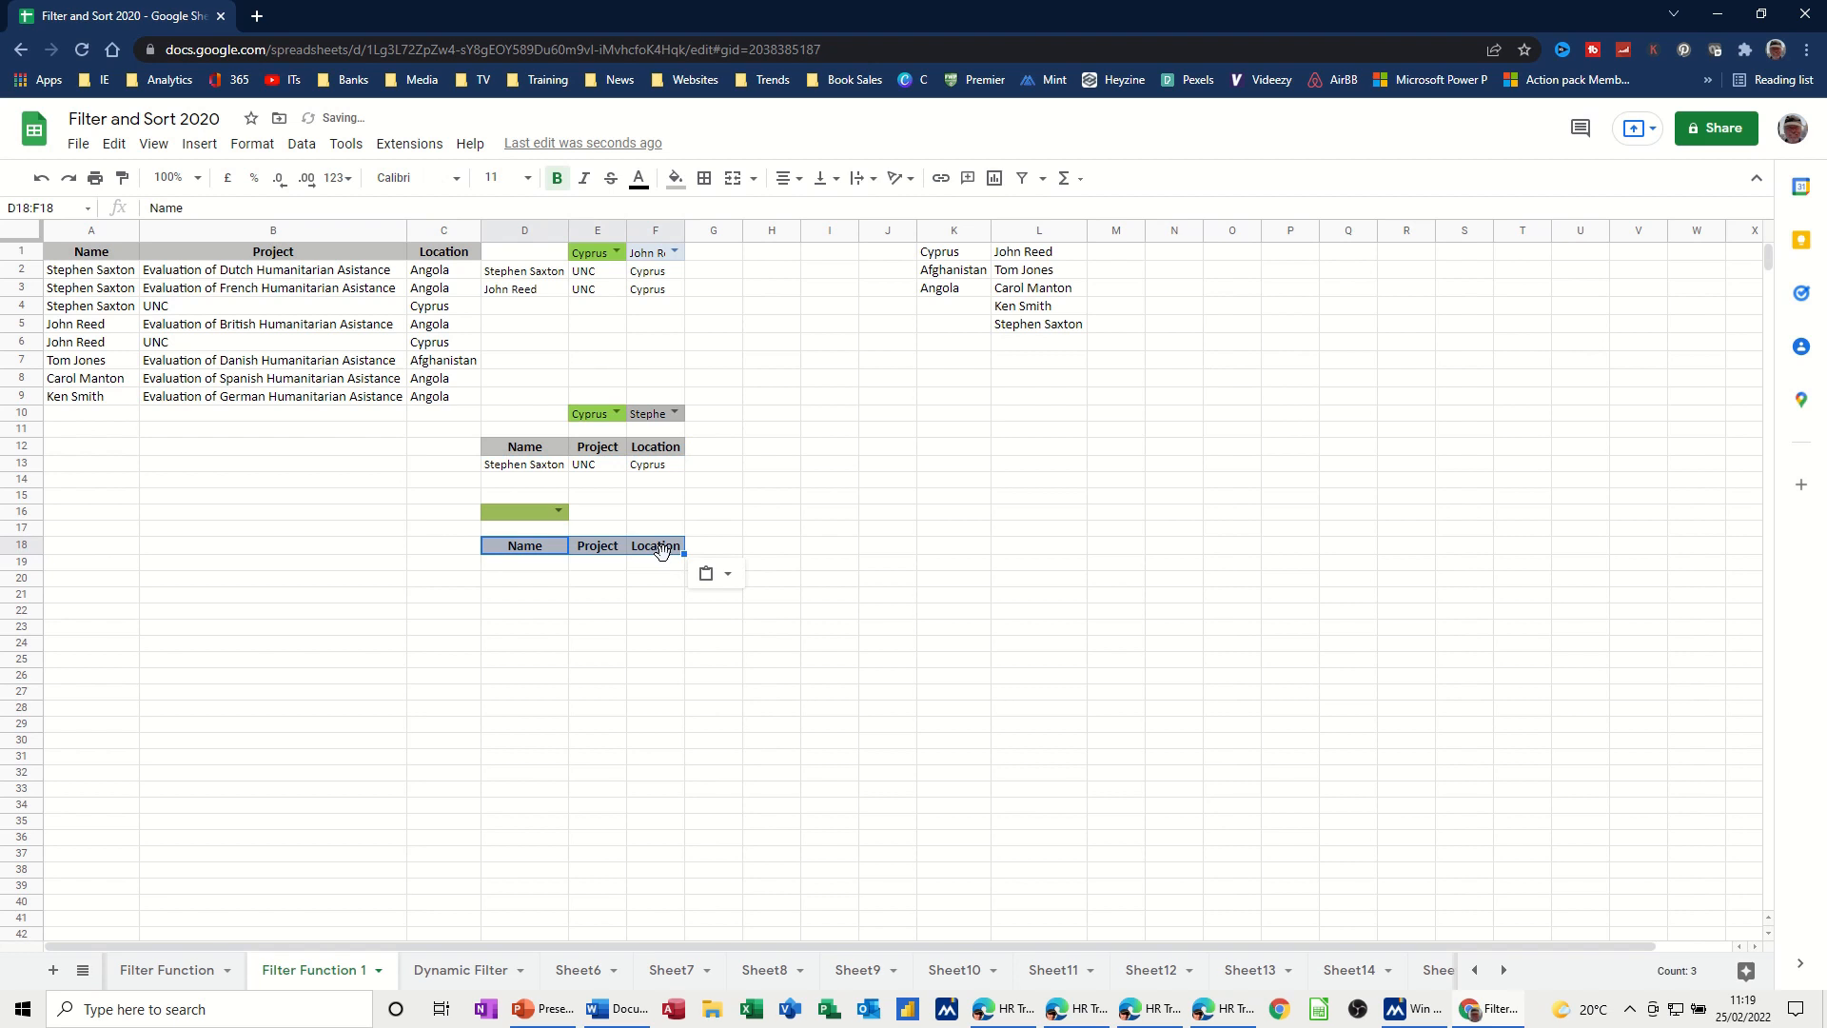
- Enter the formula =filter(A1:C9,A1:A9=D16) in D19 to filter the records by staff member
click(508, 565)
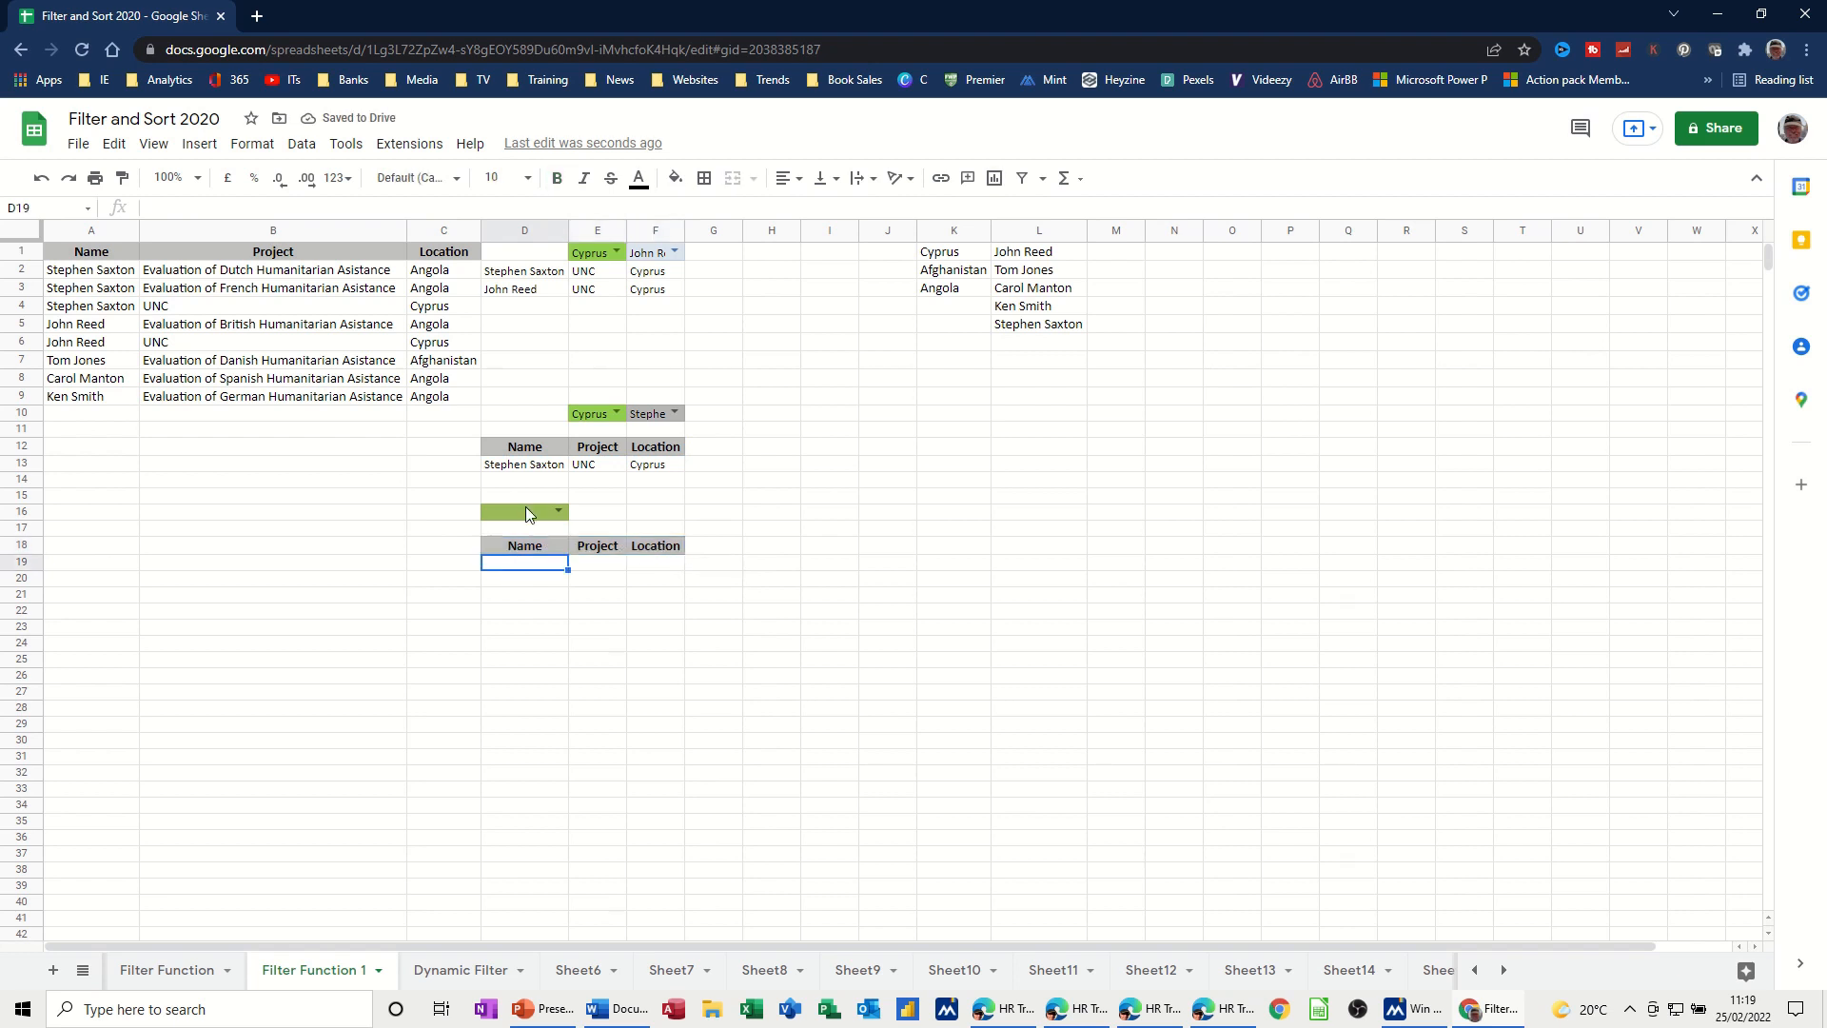
text(=)
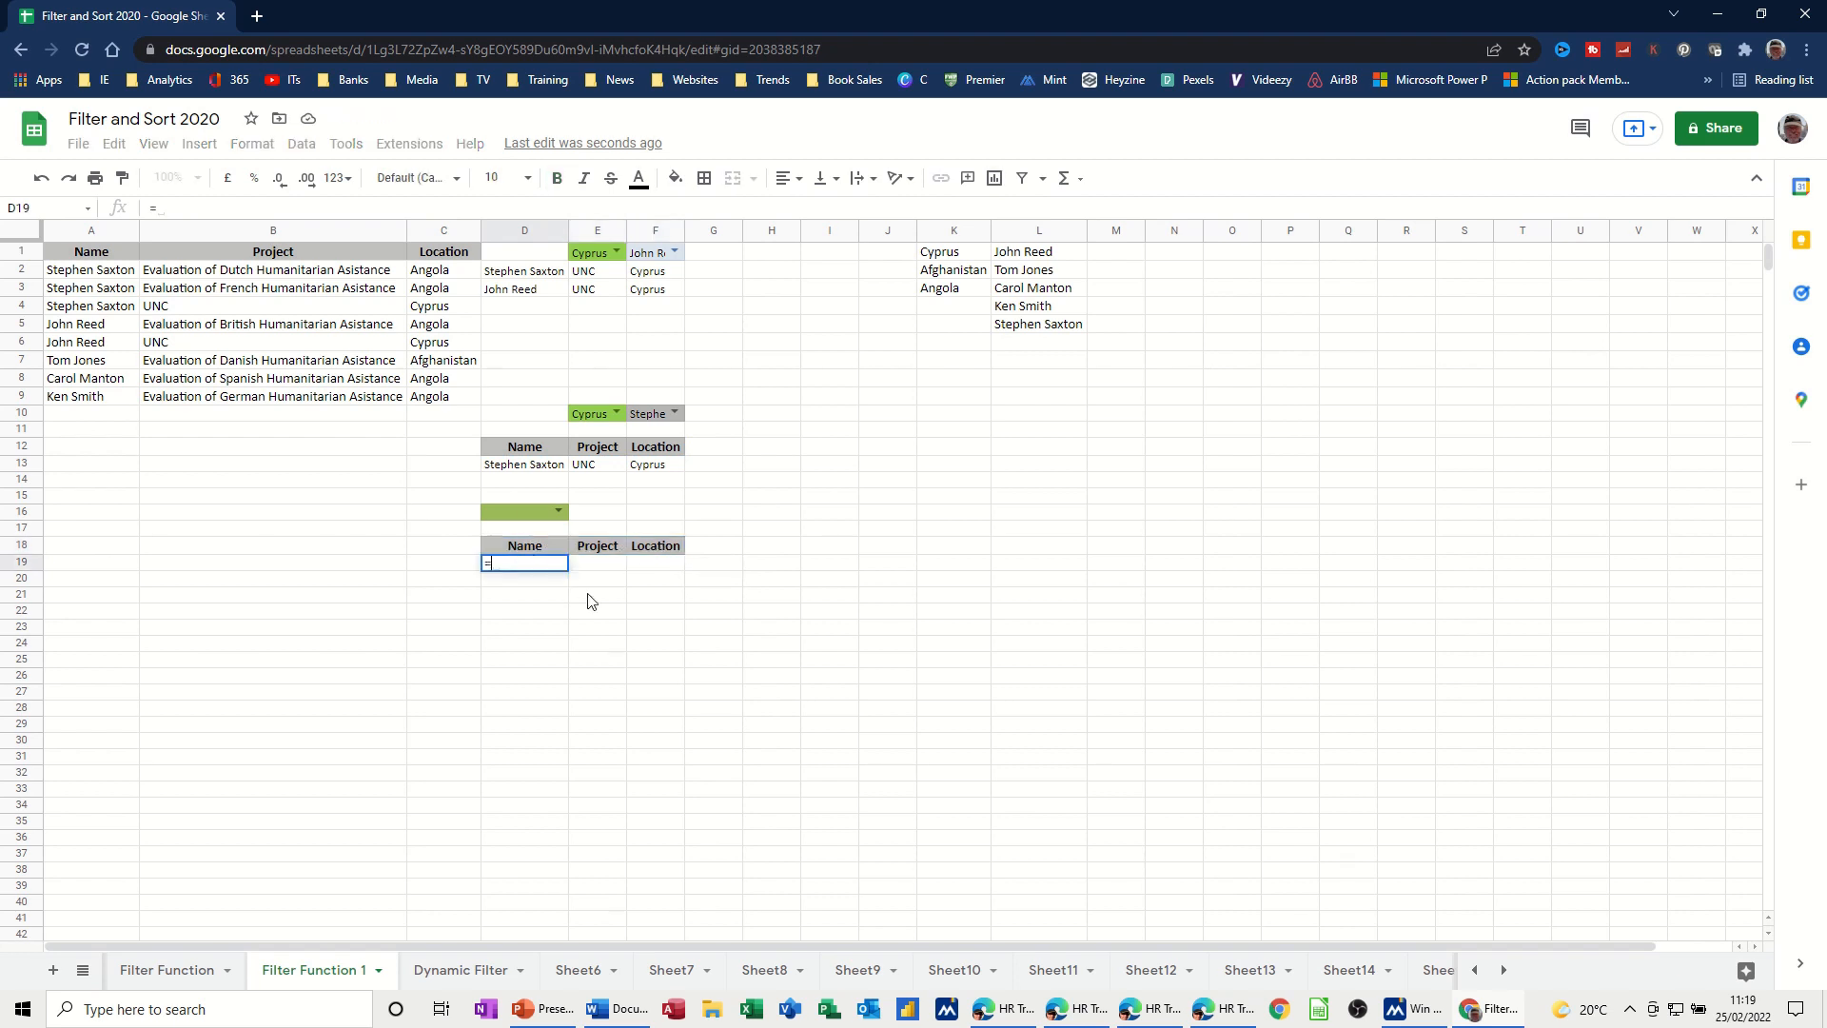
text(filter)
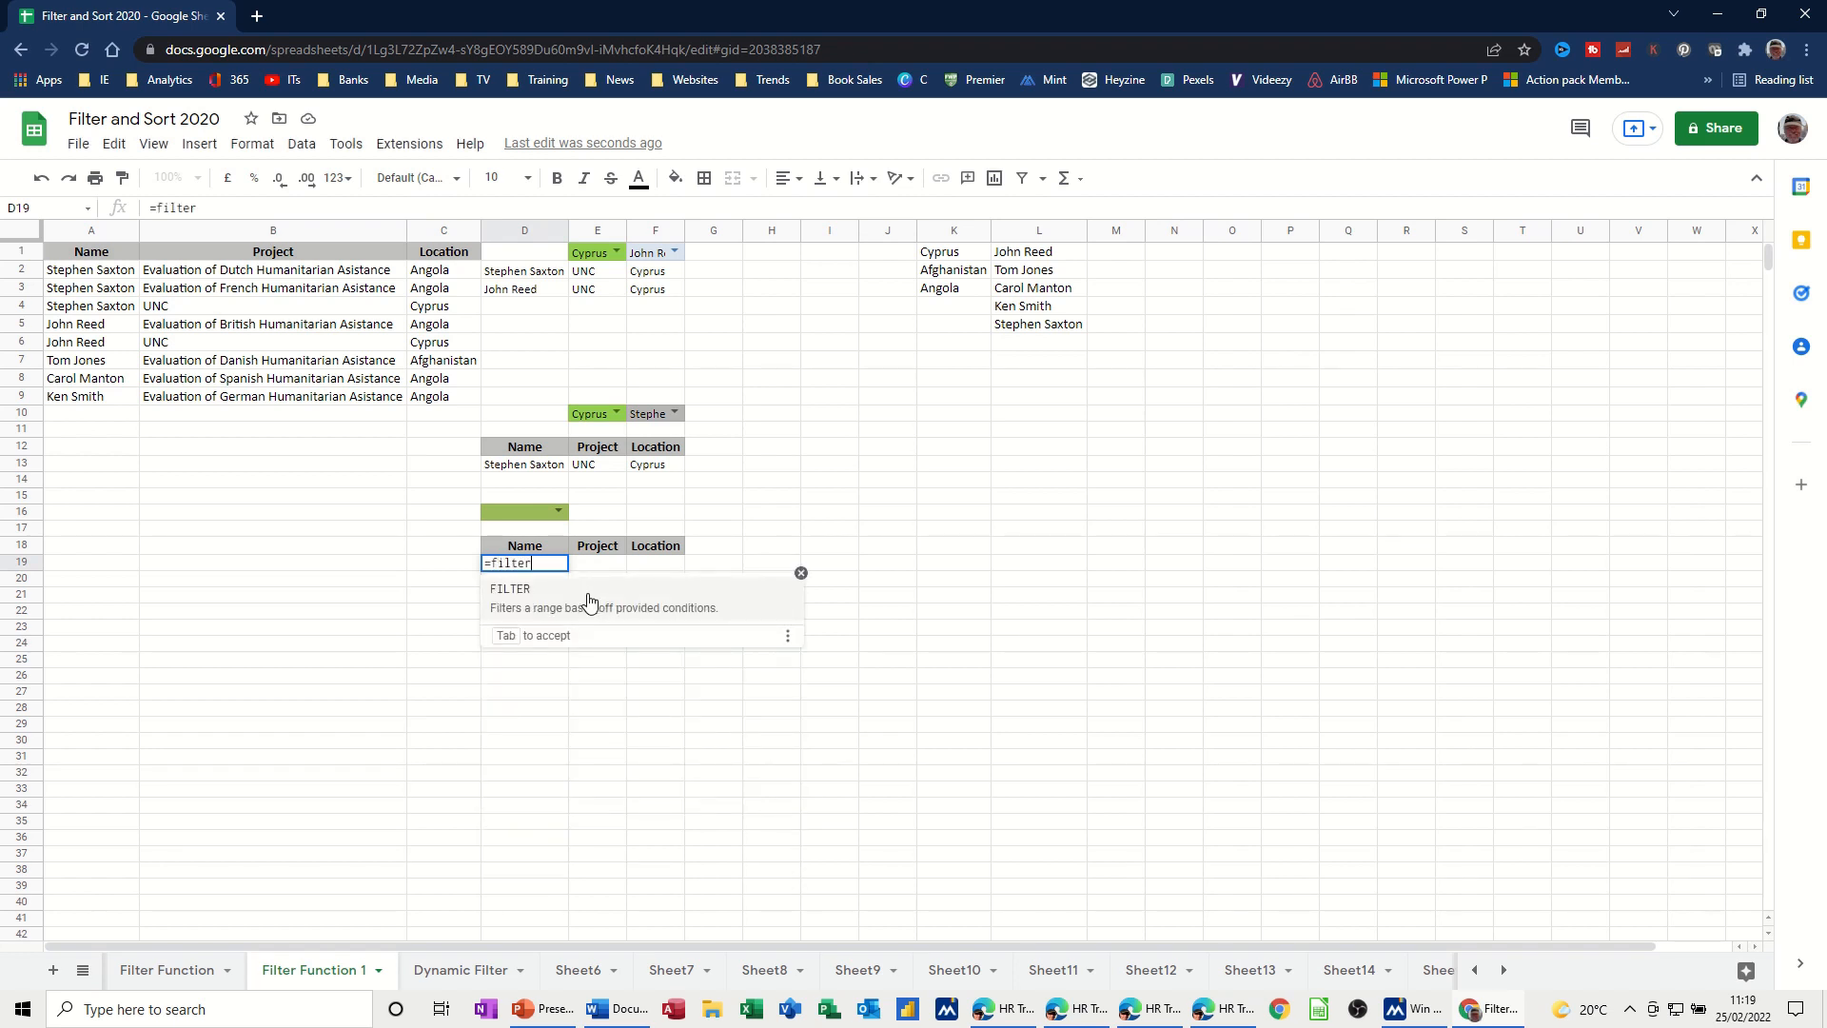
text(()
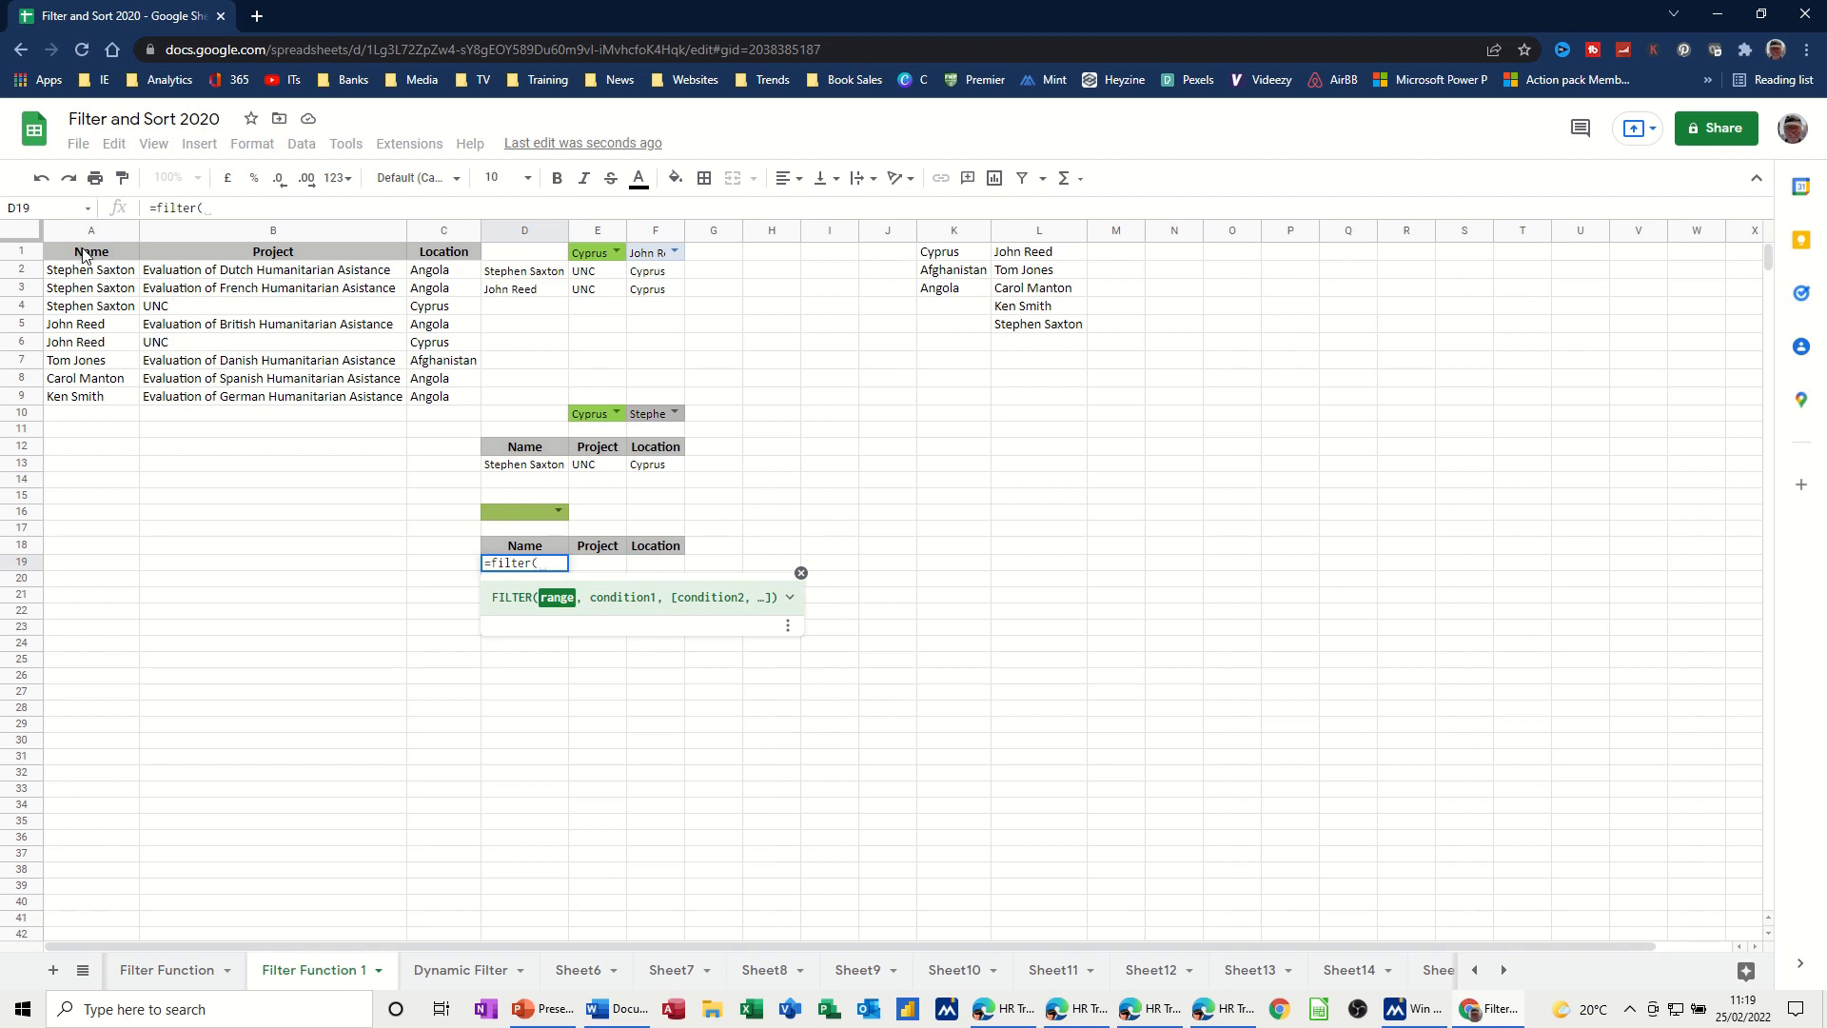
drag(83, 254, 430, 400)
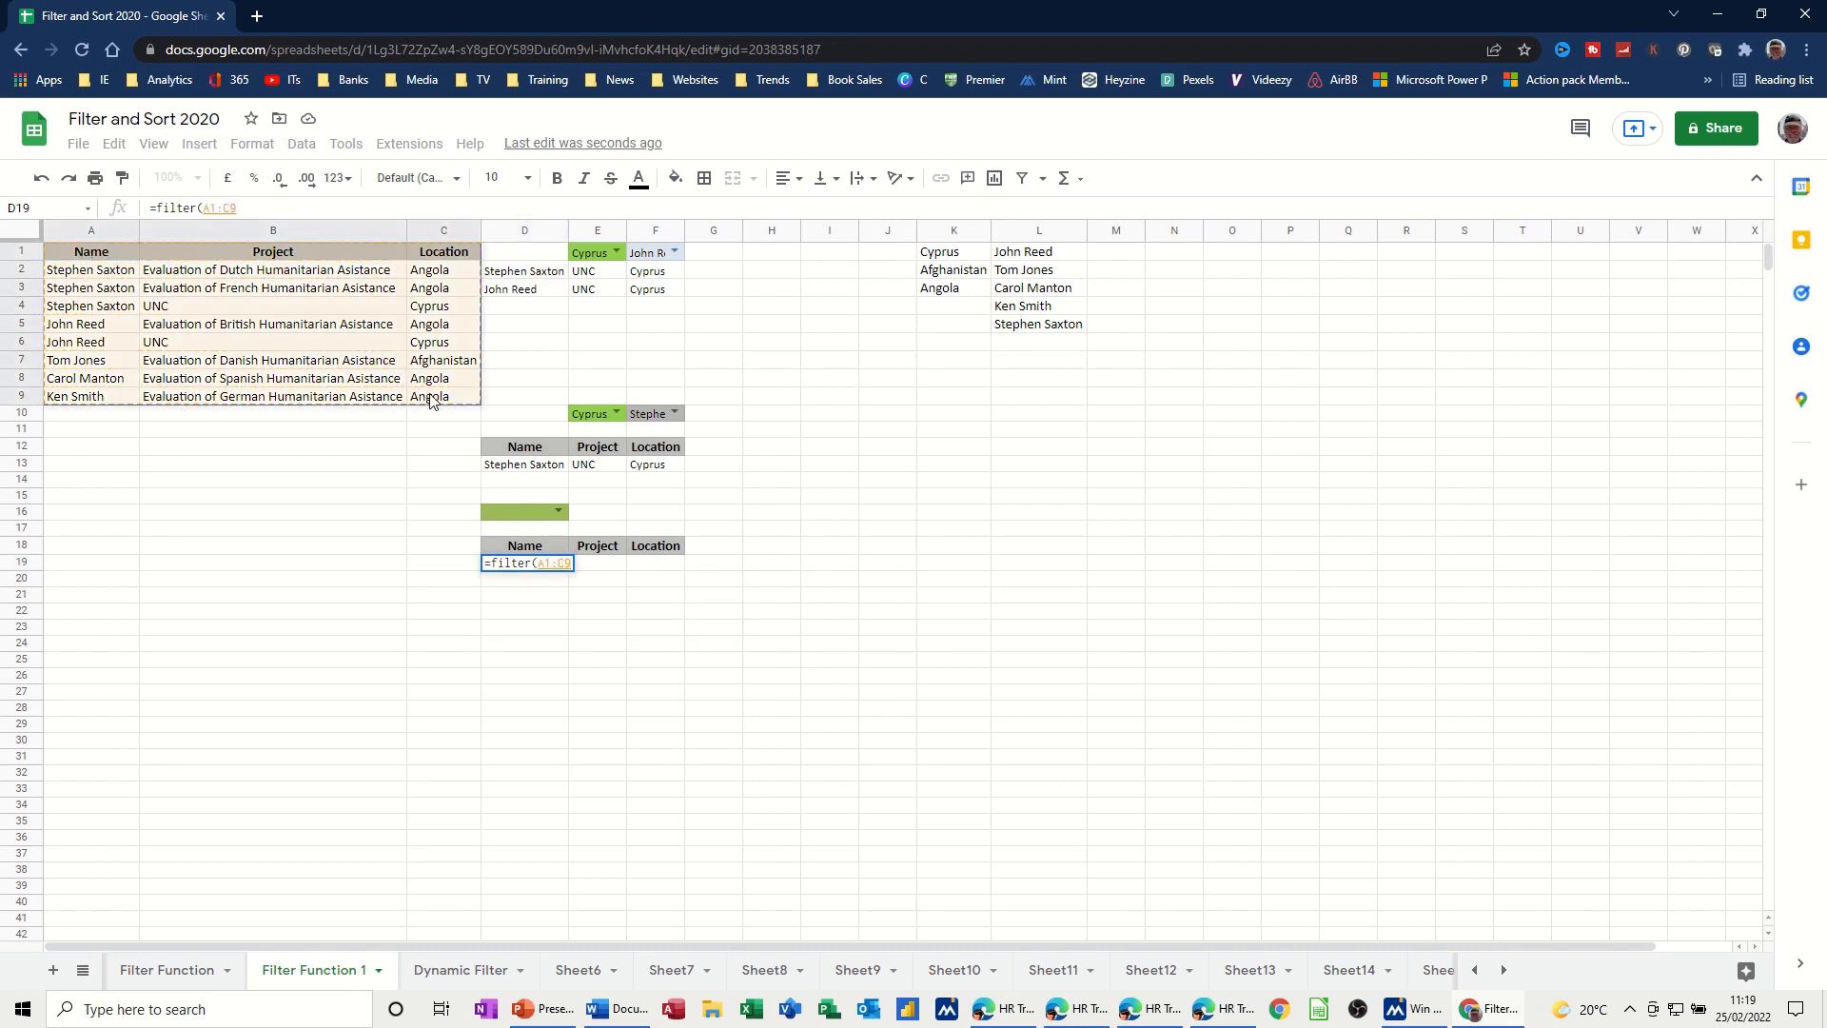
text(,)
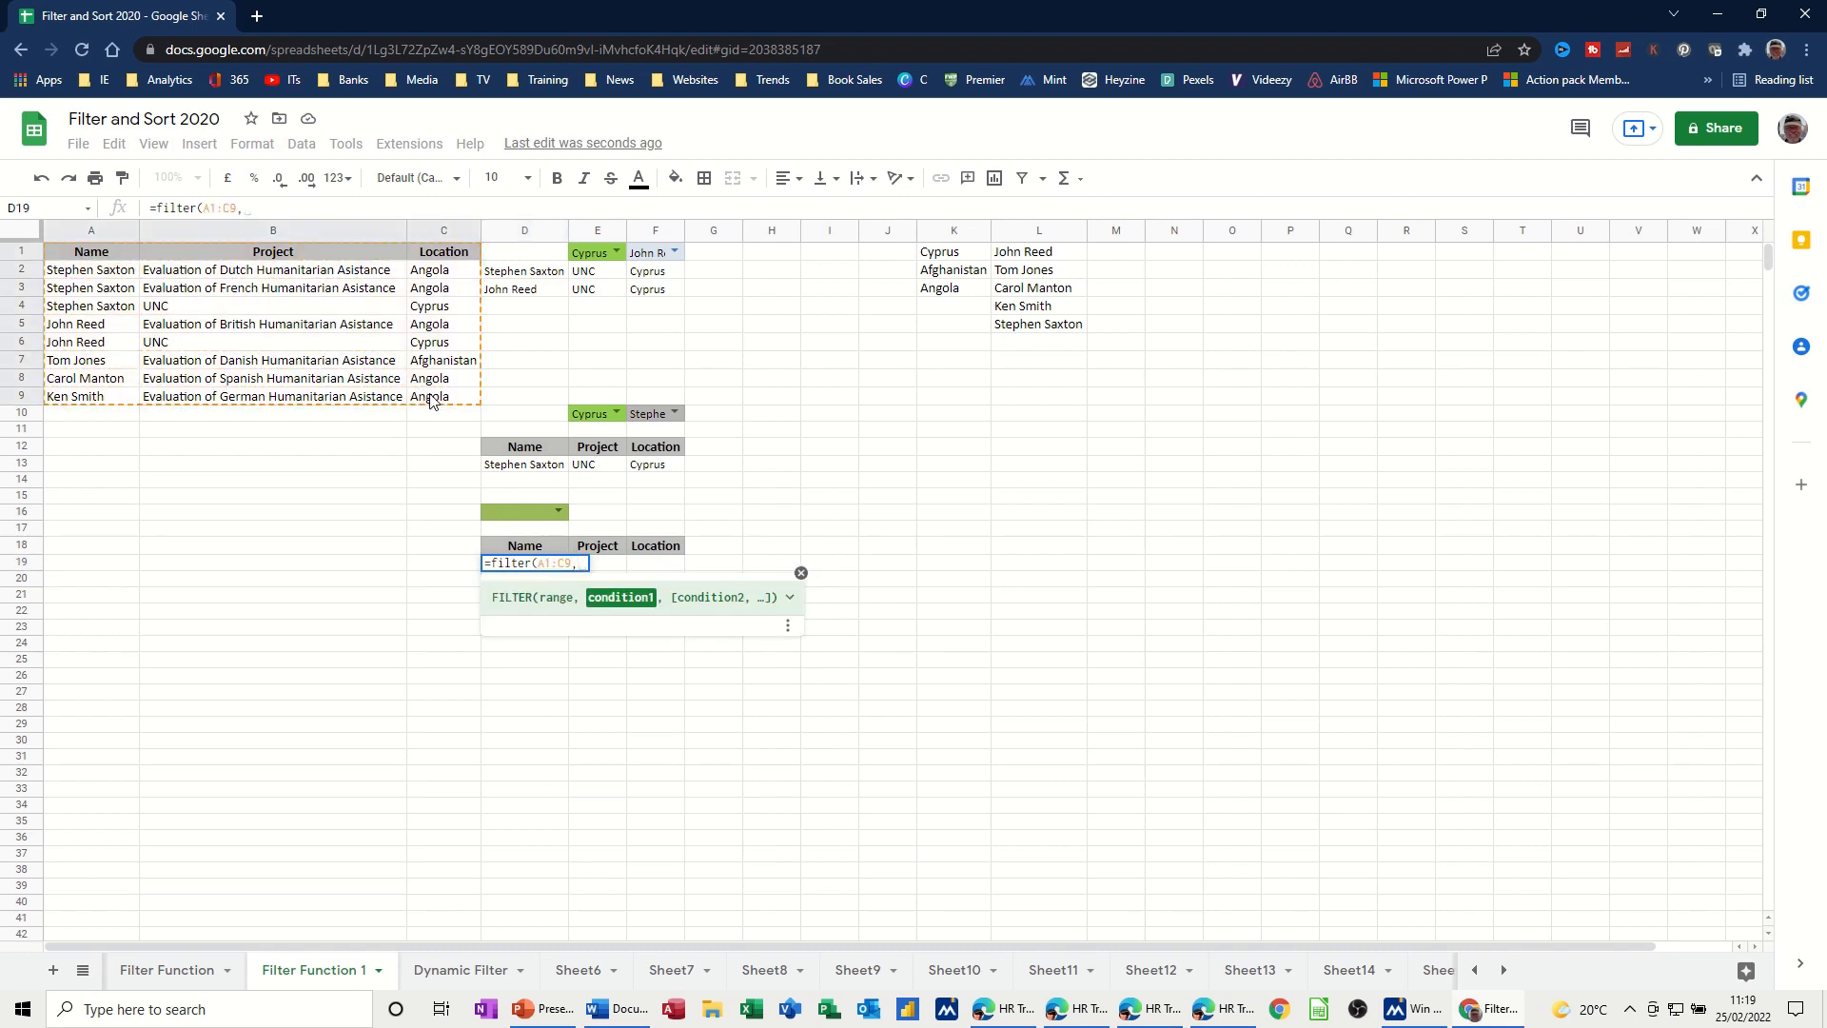
drag(95, 259, 103, 398)
text(=)
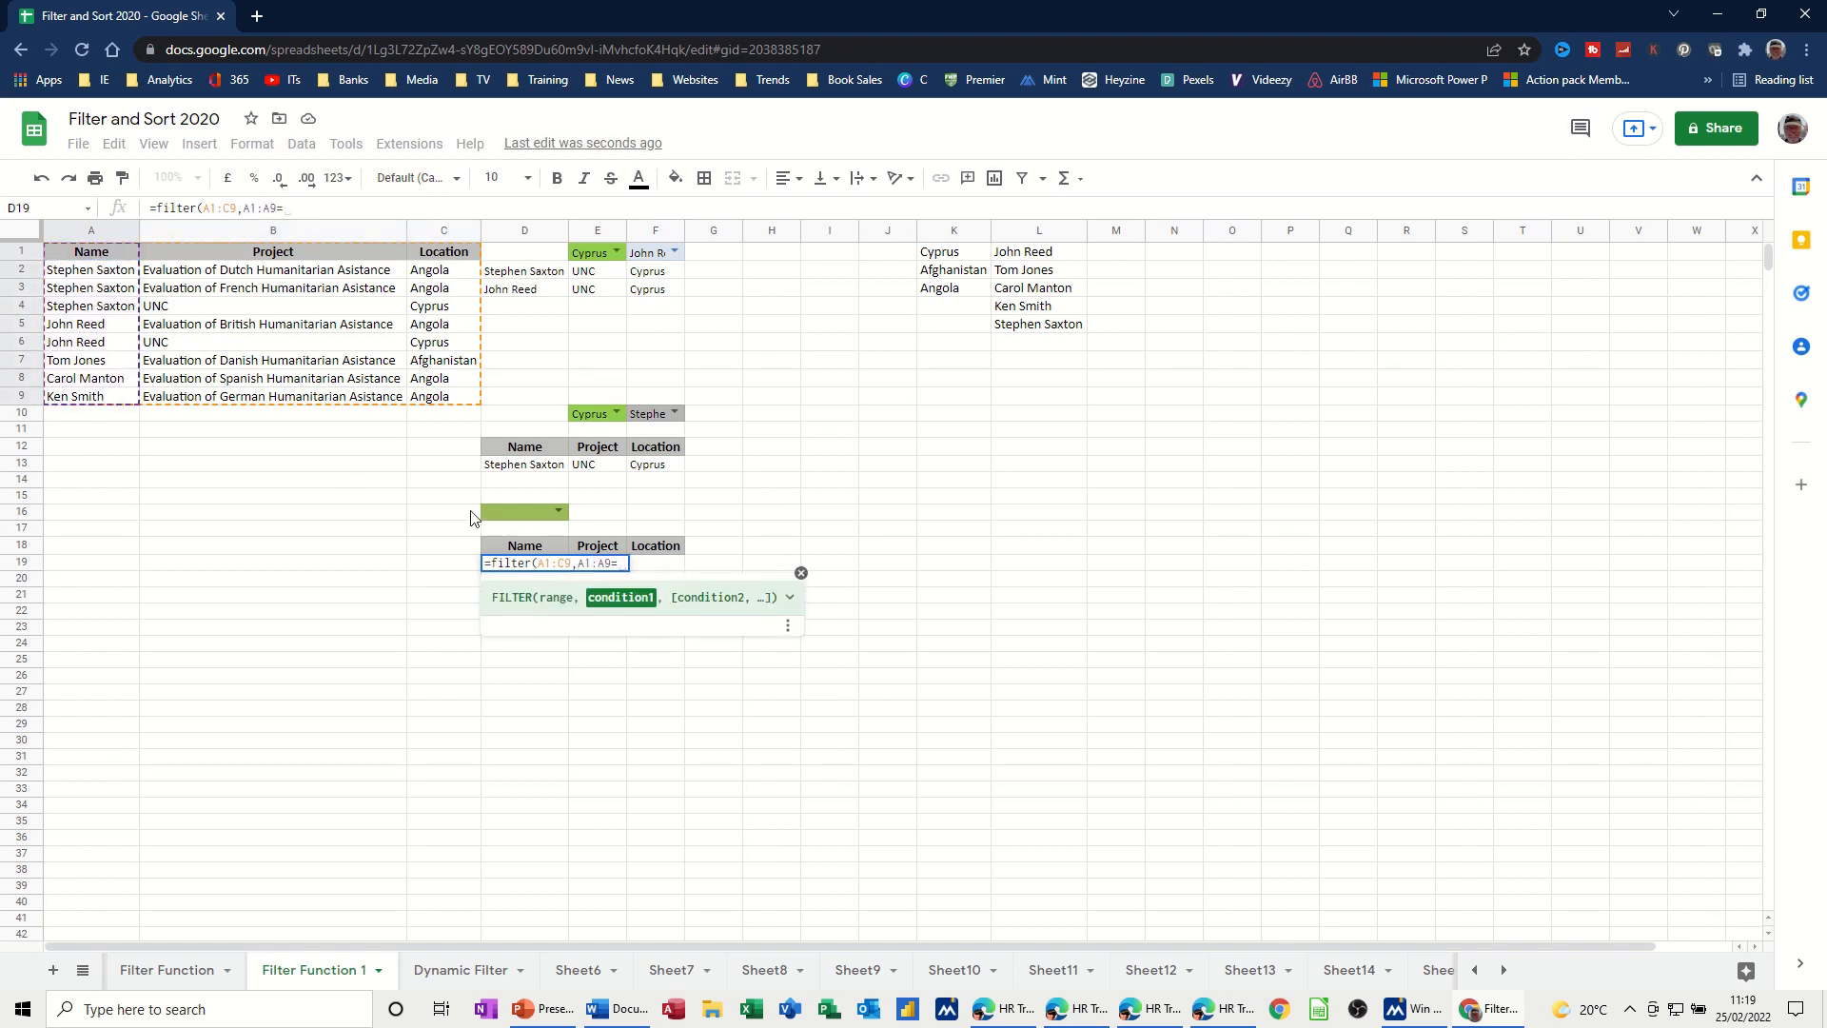
click(500, 512)
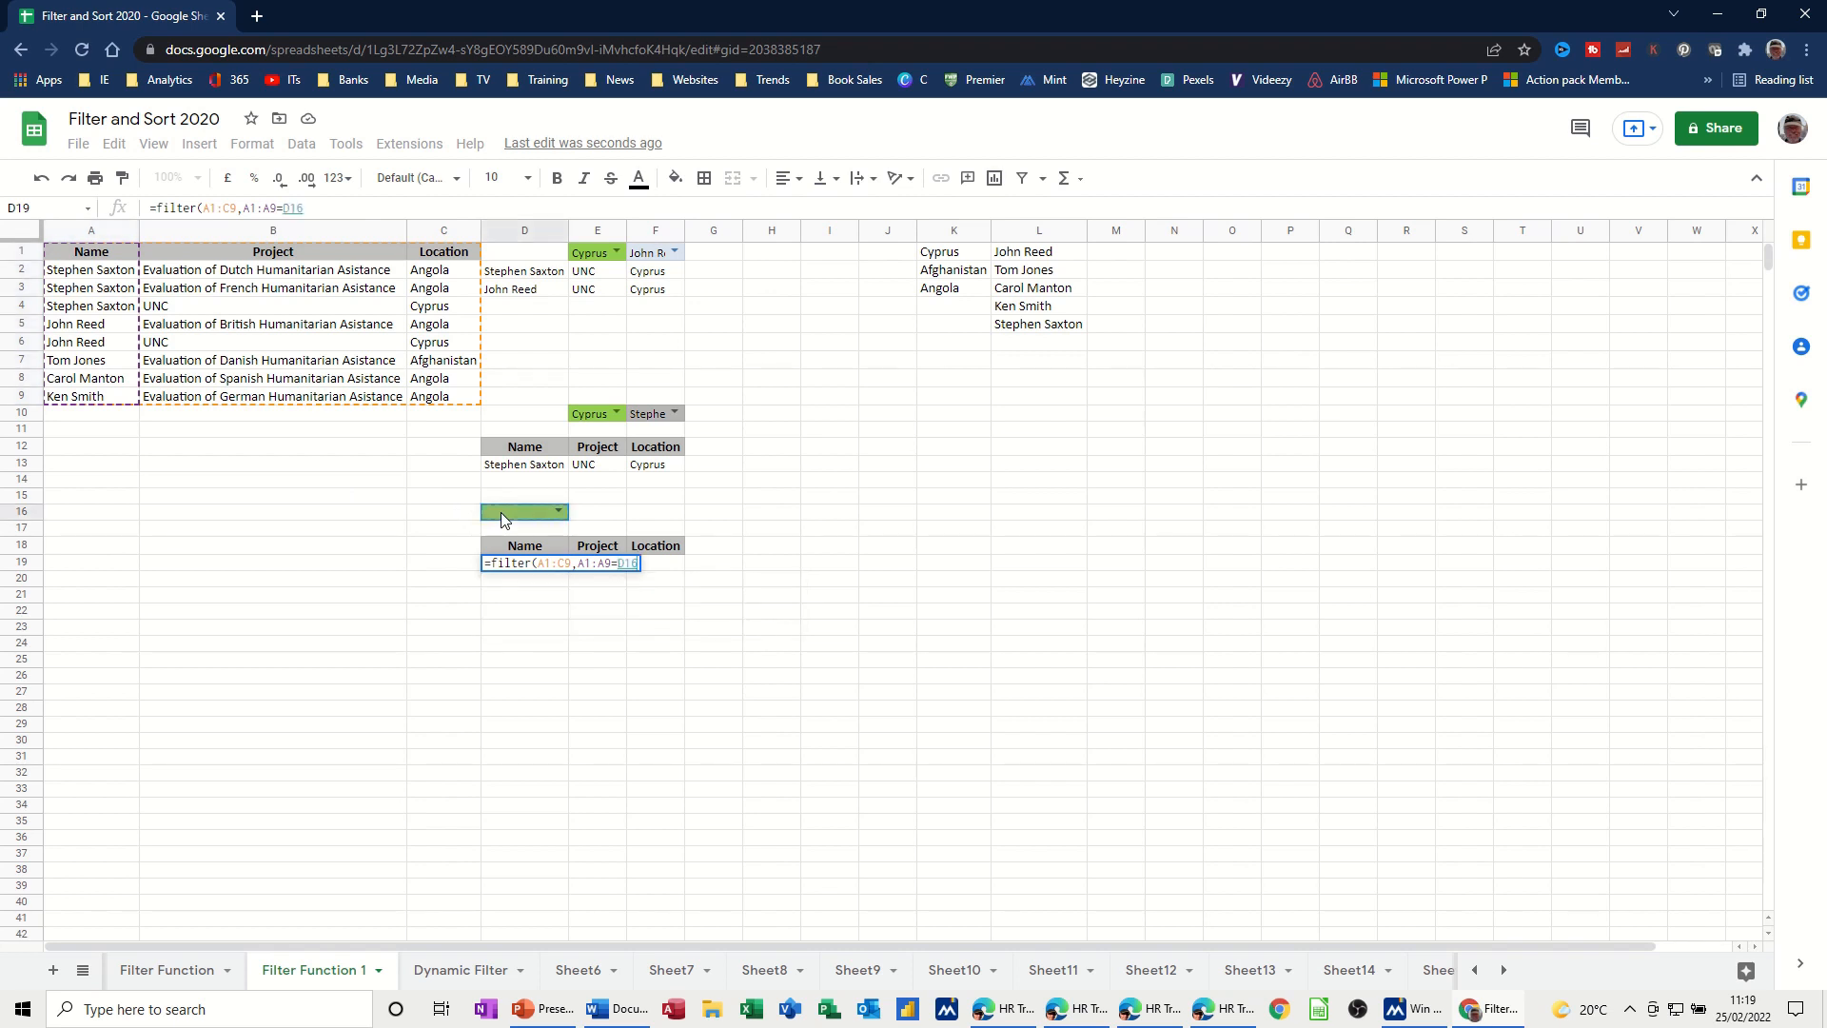
key(Return)
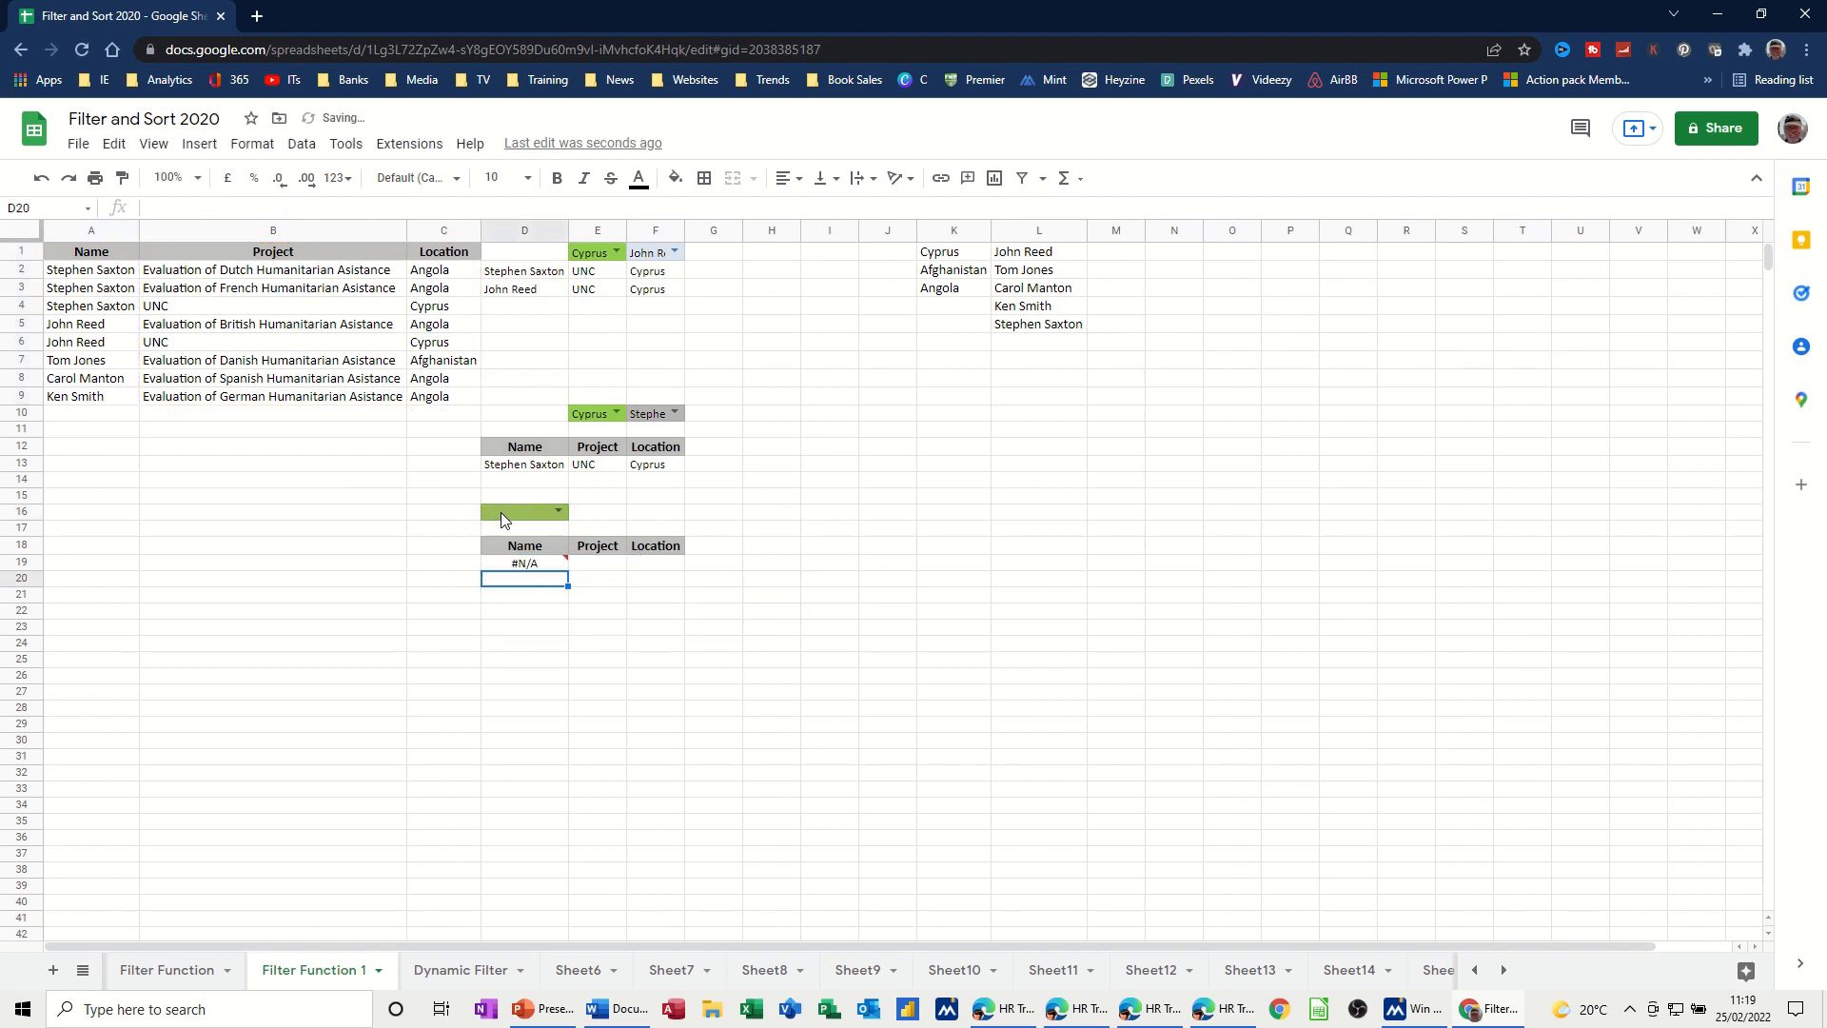
- Test the staff filter by choosing the last, the second and finally the first staff member from the D16 drop-down
click(558, 513)
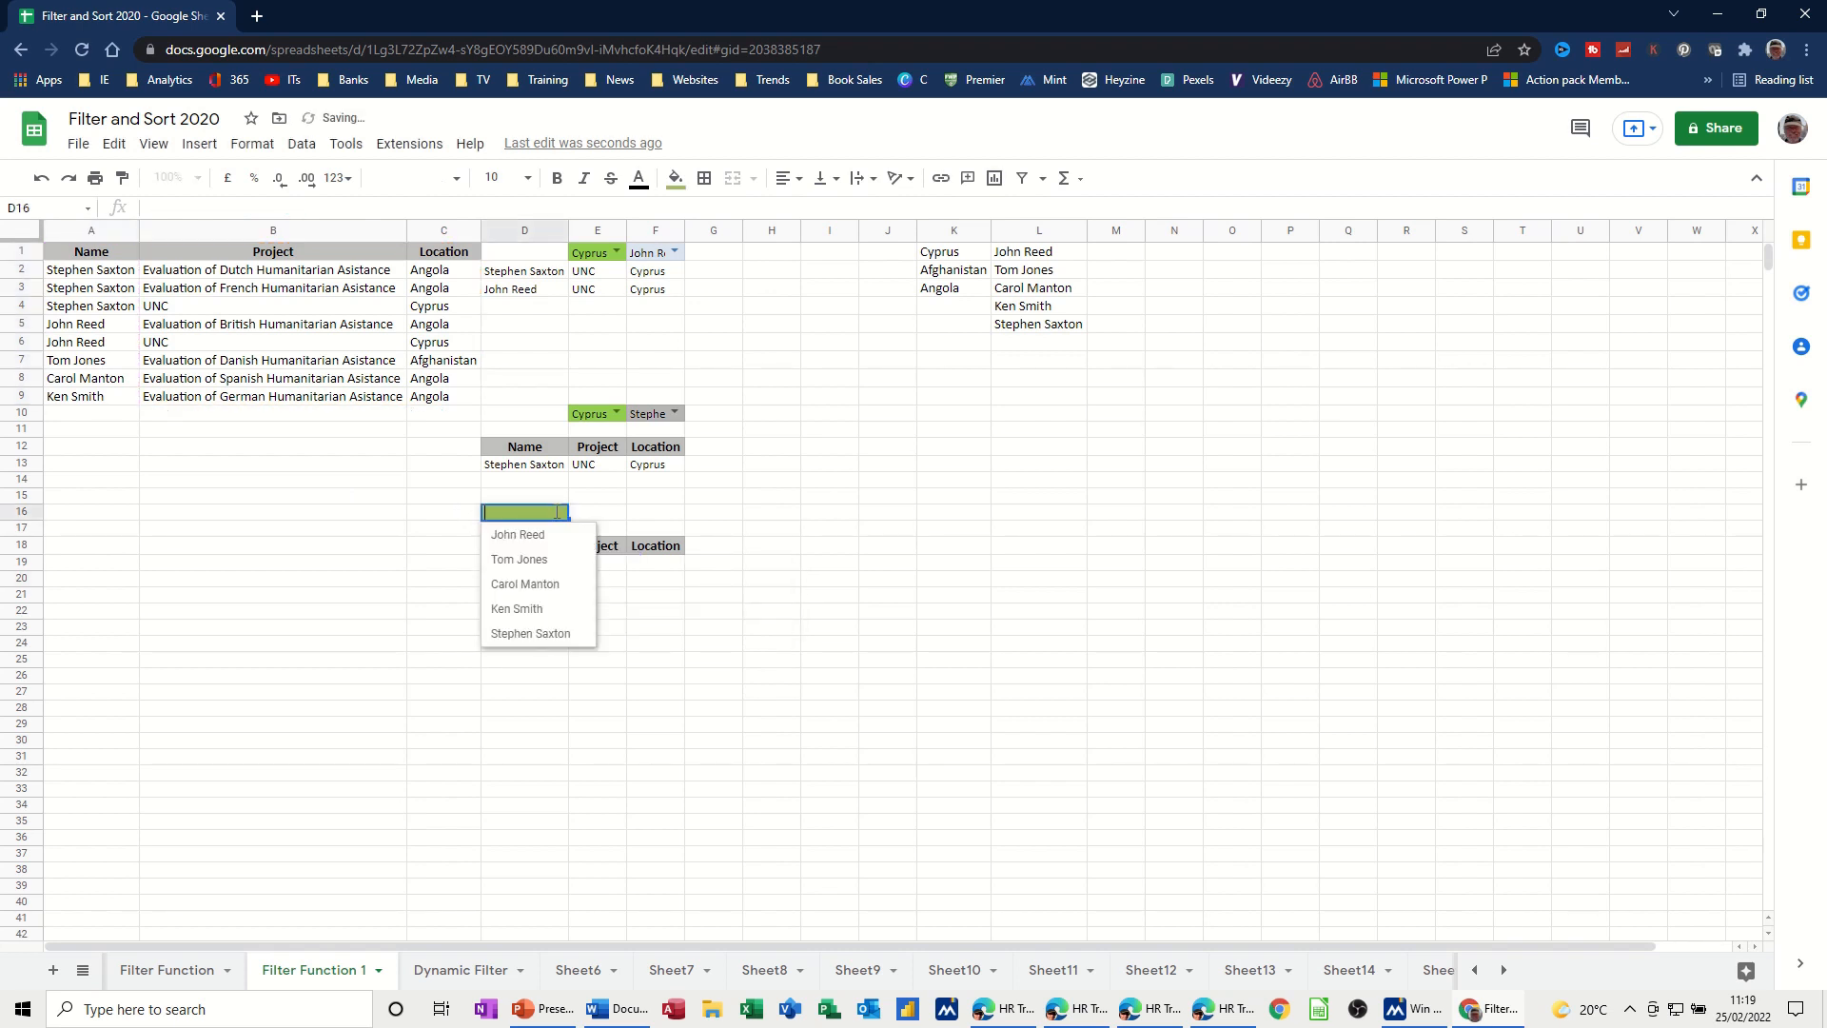
click(526, 635)
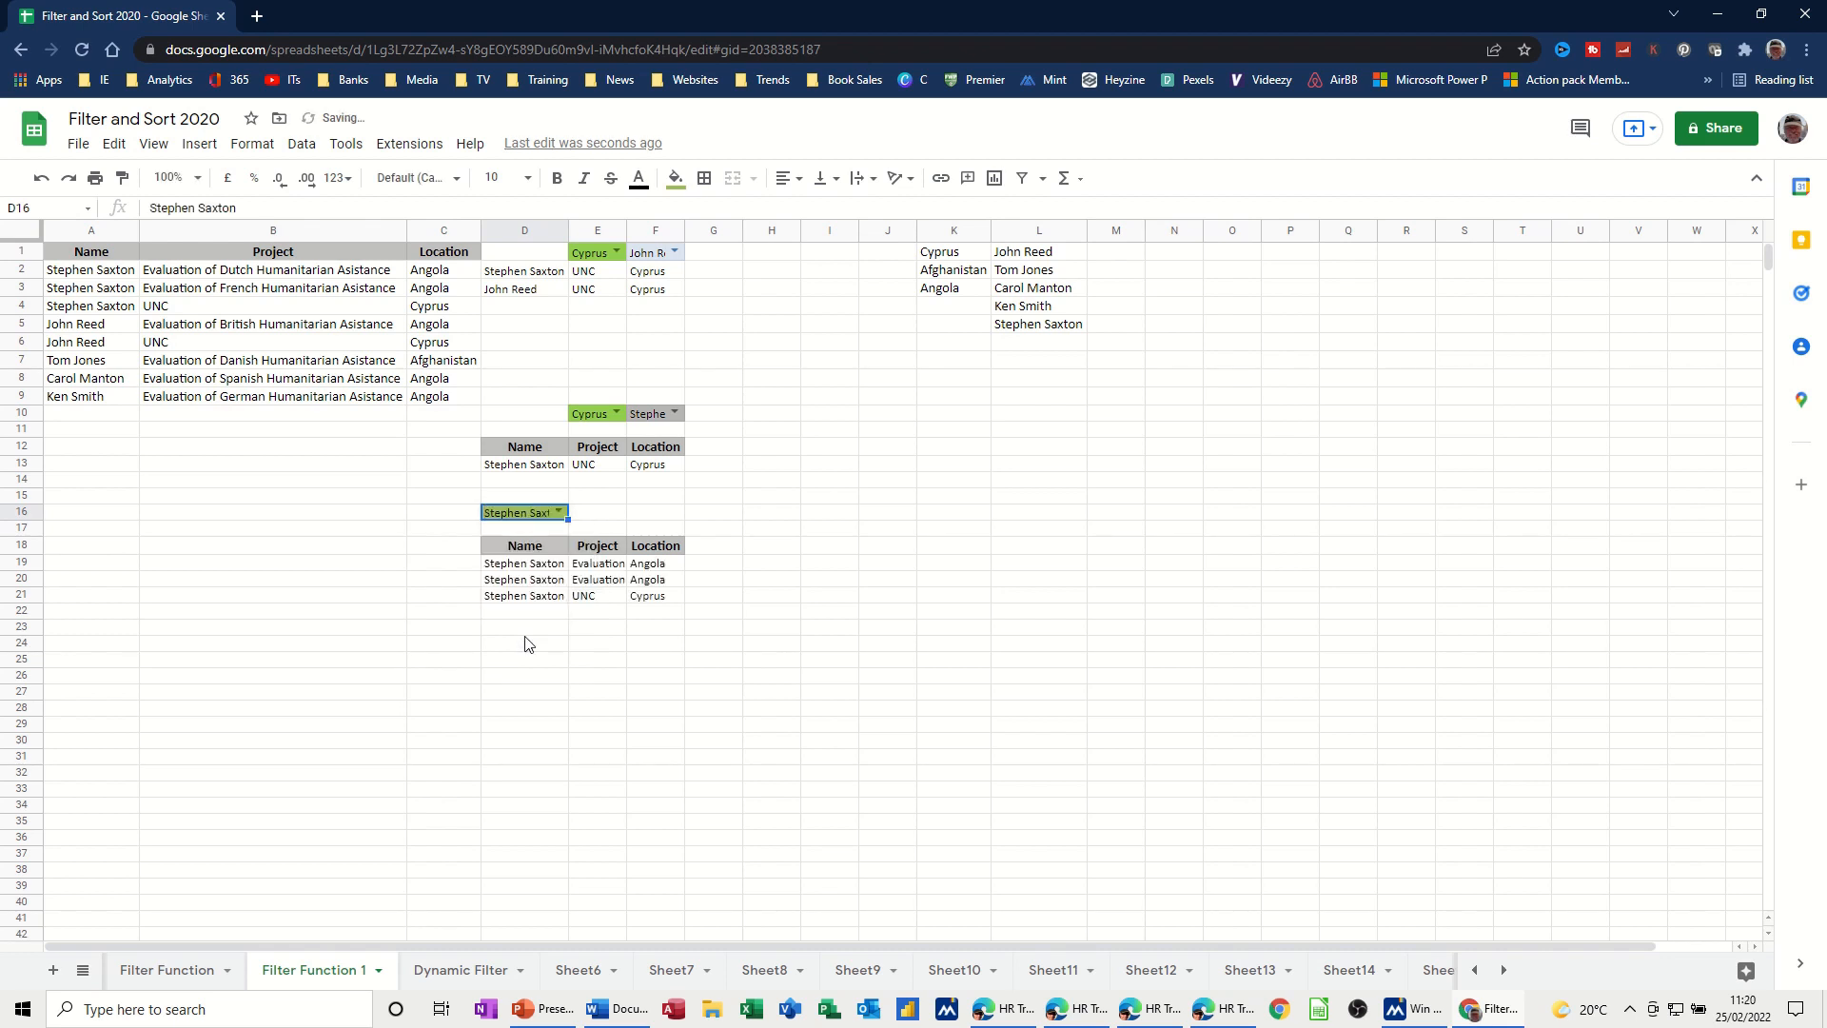
click(558, 513)
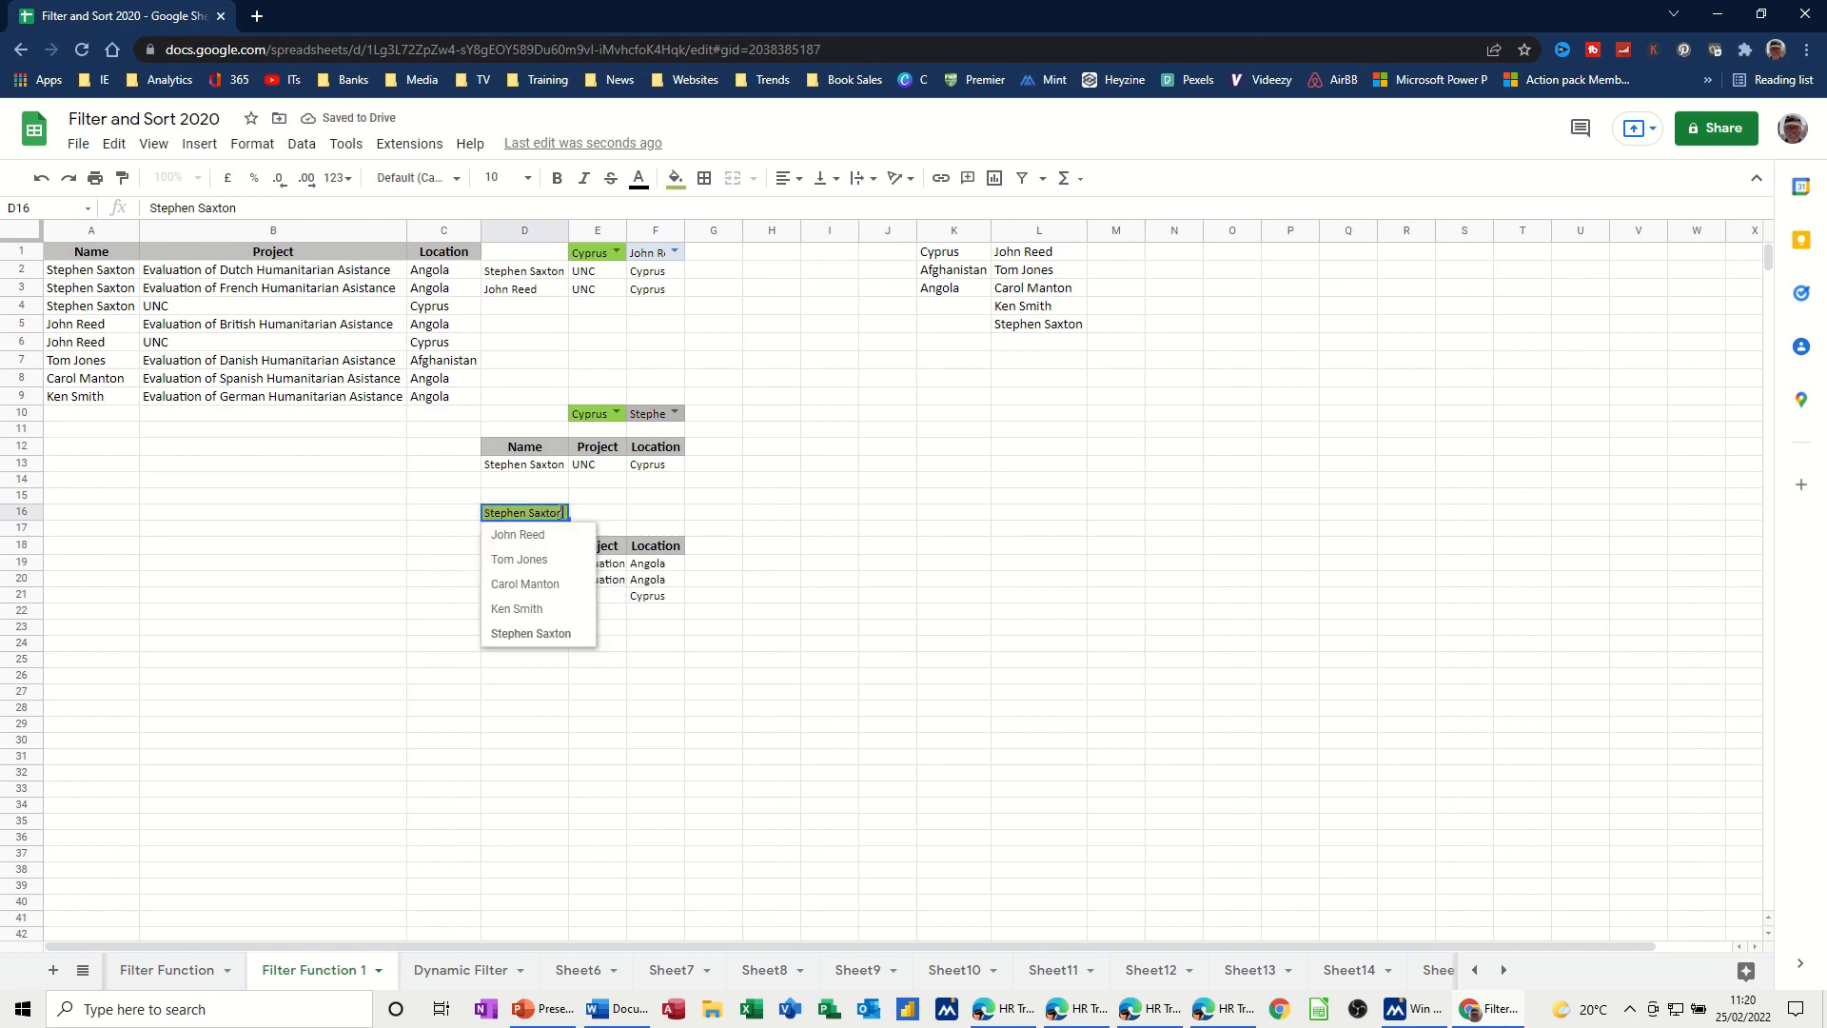
click(533, 561)
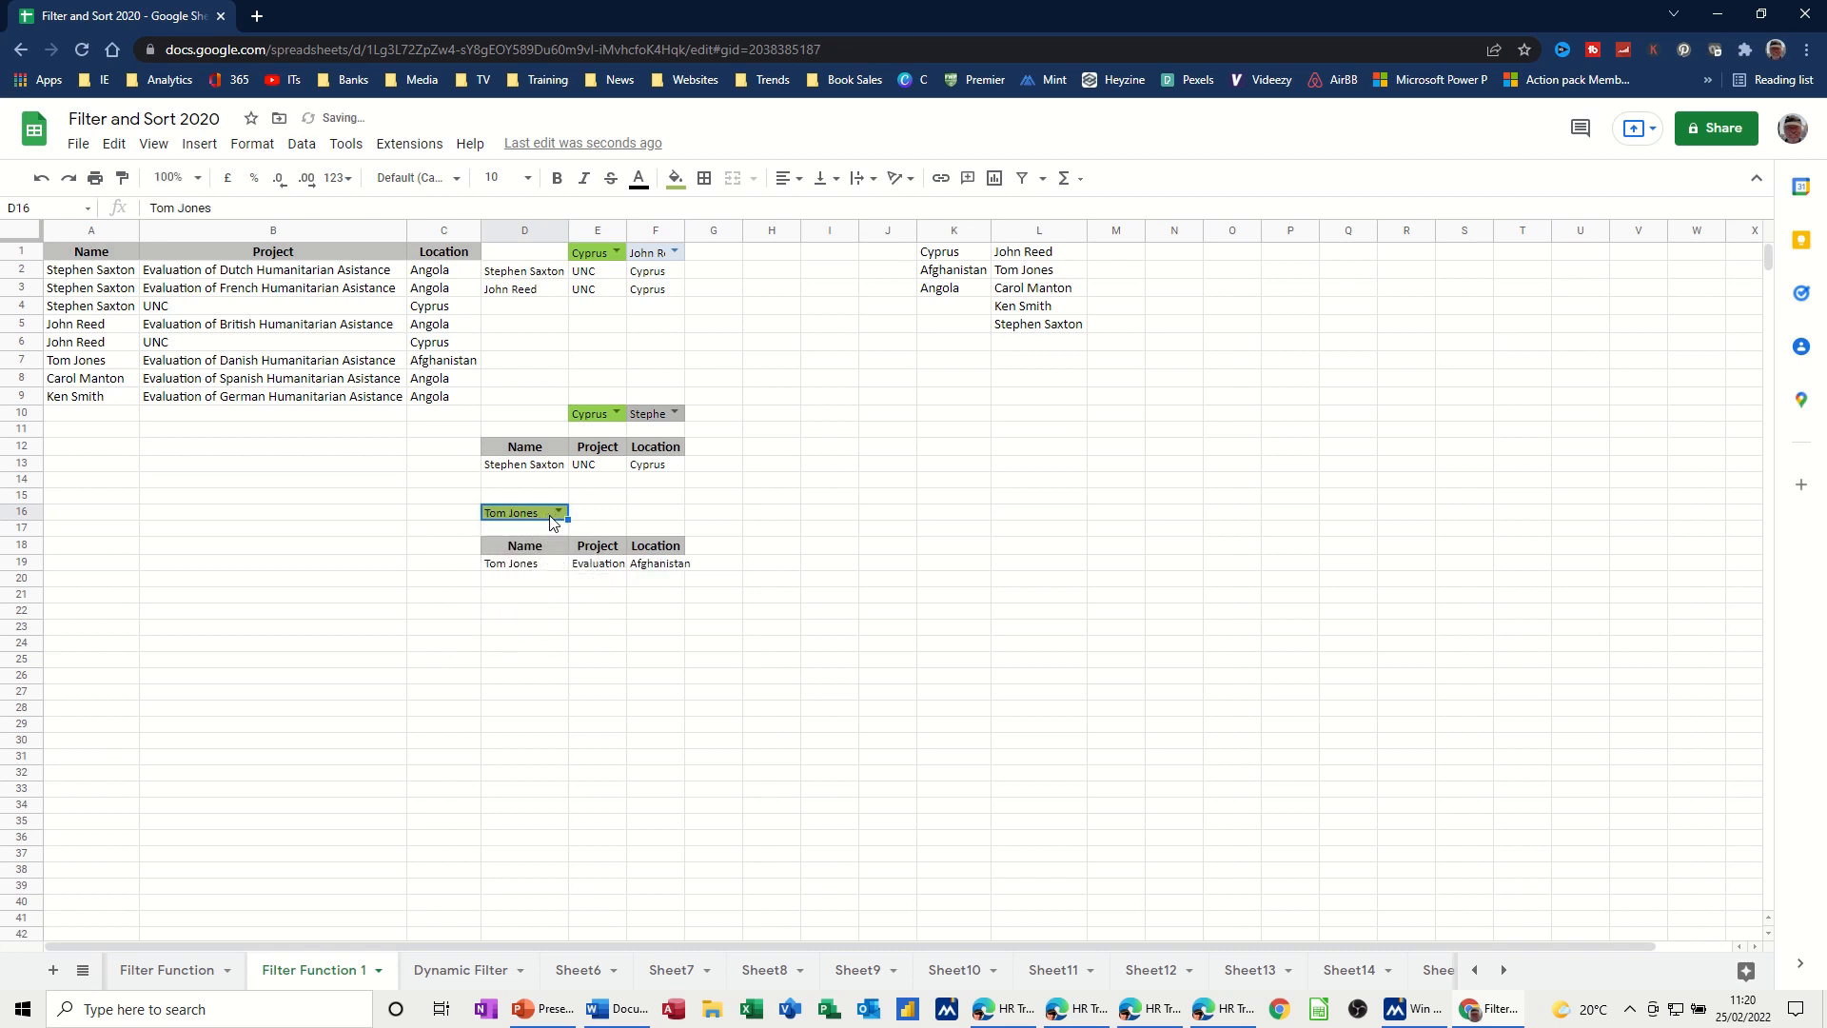
click(551, 518)
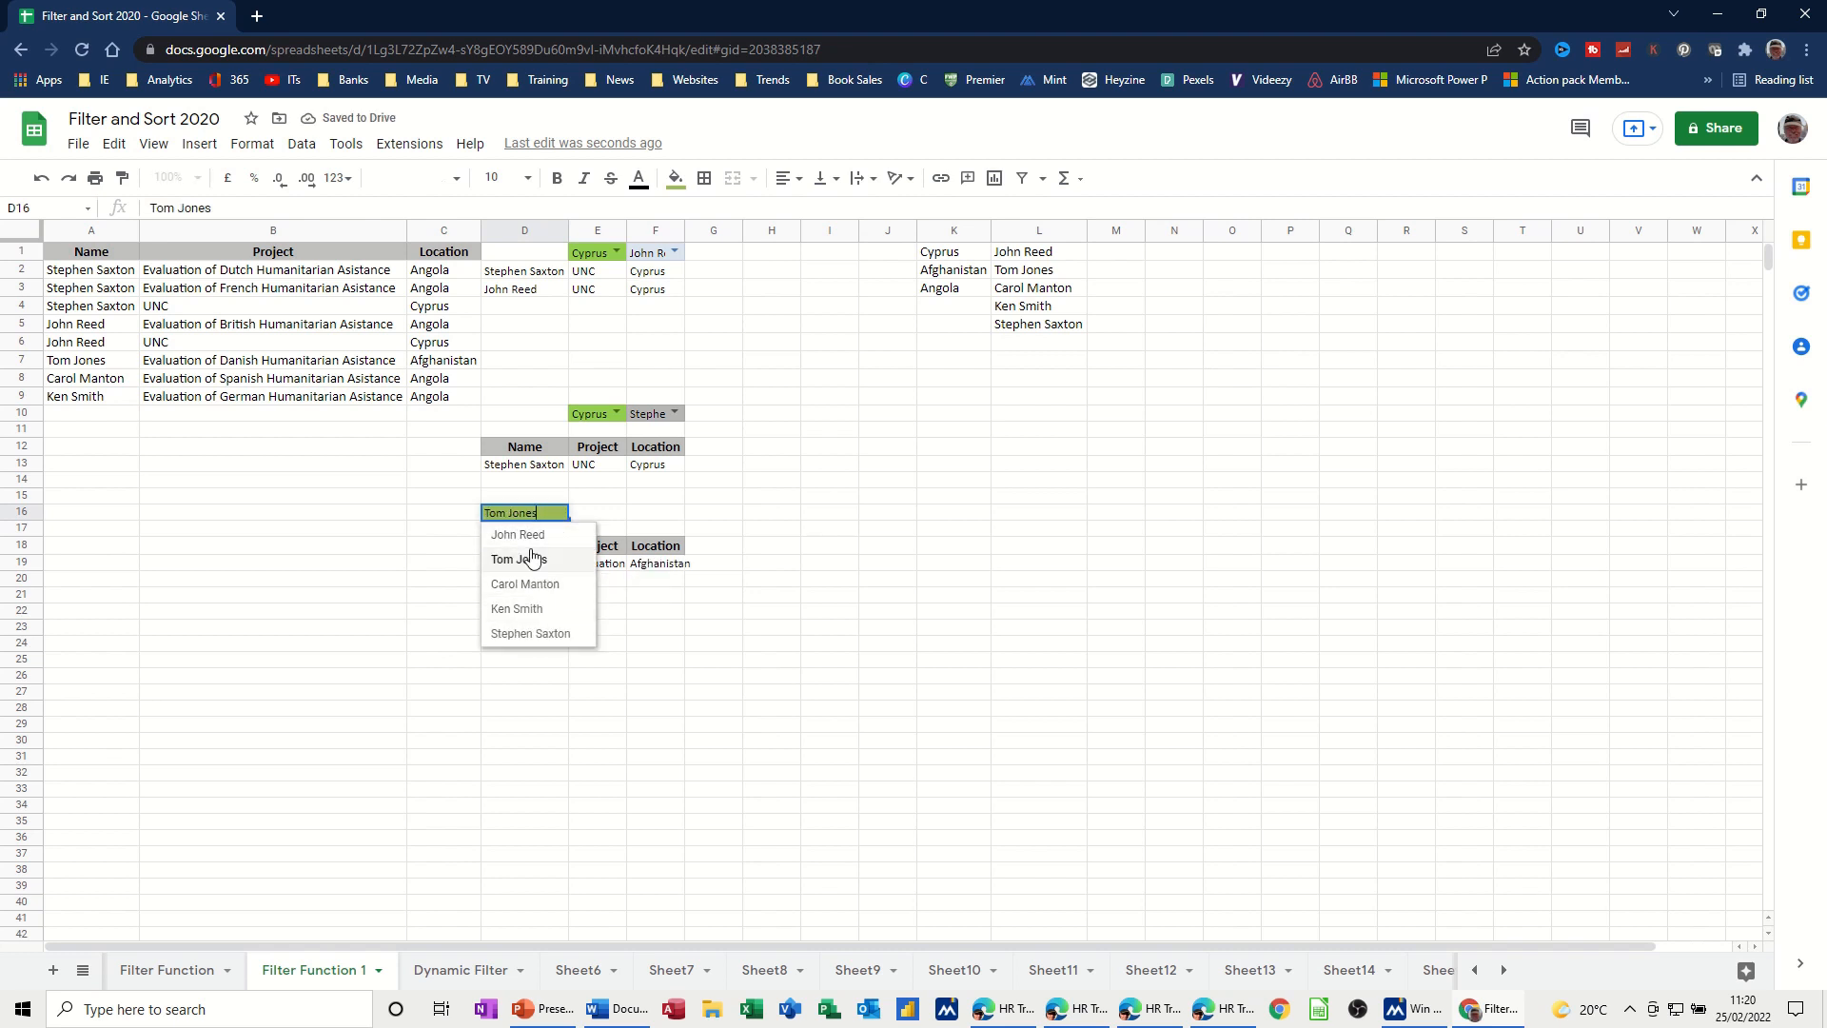
click(530, 534)
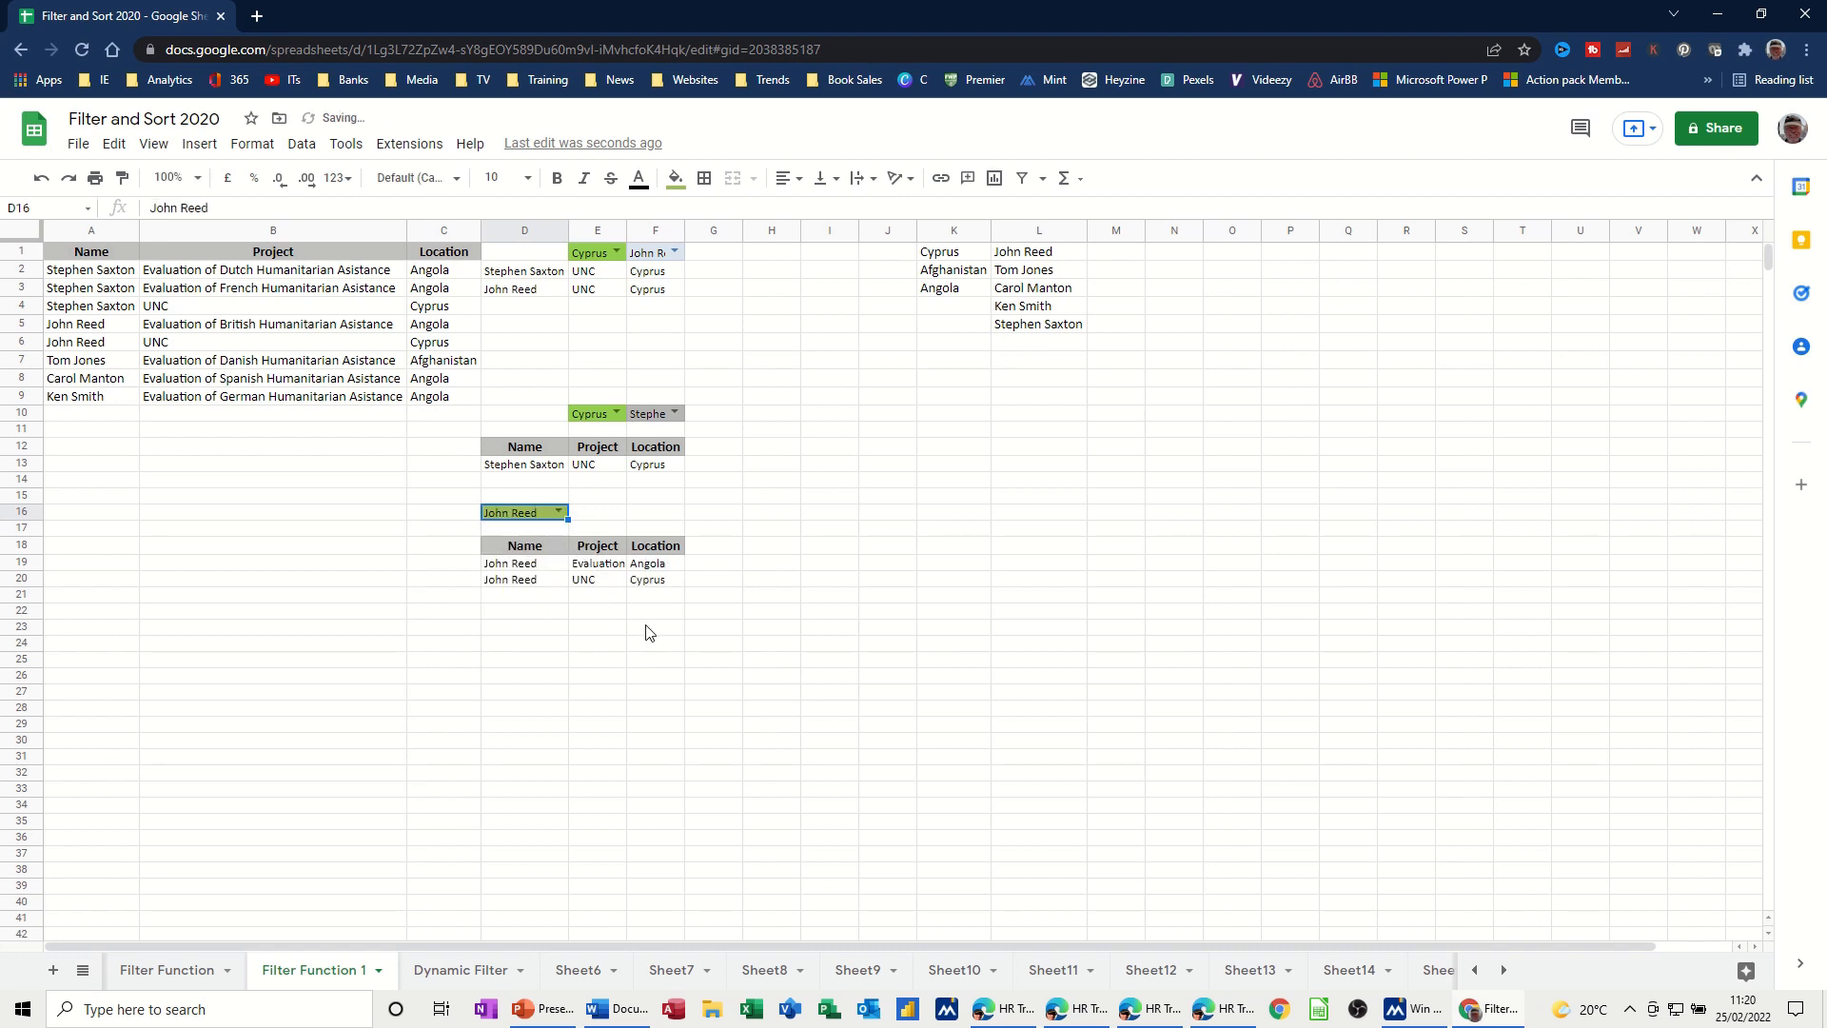